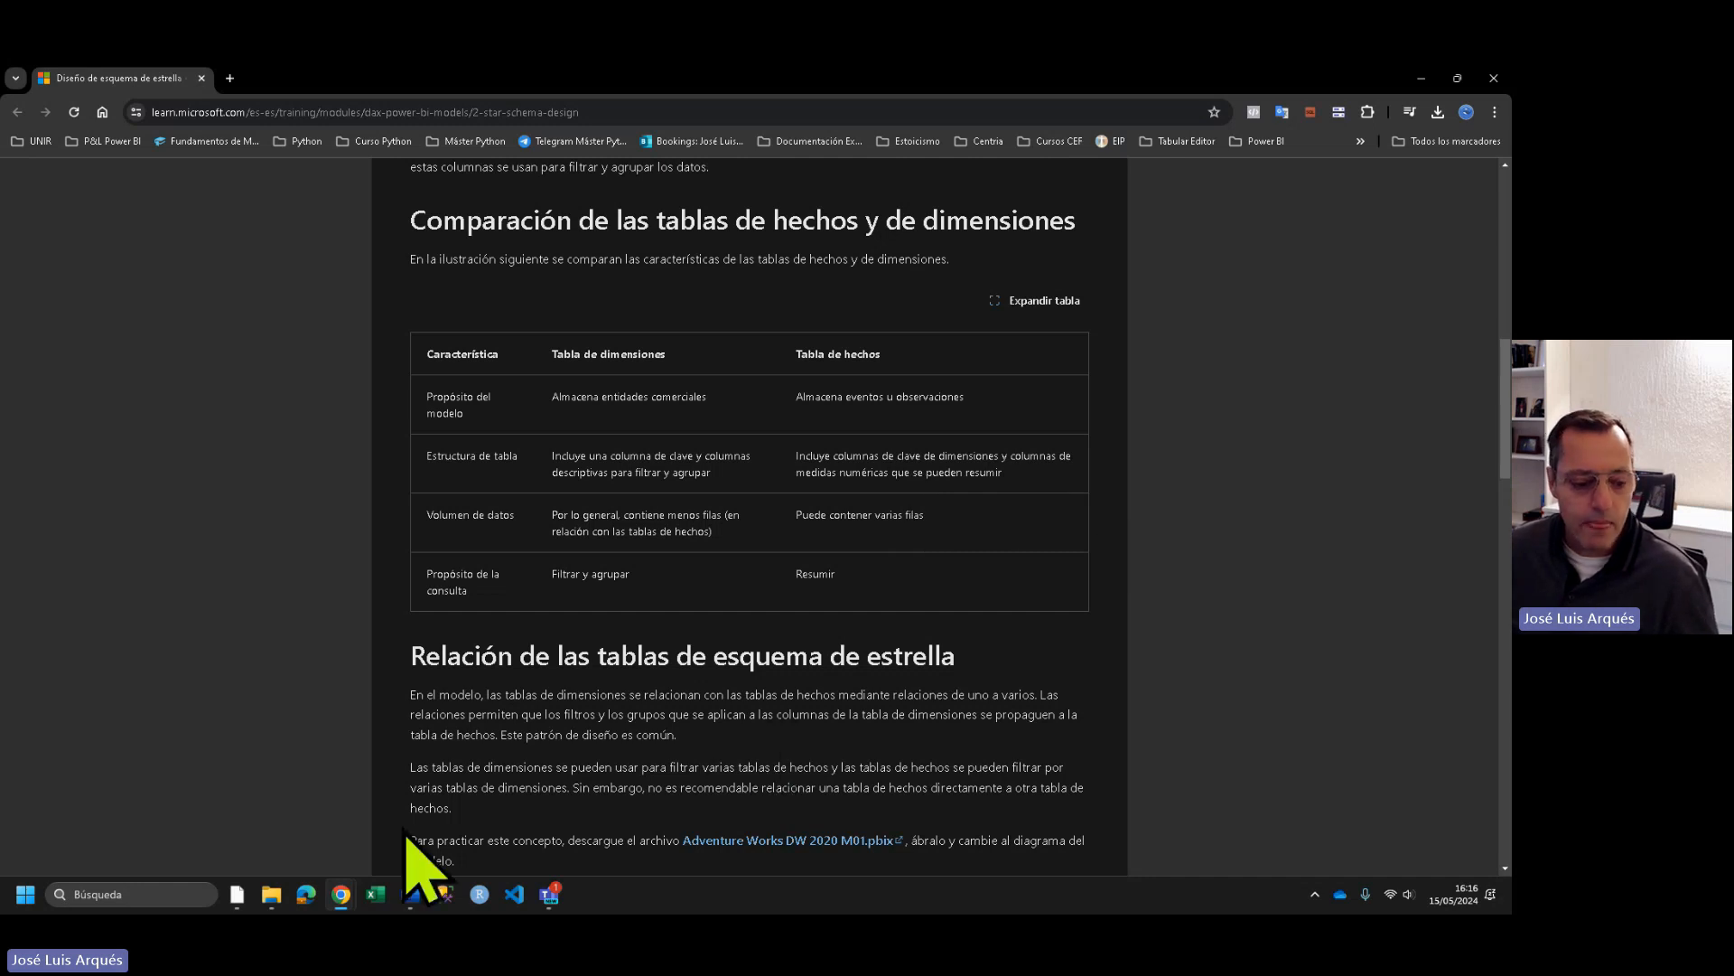
- Switch to the untitled Power BI Desktop report window
mouse_move(245, 898)
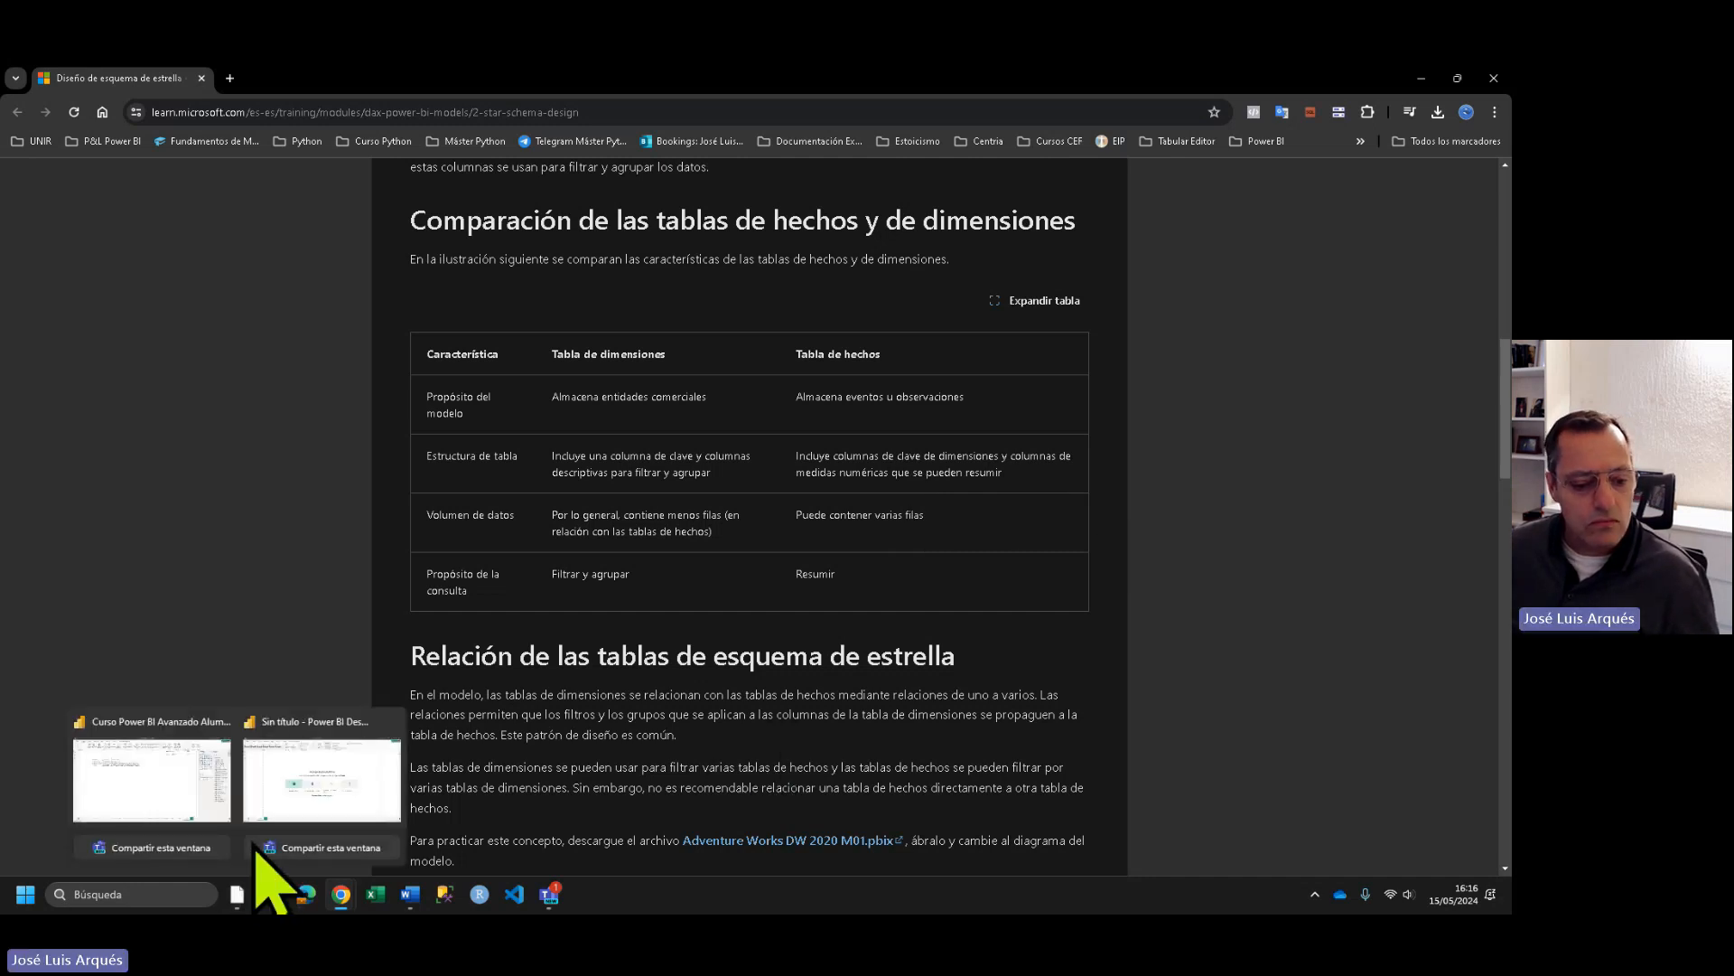
left_click(298, 749)
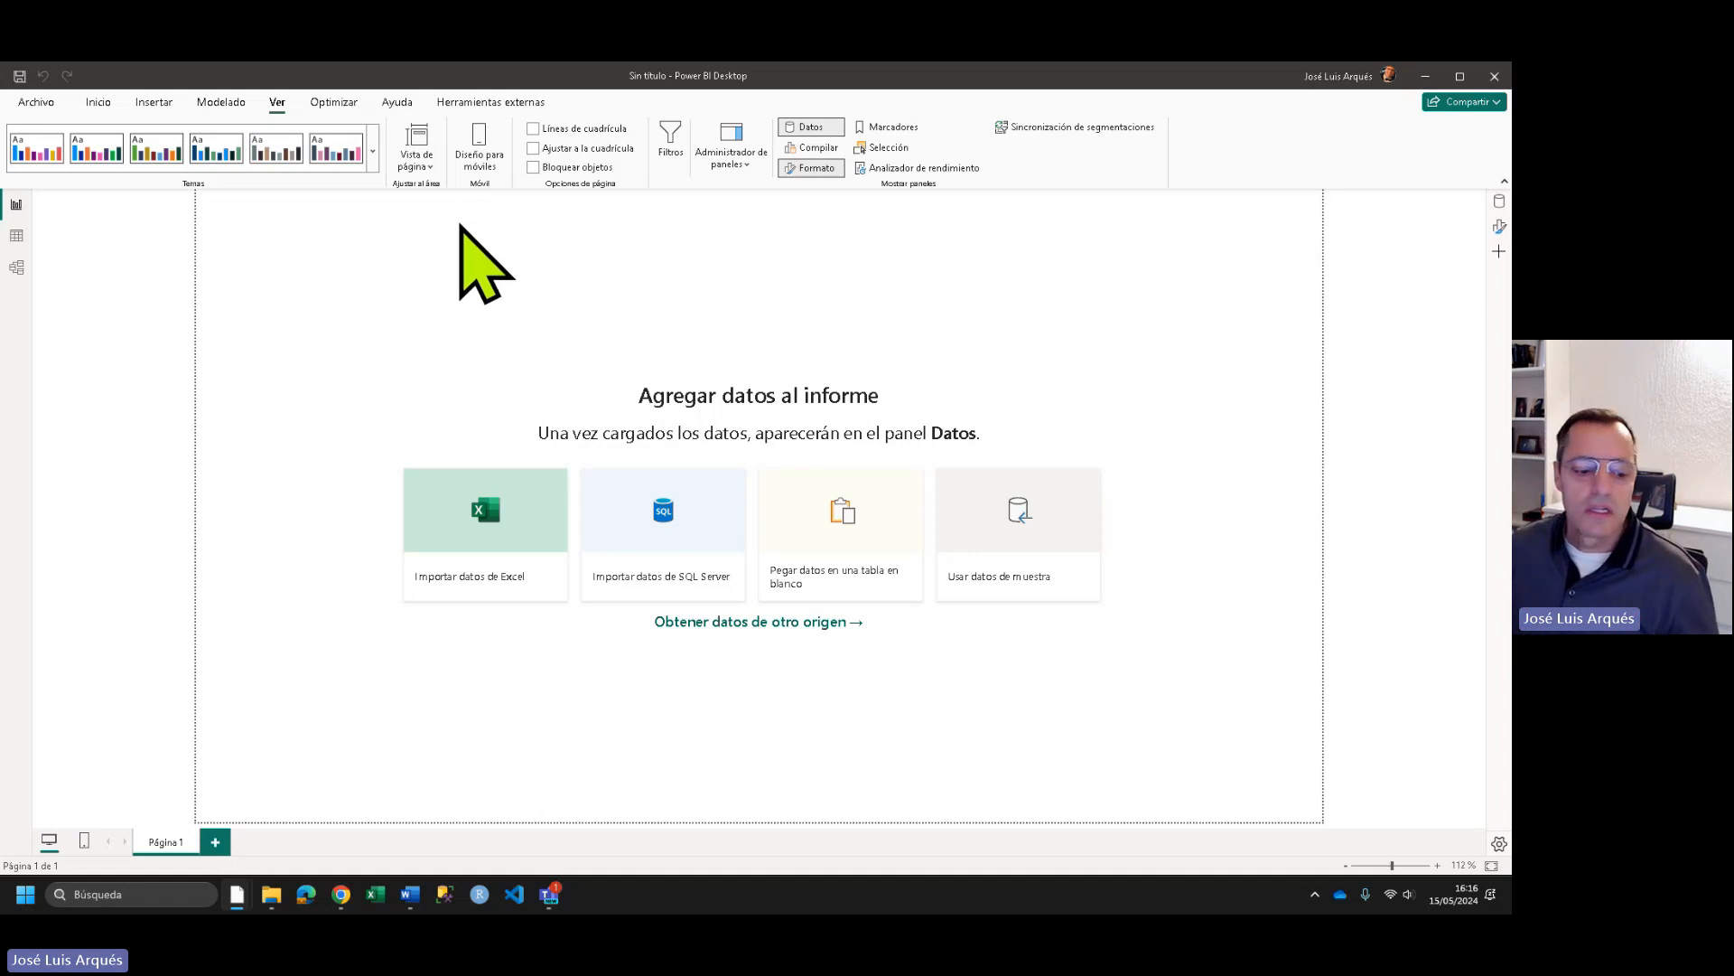
- Open the workbook Datos ventas por países v3.0 in Excel, examine the columns of its PEDIDOS sheet, and close it
left_click(375, 896)
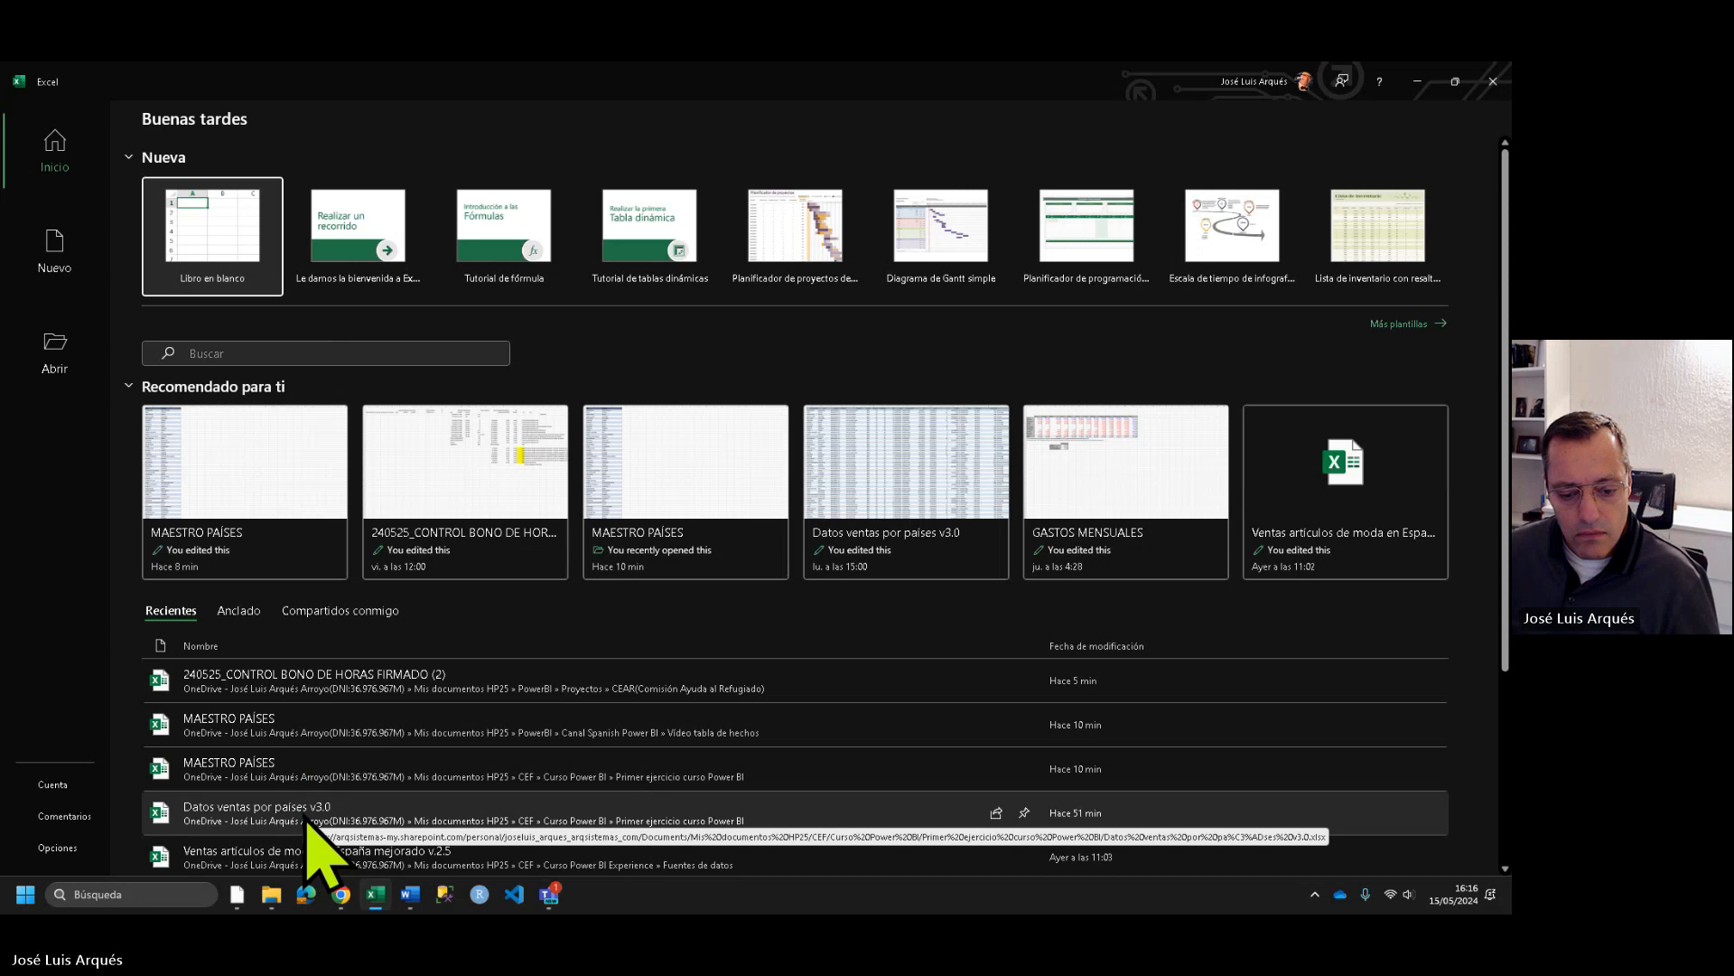
left_click(307, 815)
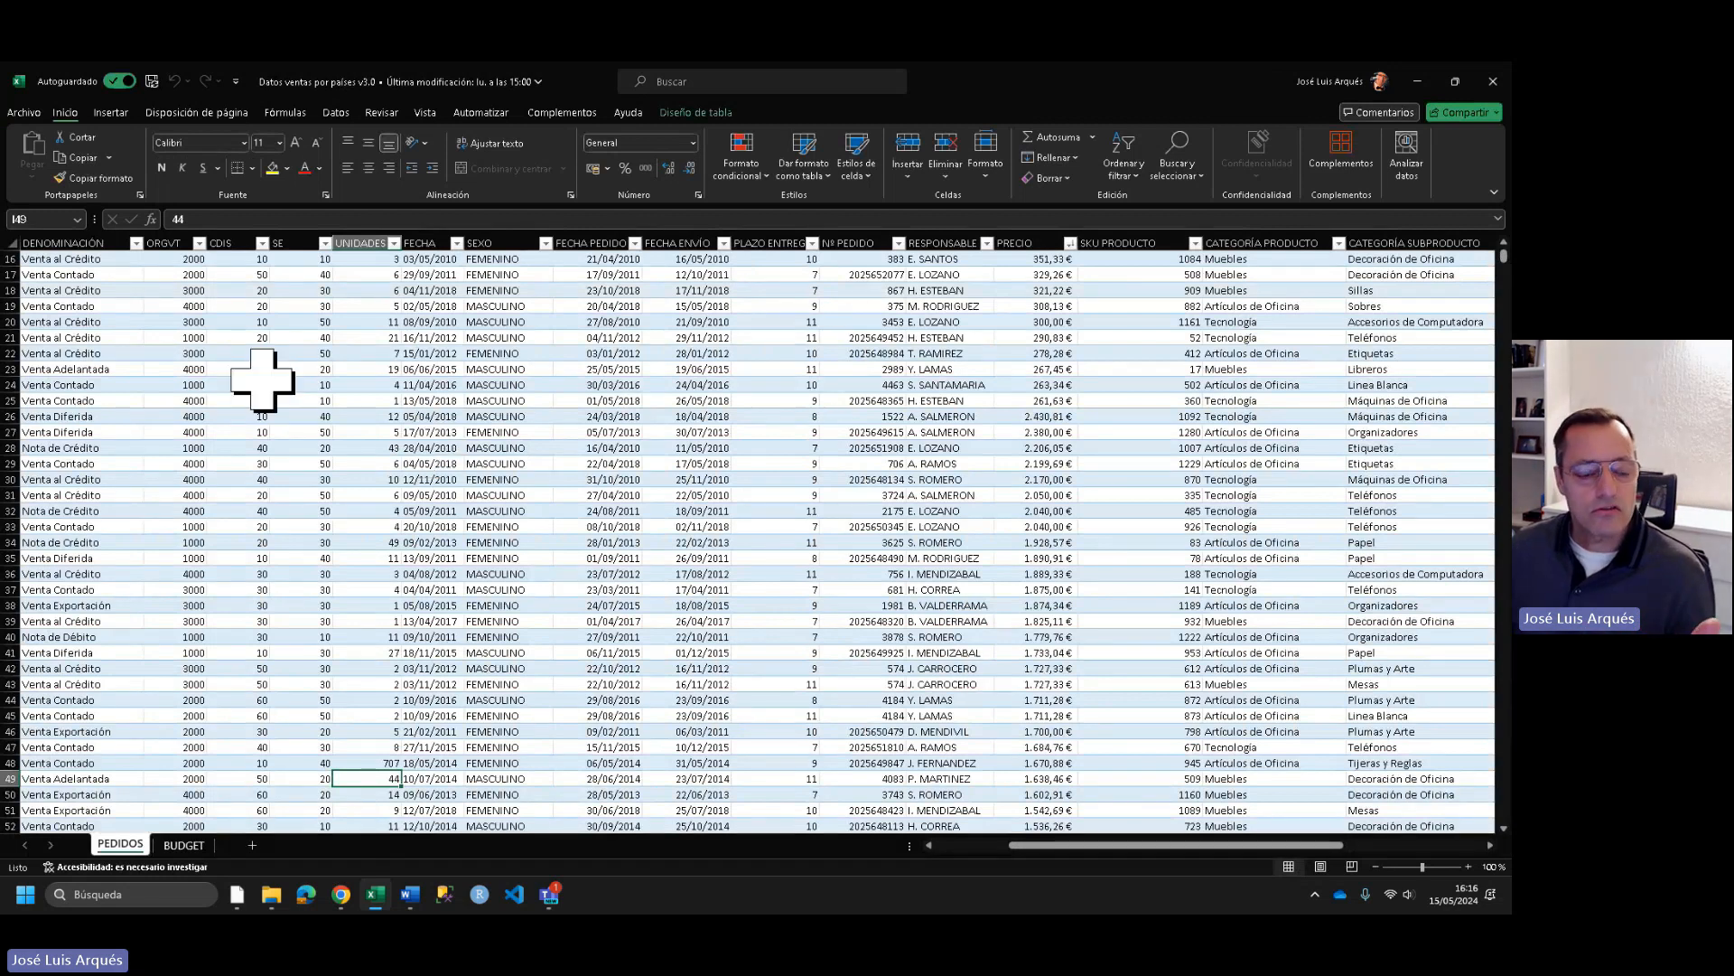
left_click(985, 845)
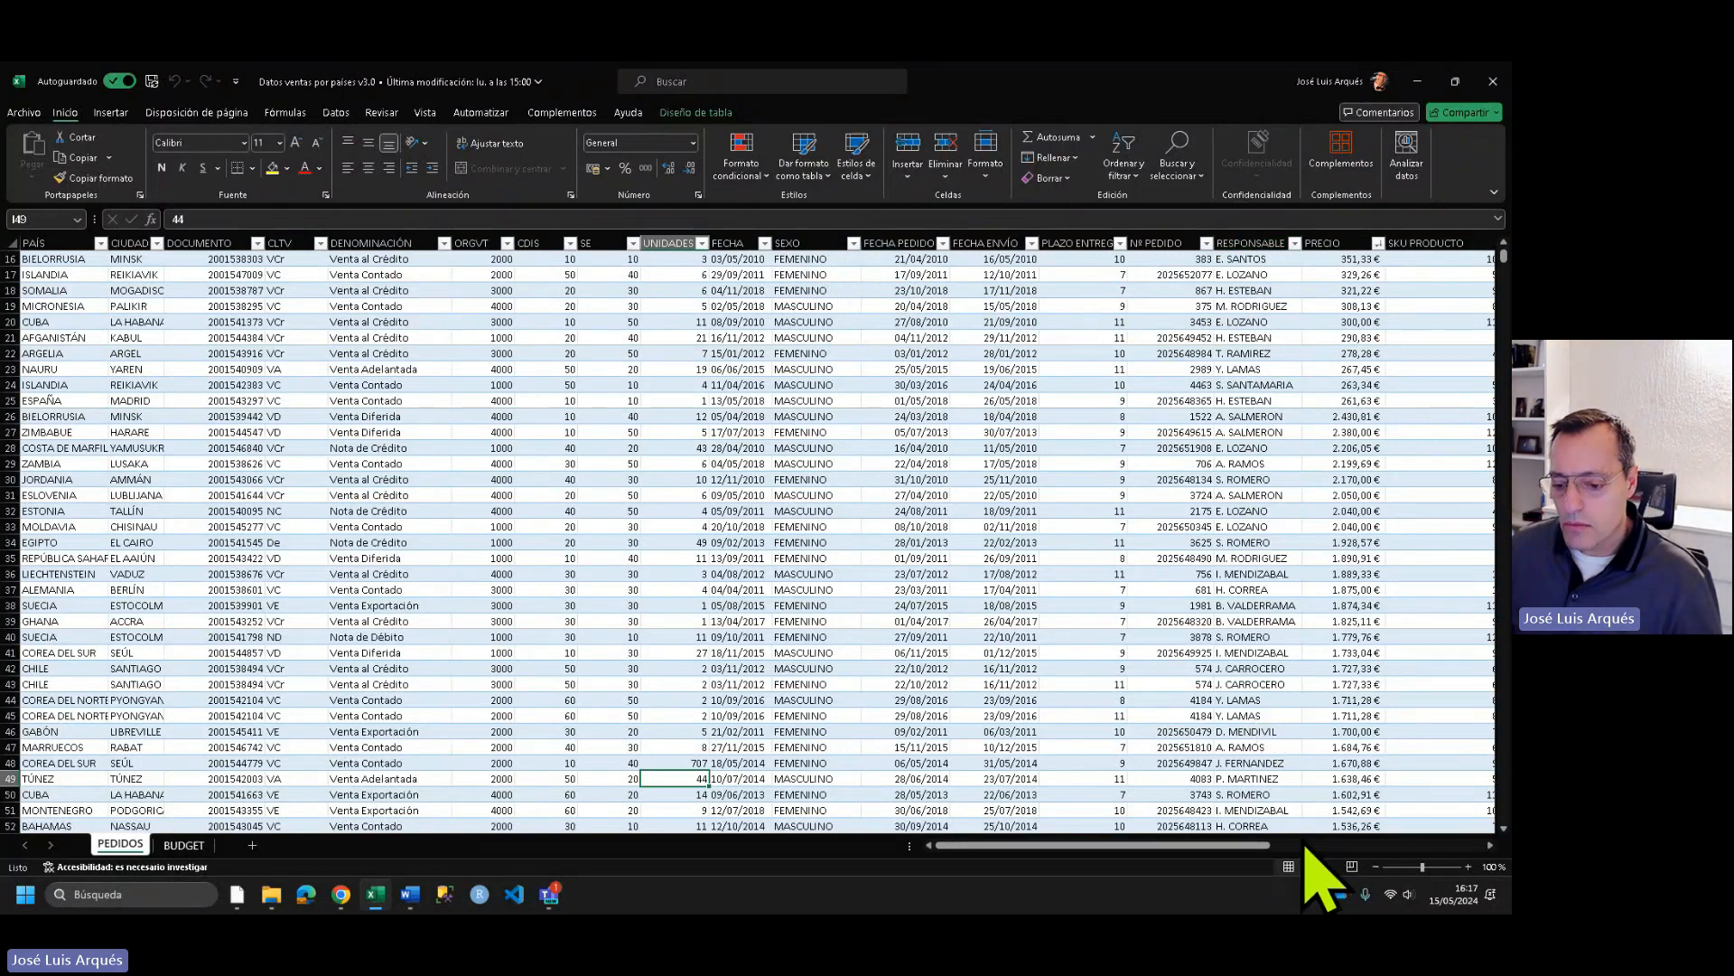
left_click(1276, 825)
left_click(1302, 846)
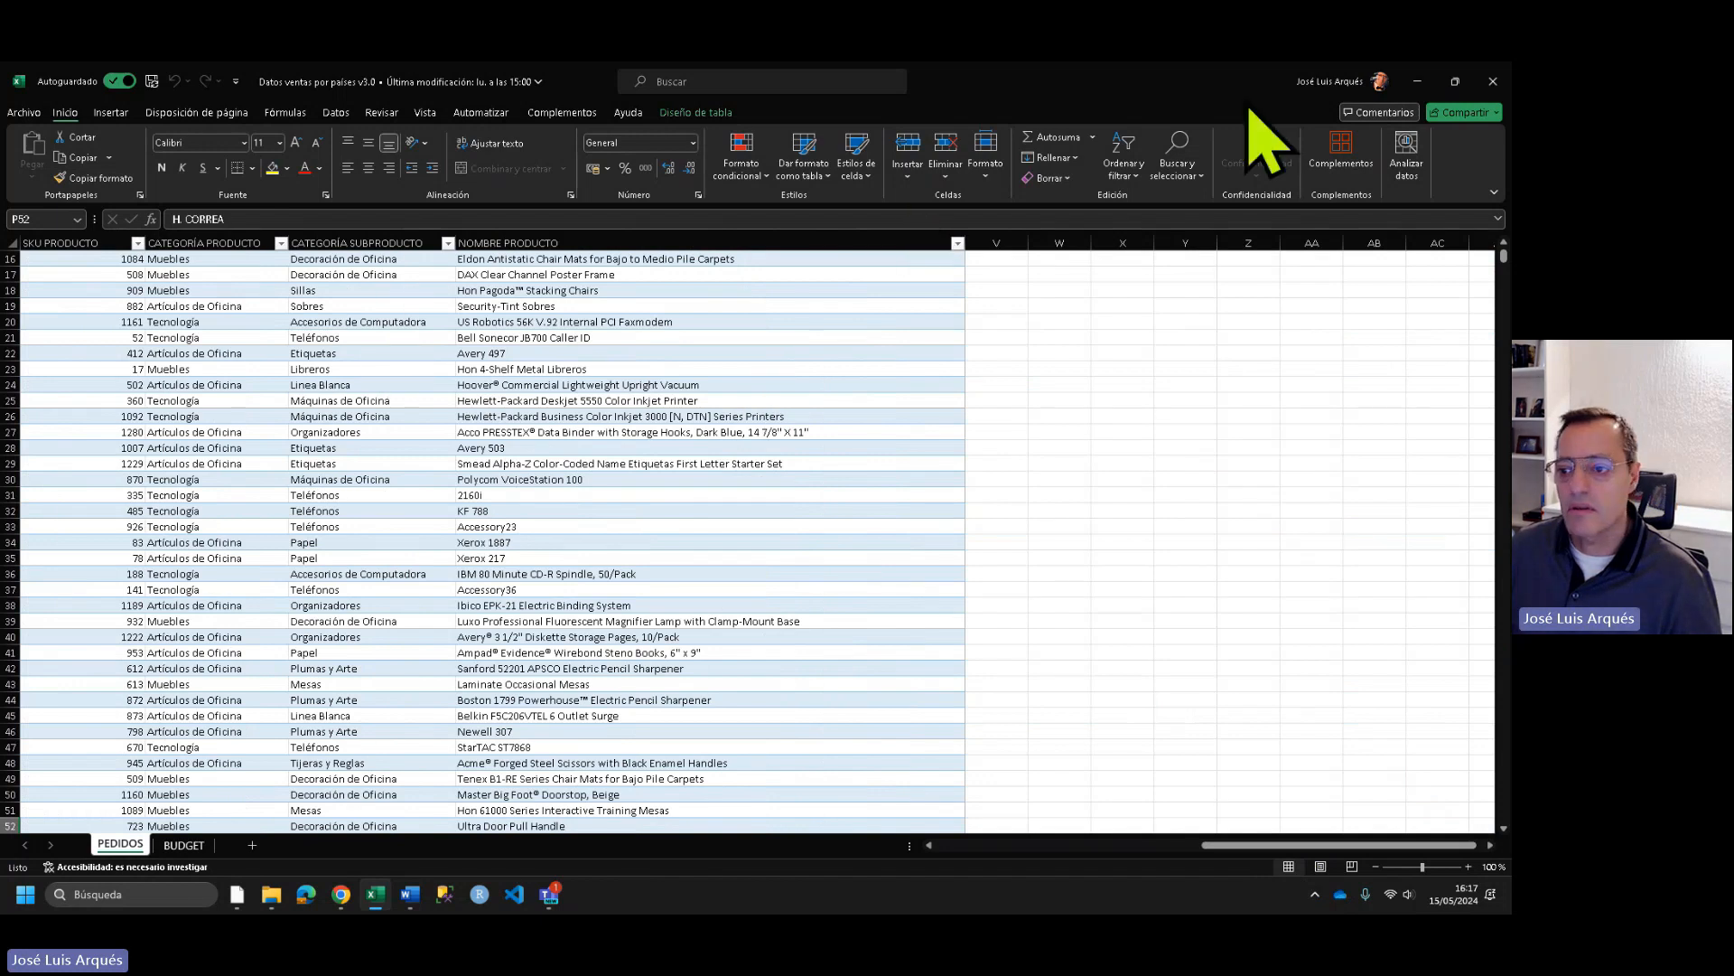
left_click(1489, 82)
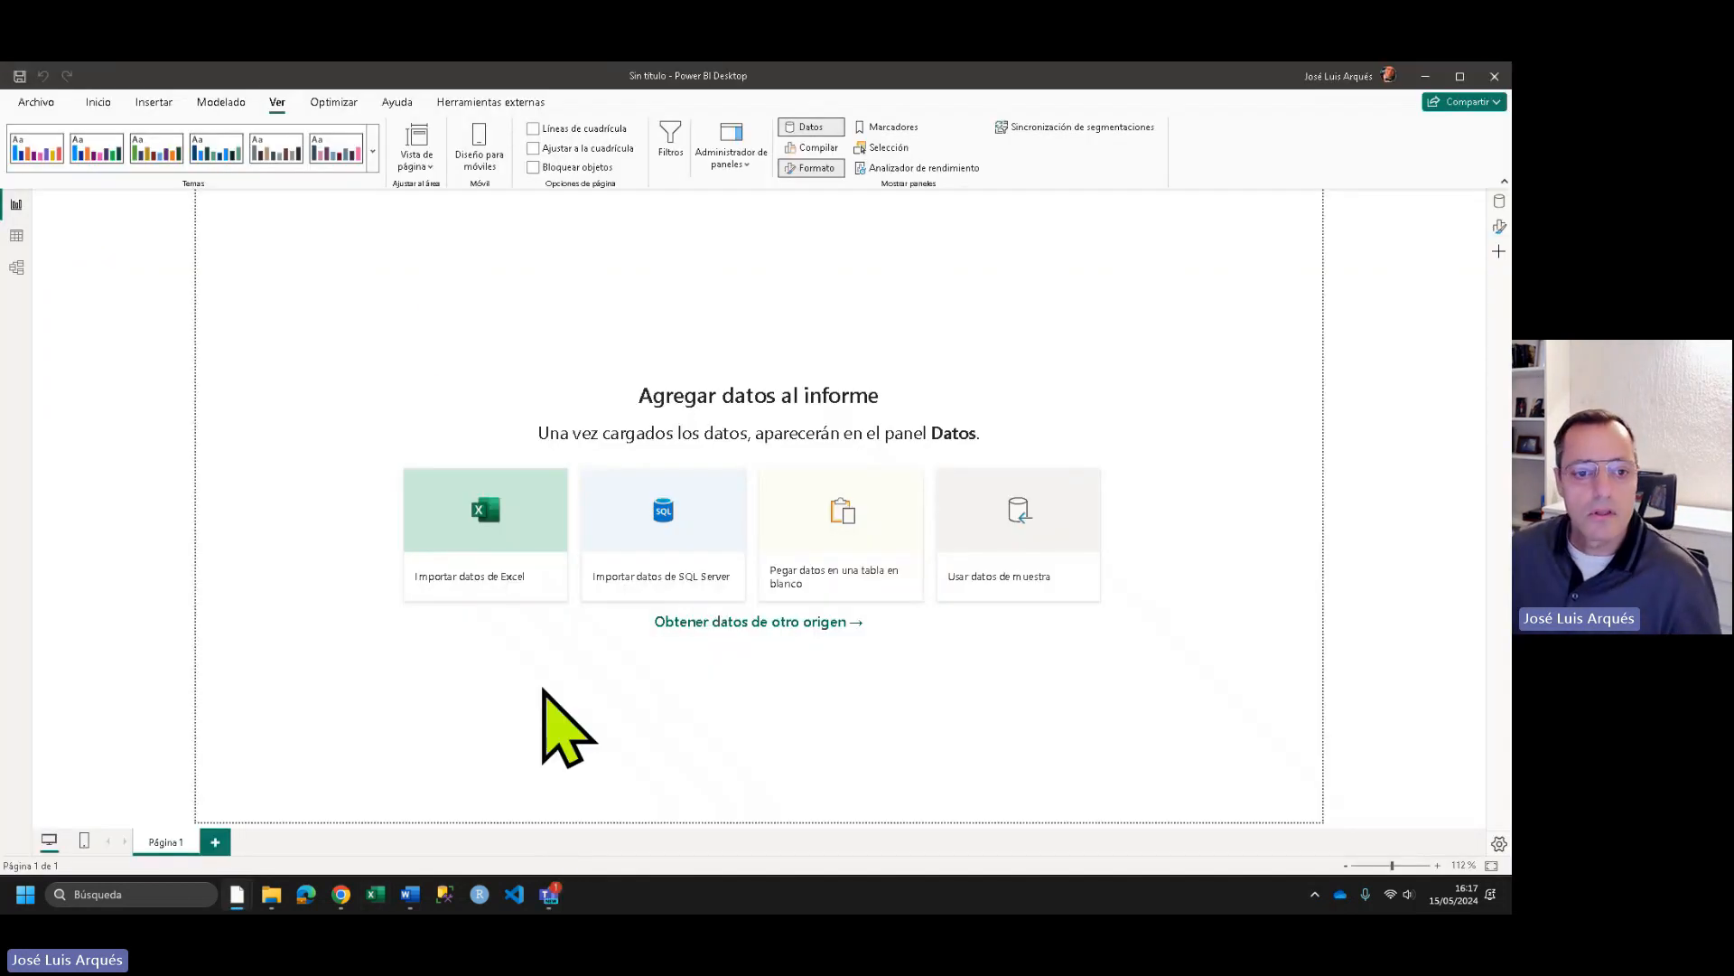
- Import Tabla1 from the Excel workbook Datos ventas por países v3.0 in Canal Spanish Power BI's Video tabla de hechos folder into the Power Query Editor
left_click(97, 102)
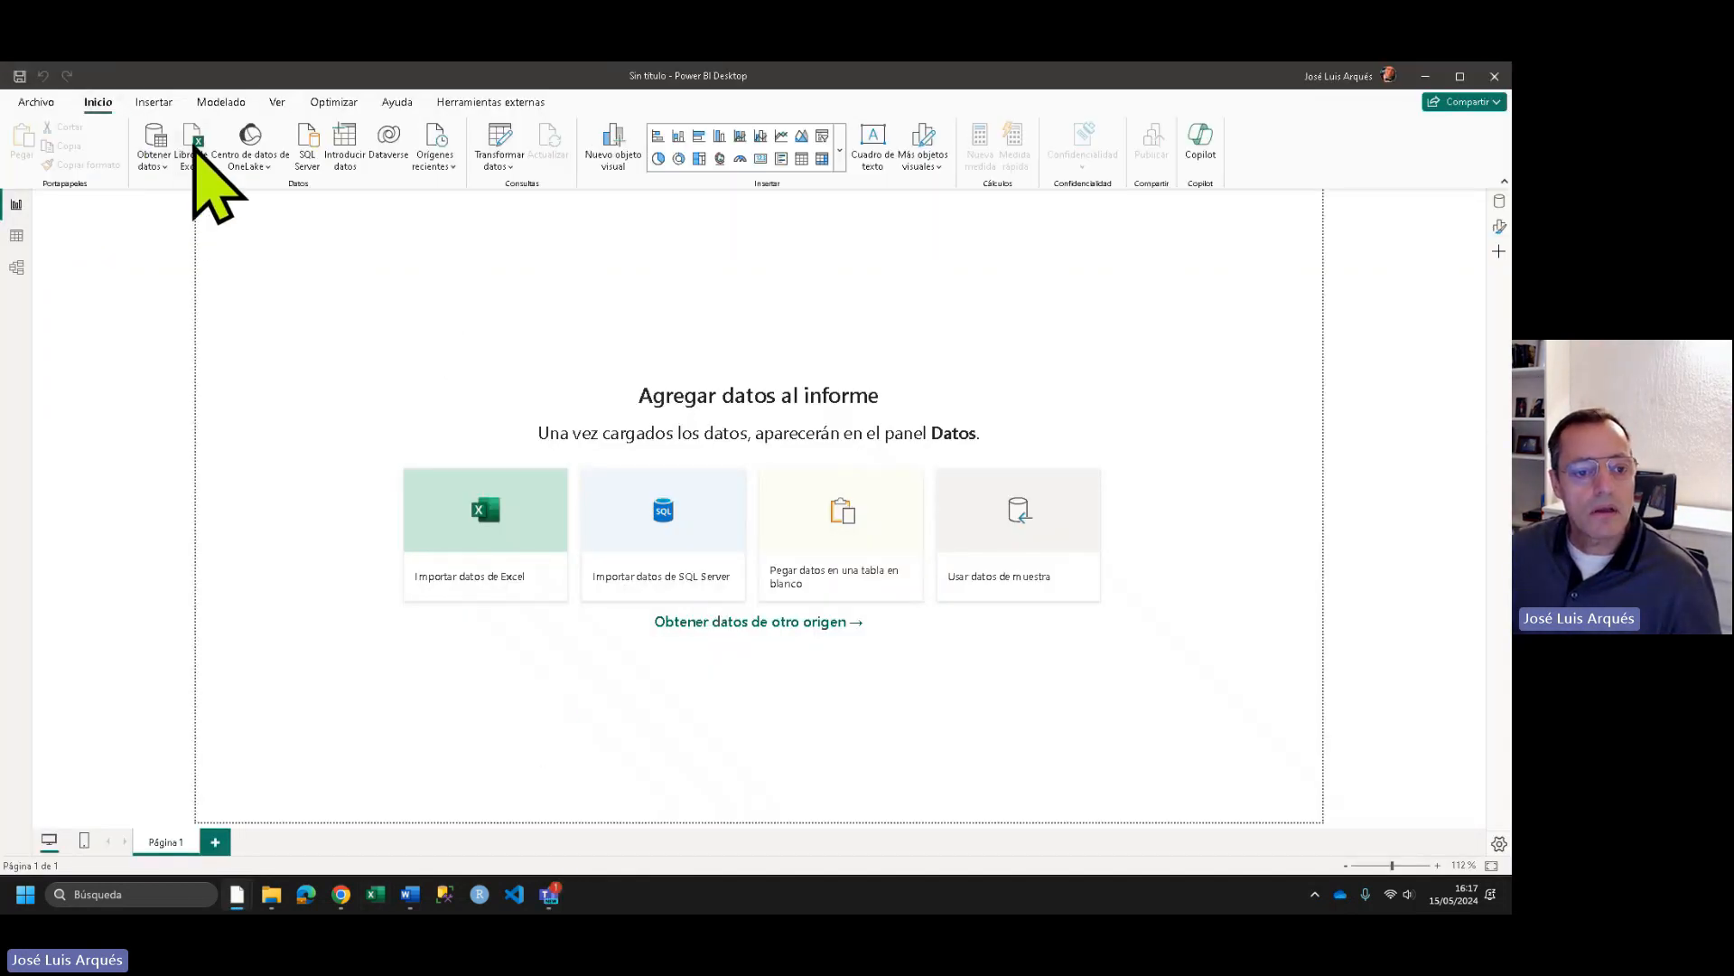
left_click(195, 144)
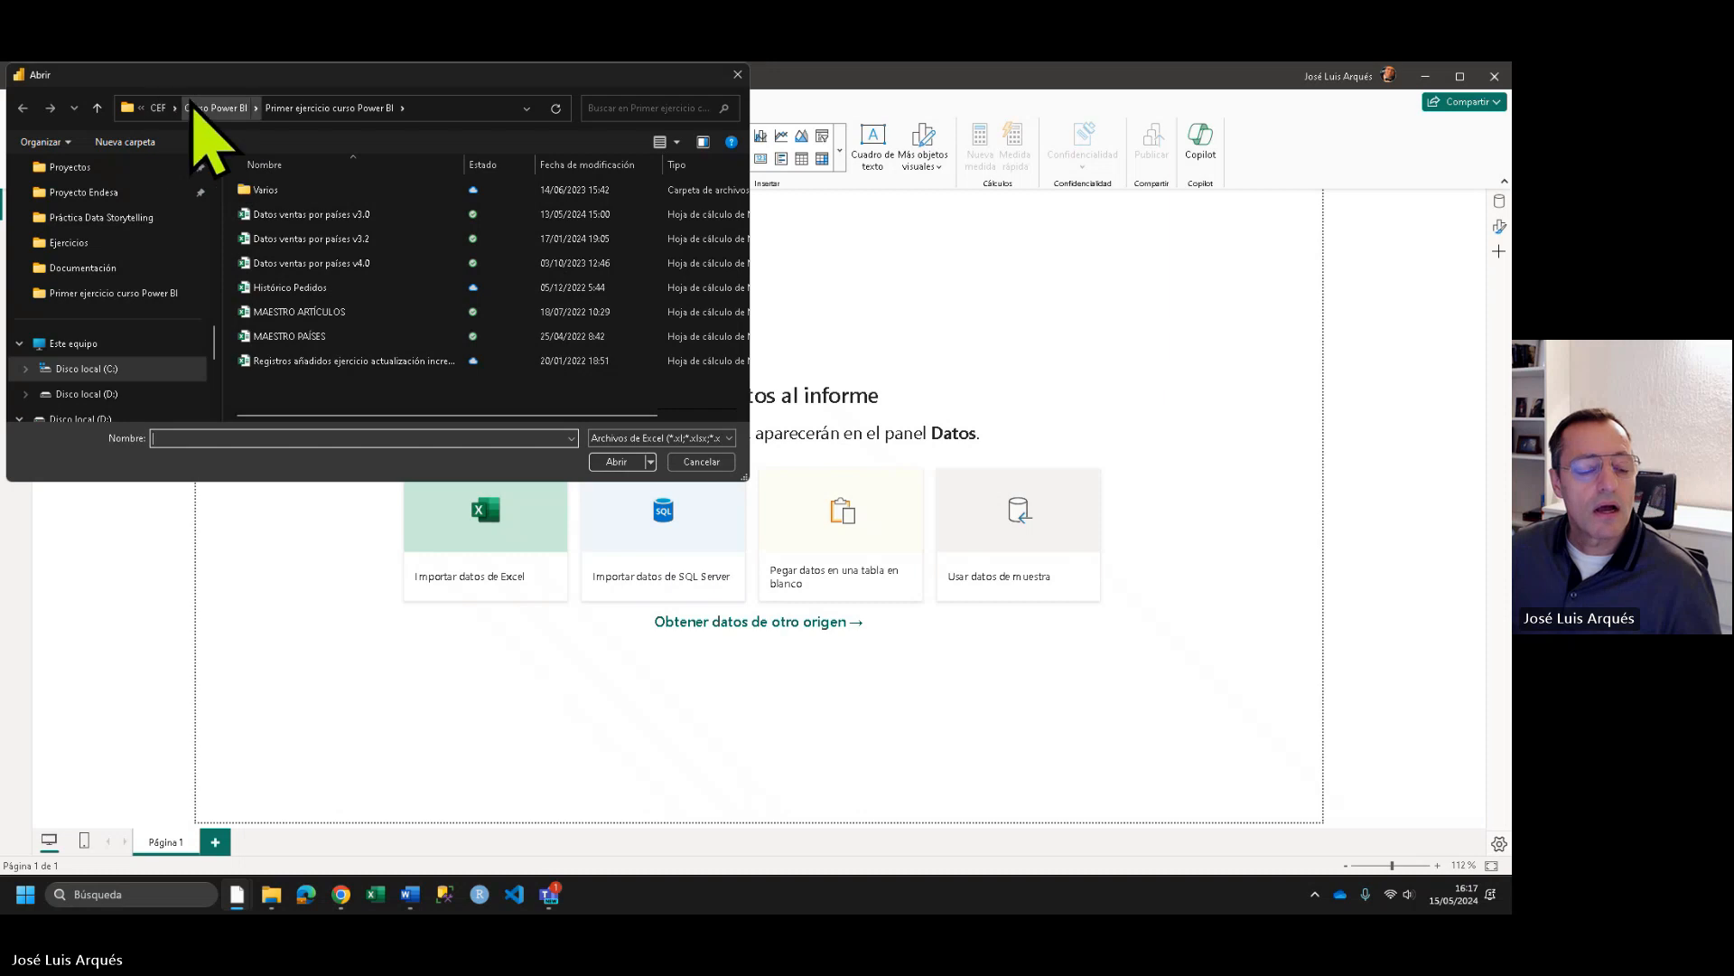
scroll(149, 325, "up", 10)
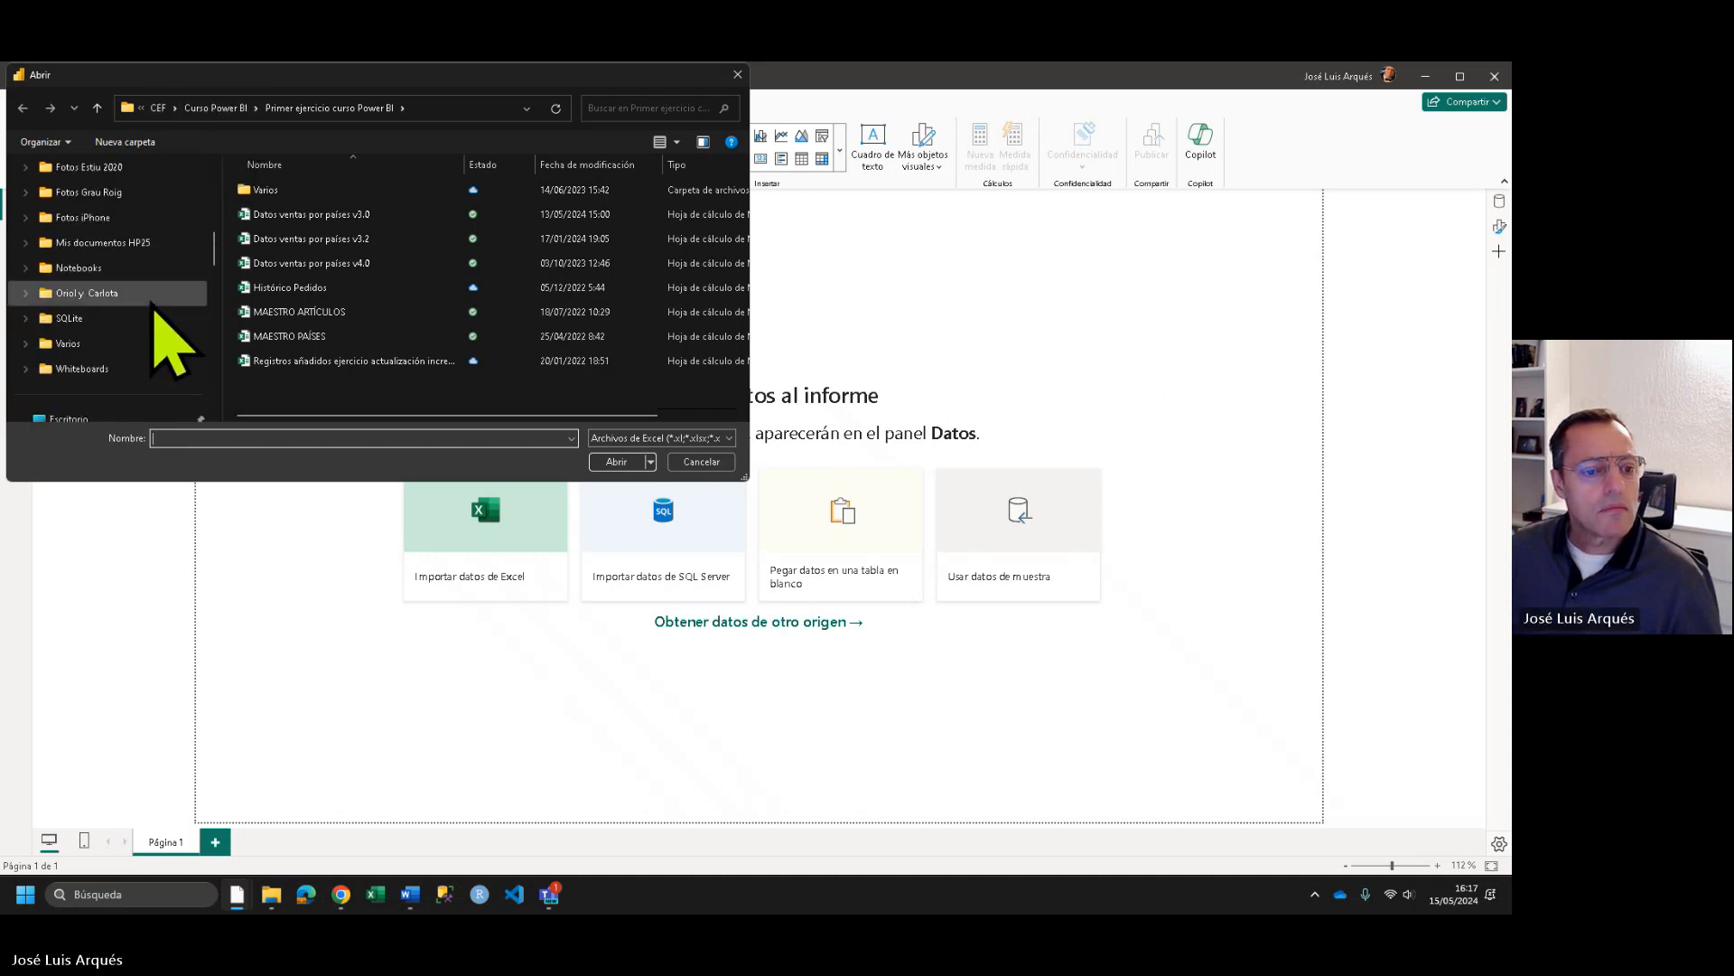
scroll(162, 329, "down", 5)
scroll(161, 324, "up", 5)
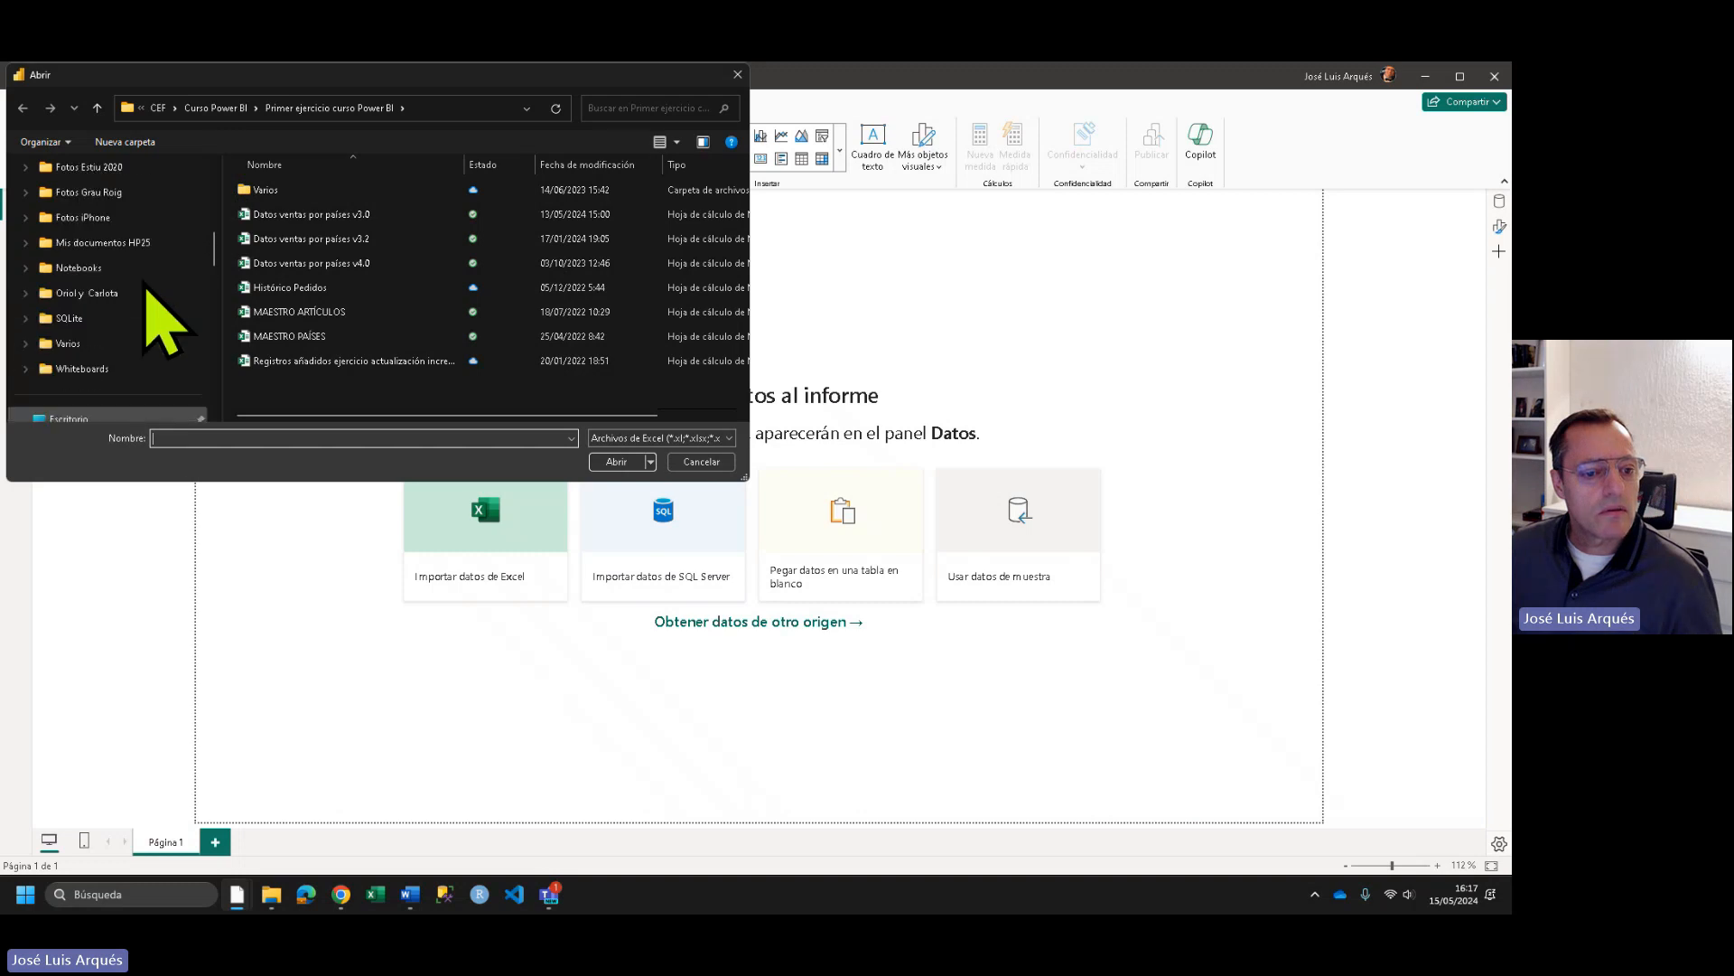
scroll(135, 298, "down", 5)
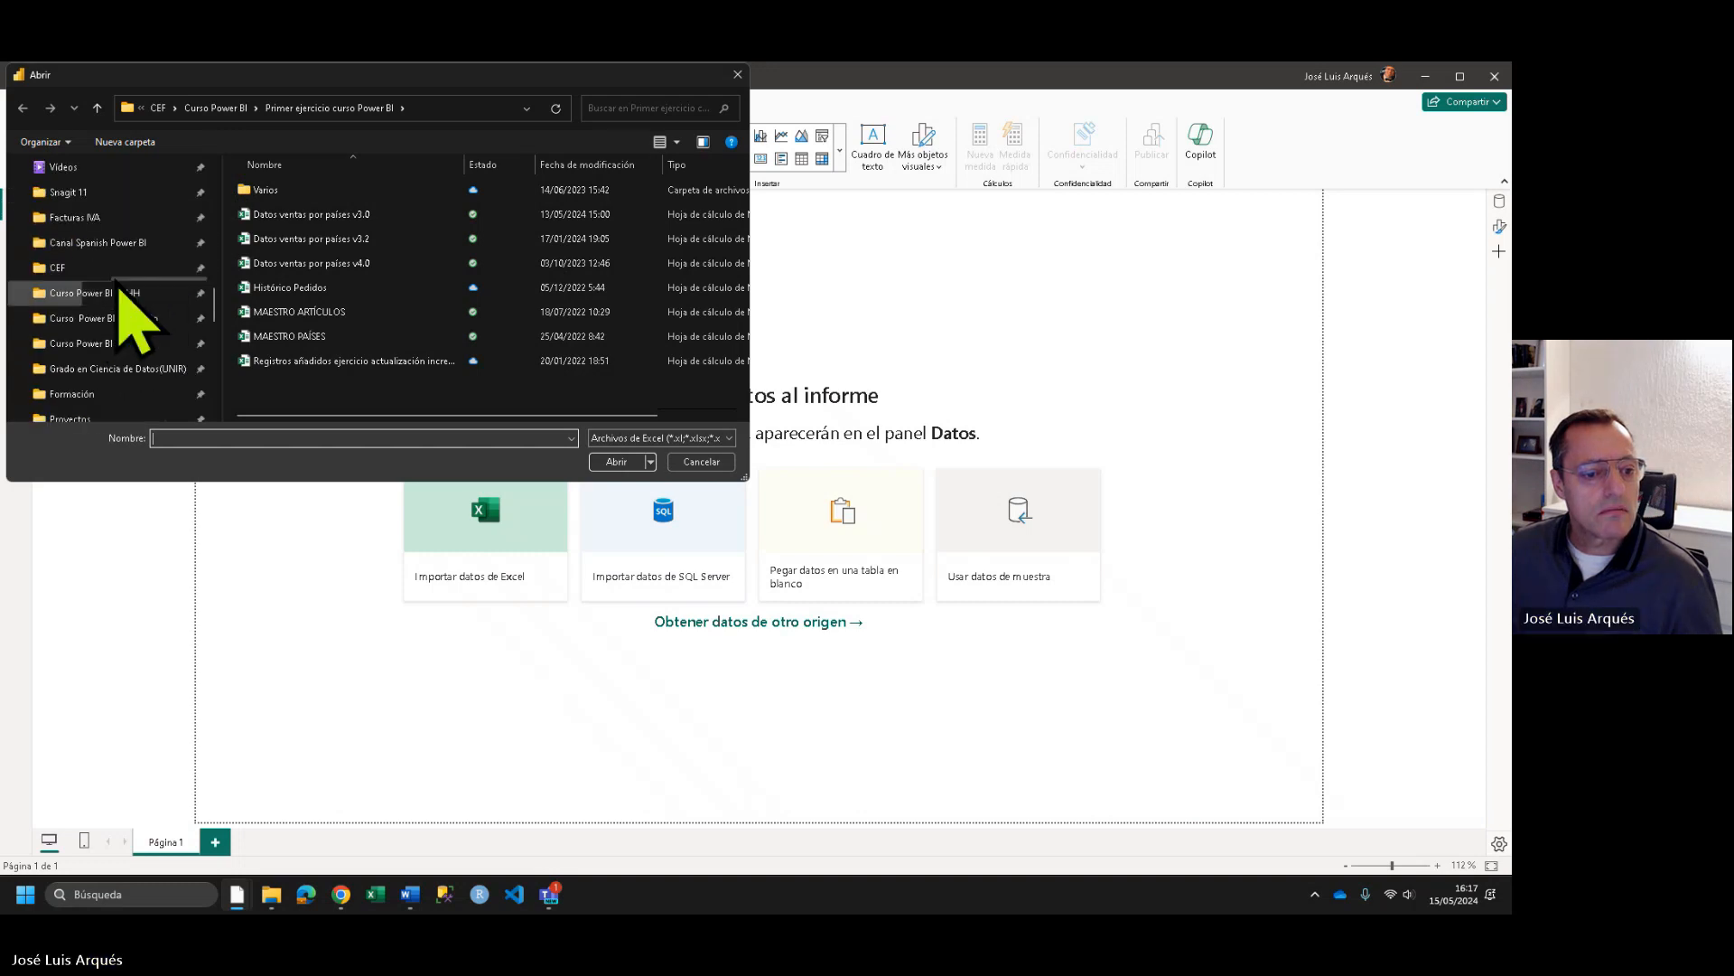
left_click(118, 242)
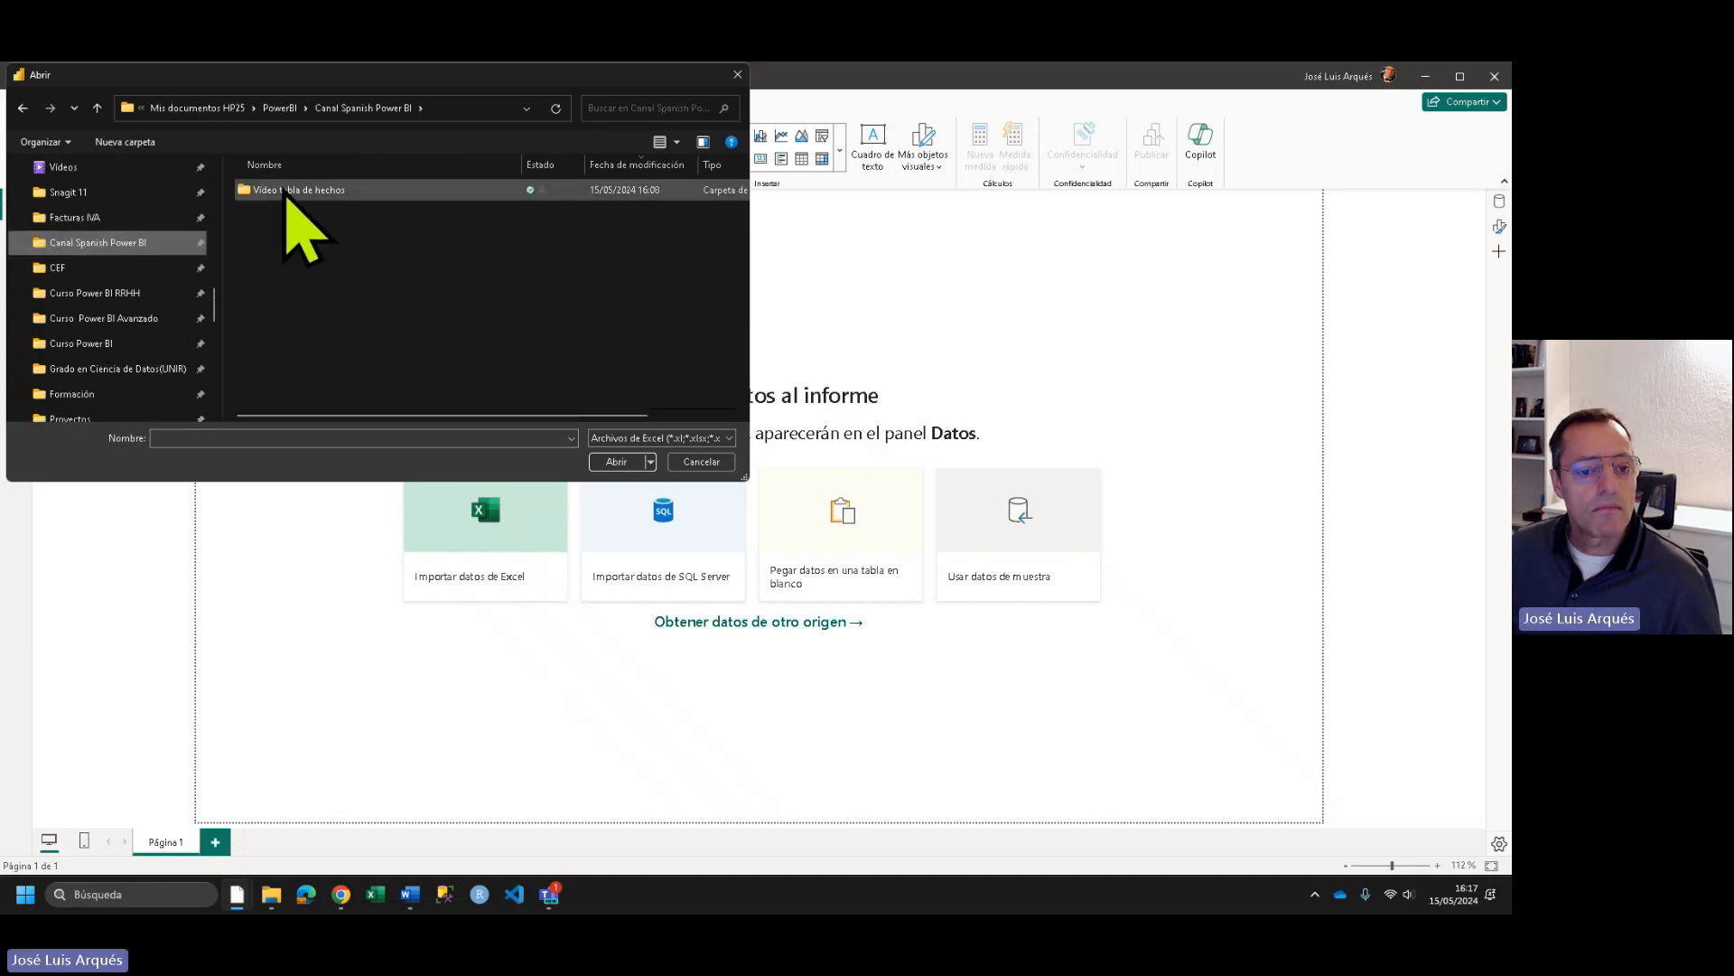
double_click(289, 195)
double_click(309, 214)
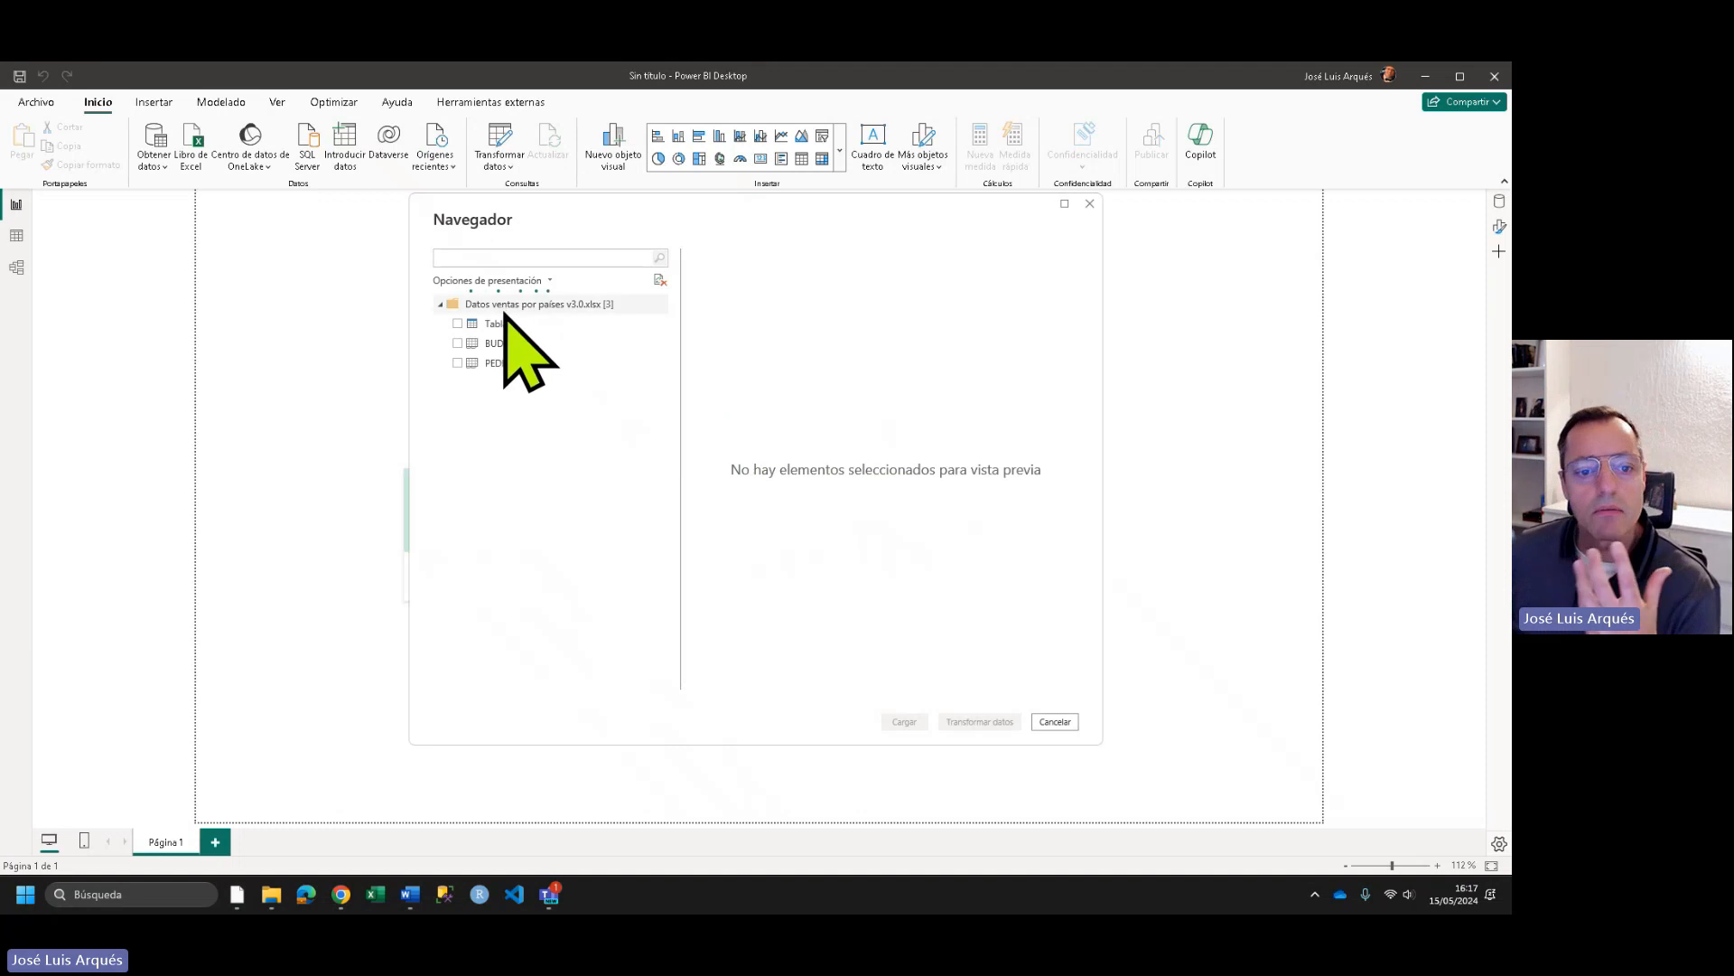
left_click(461, 325)
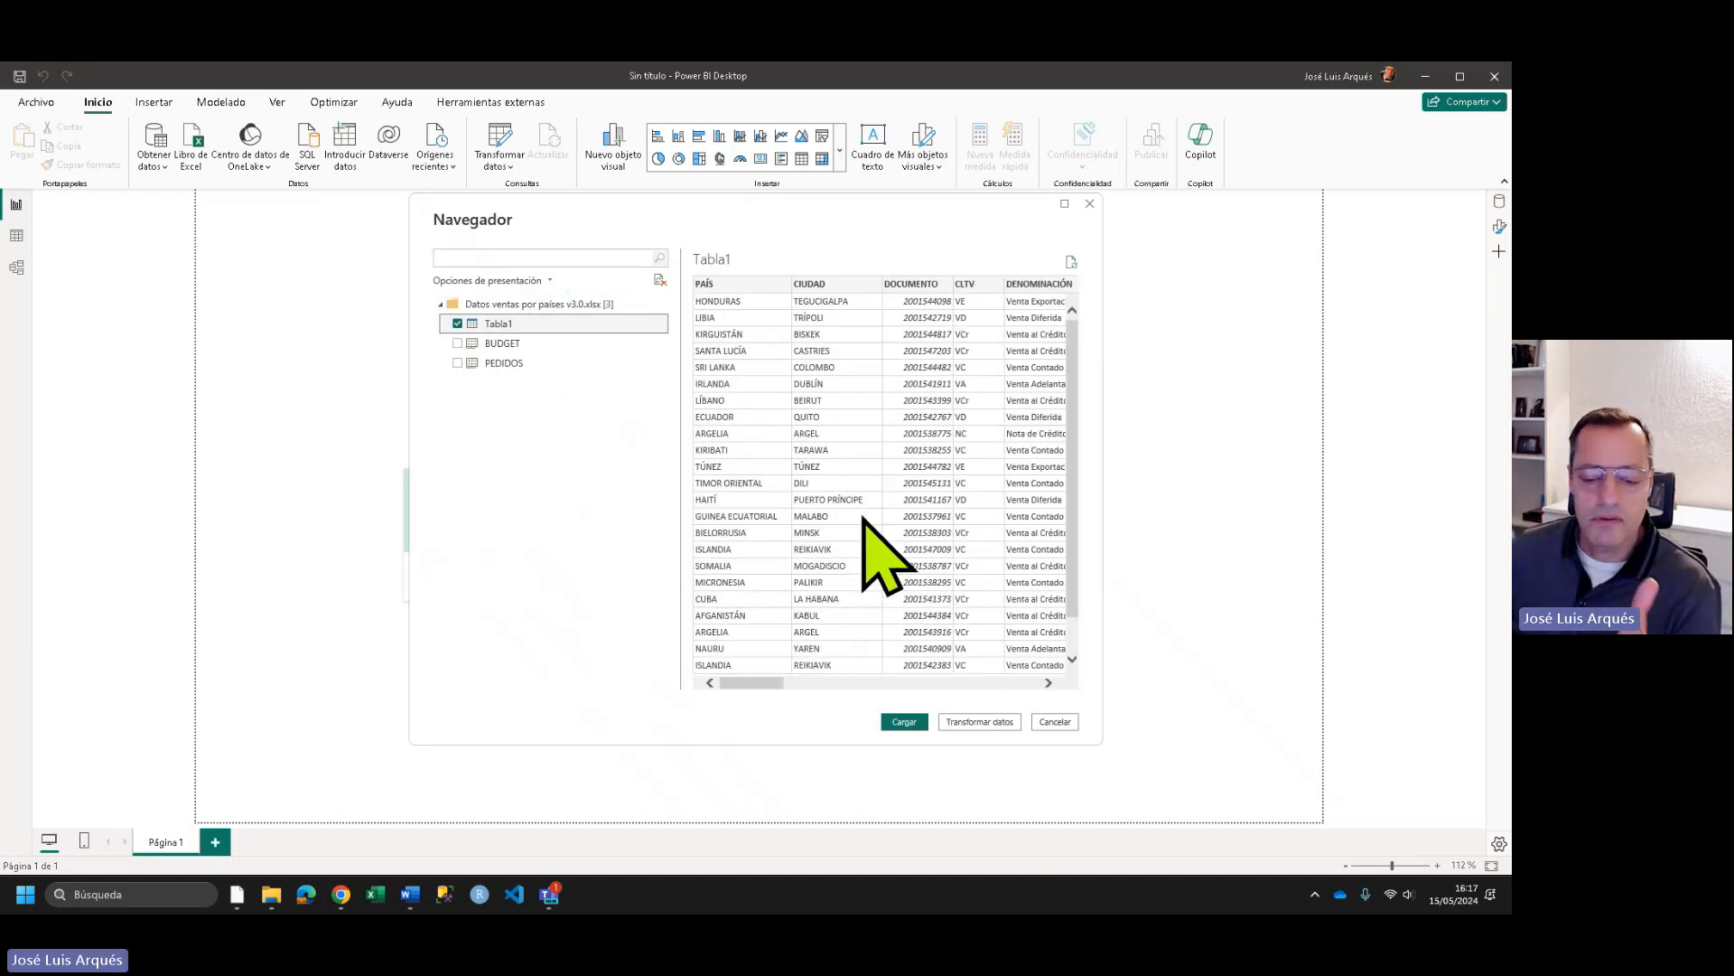
left_click(980, 722)
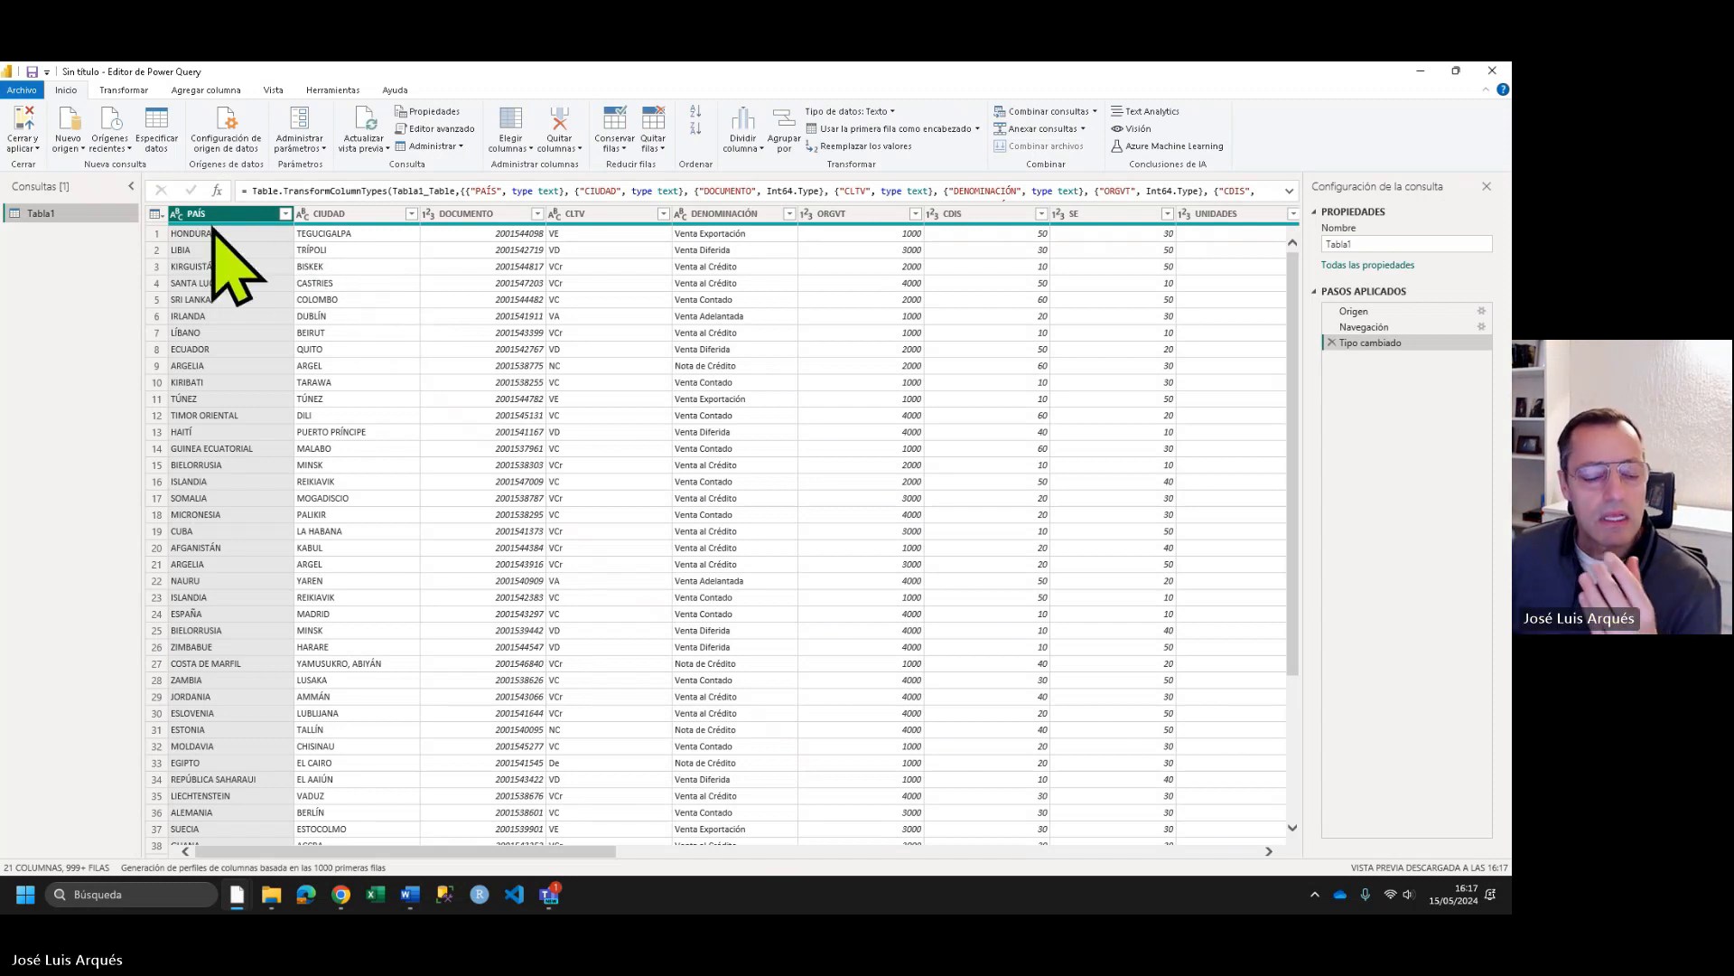
- Add Tabla2 from the Excel workbook MAESTRO ARTÍCULOS as a new query
left_click(76, 147)
left_click(112, 190)
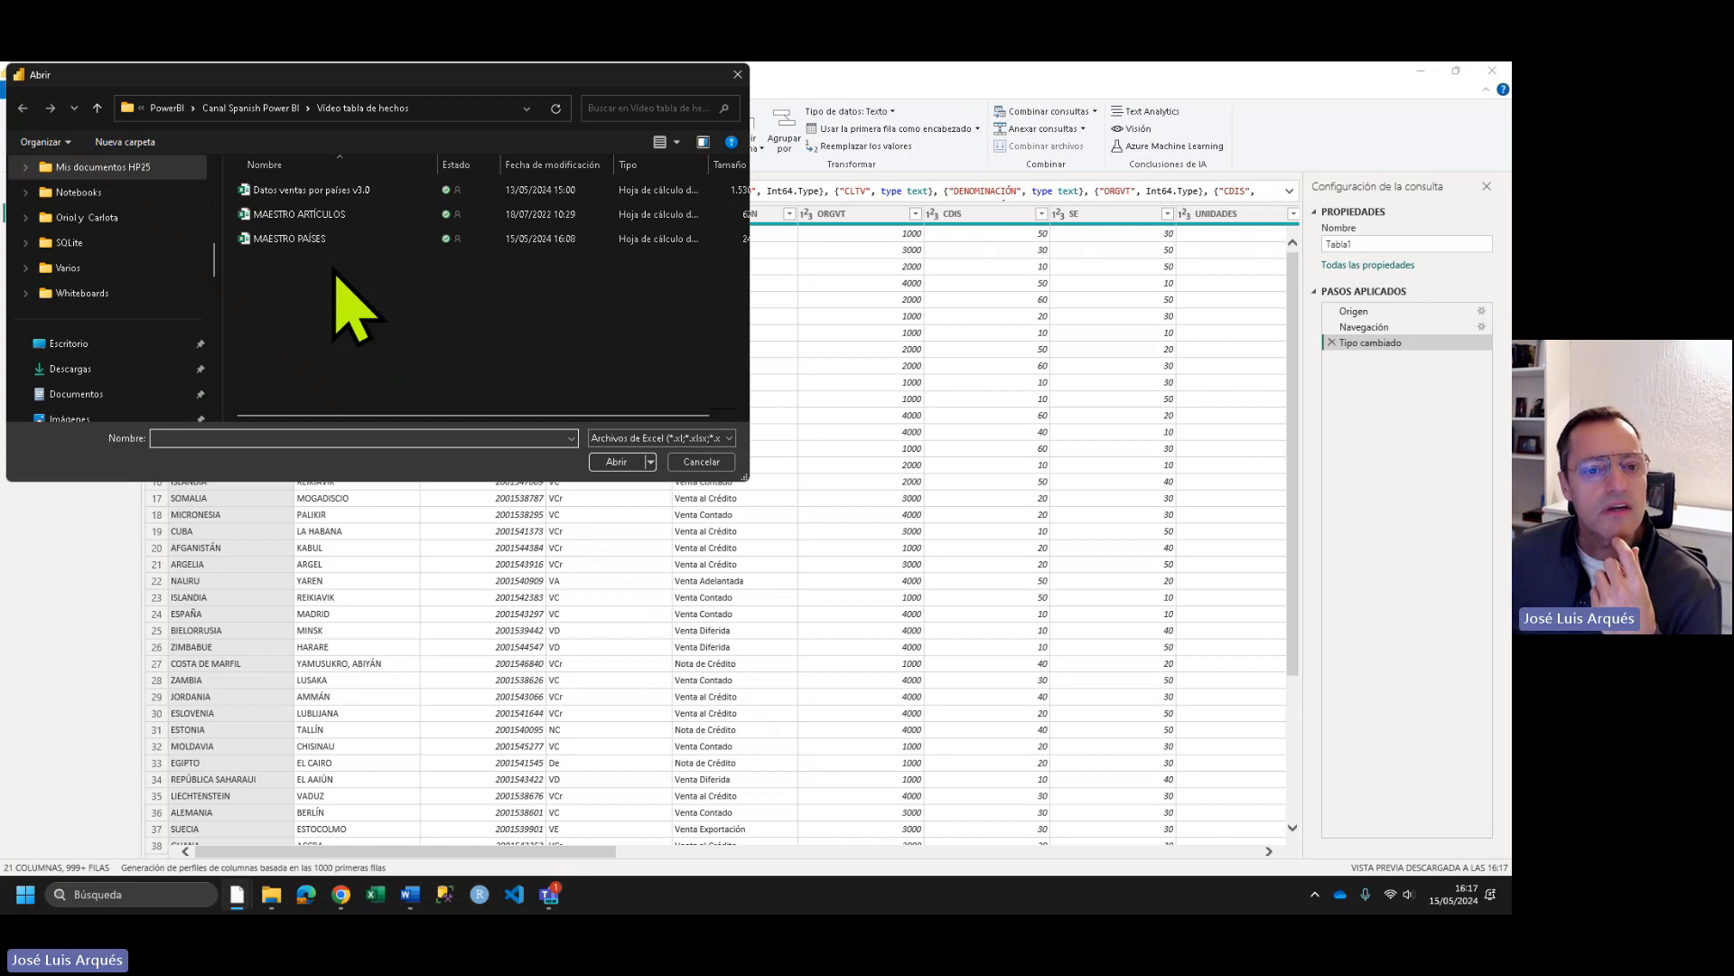
double_click(316, 219)
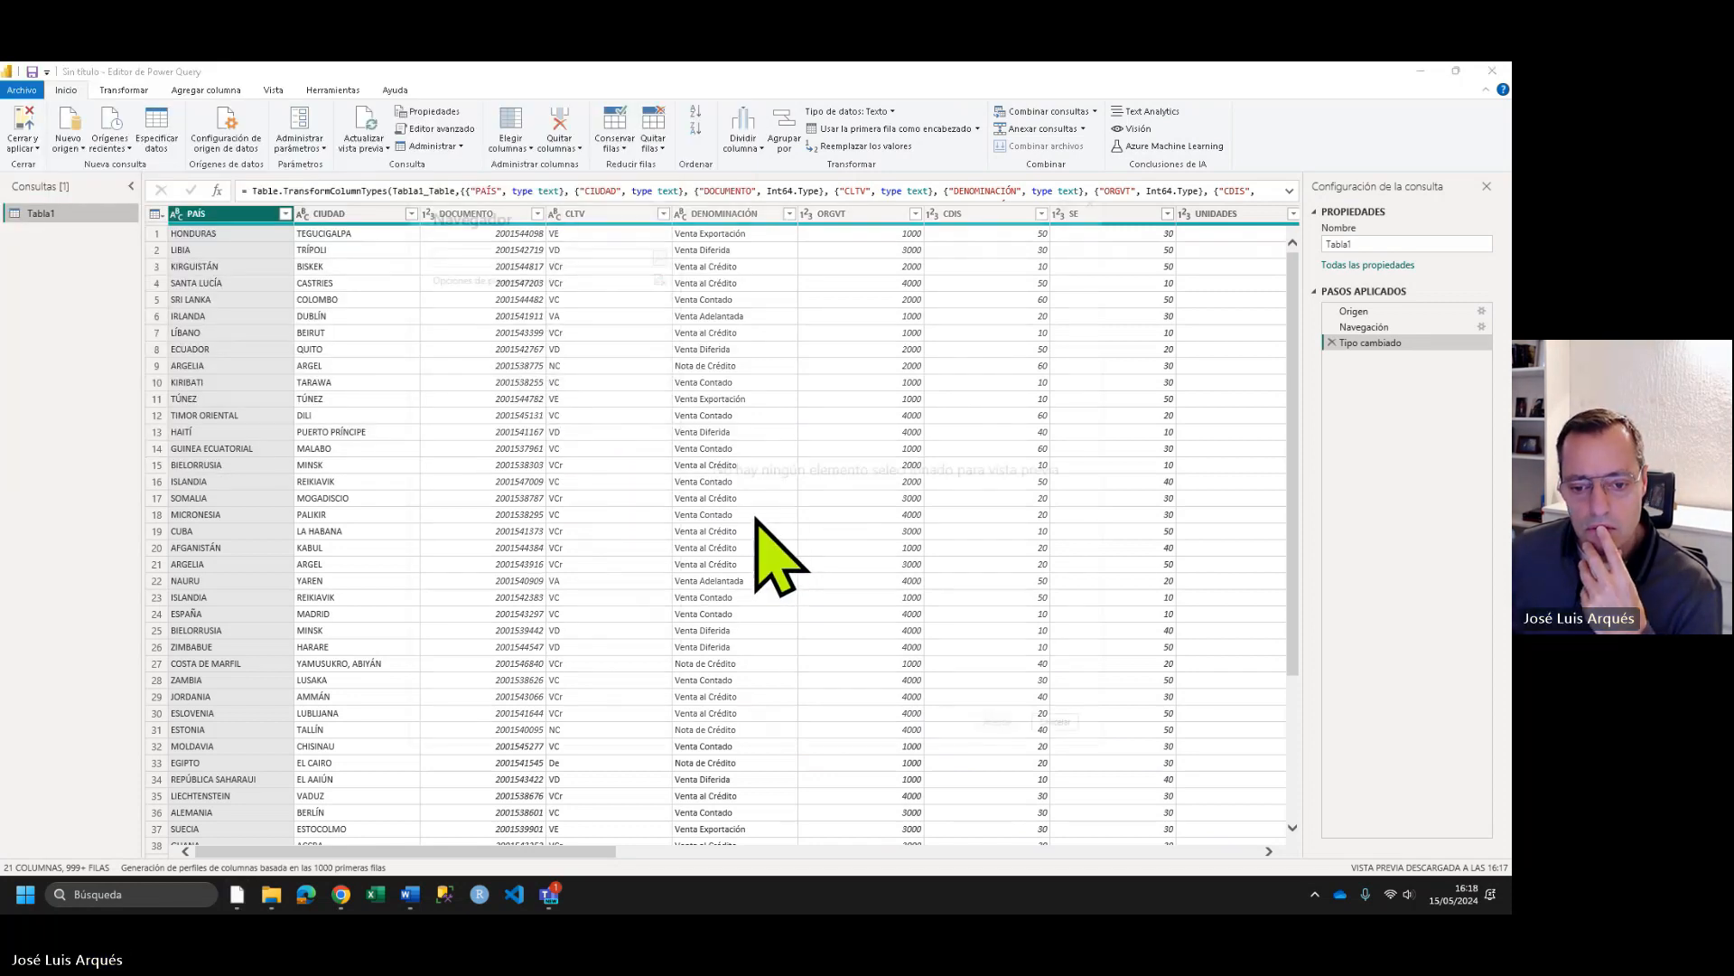
left_click(458, 323)
left_click(998, 721)
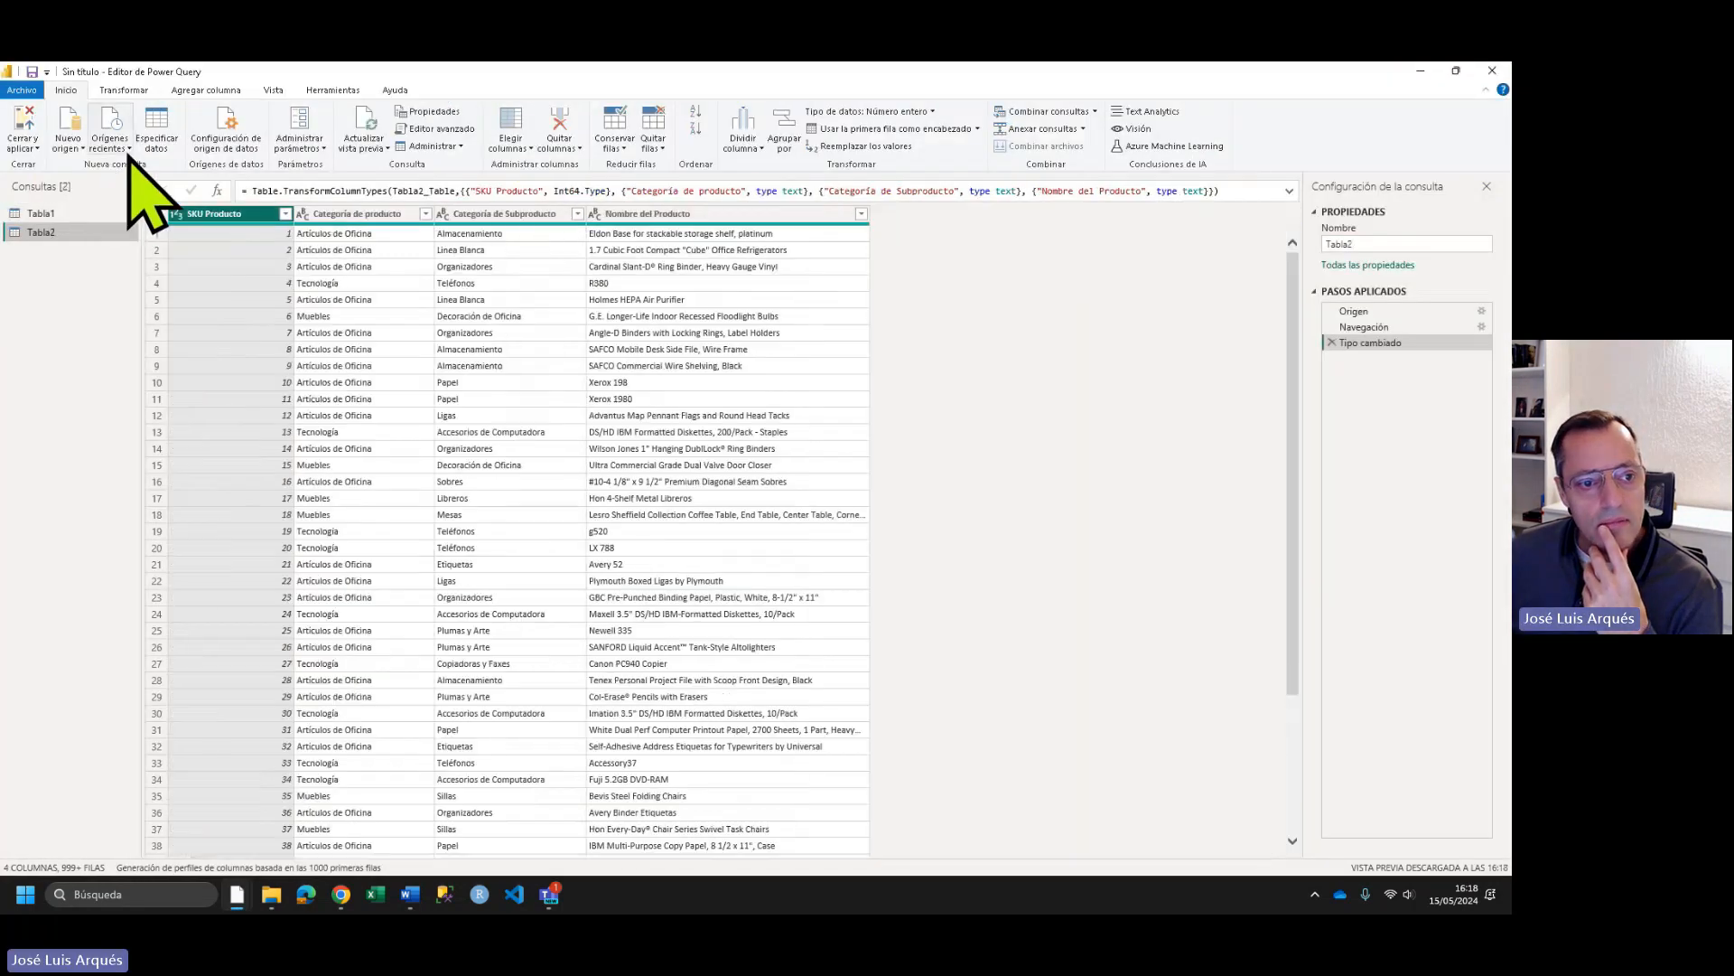
- Add Tabla1 and Tabla2 from the Excel workbook MAESTRO PAÍSES as new queries
left_click(70, 142)
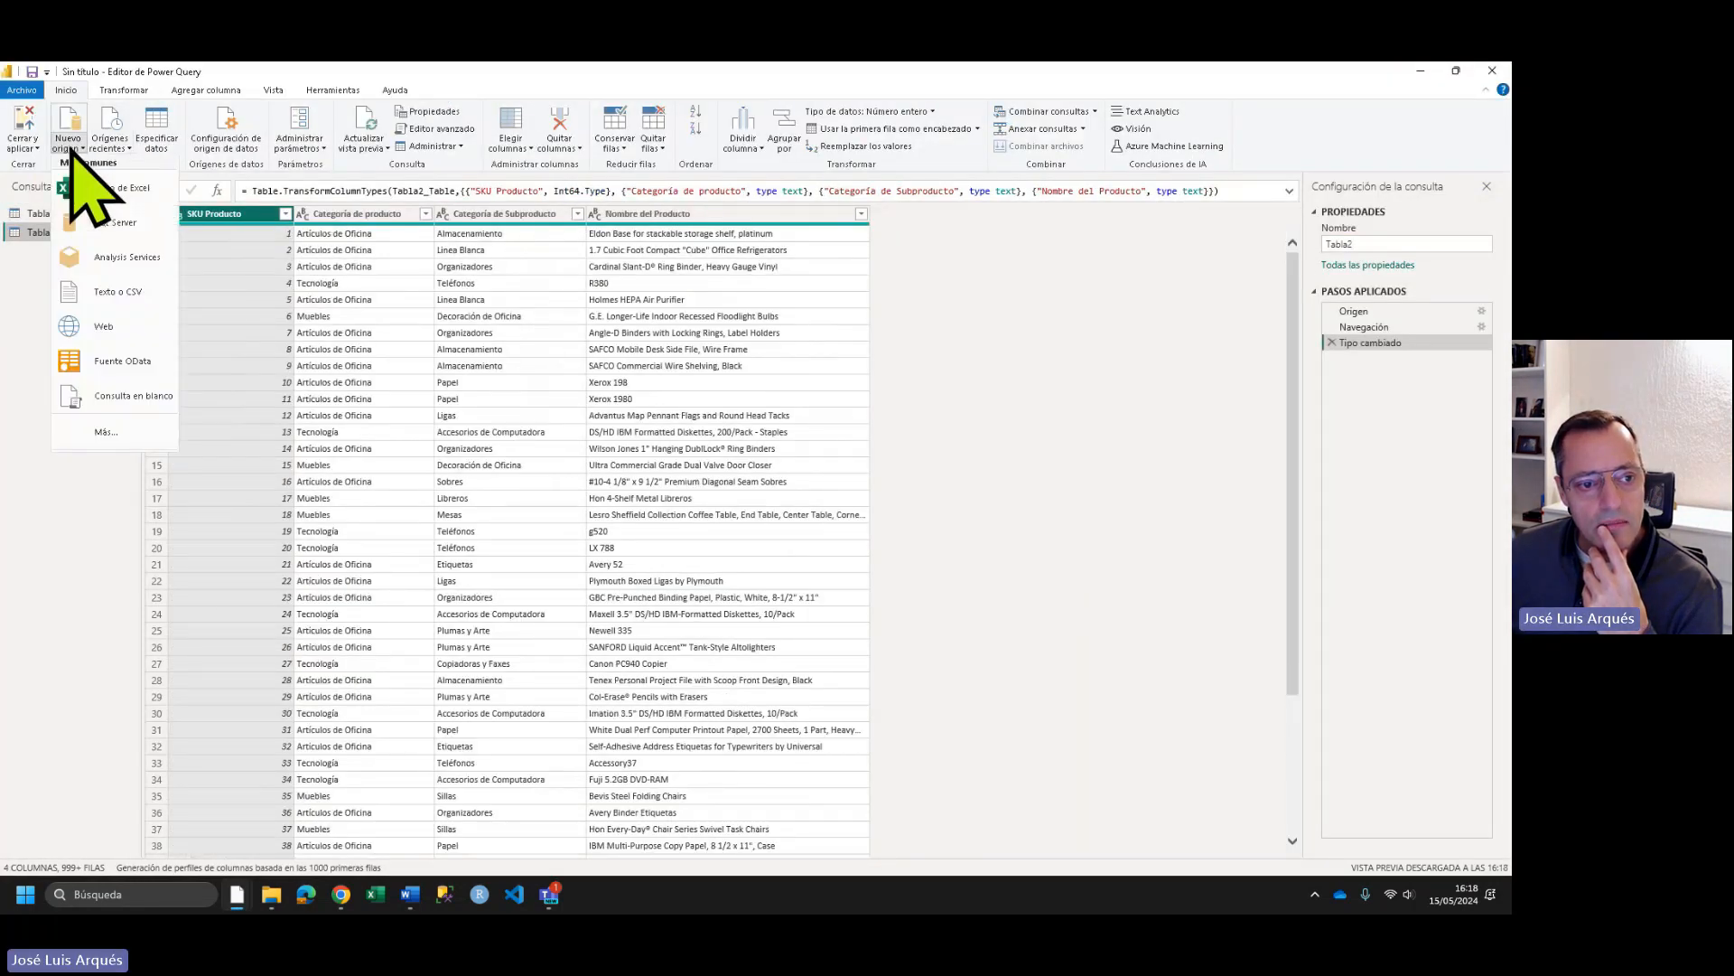
left_click(104, 194)
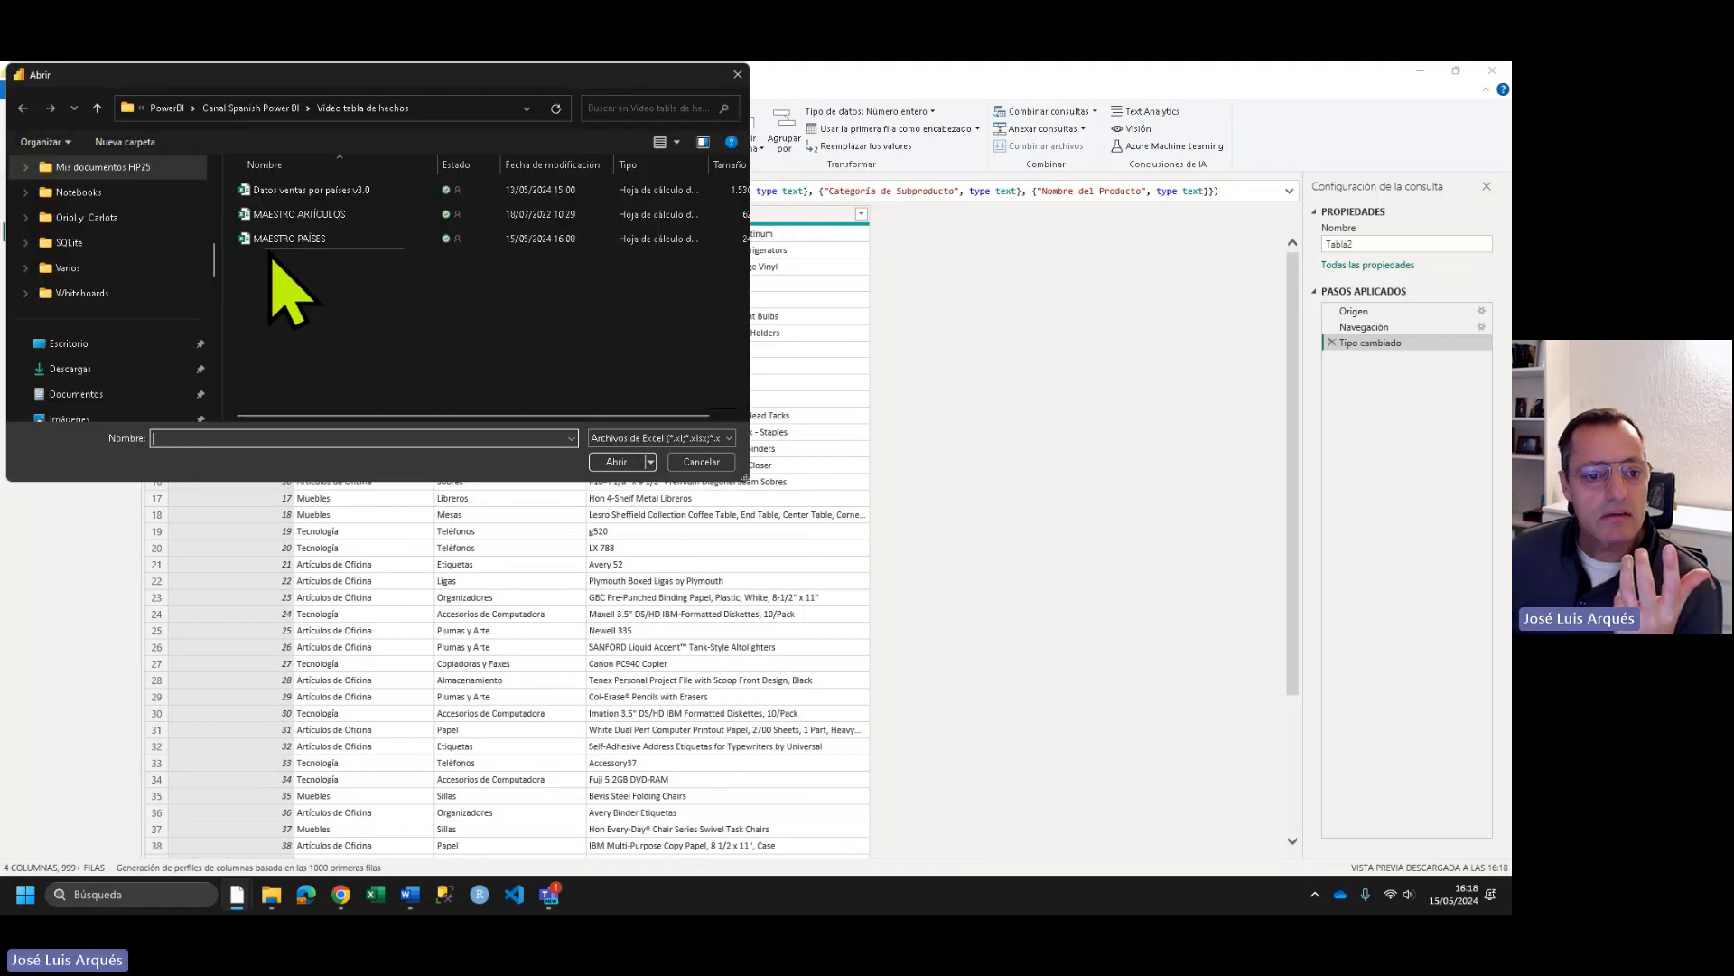
left_click(280, 239)
left_click(649, 461)
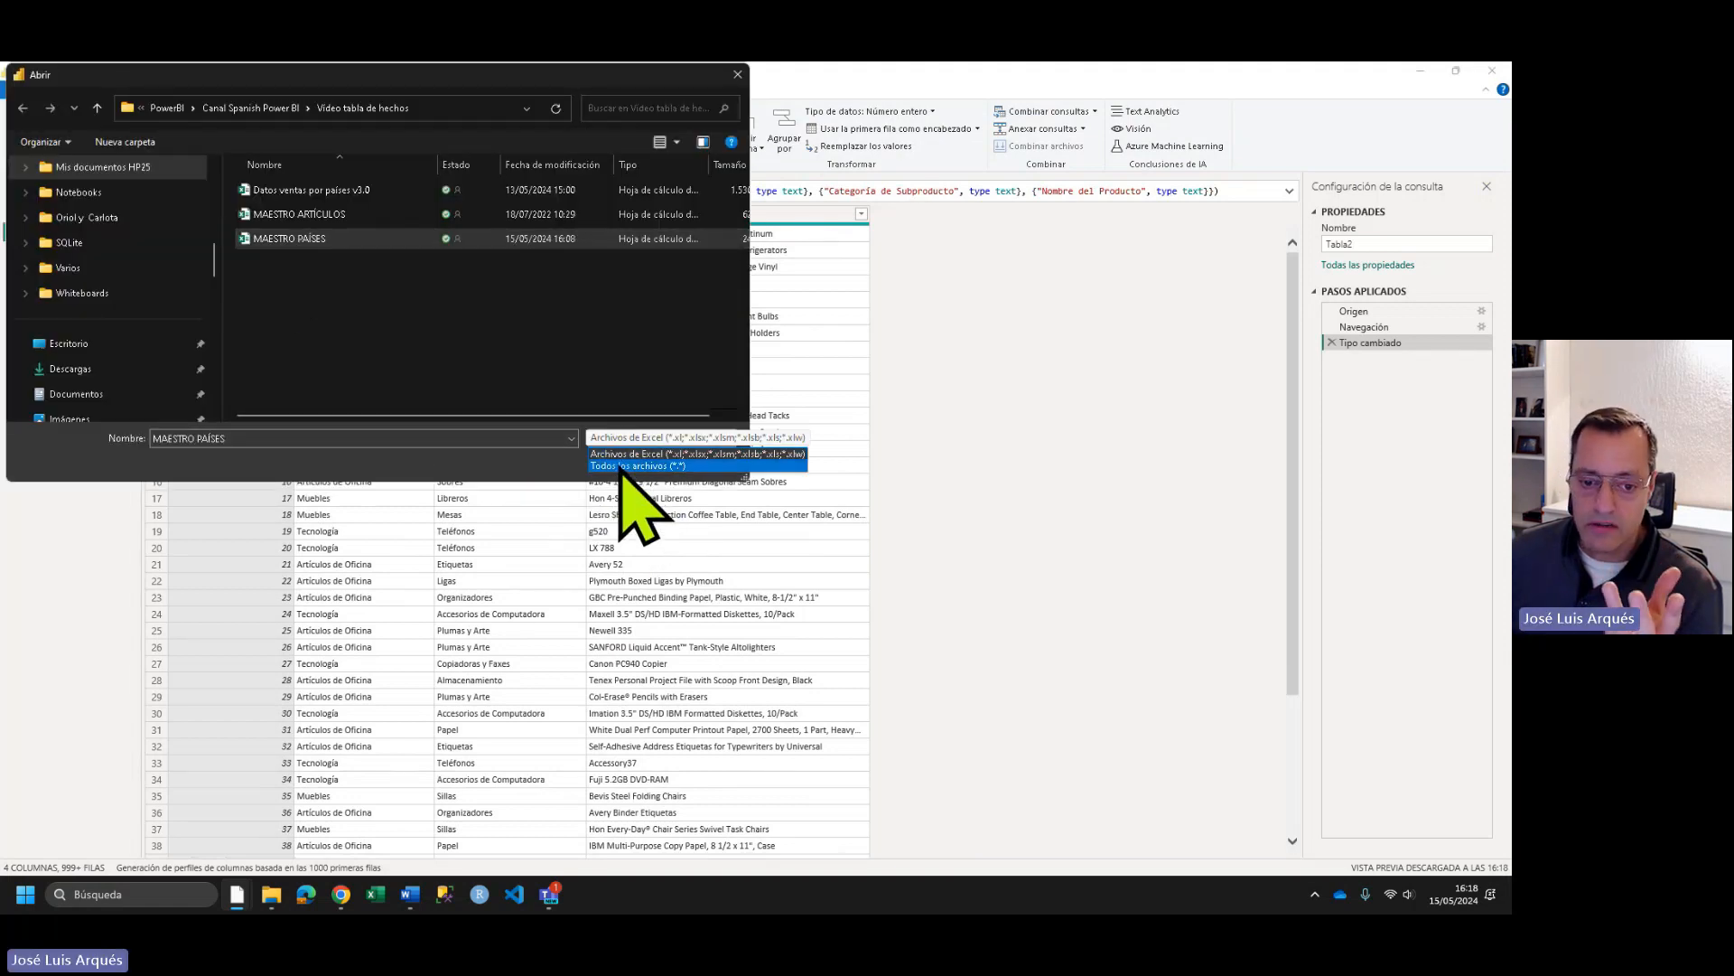
left_click(614, 461)
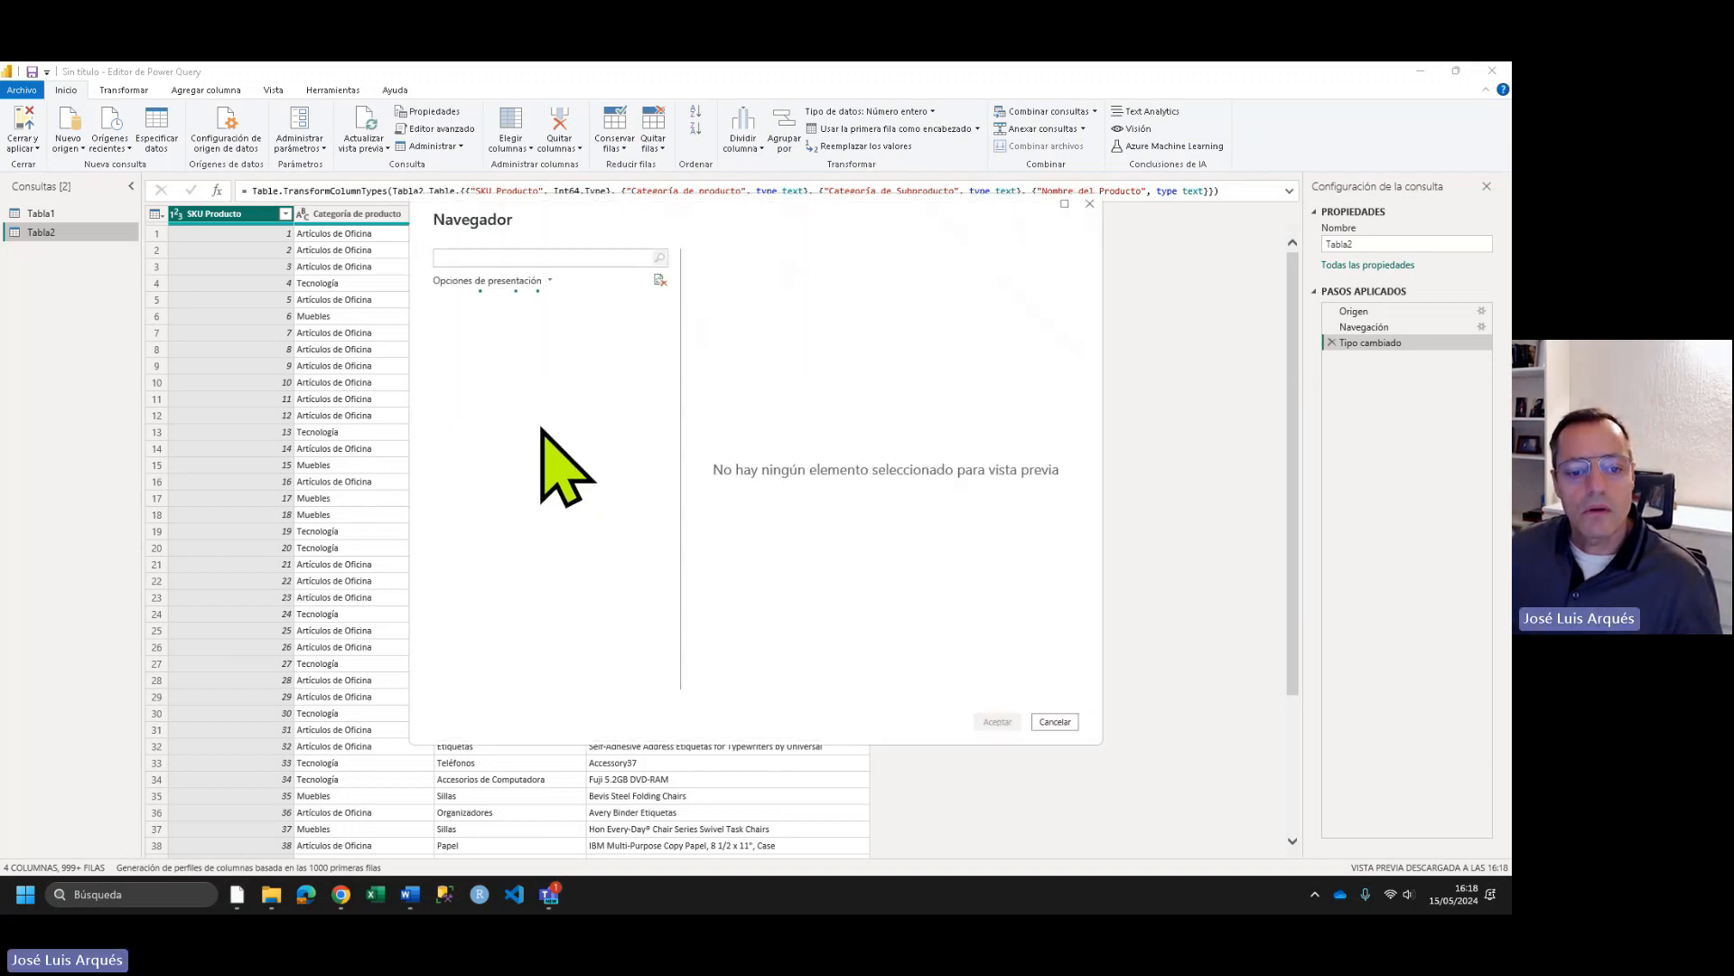
left_click(457, 324)
left_click(457, 343)
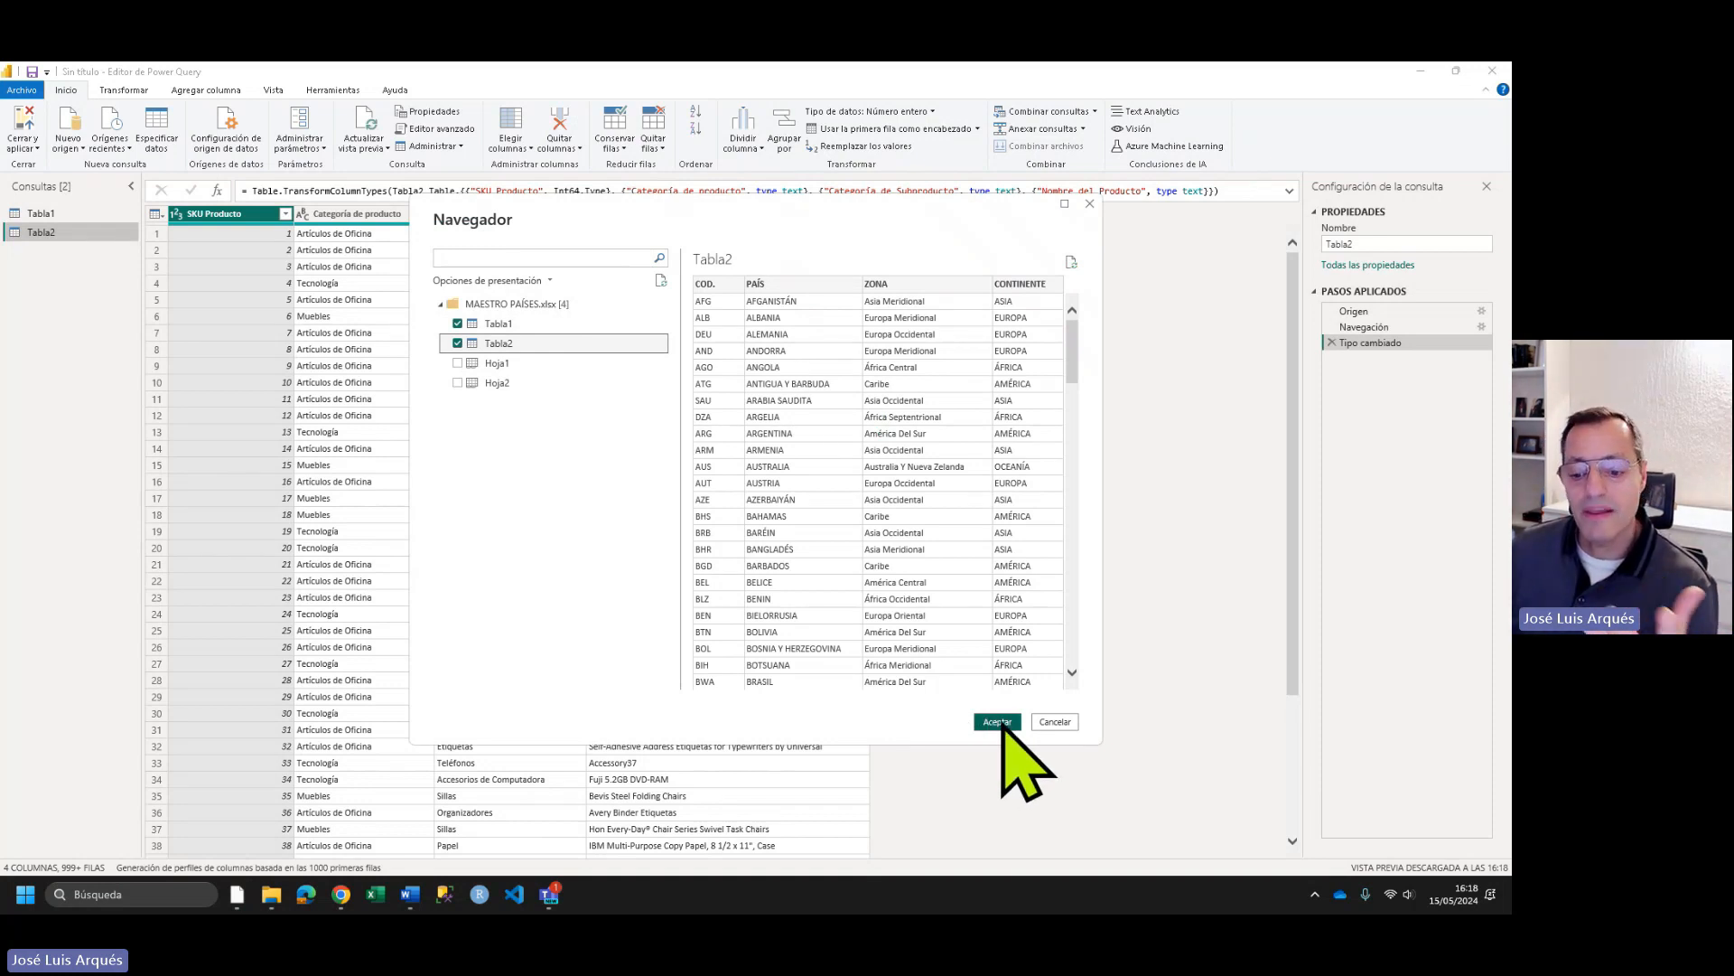
left_click(998, 721)
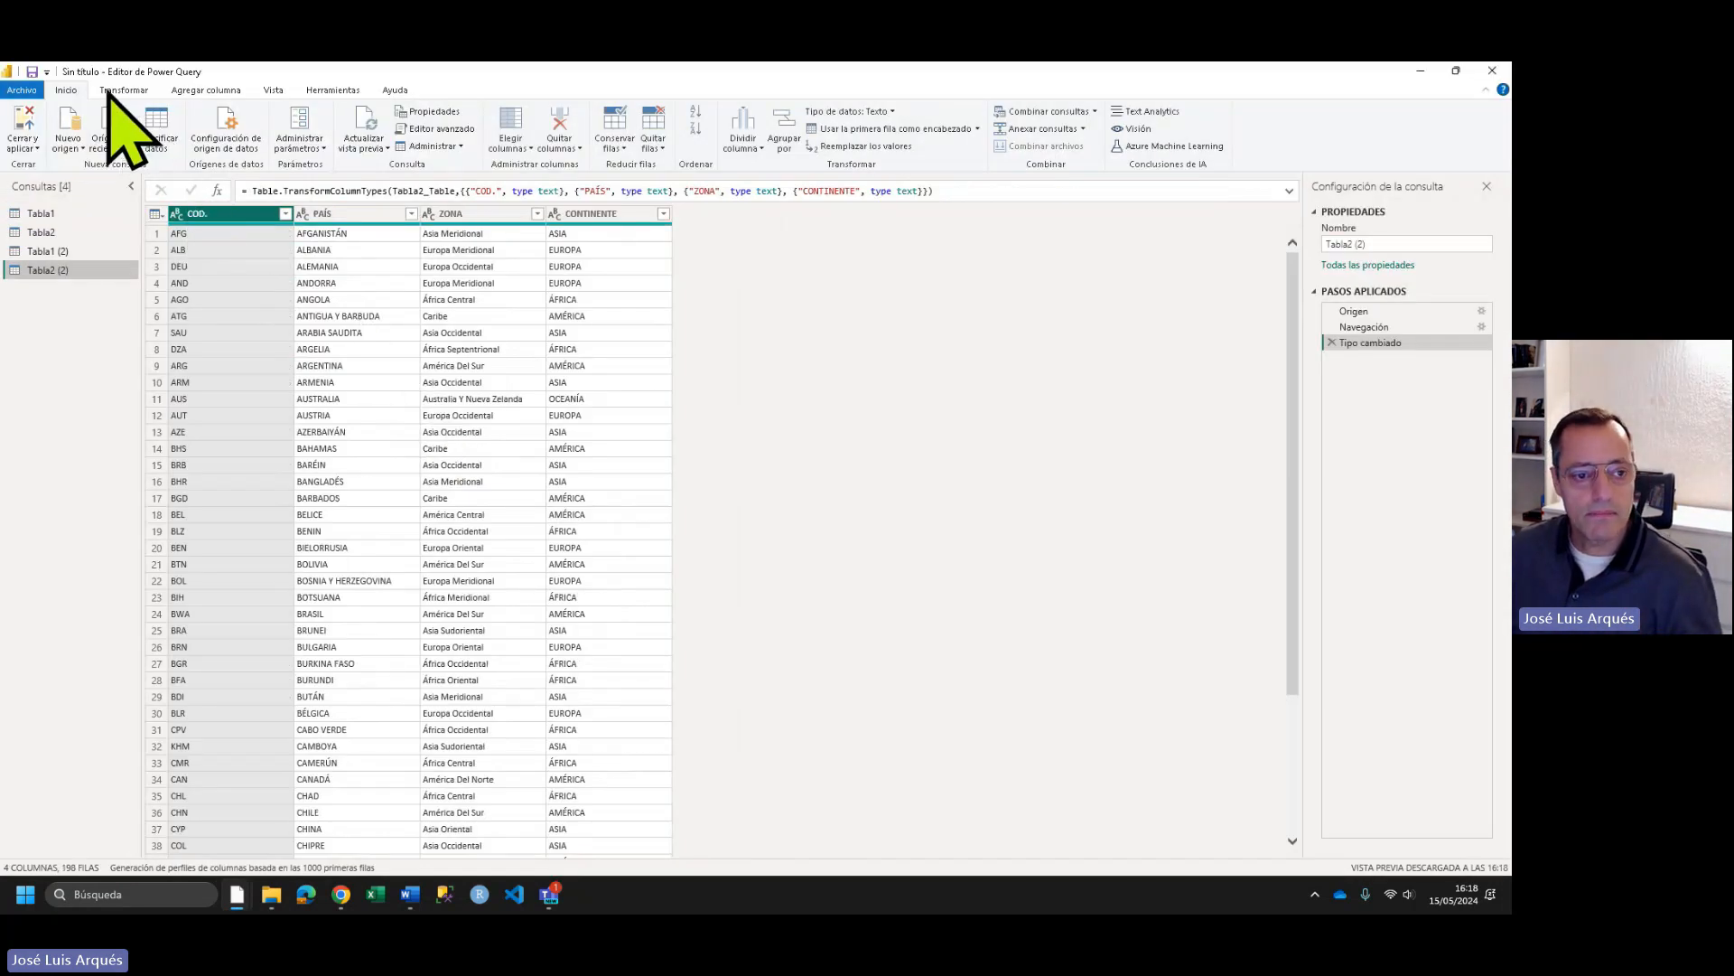
- Add the text file MAESTRO VENDEDORES.txt as a new query, accepting the tab delimiter
left_click(81, 147)
left_click(110, 287)
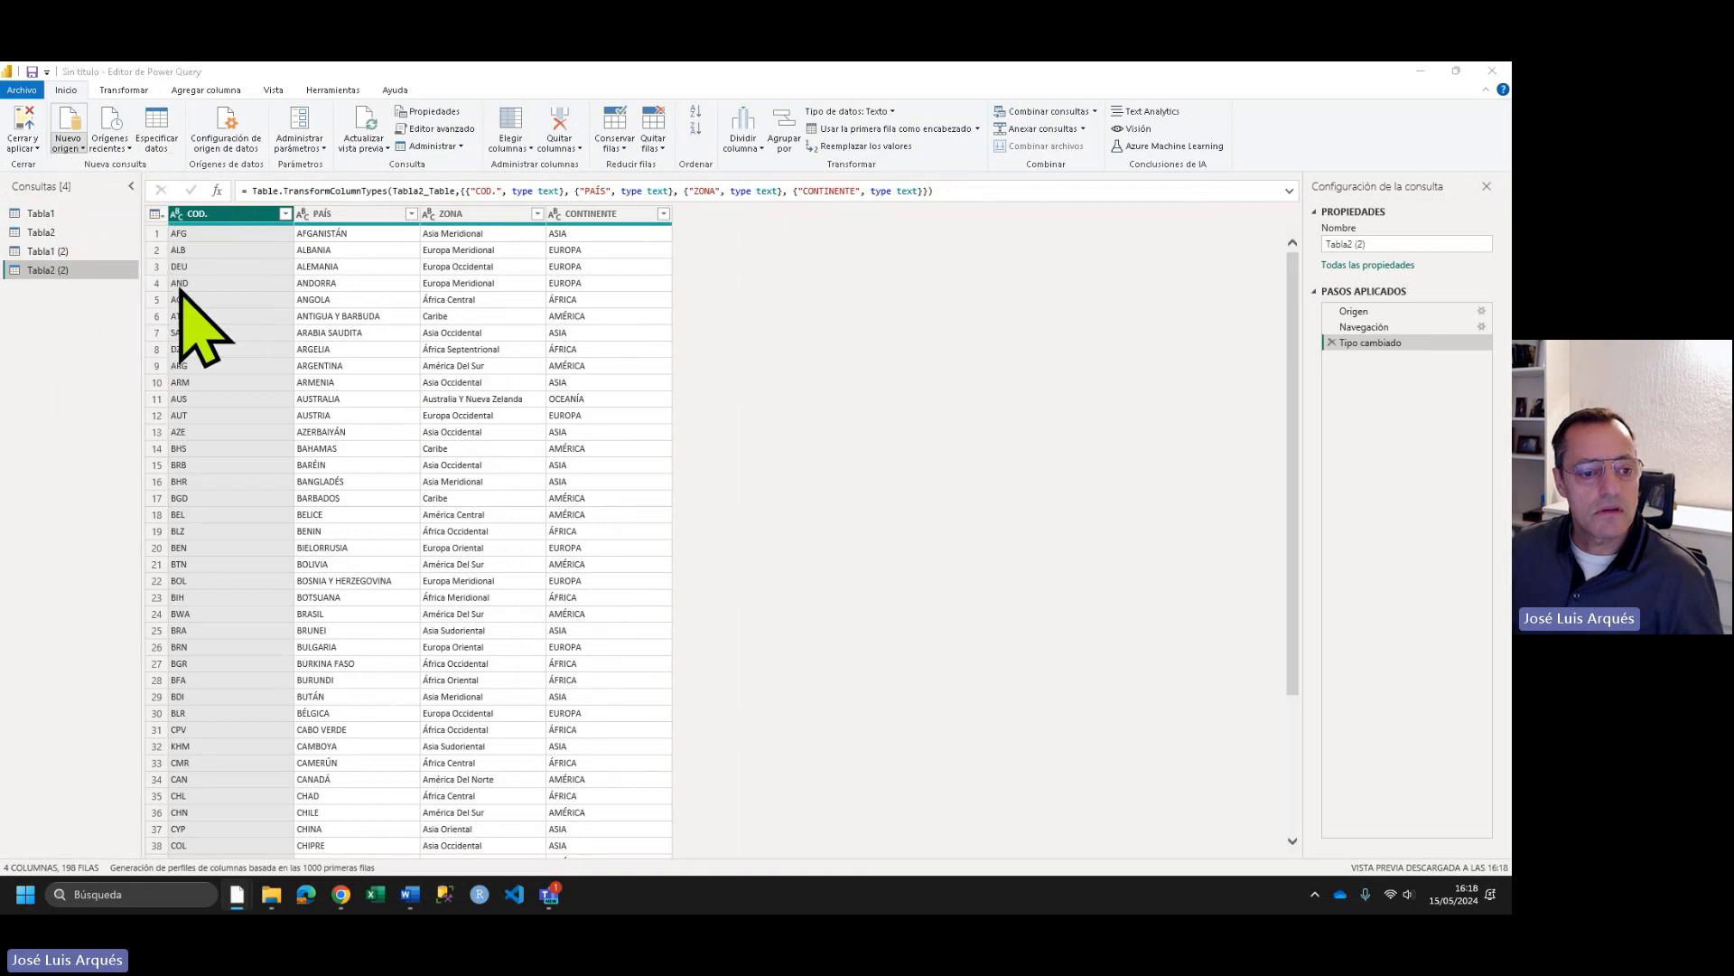
double_click(309, 184)
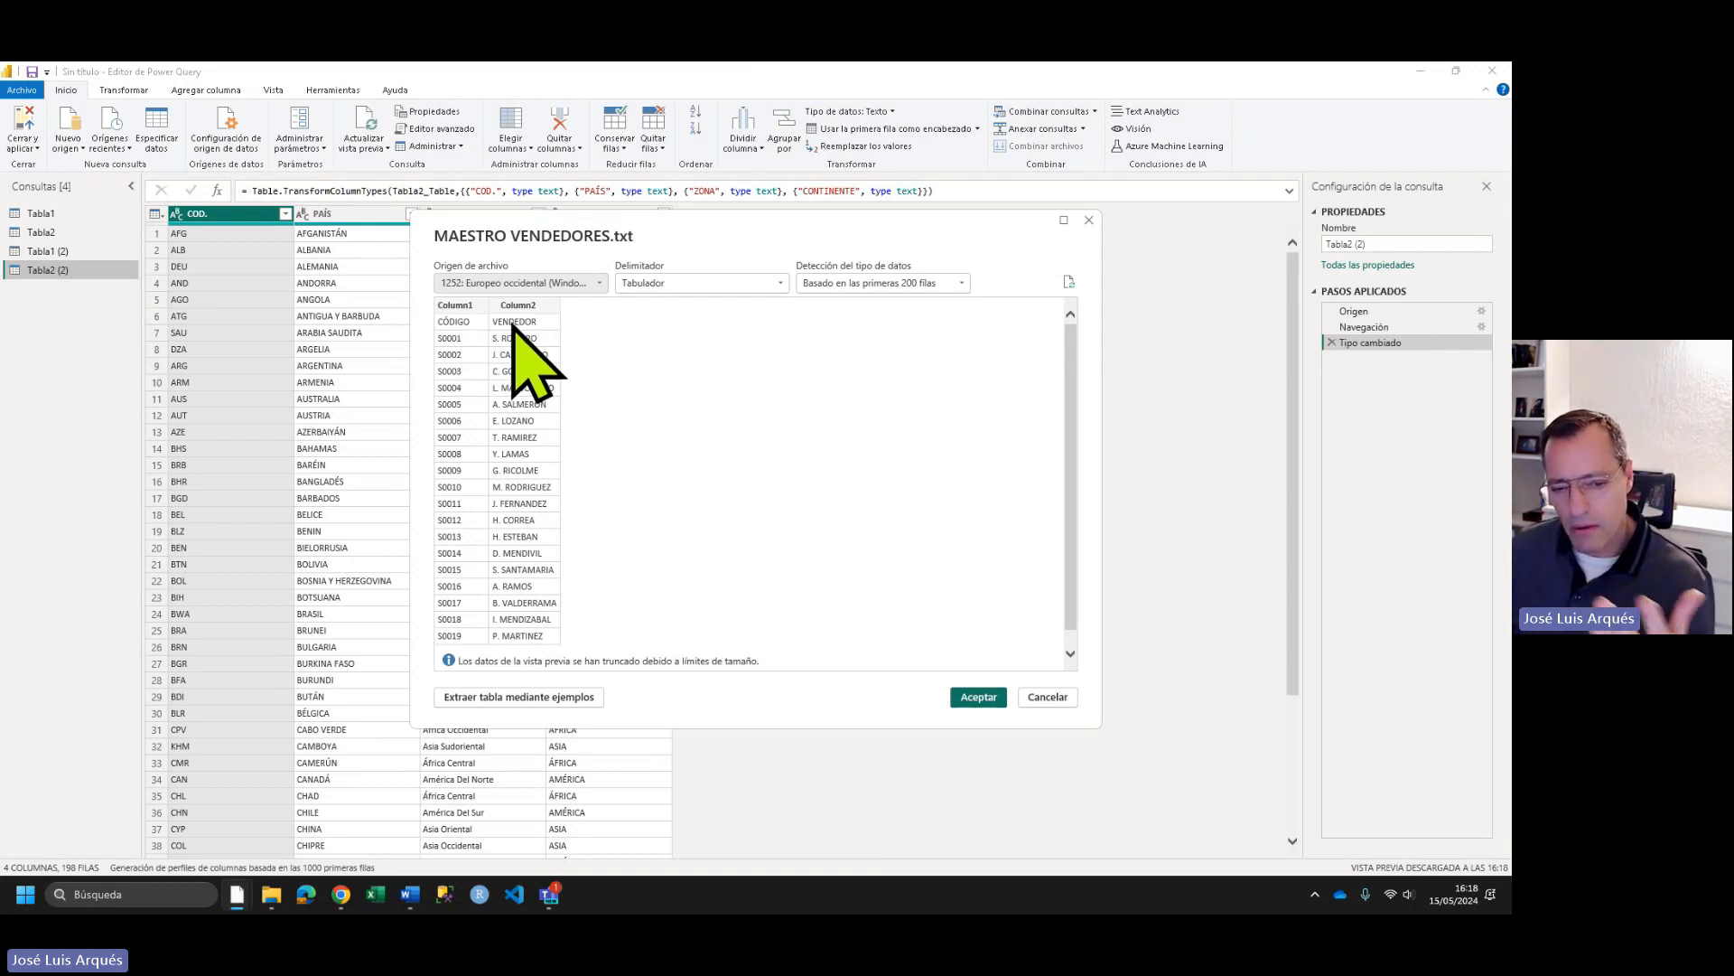
left_click(979, 696)
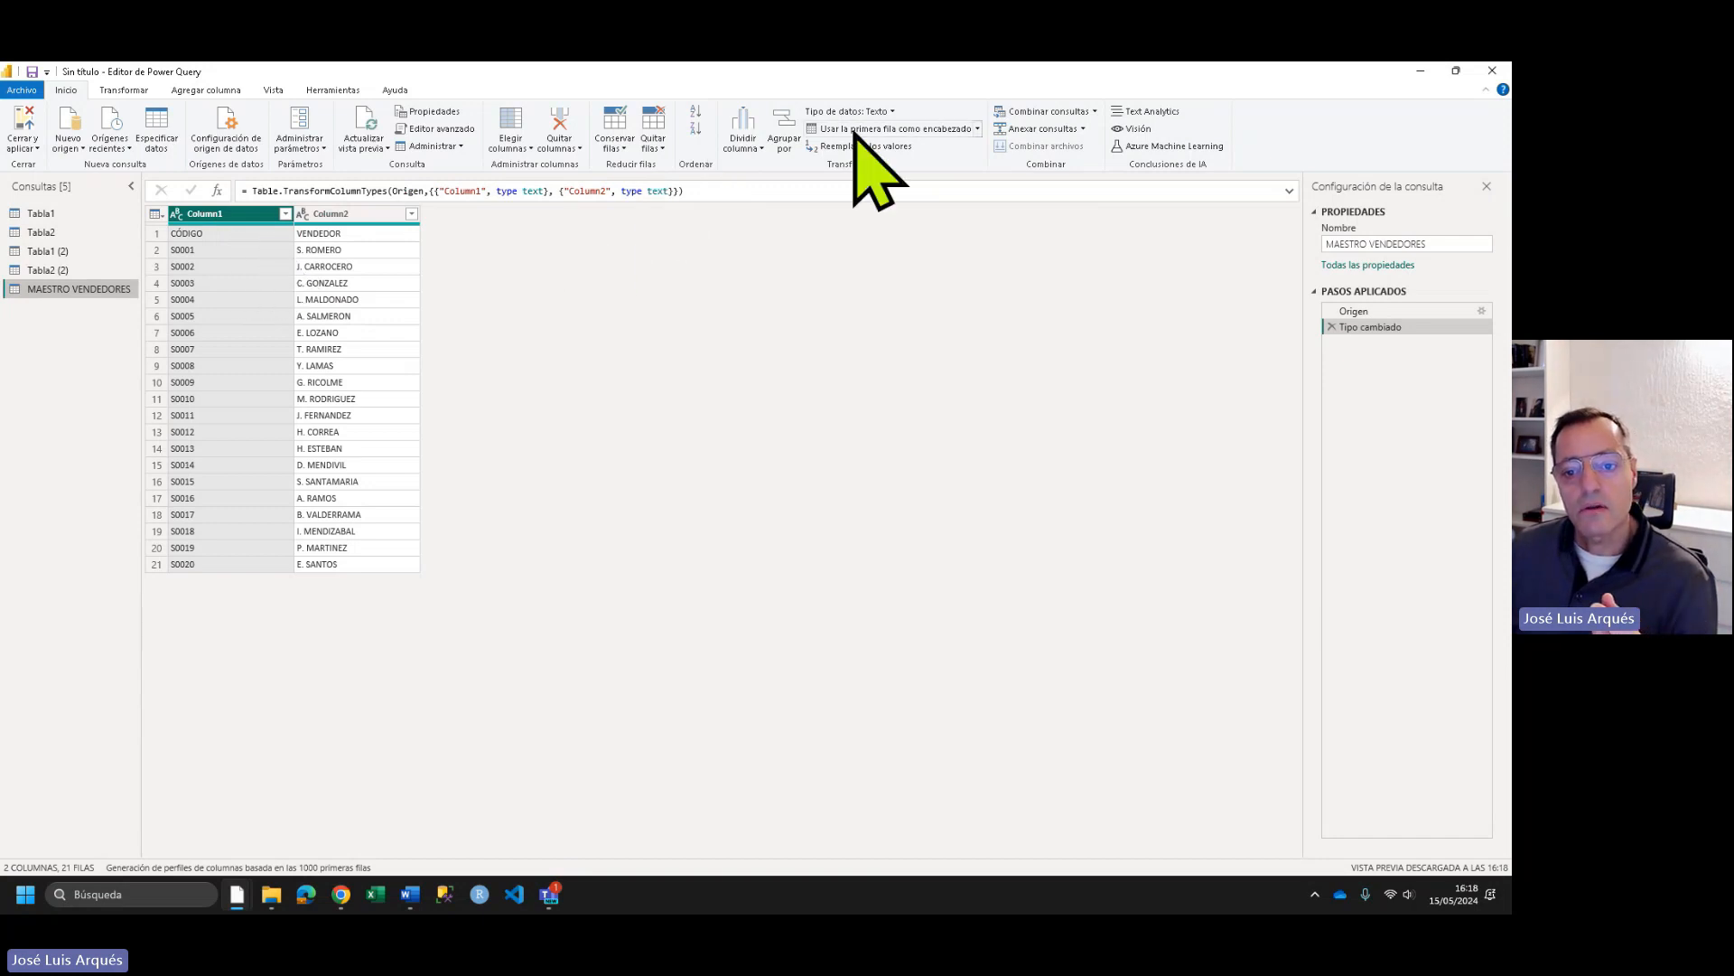
- Promote the first row of the MAESTRO VENDEDORES query to headers and delete the automatic Tipo cambiado1 step
left_click(901, 129)
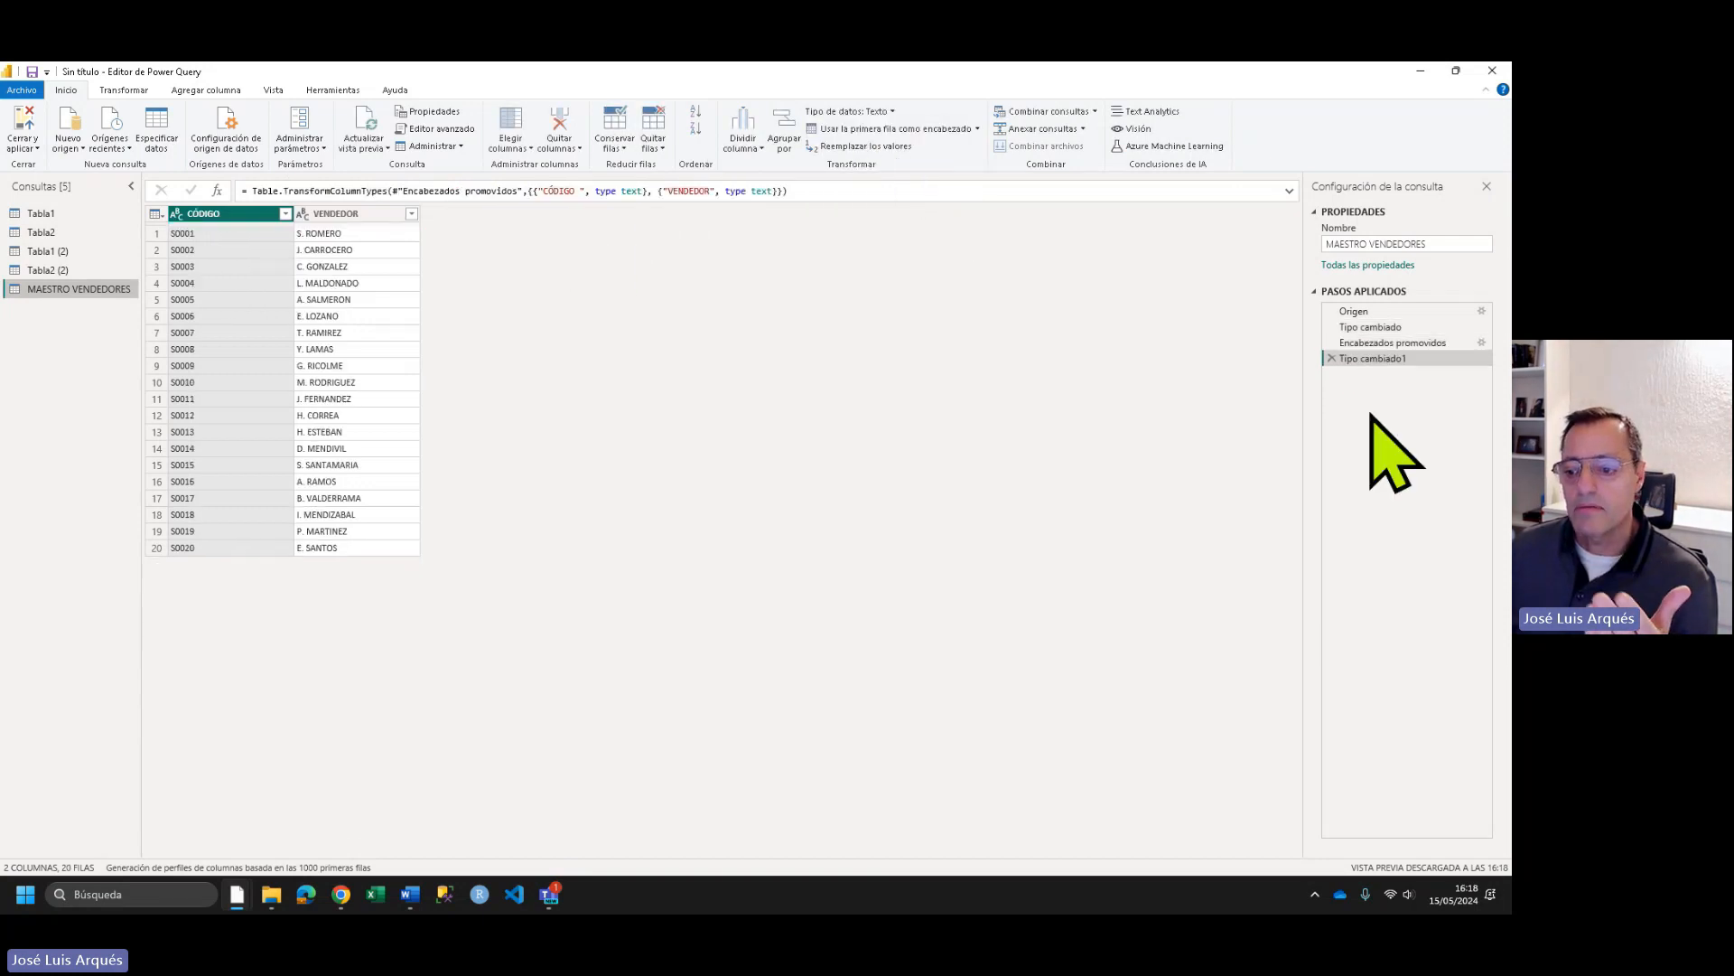
left_click(1332, 359)
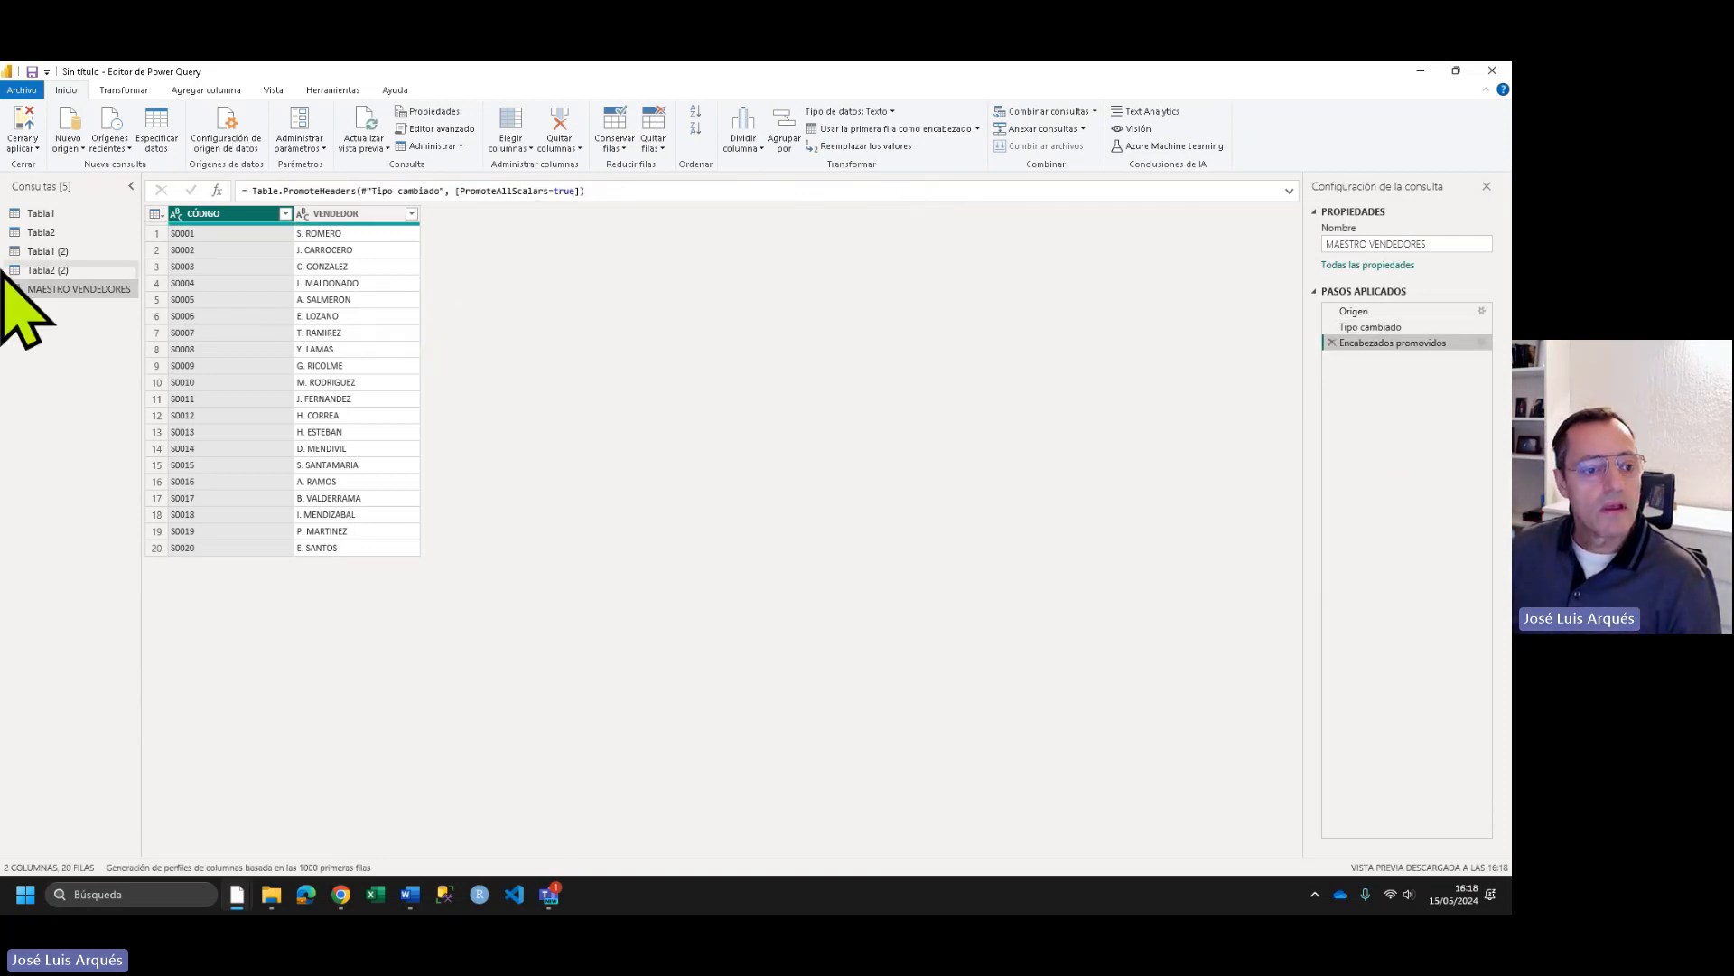
- Rename the sales query Tabla1 as factVentas
left_click(77, 215)
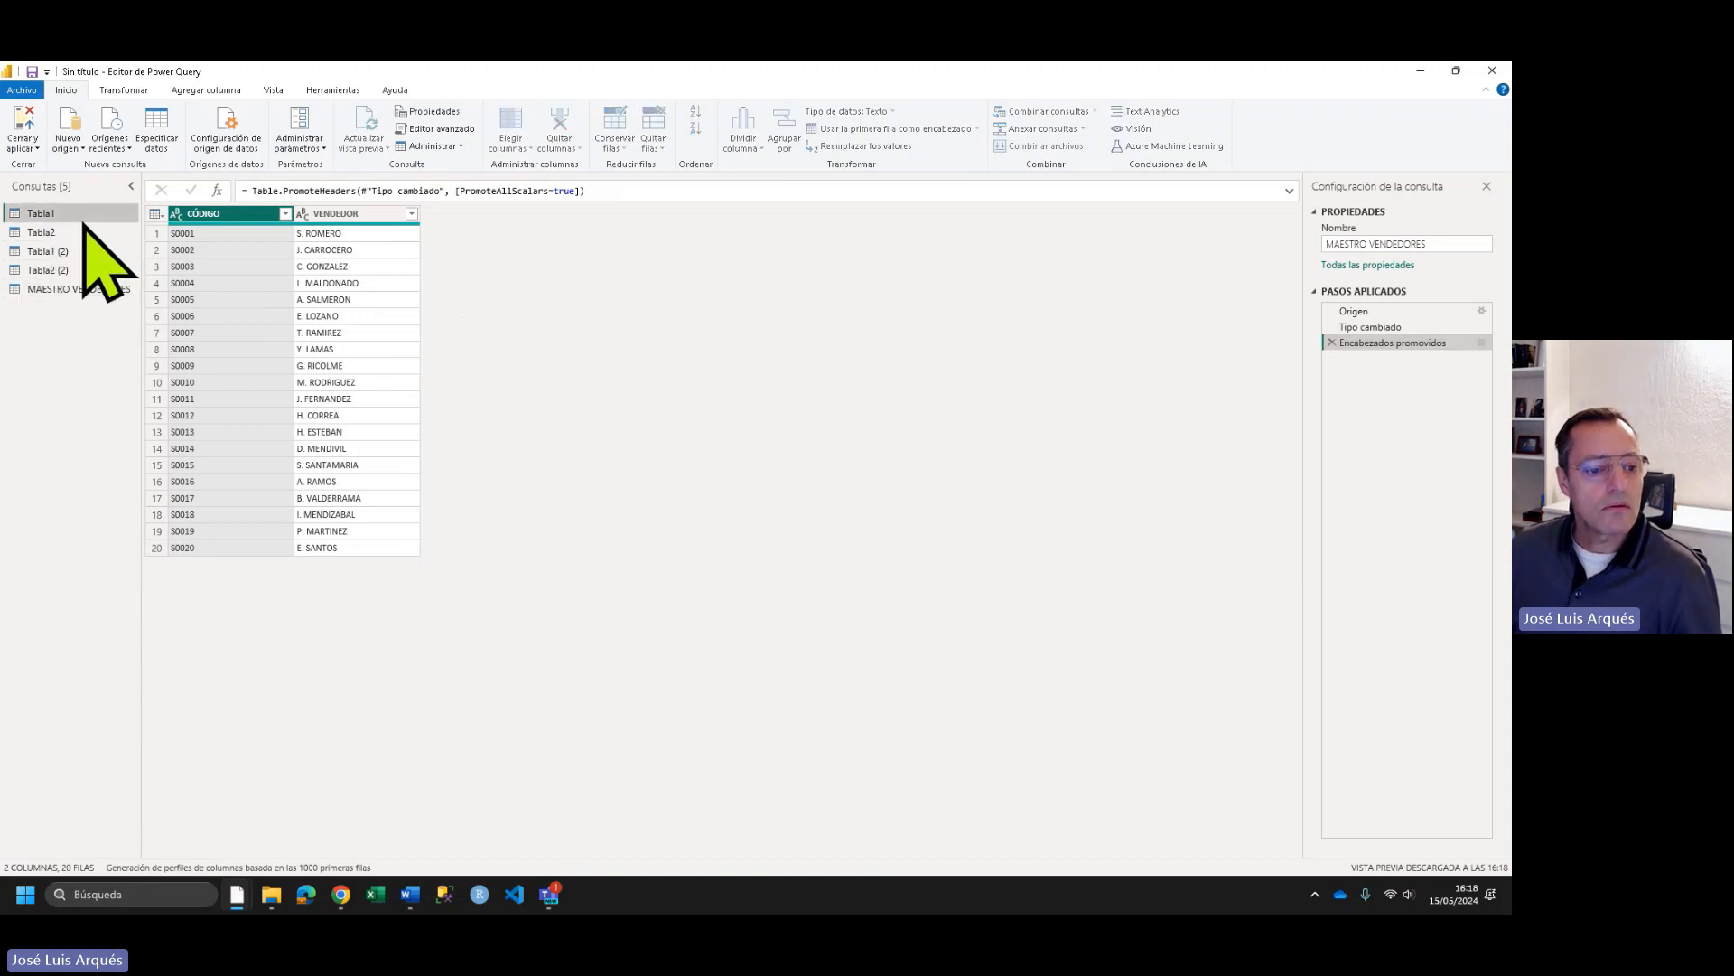
left_click_drag(1366, 245, 1239, 229)
type("tV")
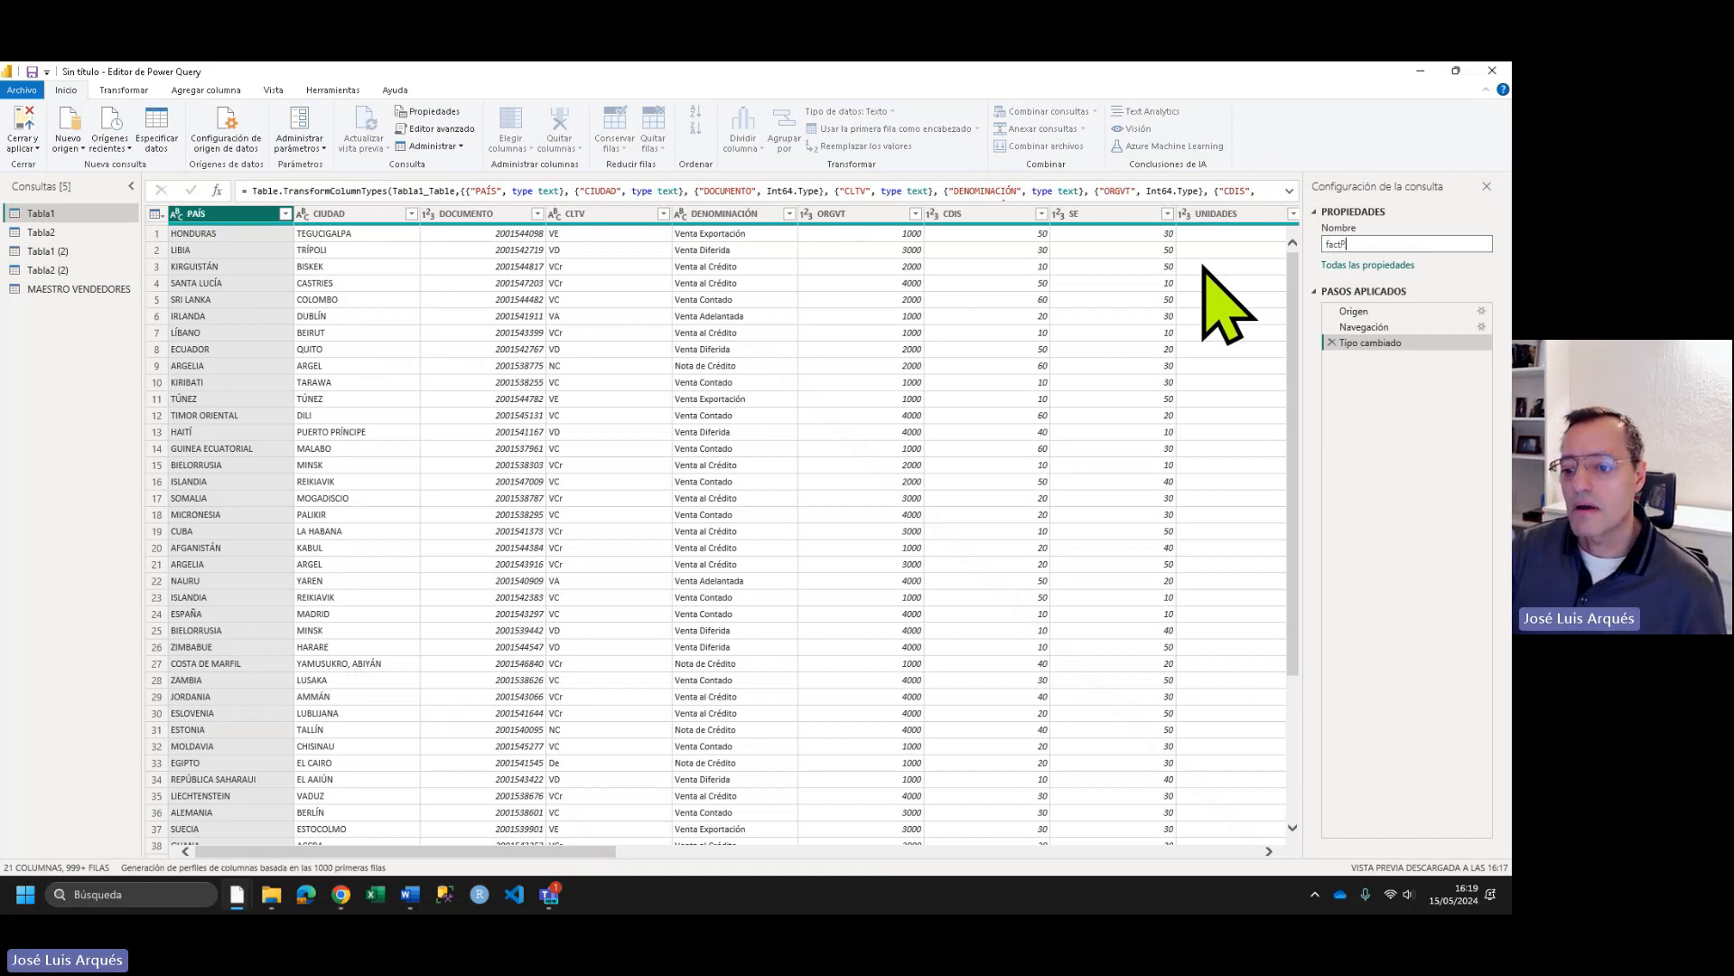
type("actVentas")
key("Return")
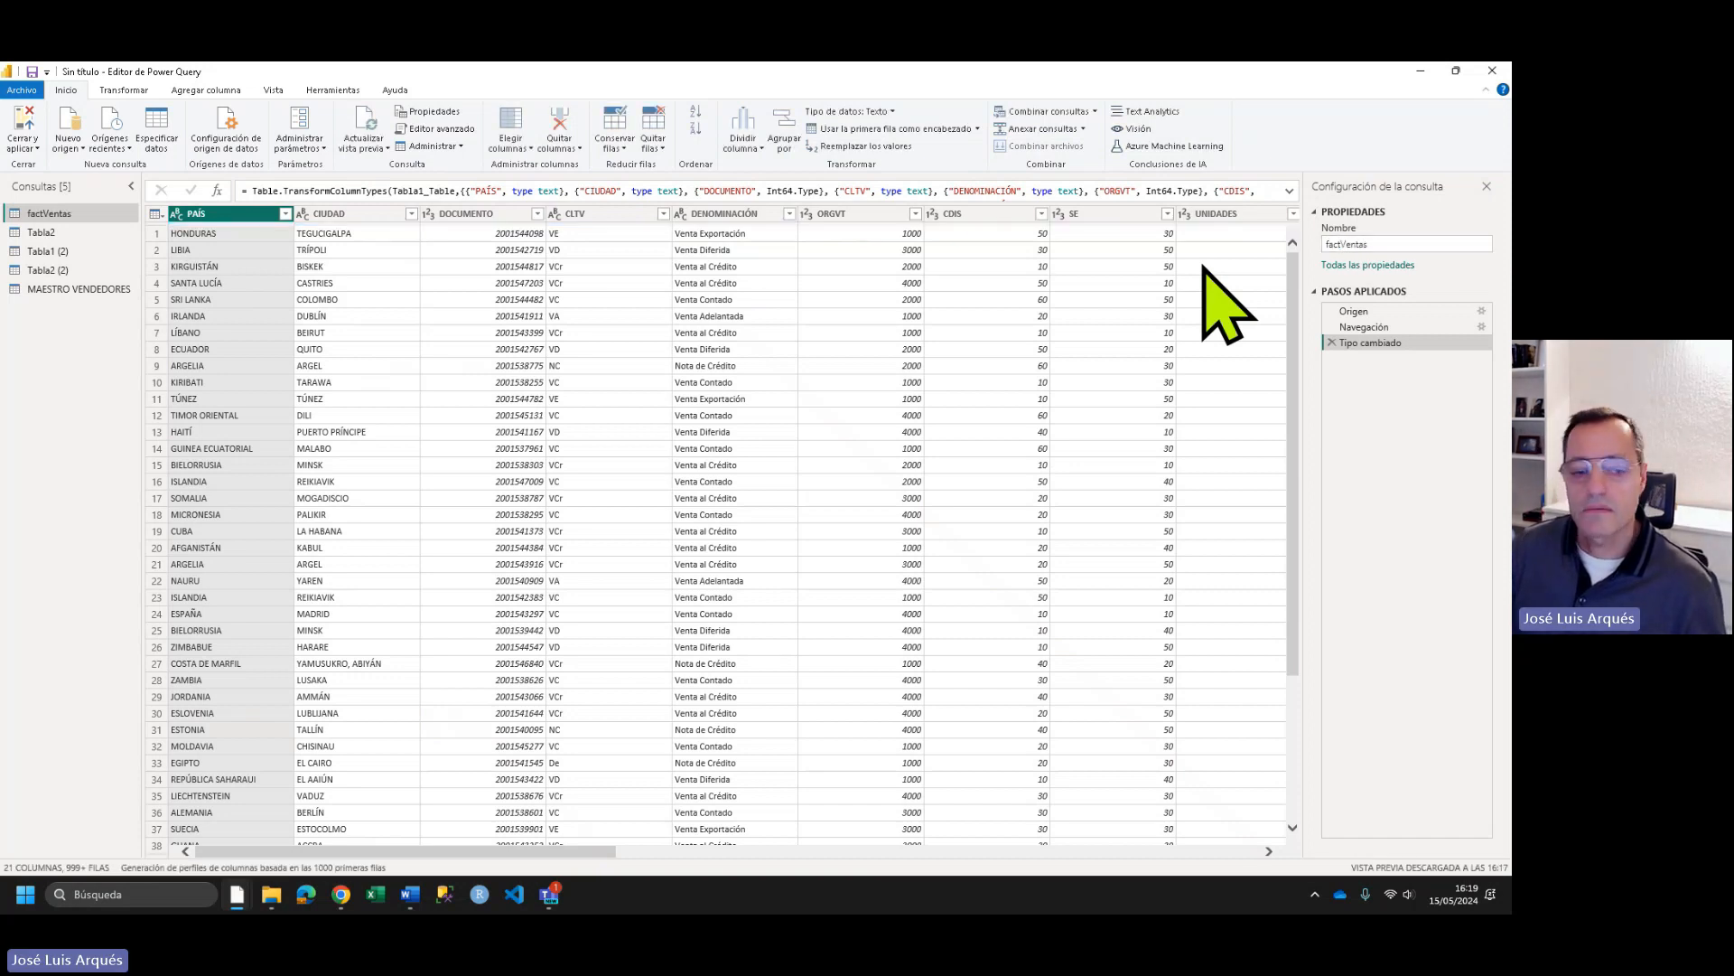
- Rename the query Tabla2 as dimProductos and the query Tabla1 (2) as dimPaises
left_click(32, 233)
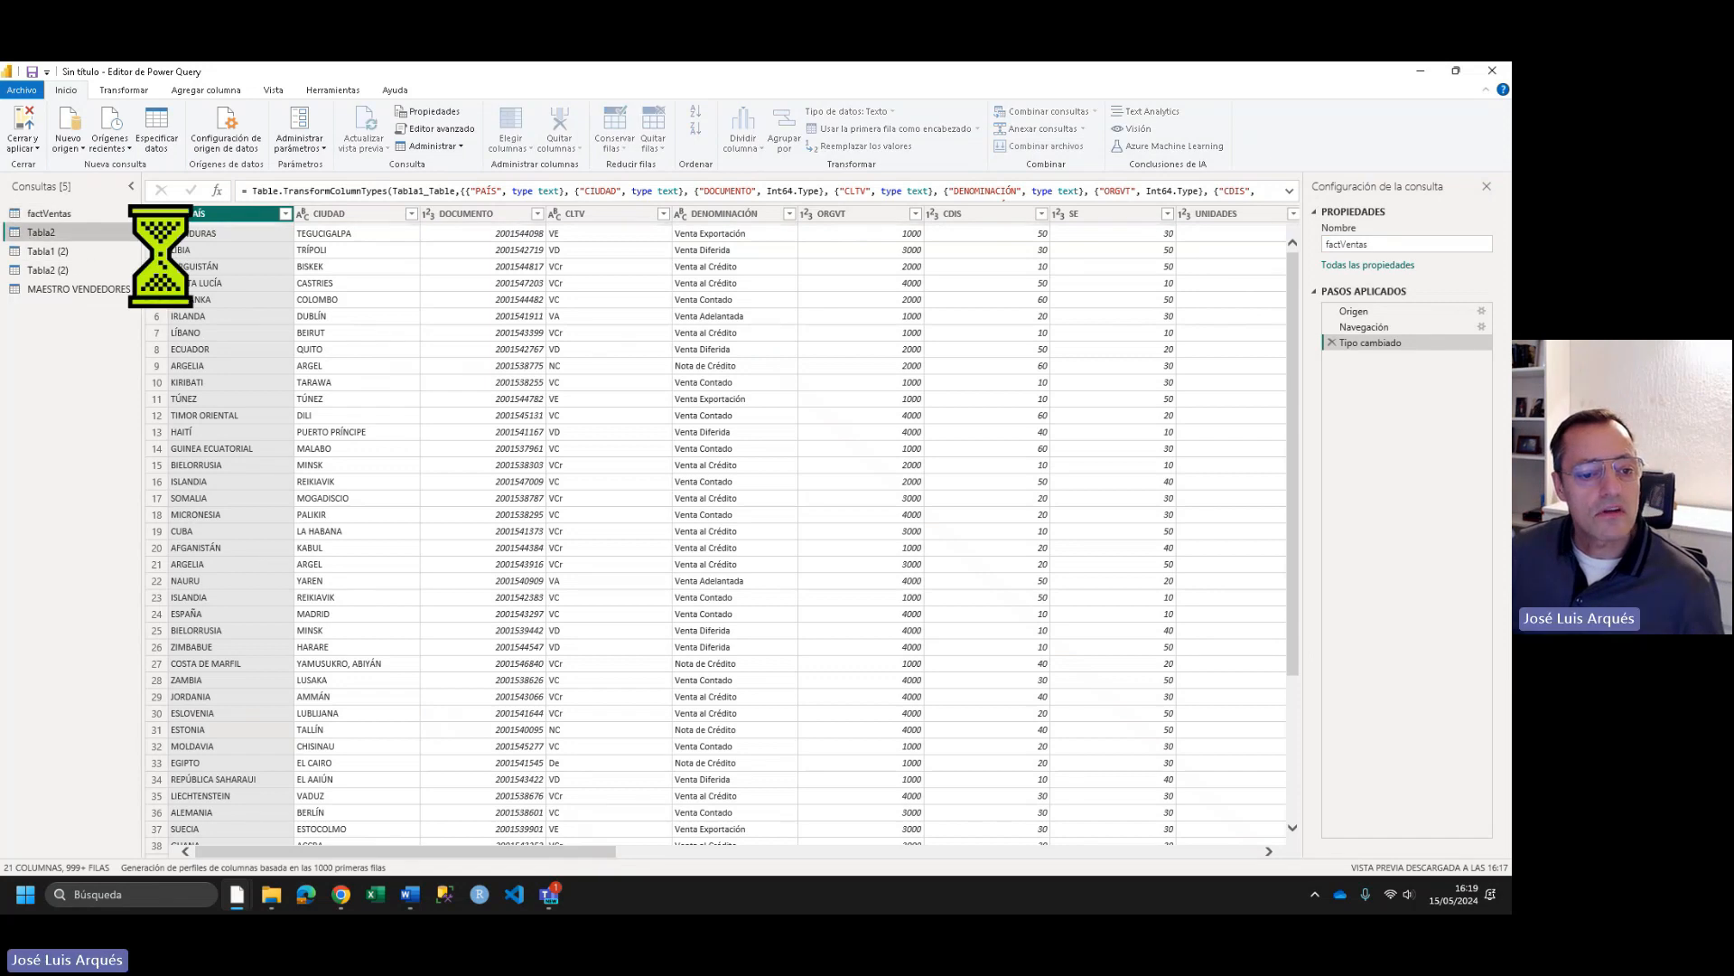
left_click(1400, 244)
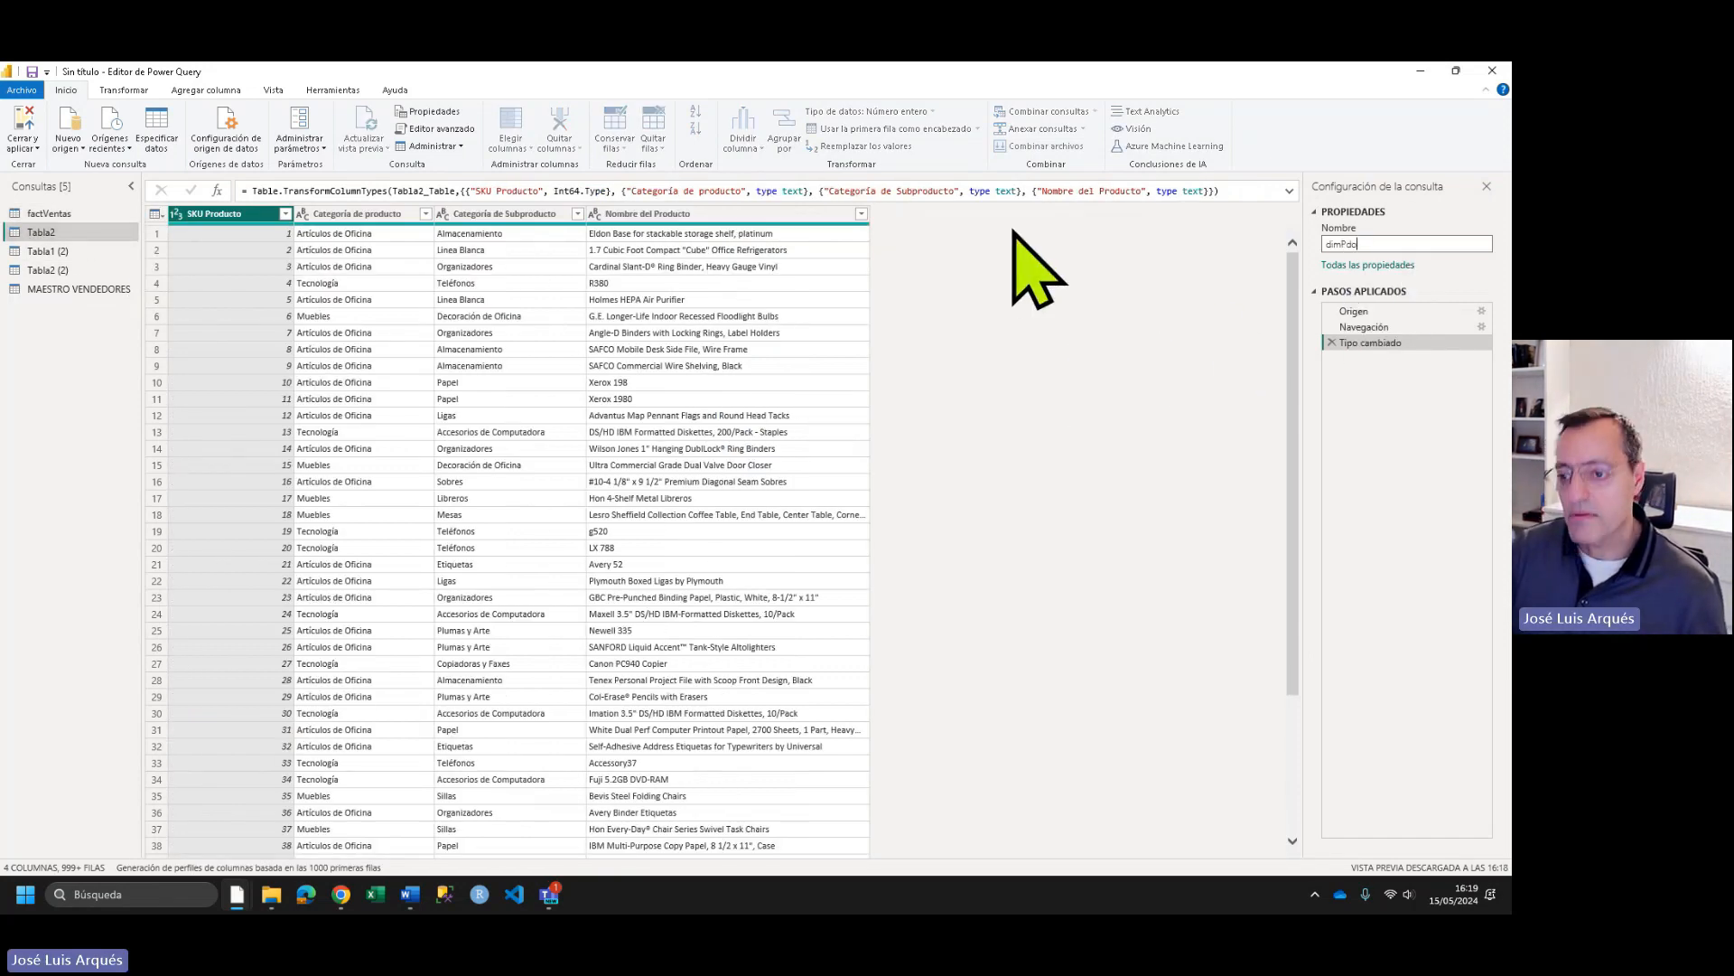
type("dimProductos")
key("Return")
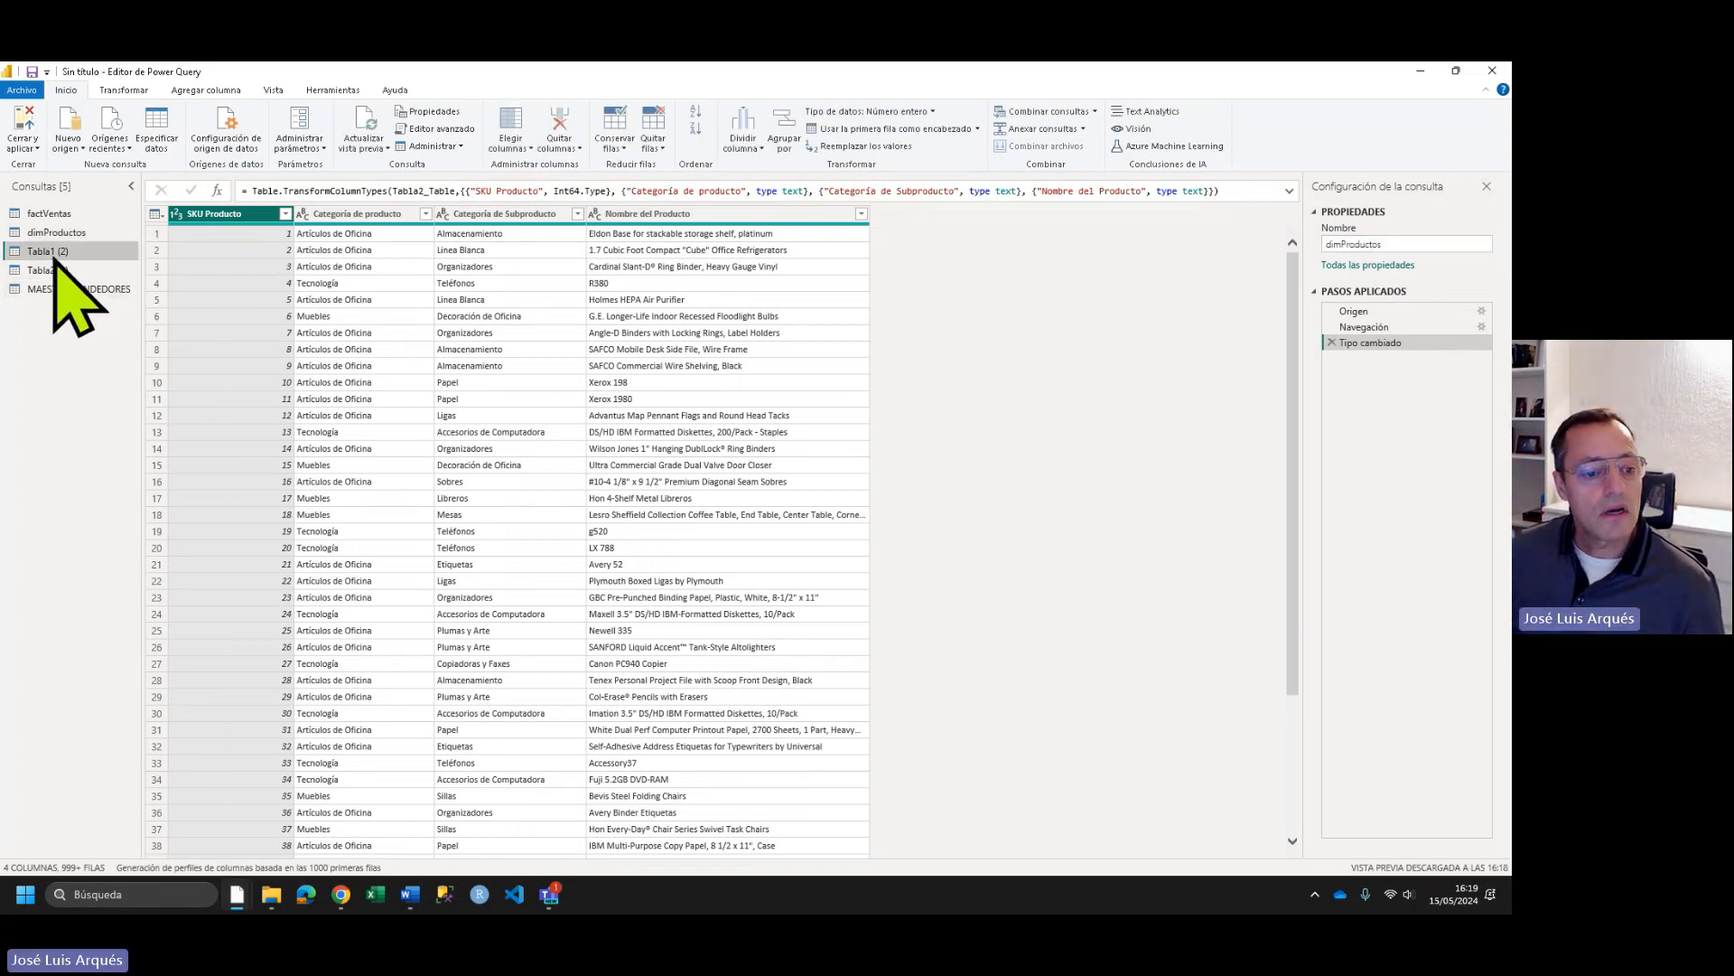
left_click(1382, 243)
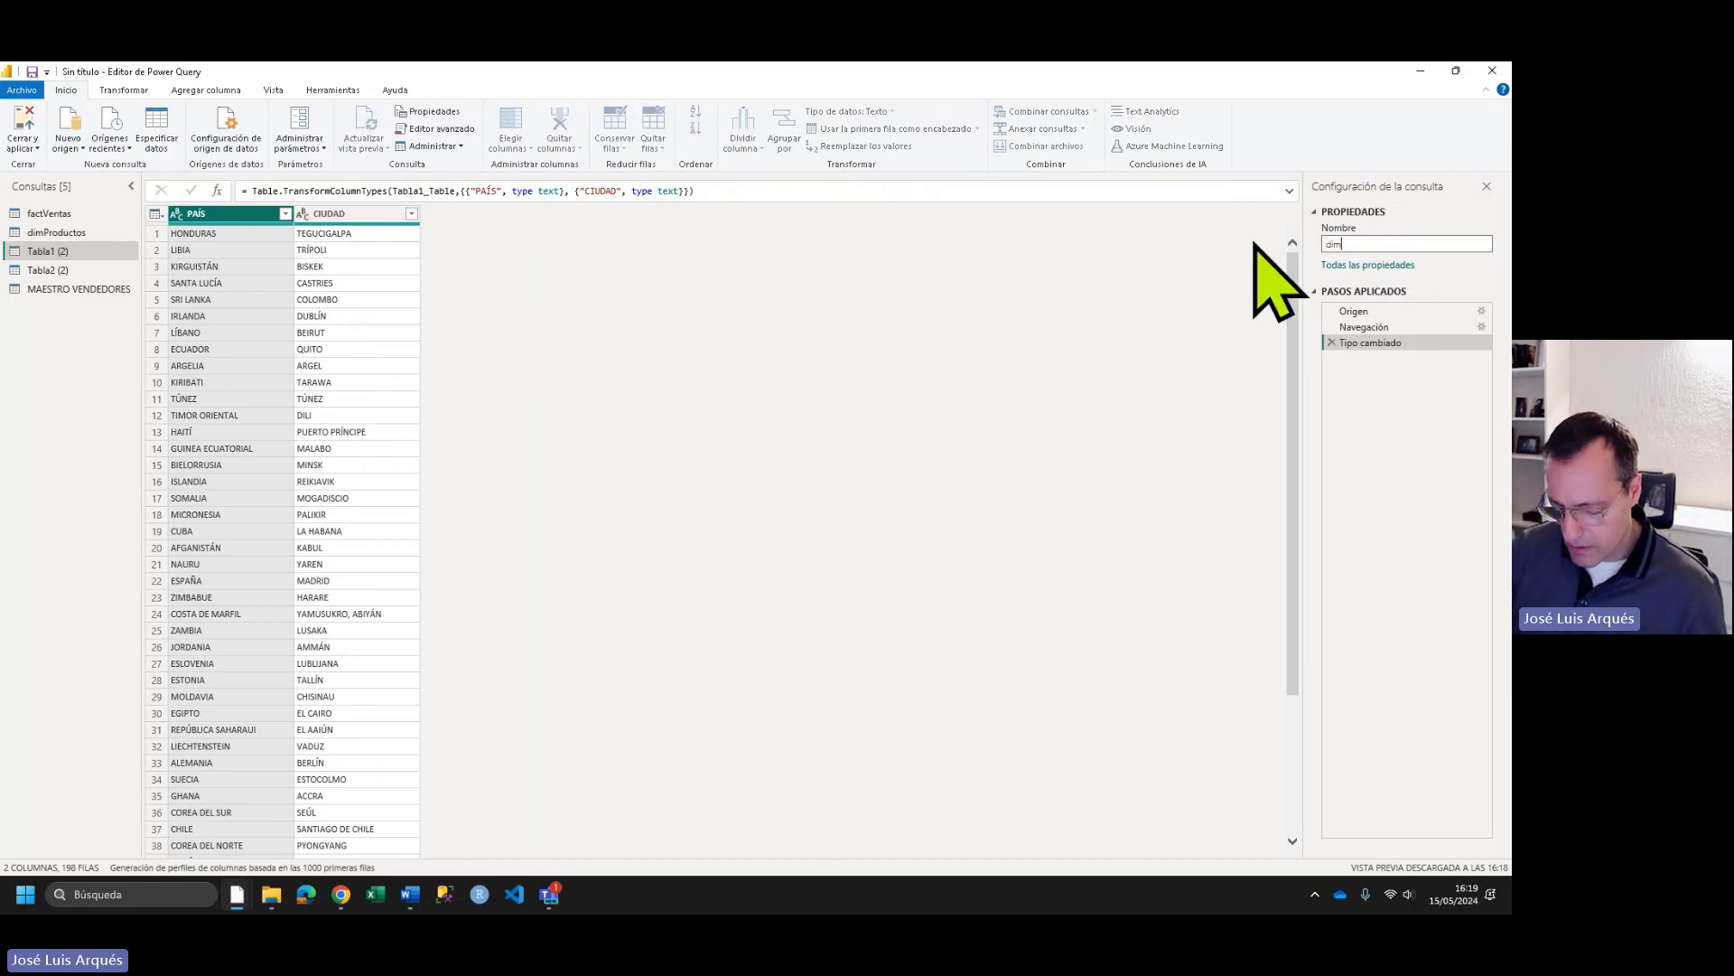
type("dimPaises")
key("Return")
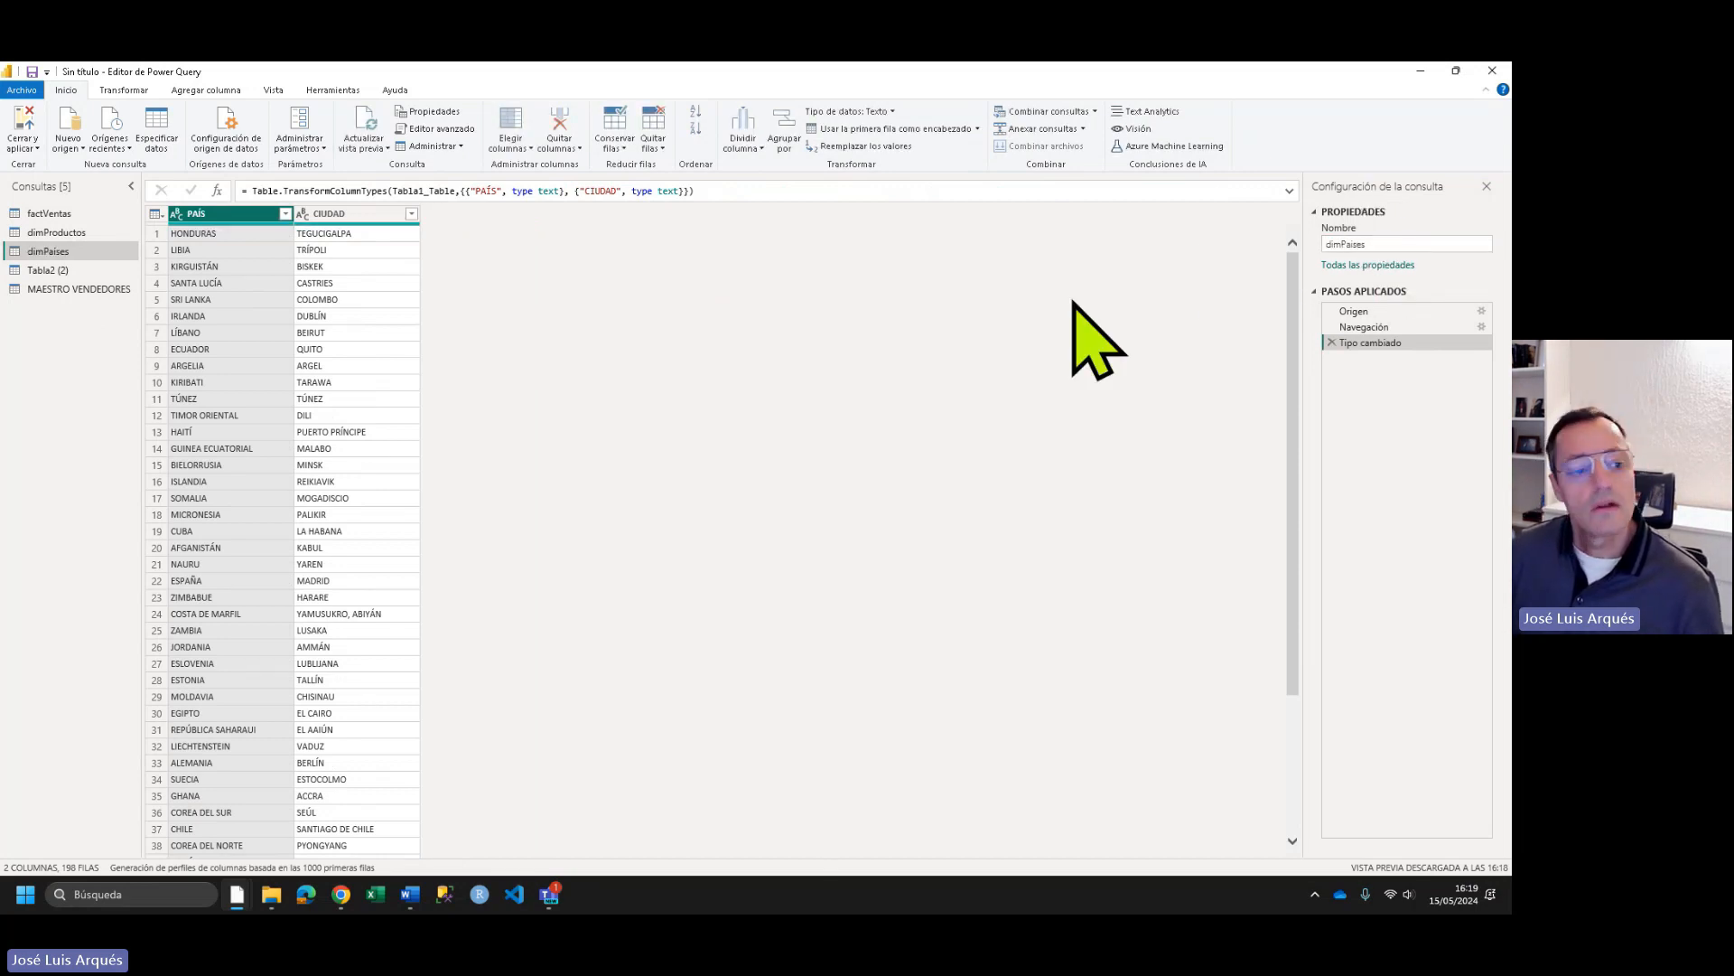
- Rename the query Tabla2 (2) as dimZonas and the query MAESTRO VENDEDORES as dimVendedores
left_click(72, 274)
left_click(1382, 244)
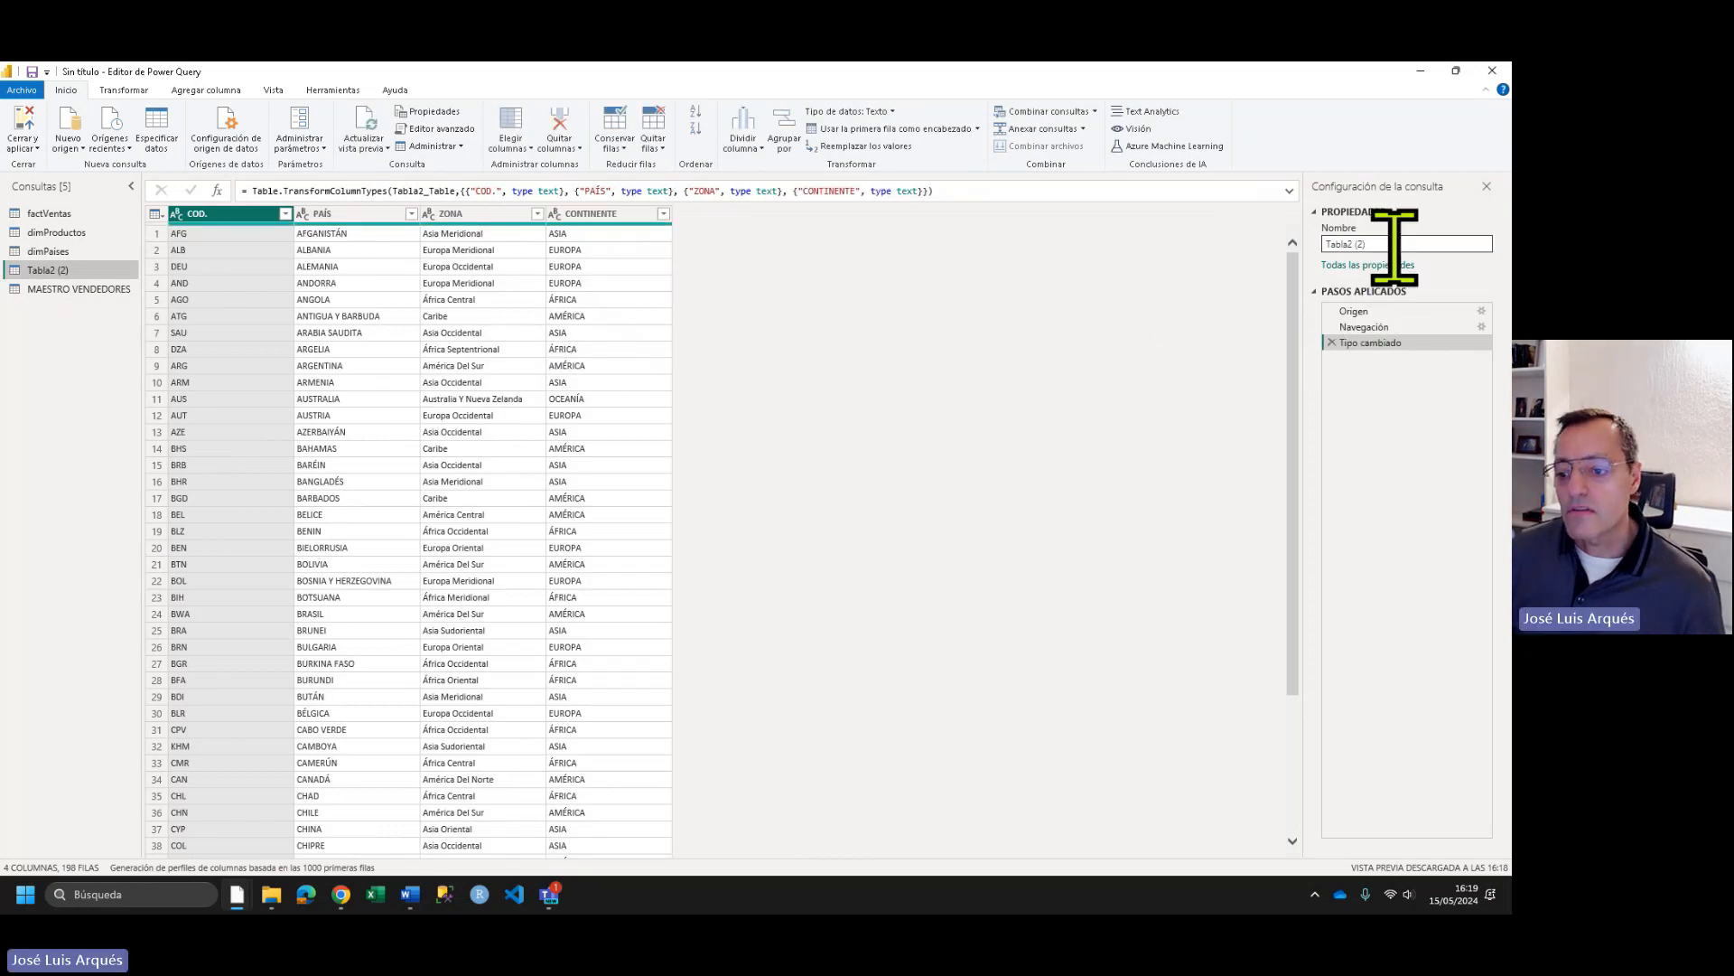
type("dimZonas")
key("Return")
left_click(86, 287)
left_click(1455, 244)
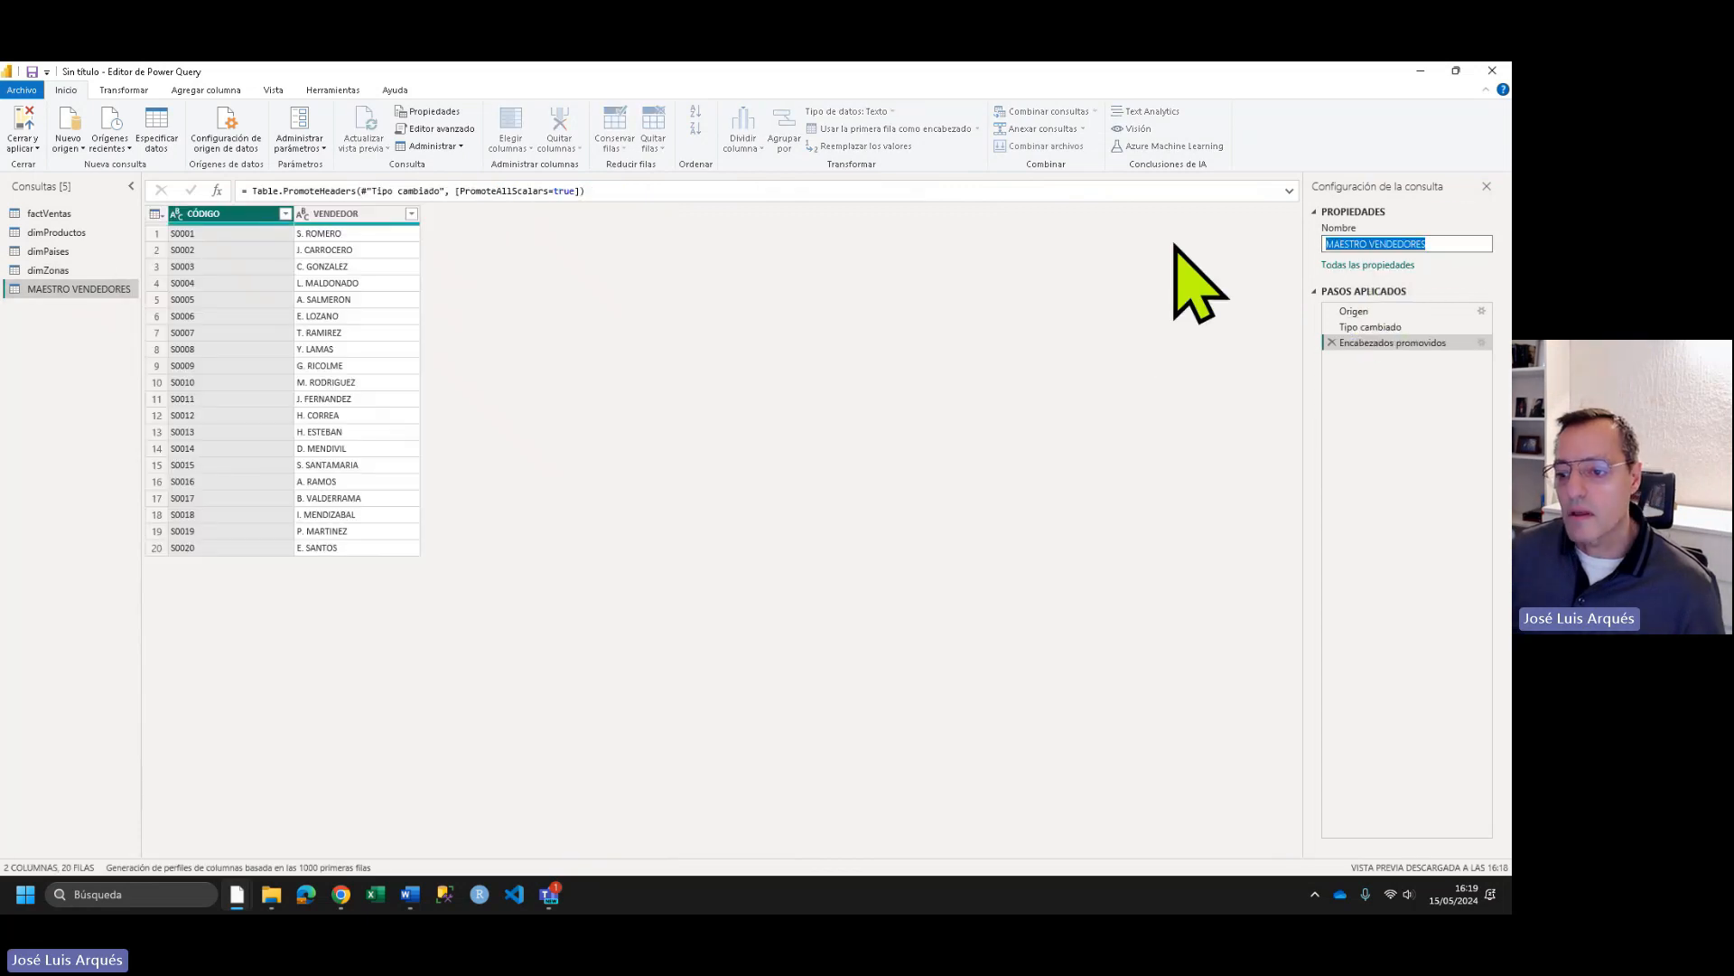
type("dimVendedores")
key("Return")
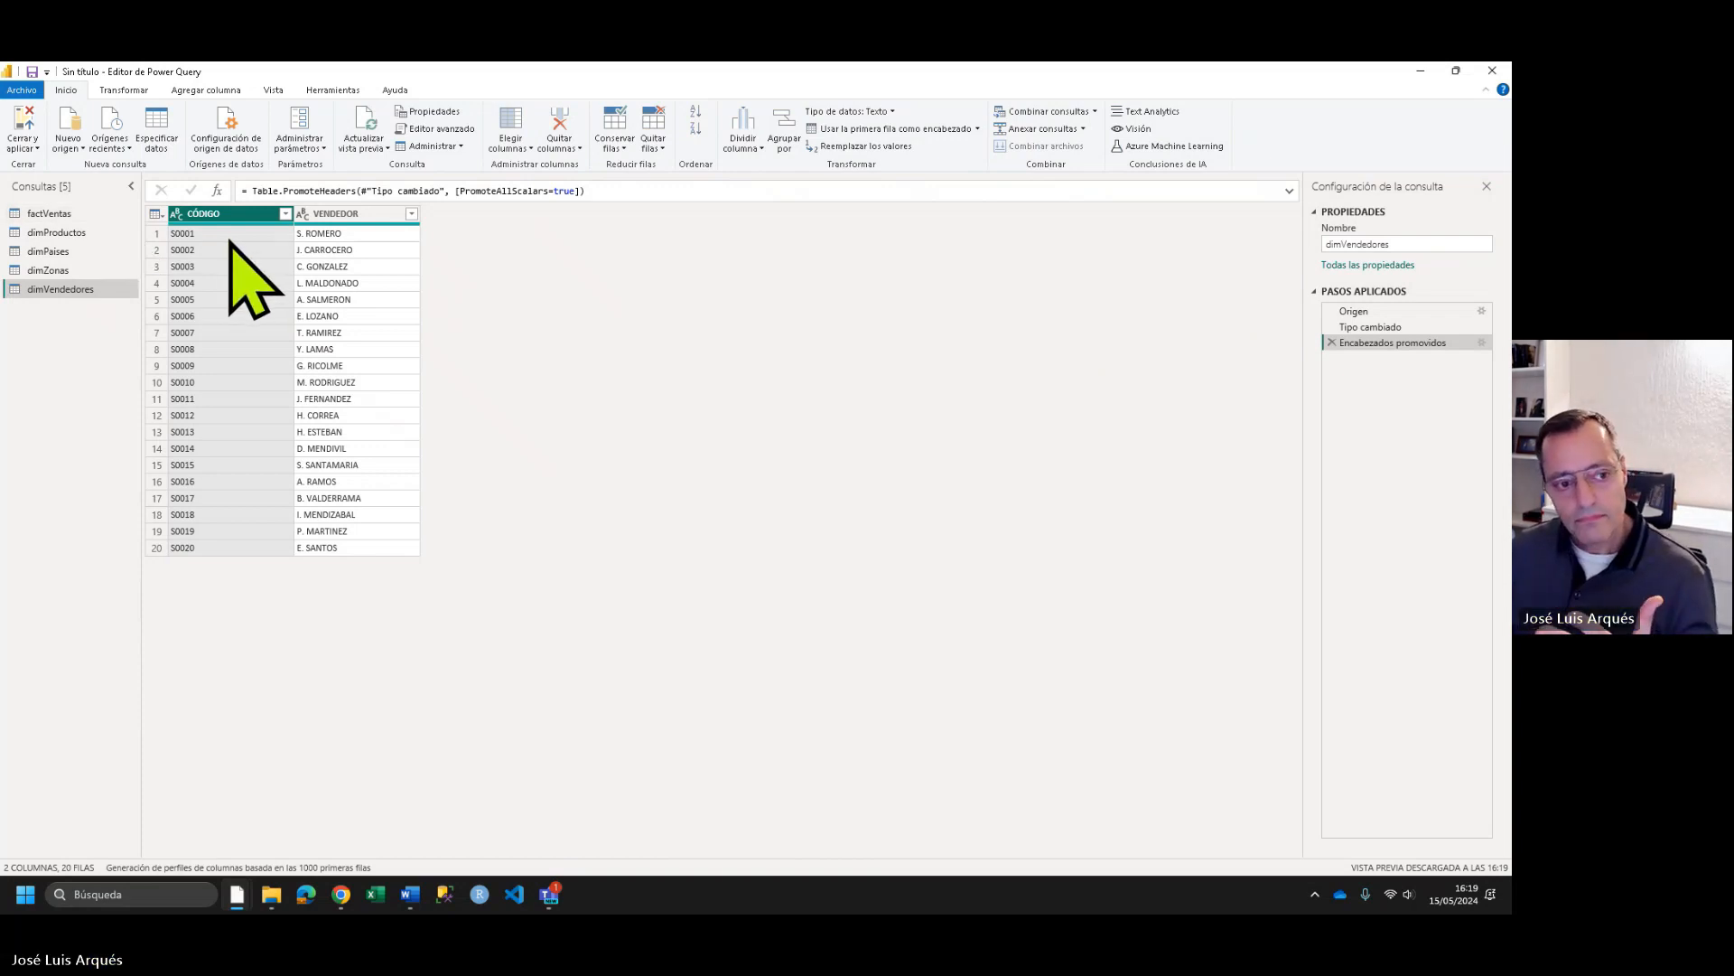
- Rename the CÓDIGO column of the dimVendedores query as COD.VENDEDOR
left_click(52, 214)
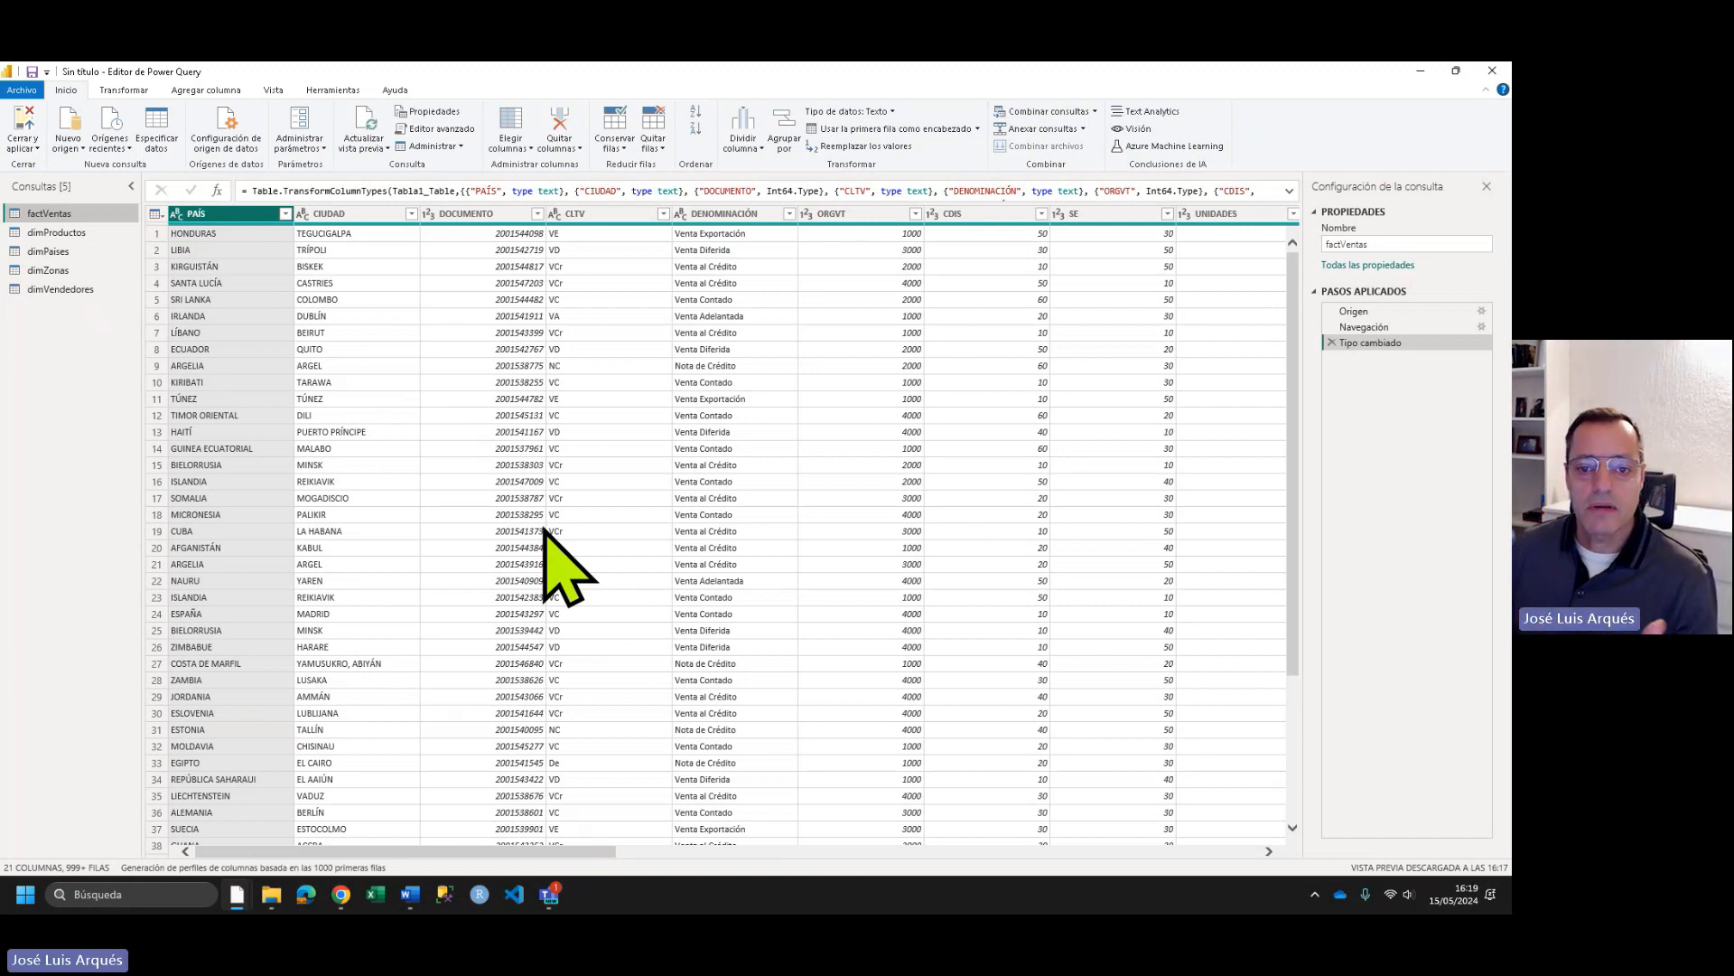
left_click(60, 289)
double_click(204, 213)
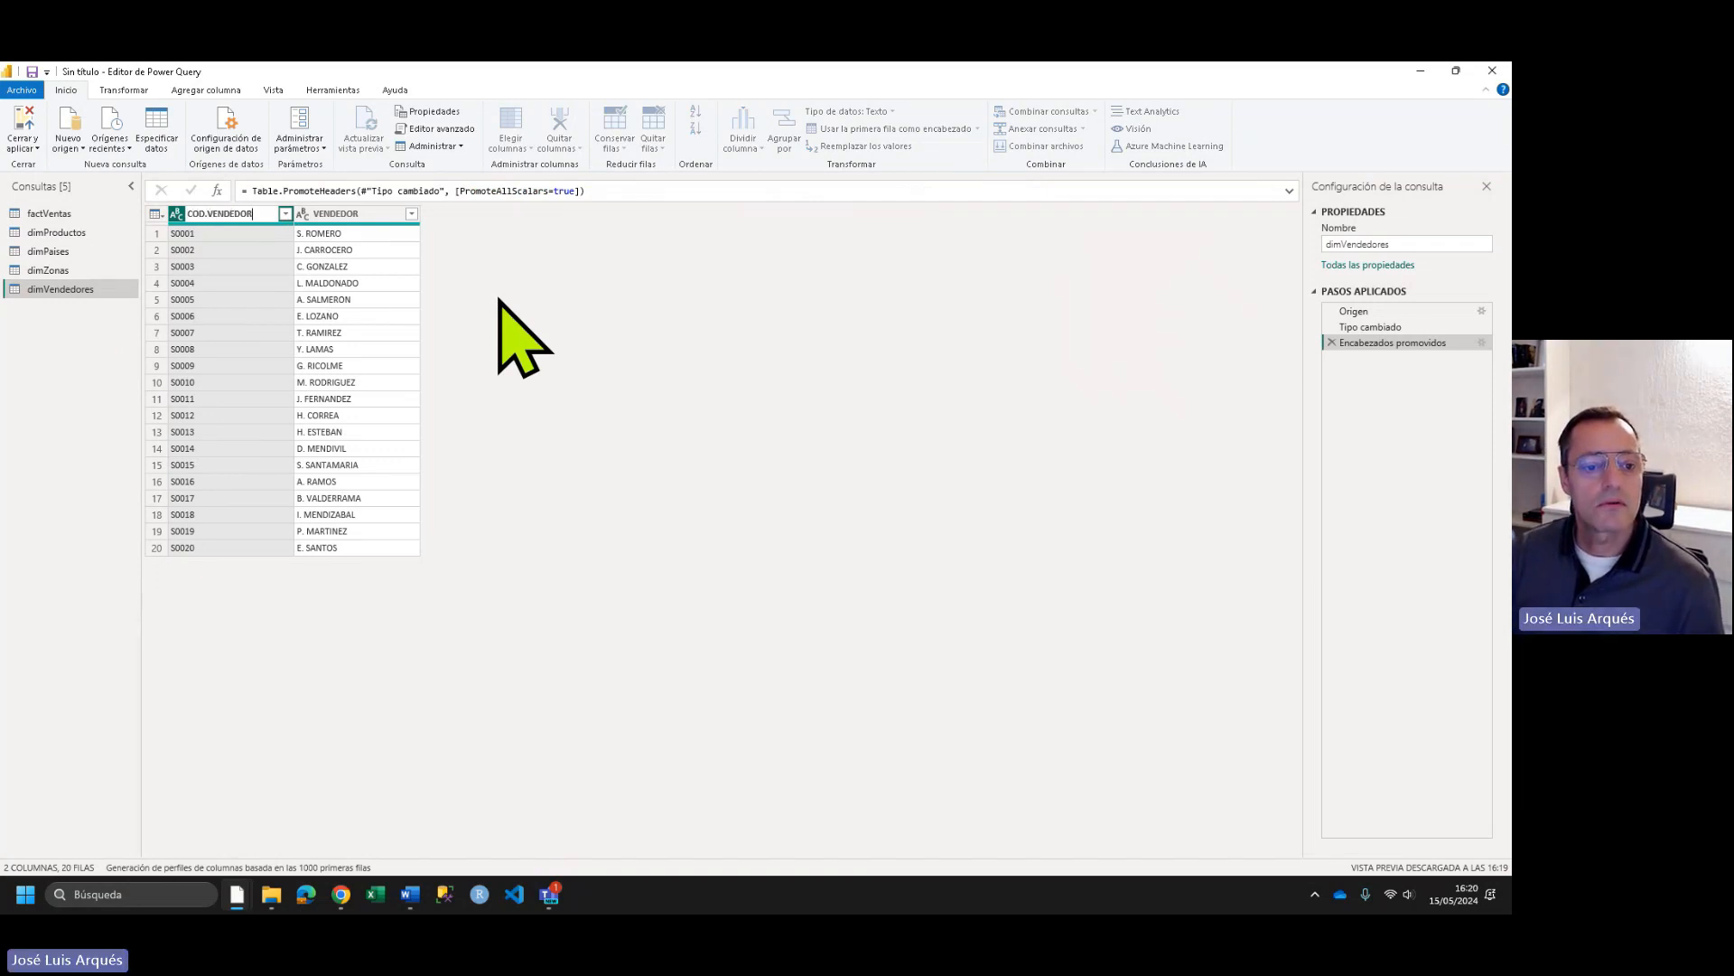
key("Return")
- Rename the COD. column of the dimZonas query as COD.PAIS
left_click(47, 271)
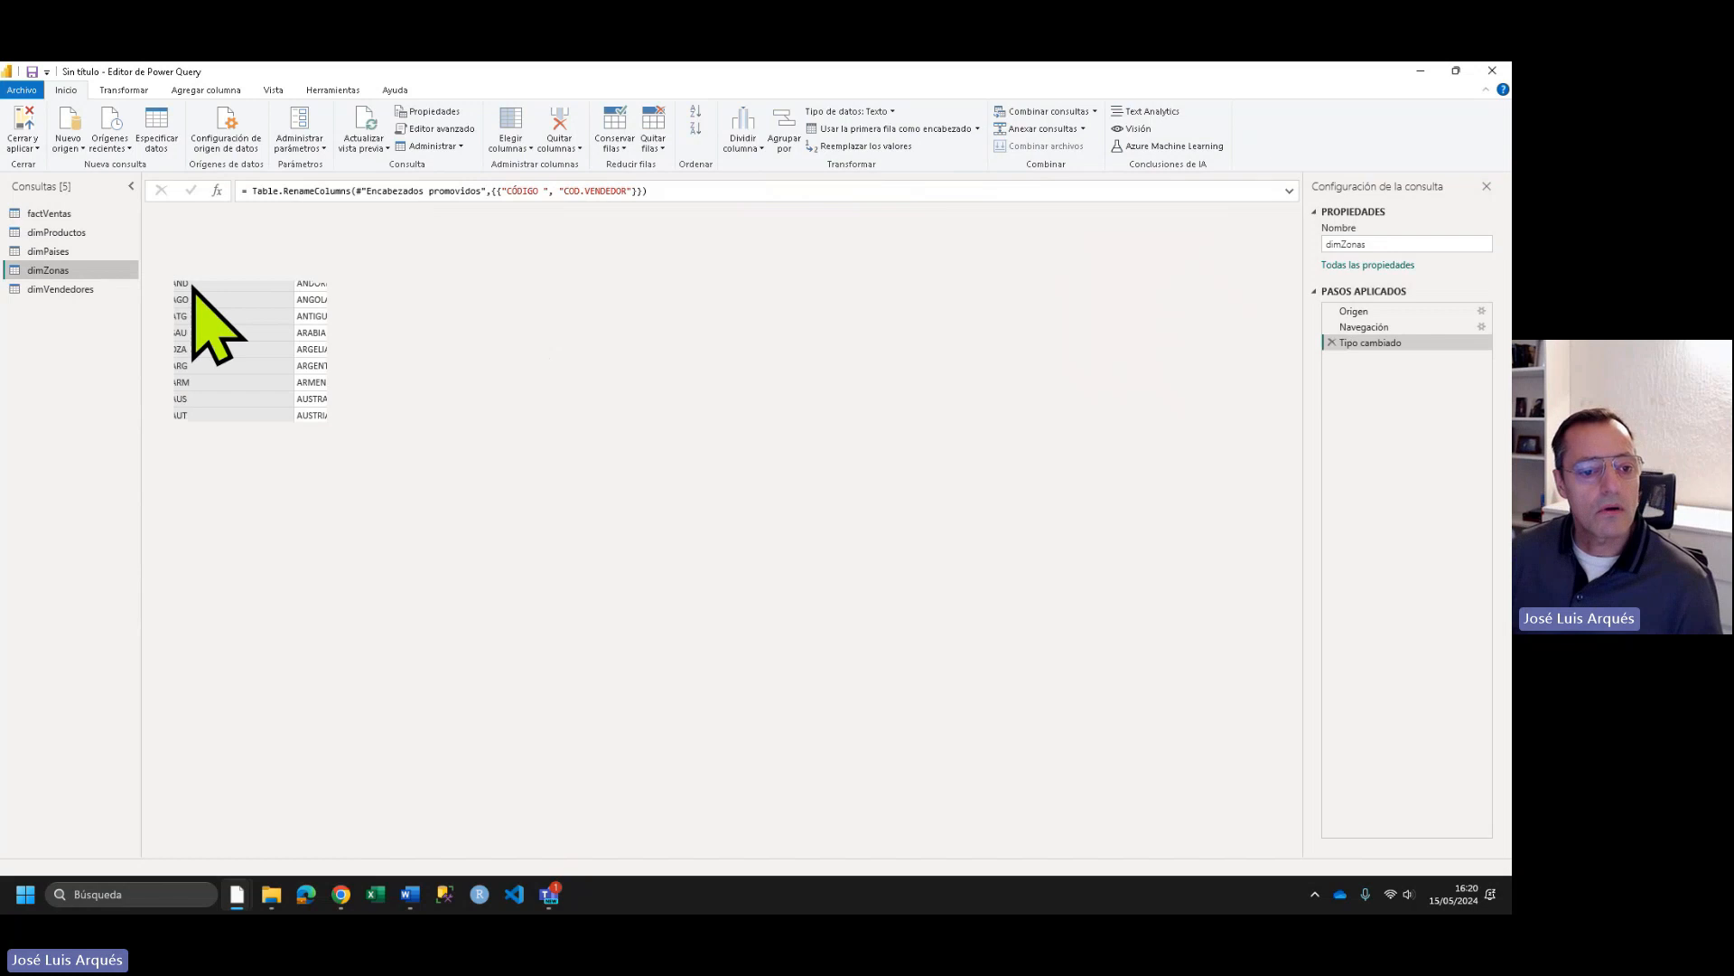
double_click(238, 214)
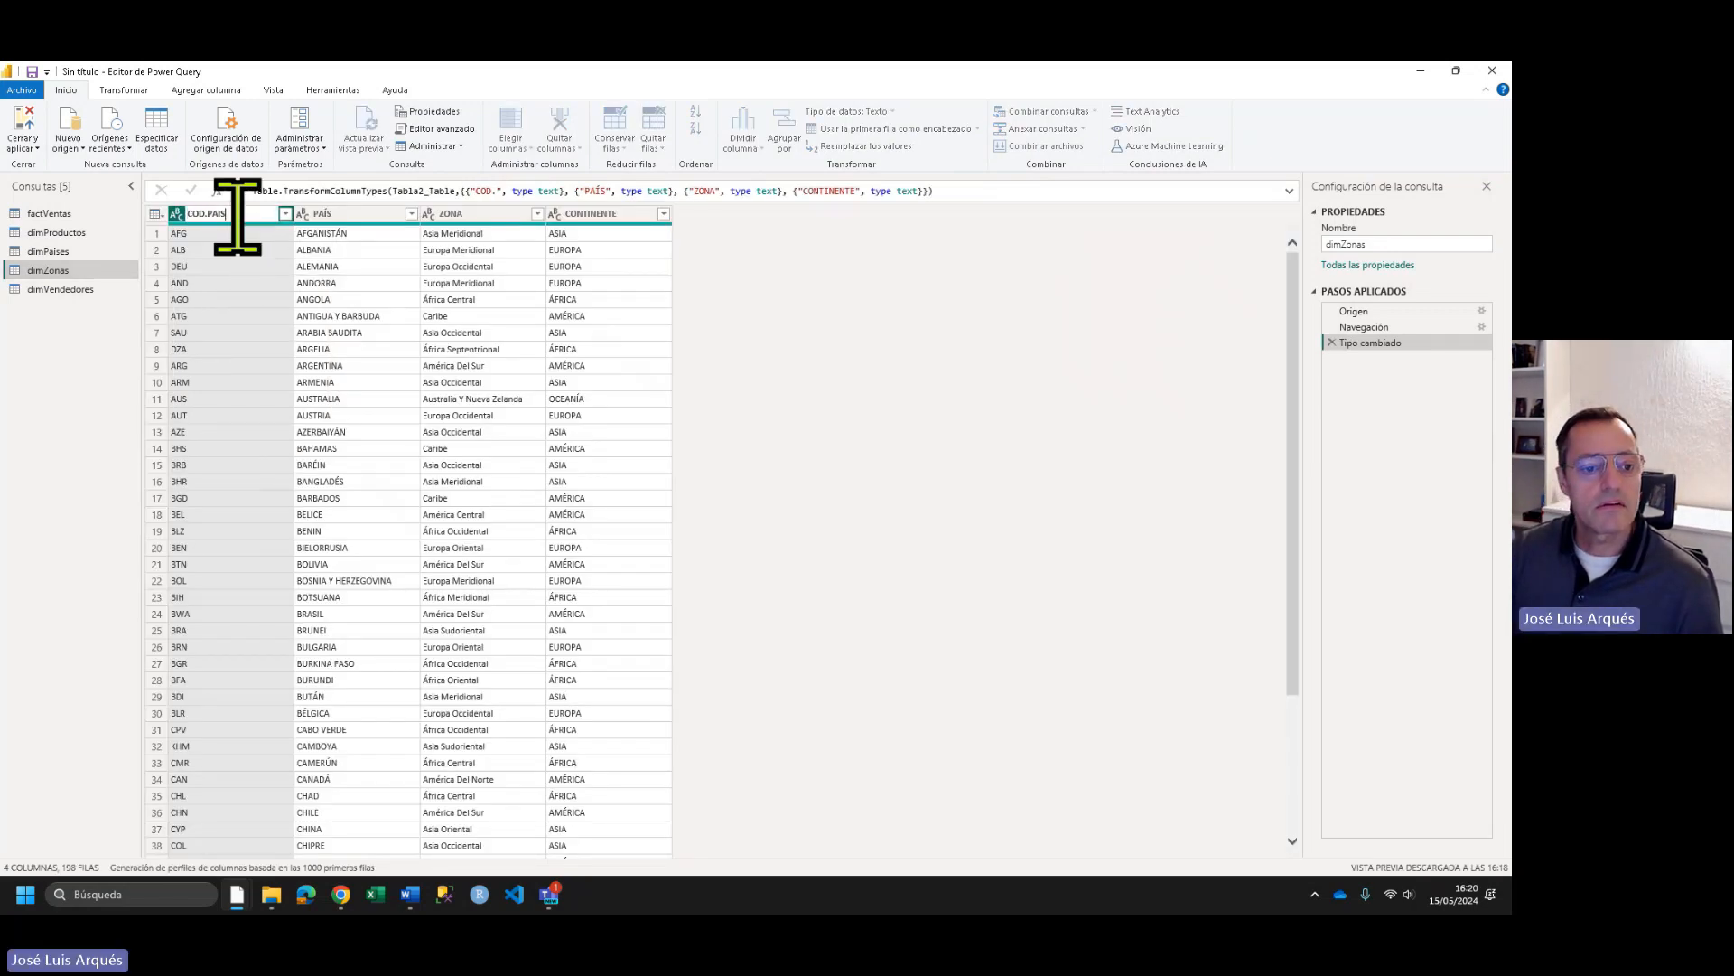
key("Return")
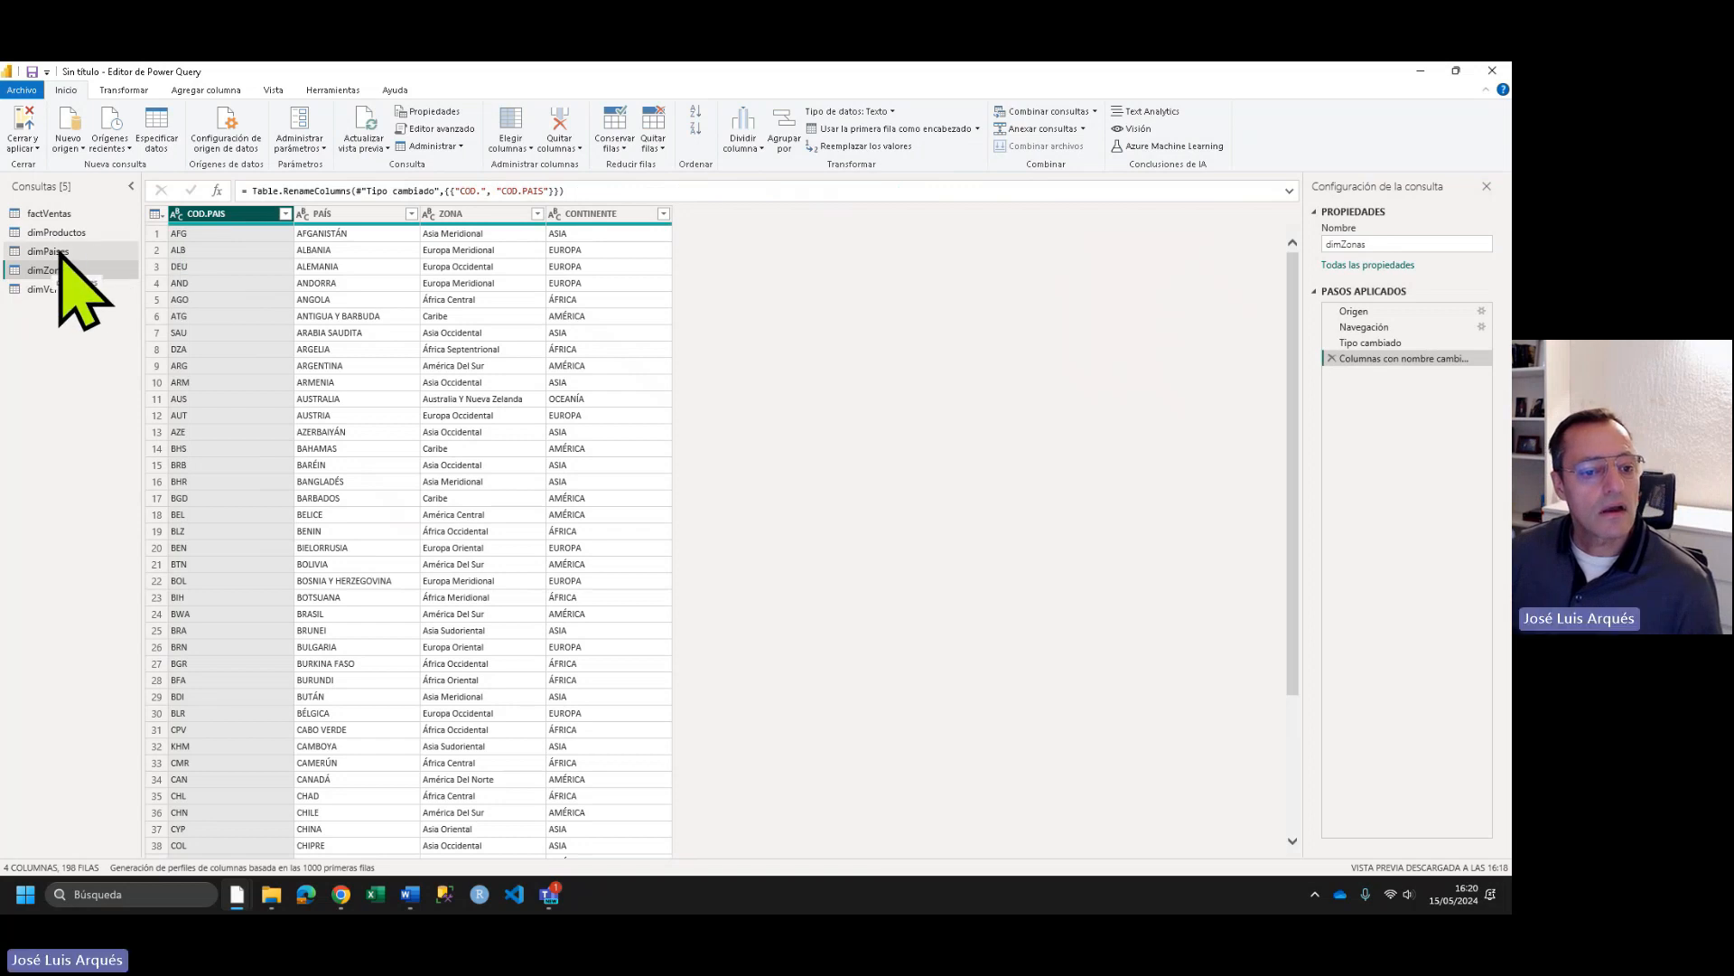
- Rename the SKU Producto column of the dimProductos query as COD.PRODUCTO
left_click(54, 251)
left_click(56, 232)
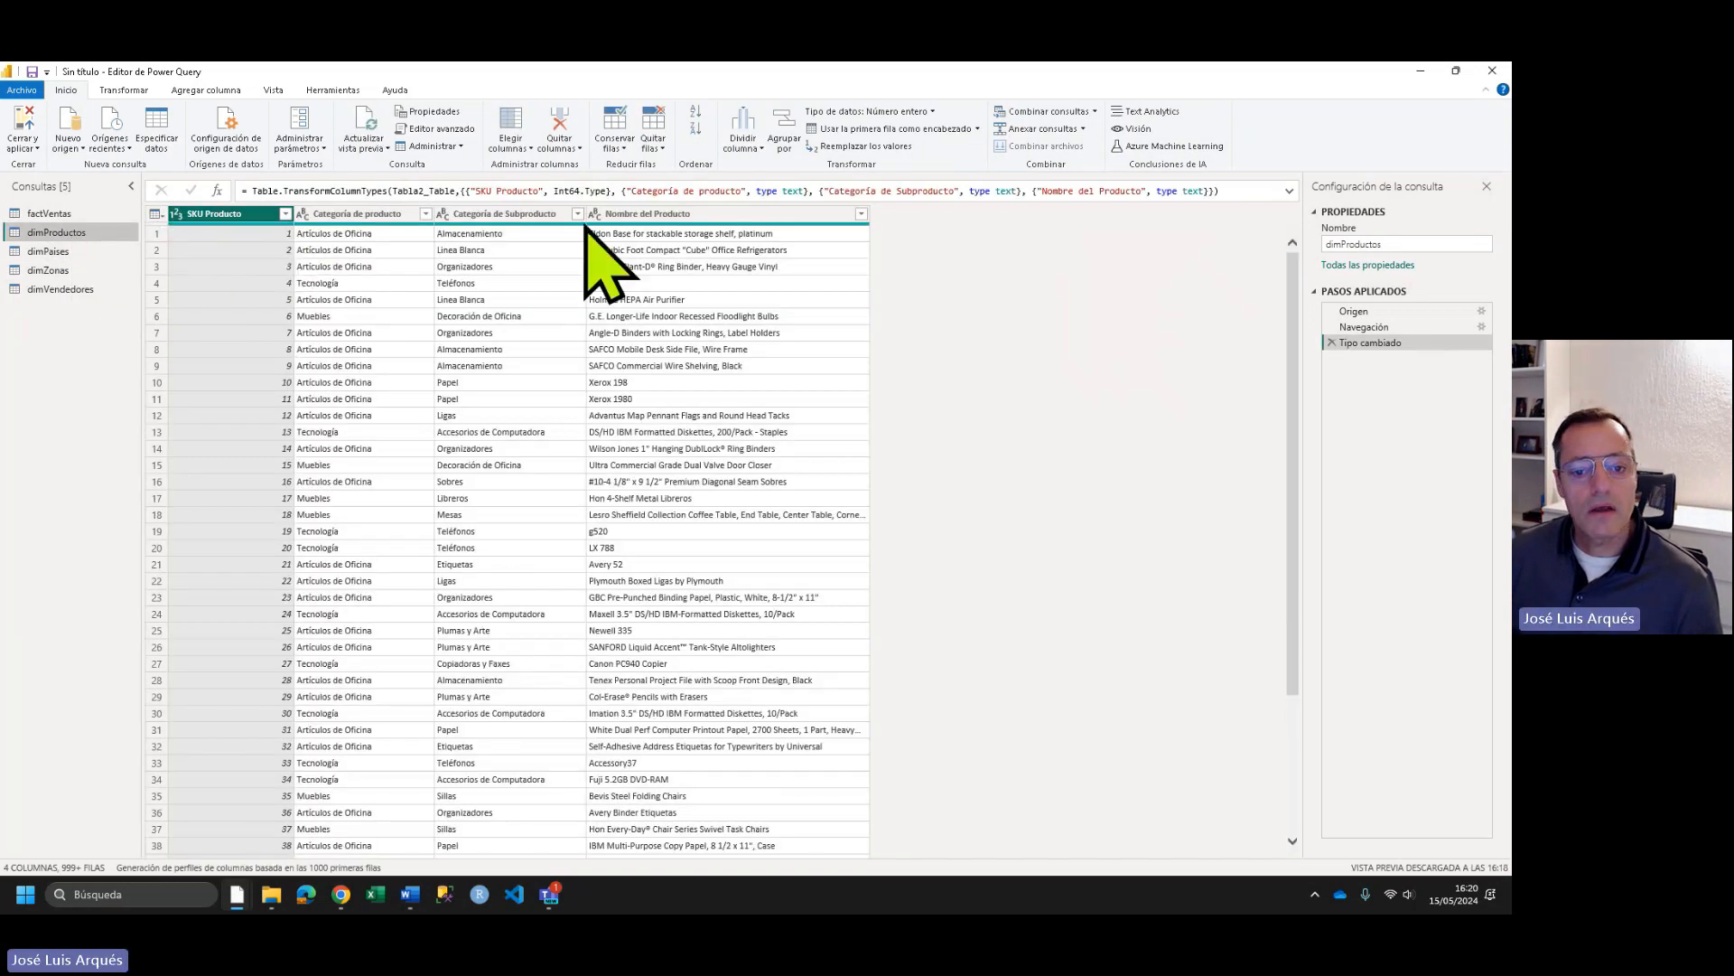
double_click(230, 214)
type("COD.PRODUCTO")
key("Return")
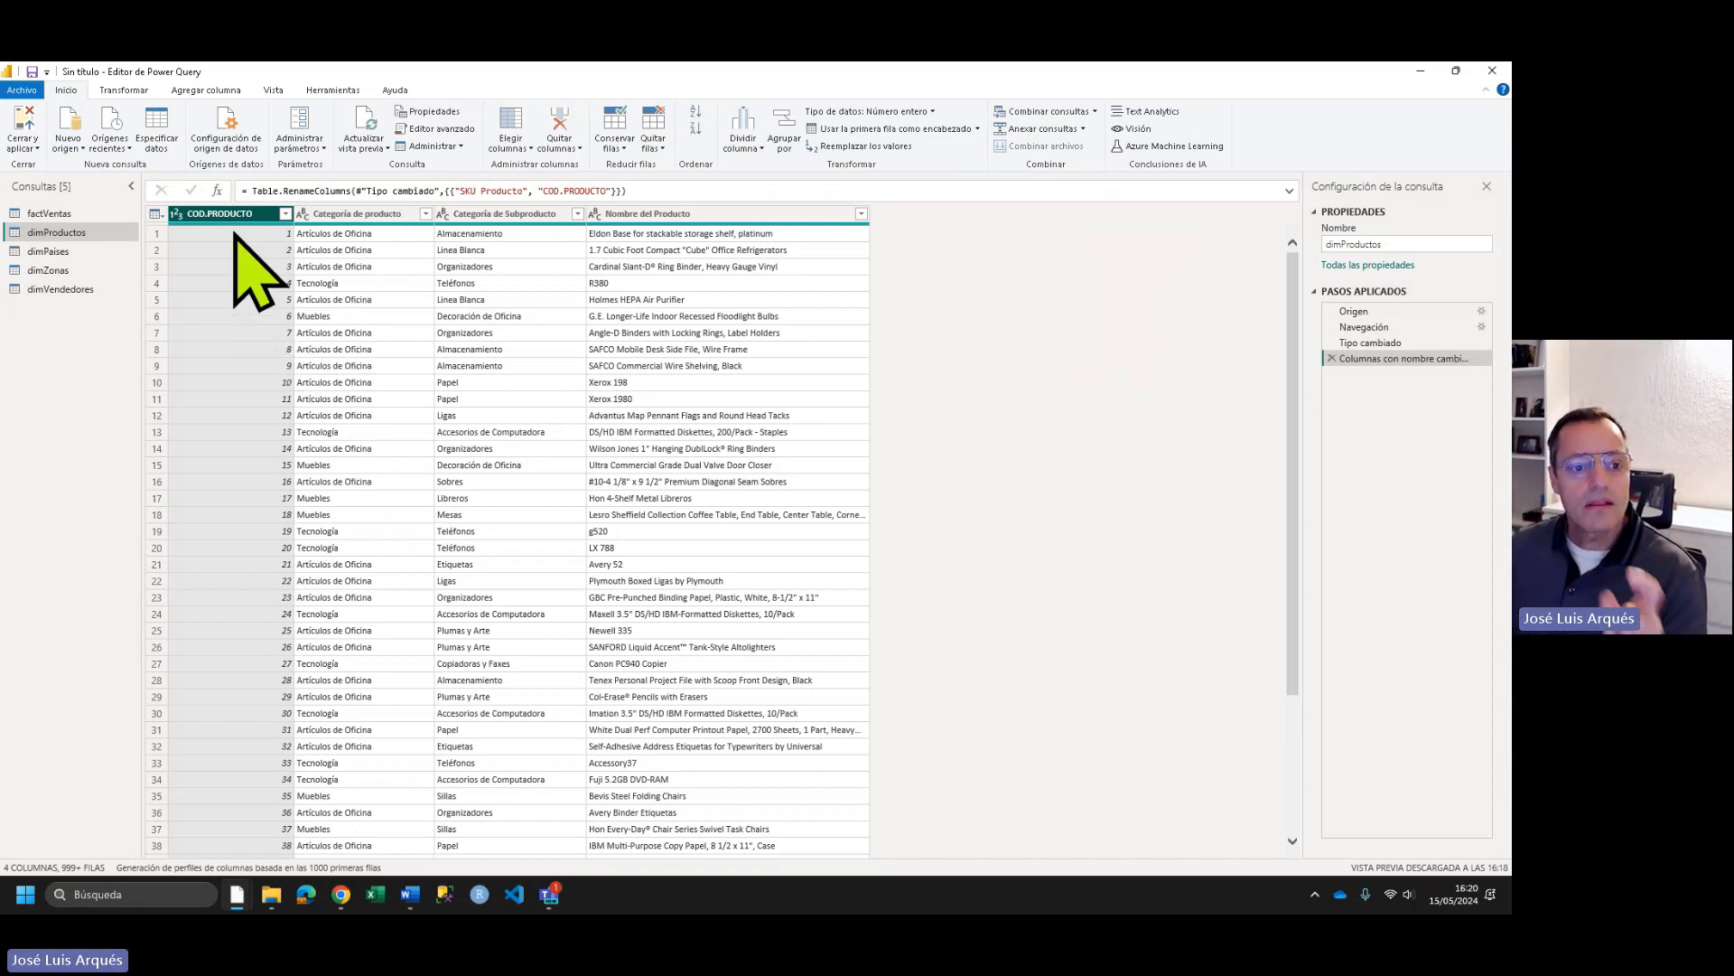
- Check the key columns of the dimension queries and trim the text of the COD.PAIS column in dimZonas
left_click(54, 289)
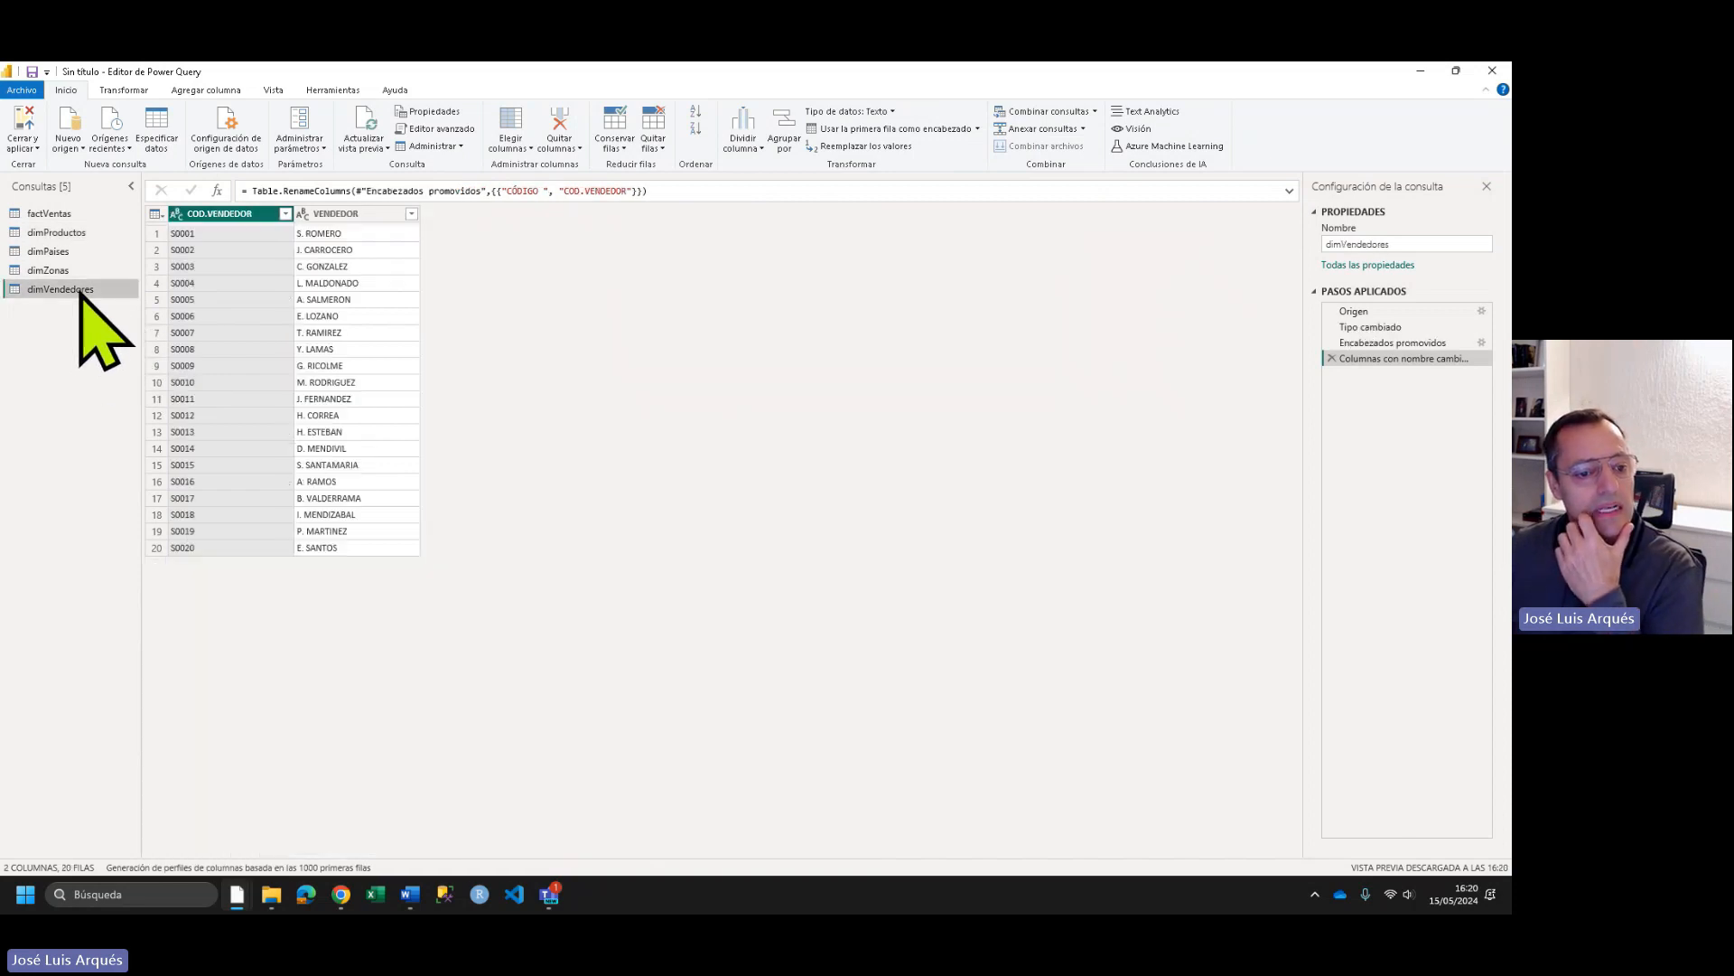
left_click(49, 270)
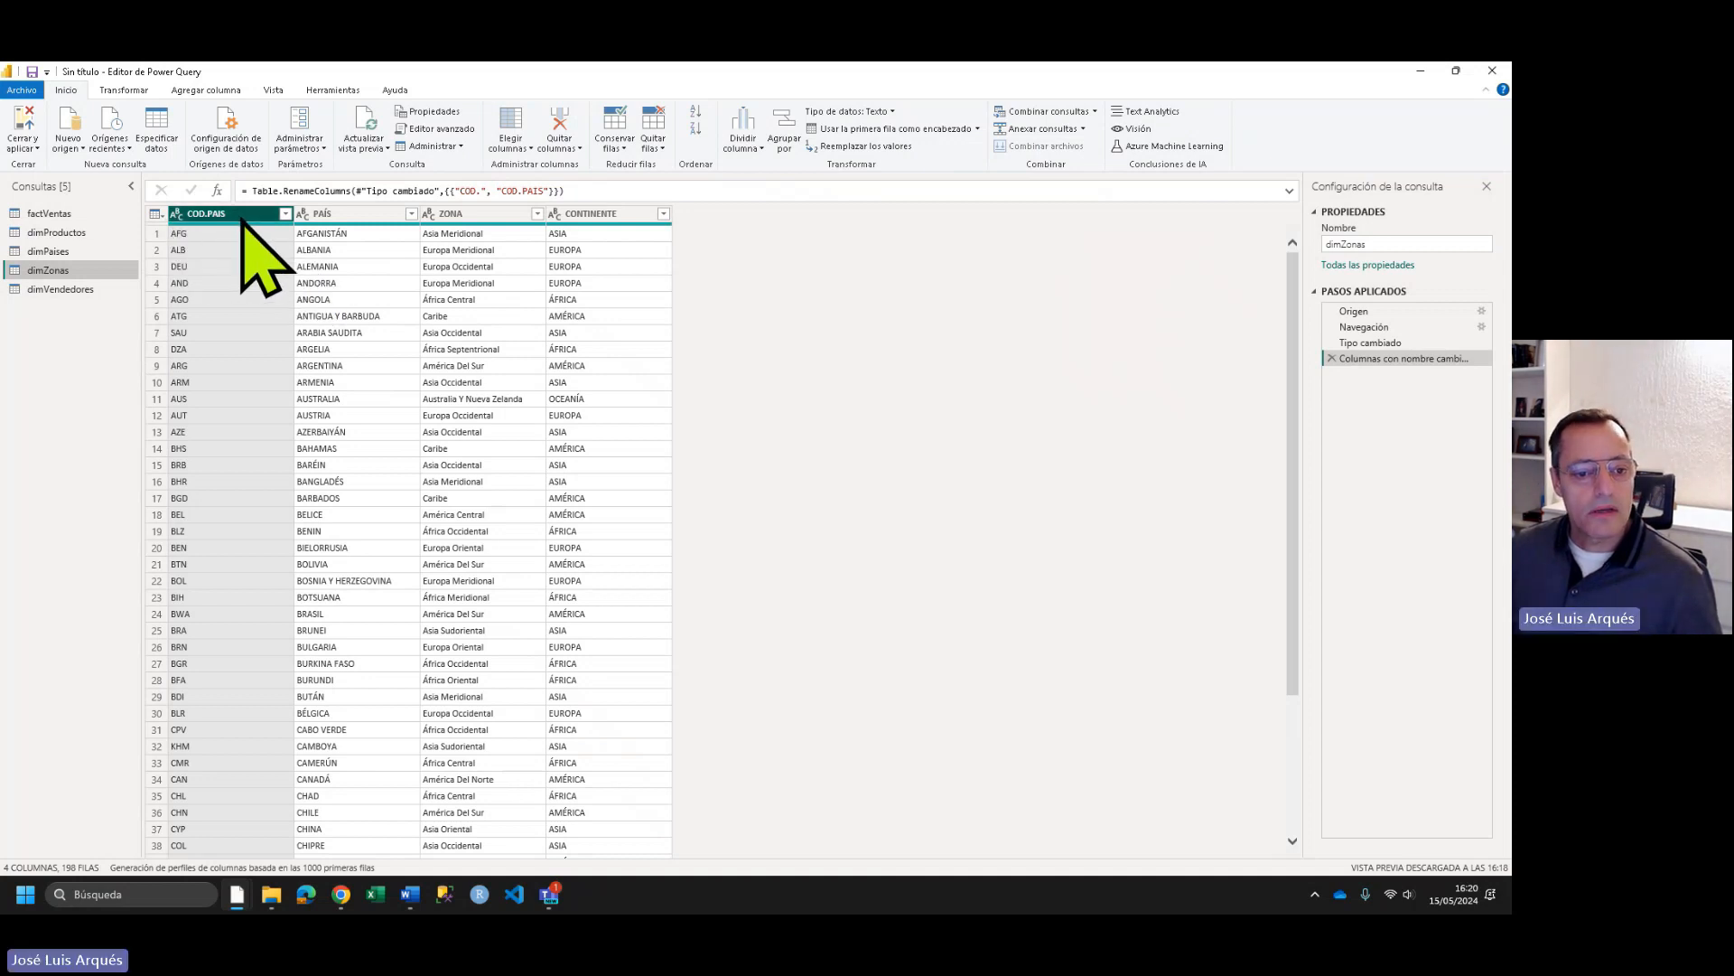
left_click(46, 252)
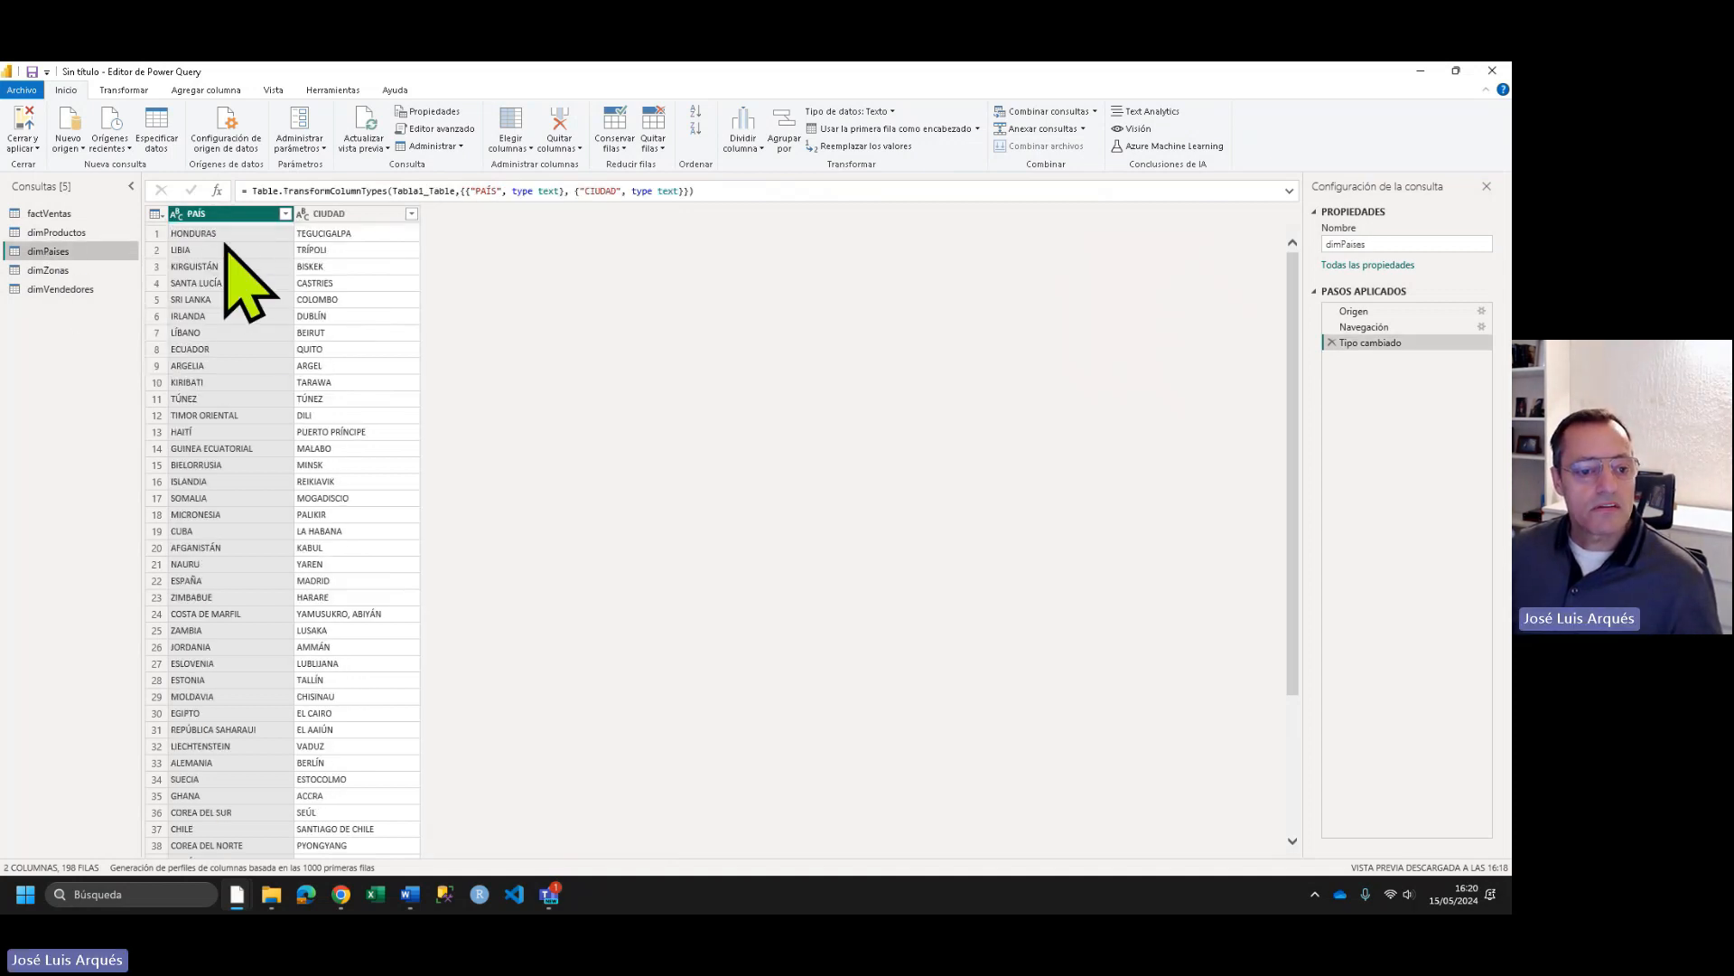
left_click(43, 269)
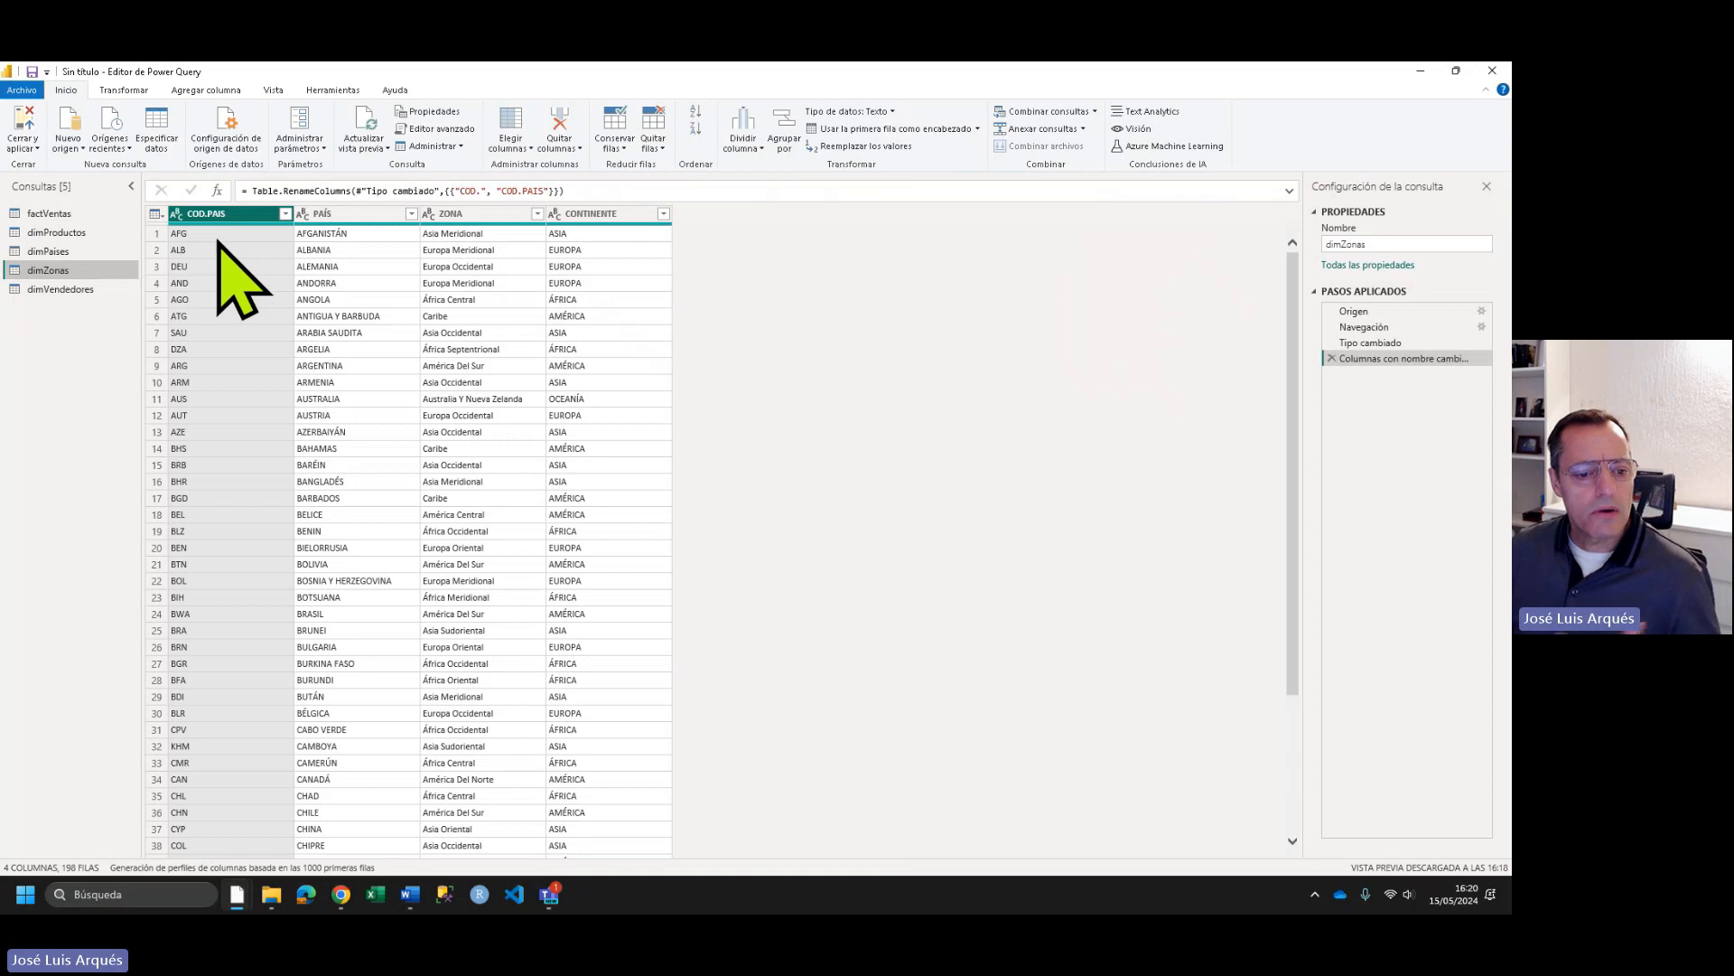
mouse_move(220, 231)
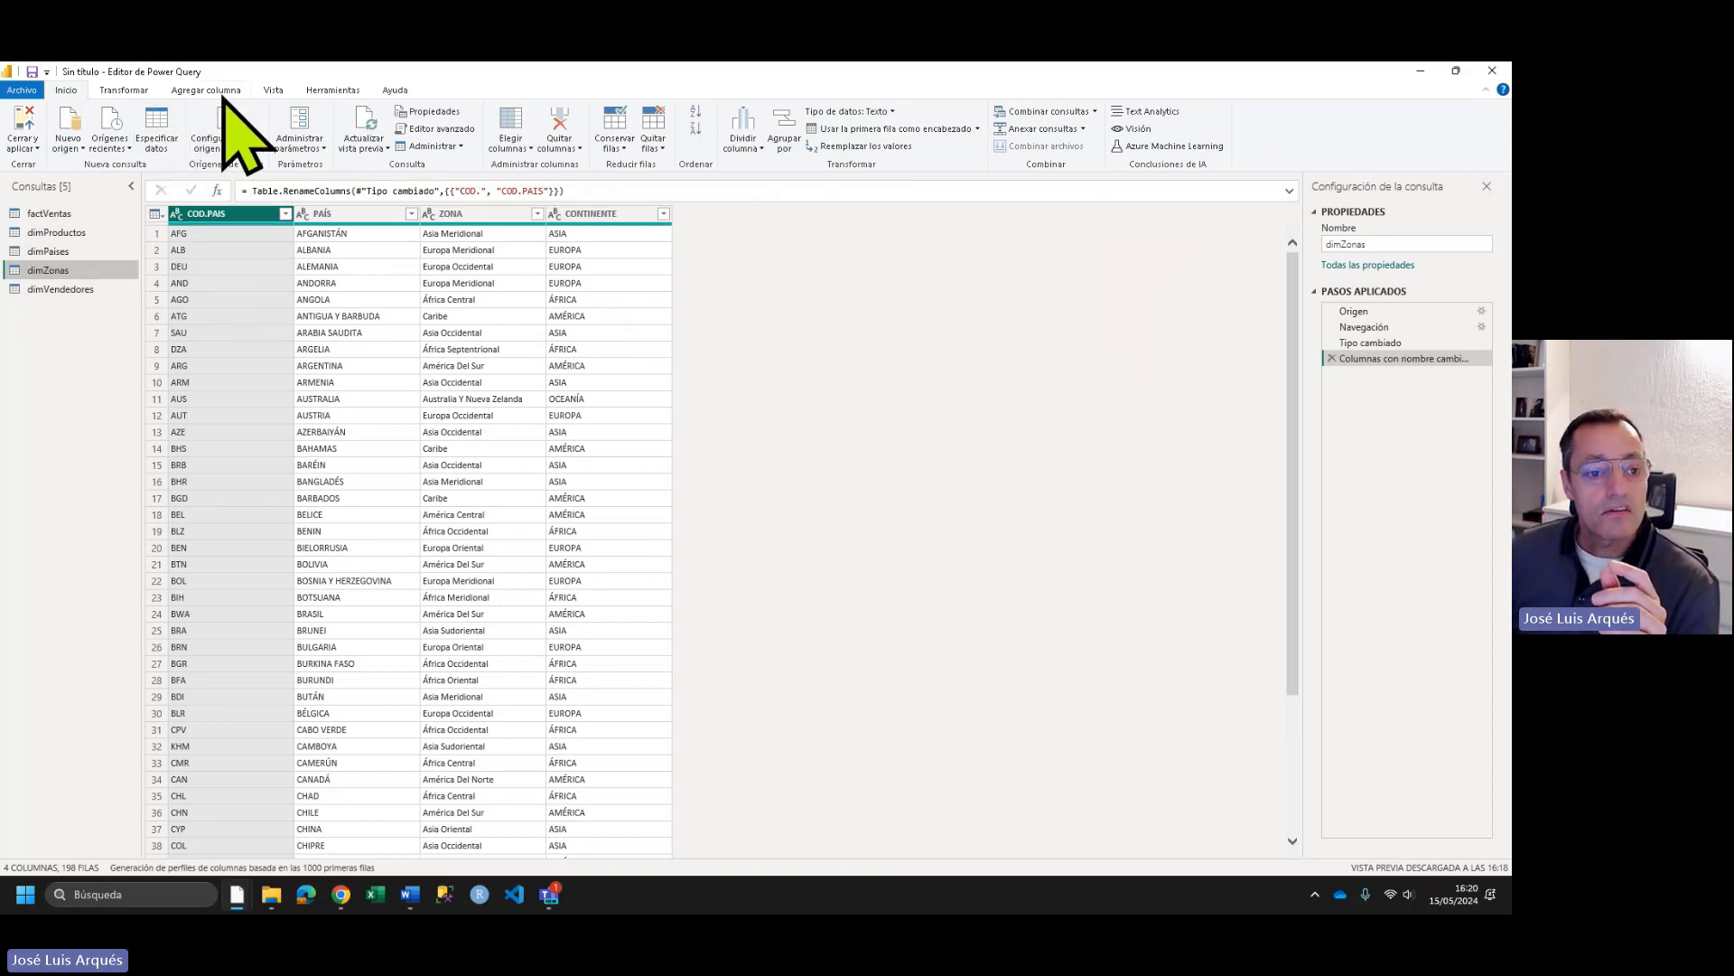
left_click(126, 89)
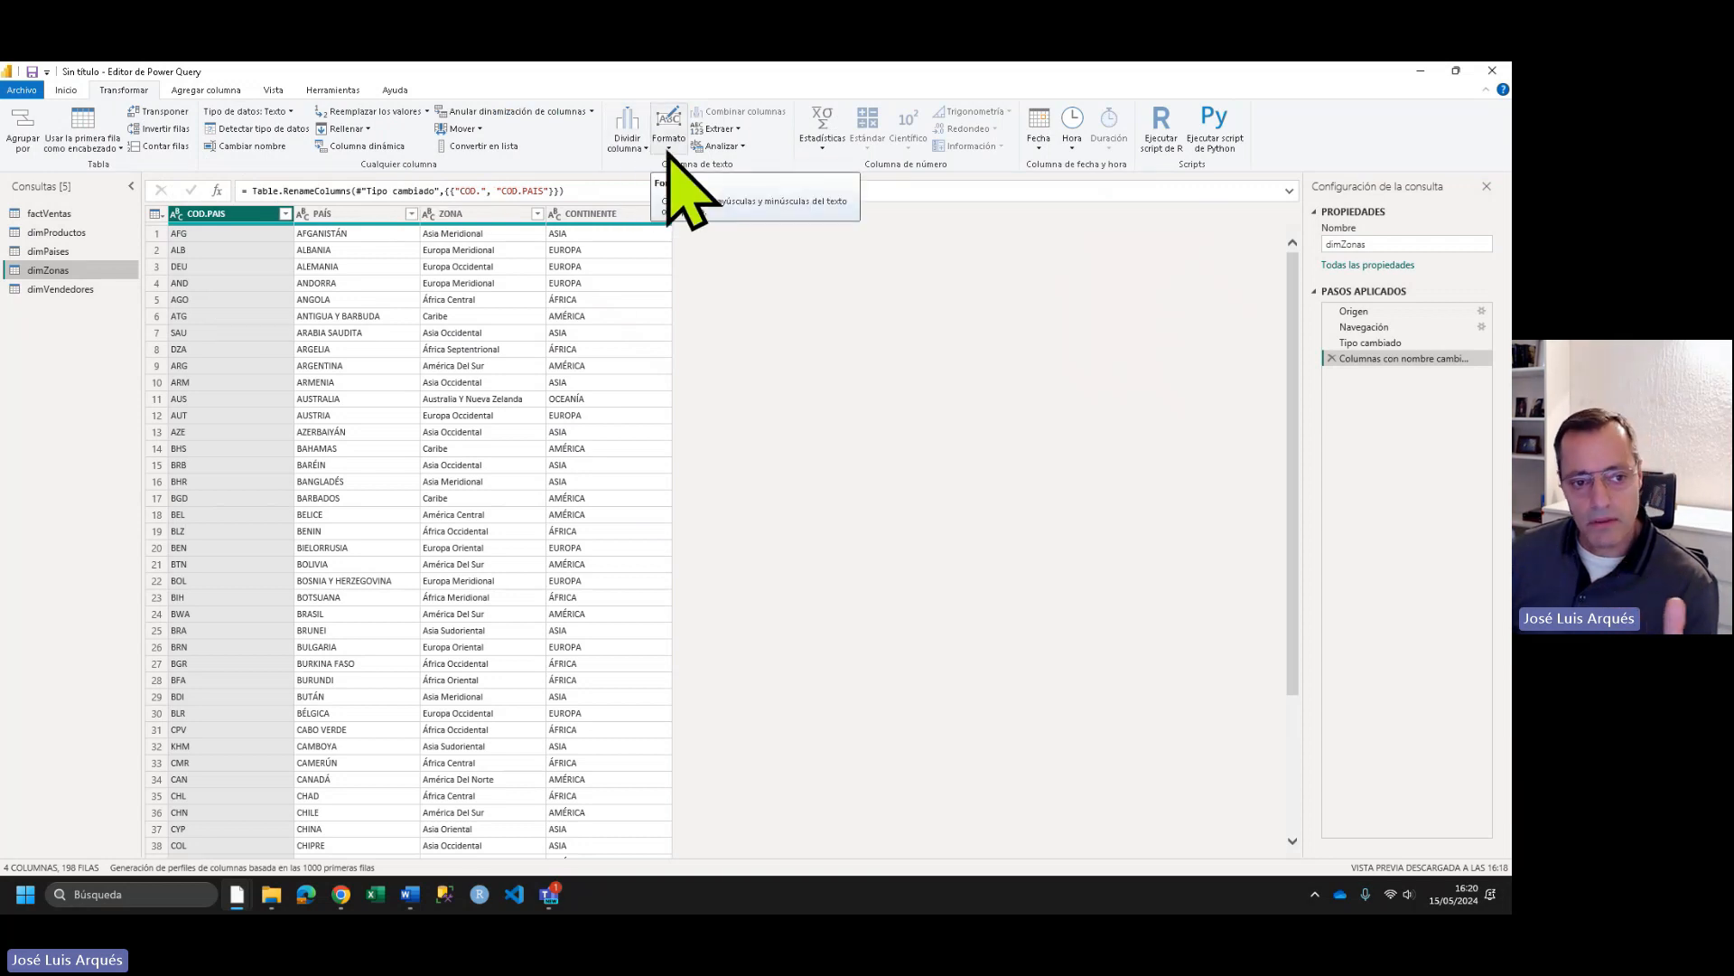
left_click(668, 144)
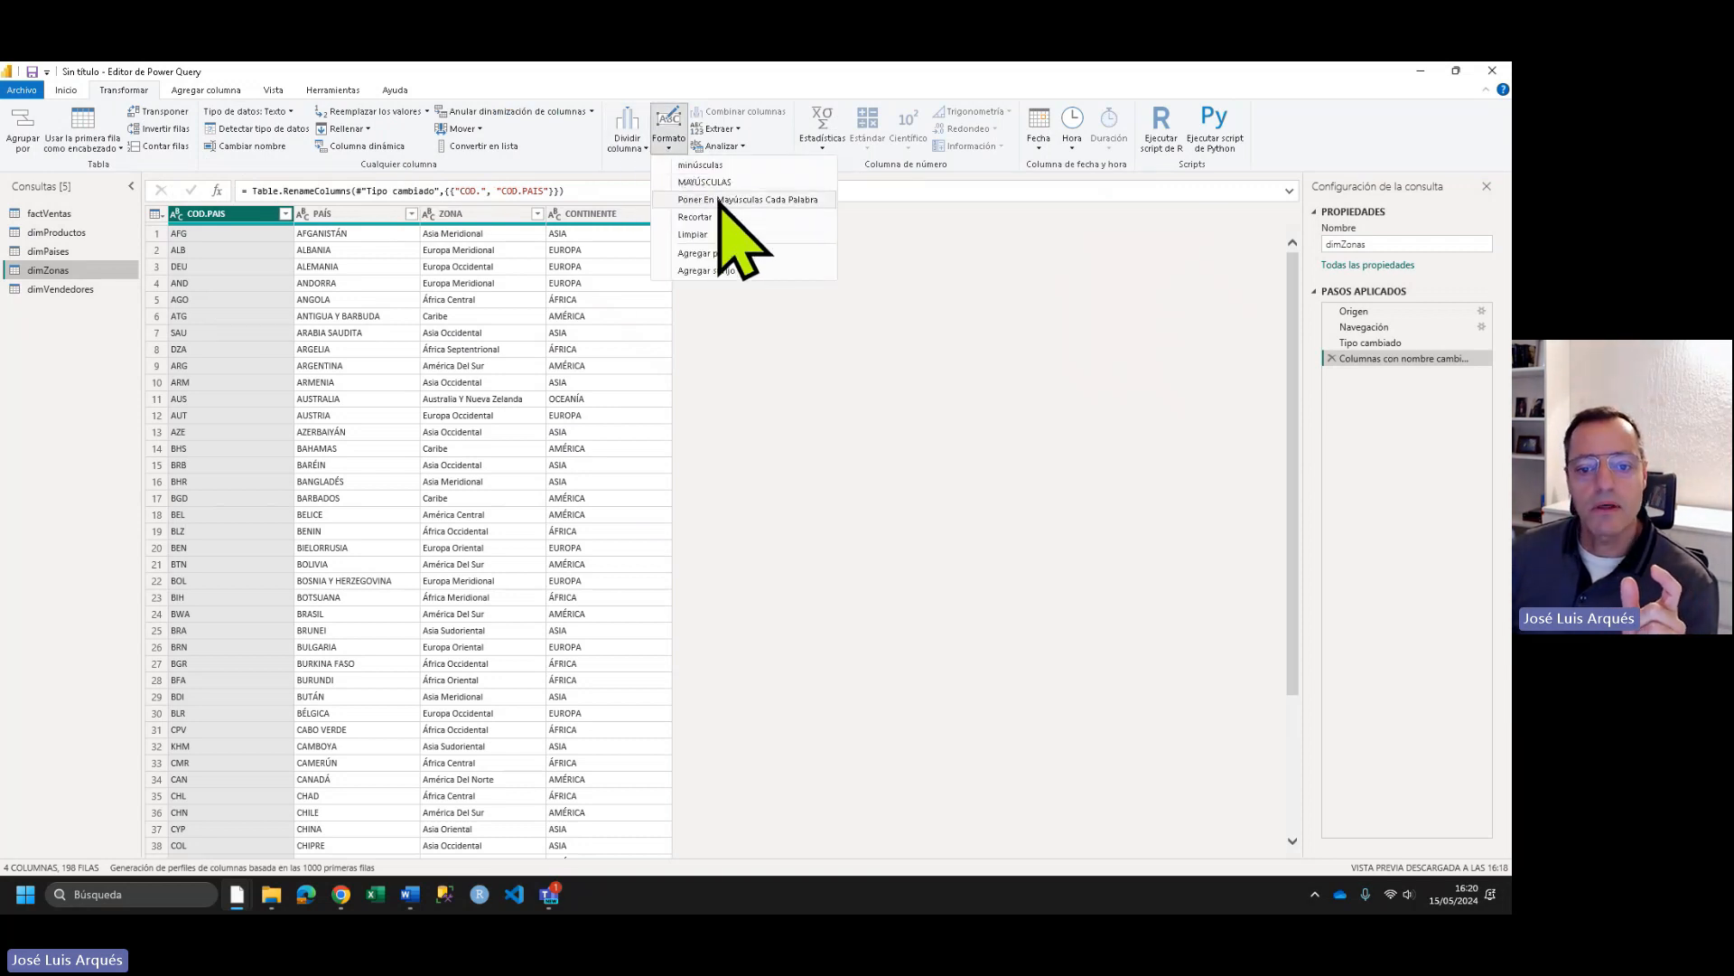
left_click(708, 216)
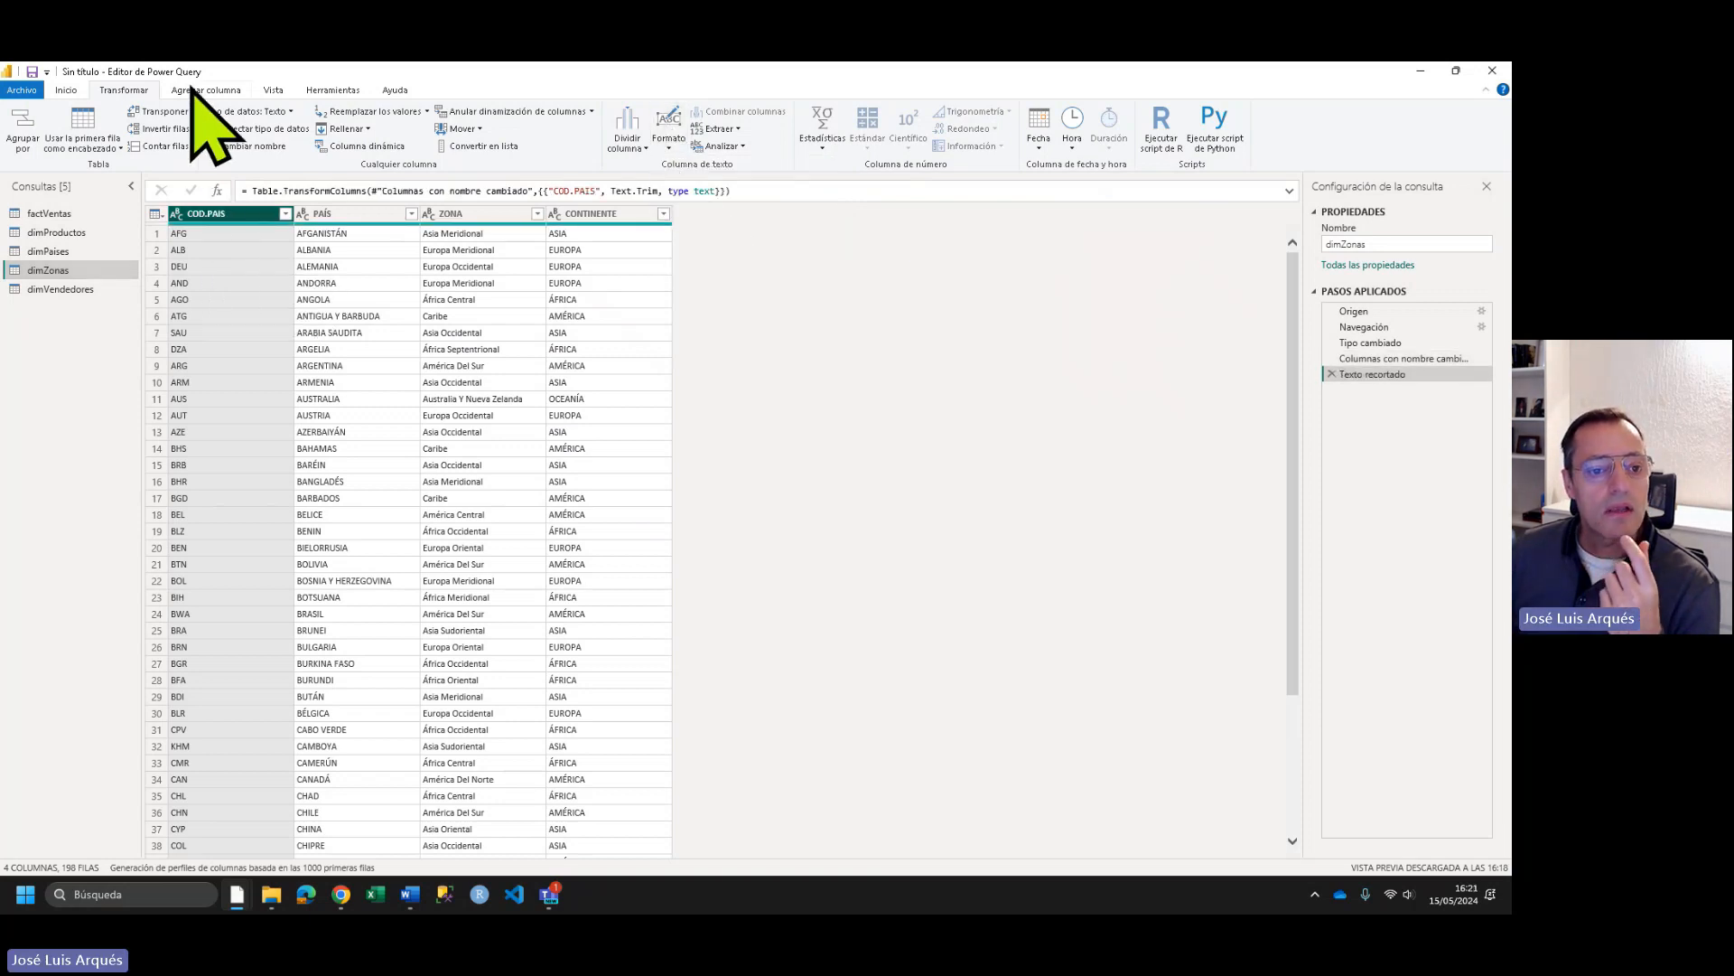
- Add an index column starting from 1 to the dimZonas query
left_click(217, 91)
left_click(305, 129)
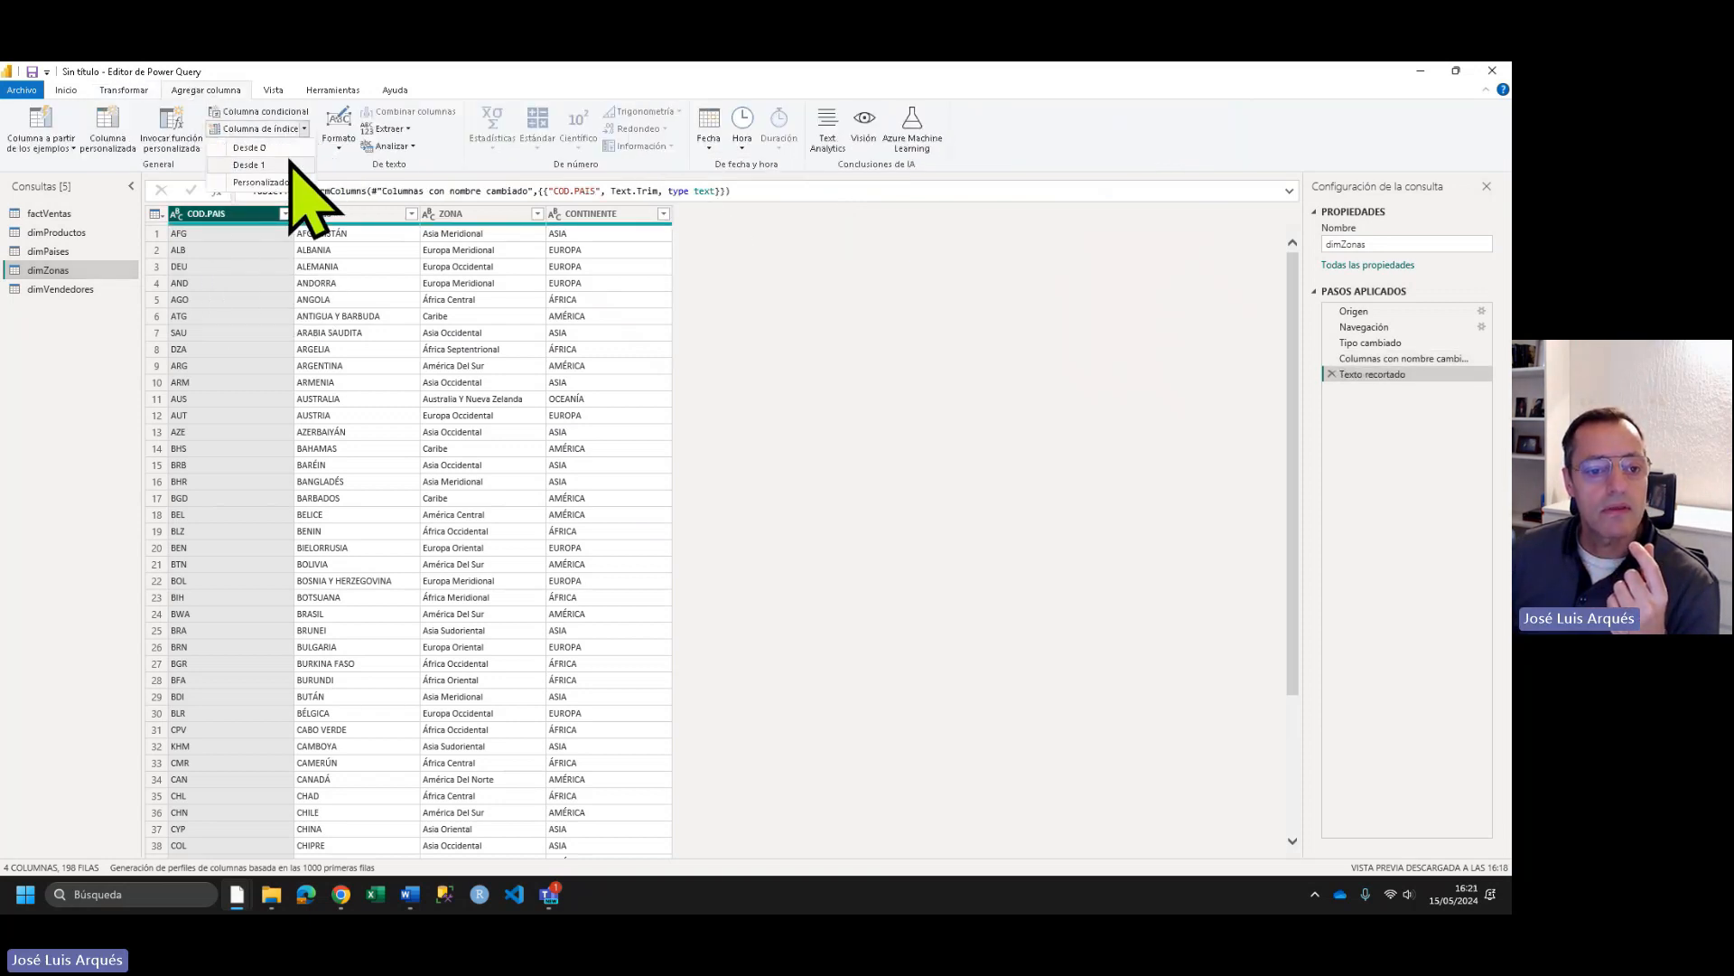
left_click(321, 172)
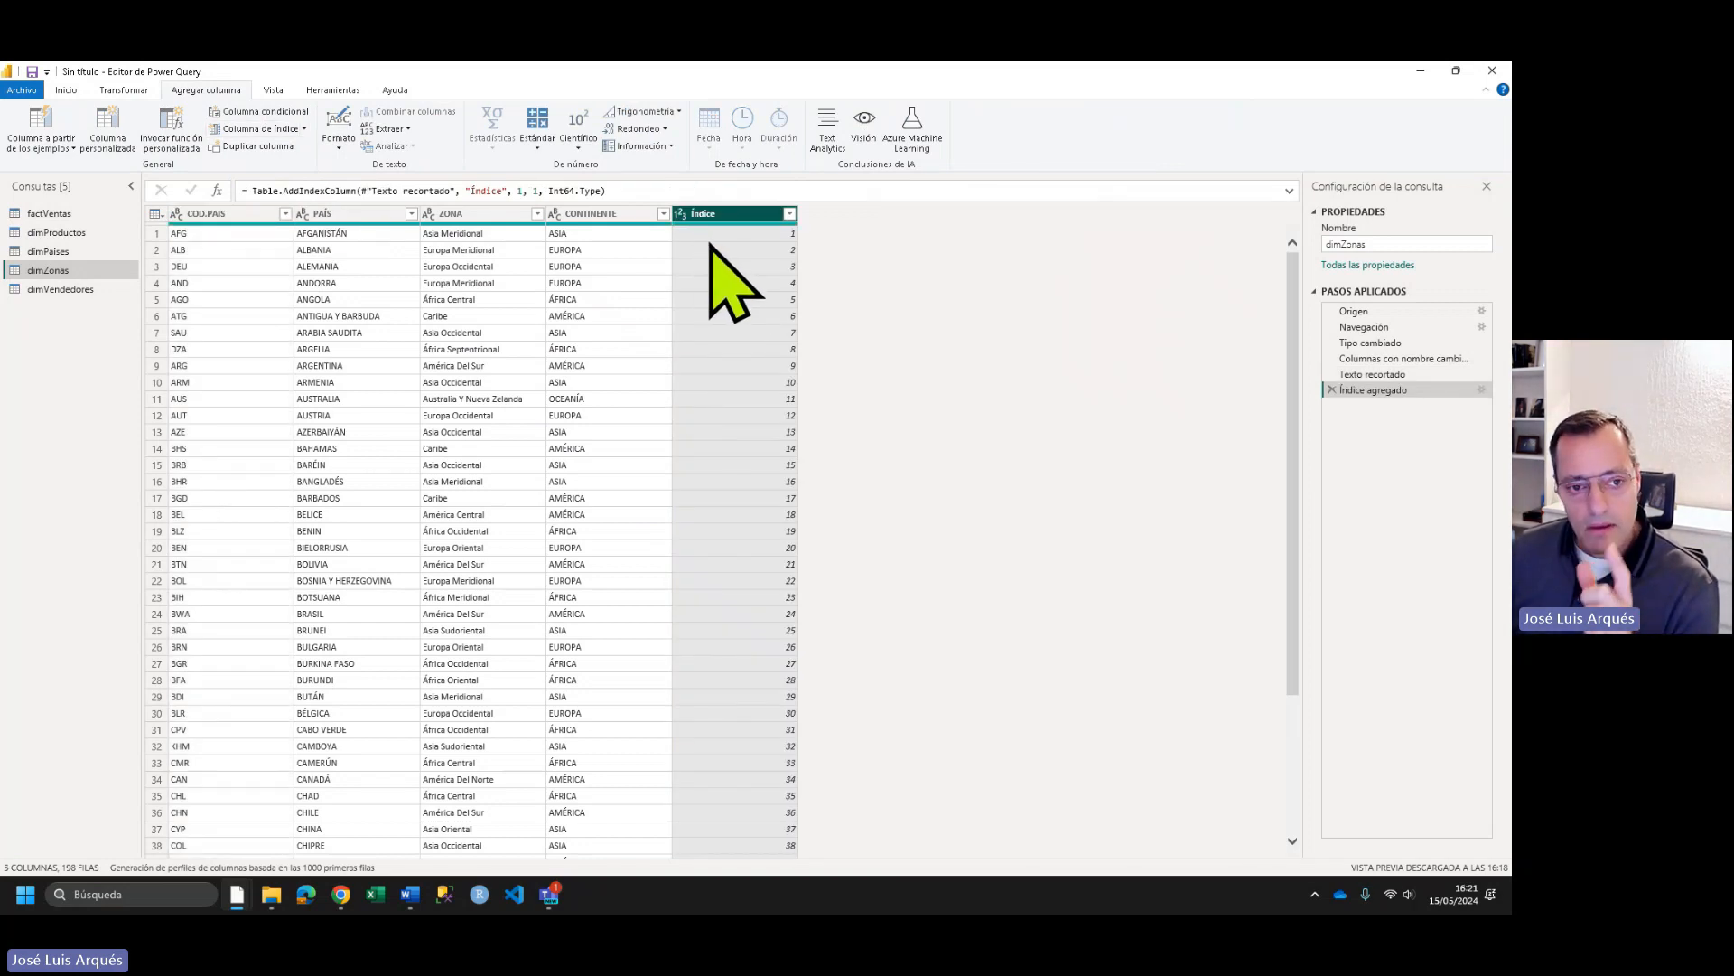
- Merge the COD.PAIS and Índice columns of dimZonas with a custom hyphen separator, entering COD.PAIS as the new column name
left_click(242, 215)
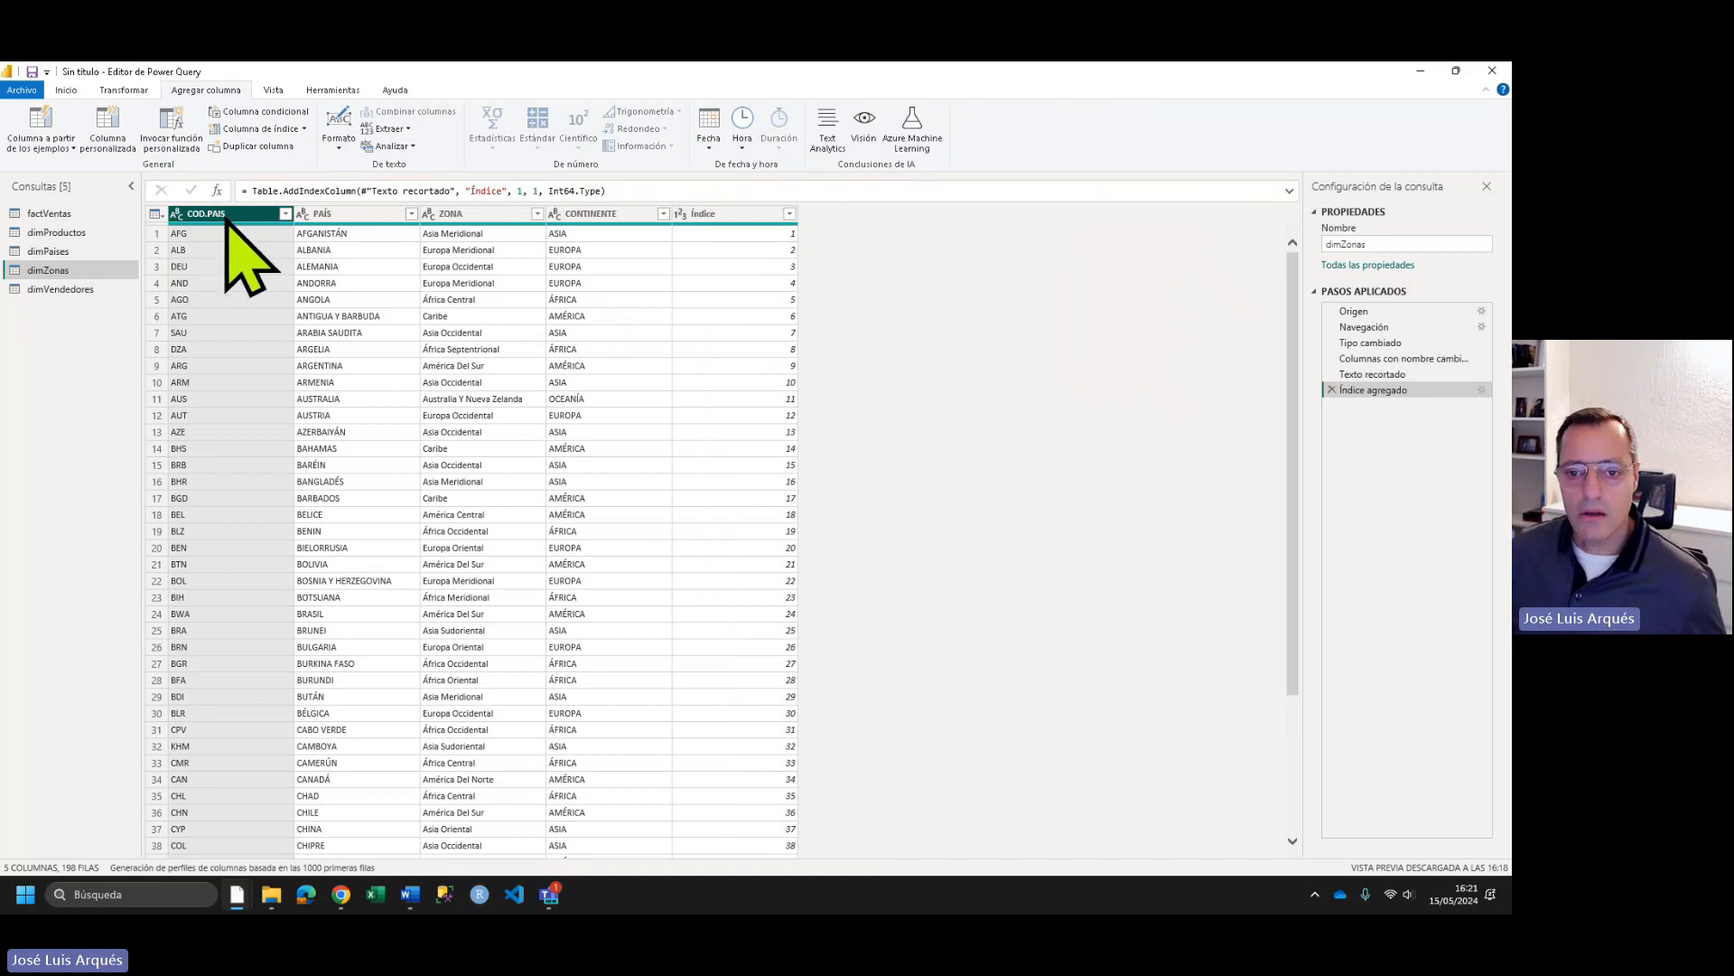
left_click(709, 215, "ctrl")
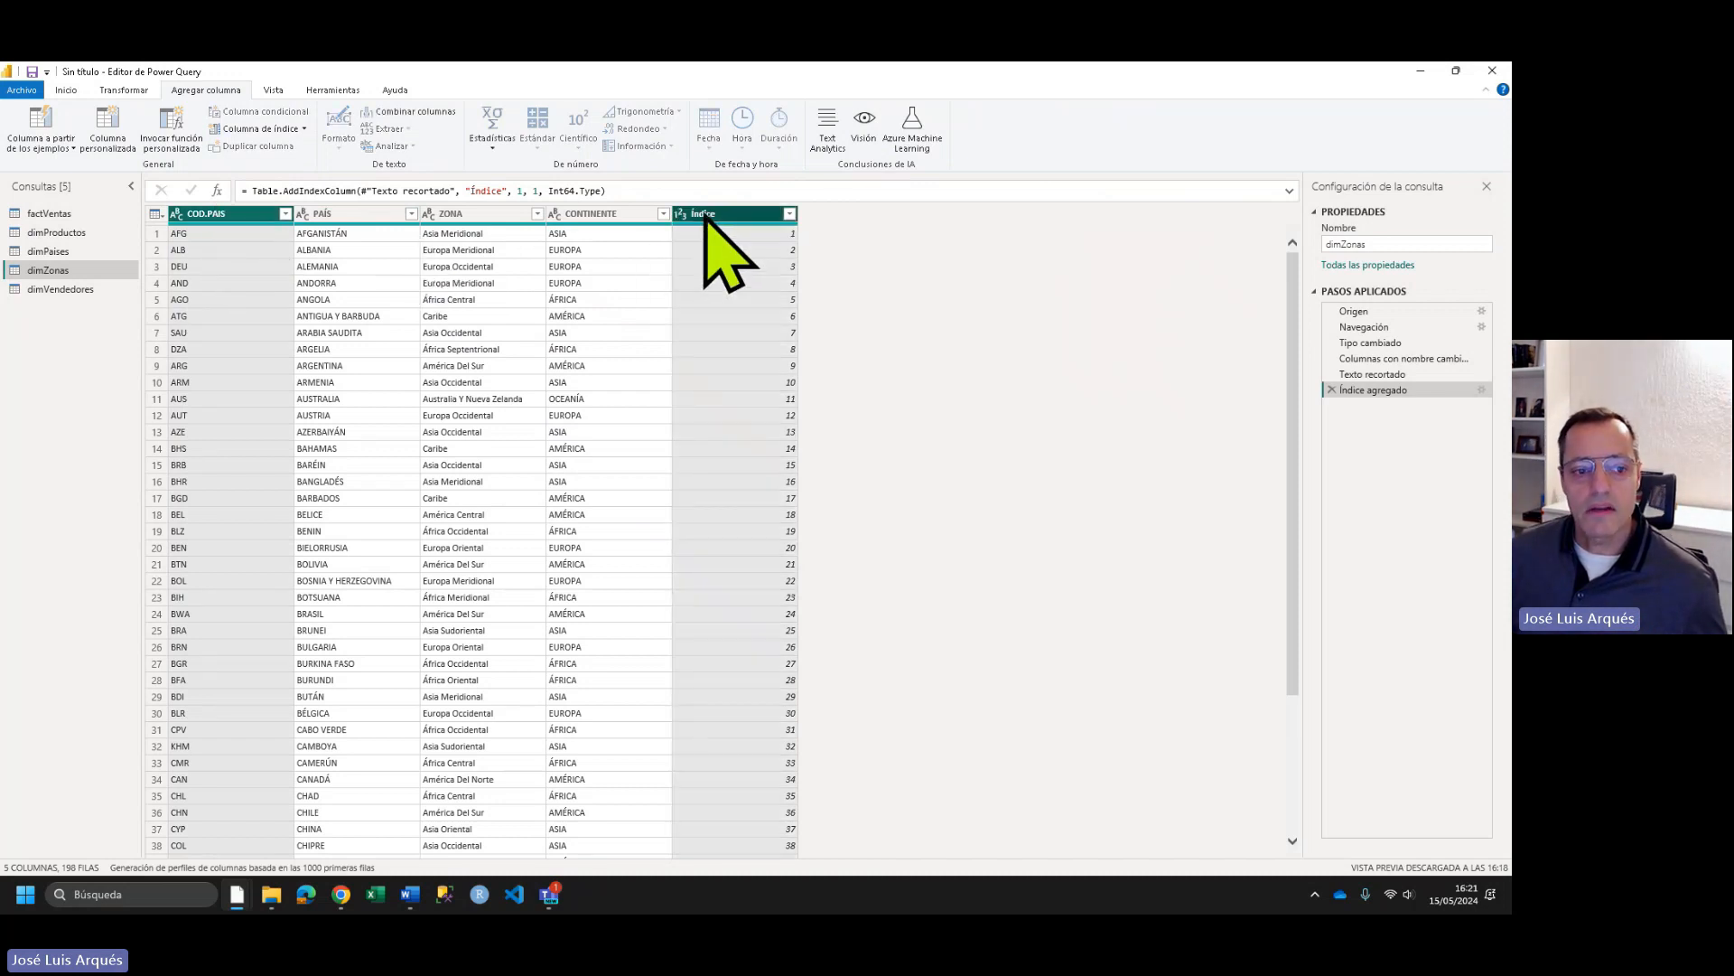
right_click(708, 215)
left_click(813, 395)
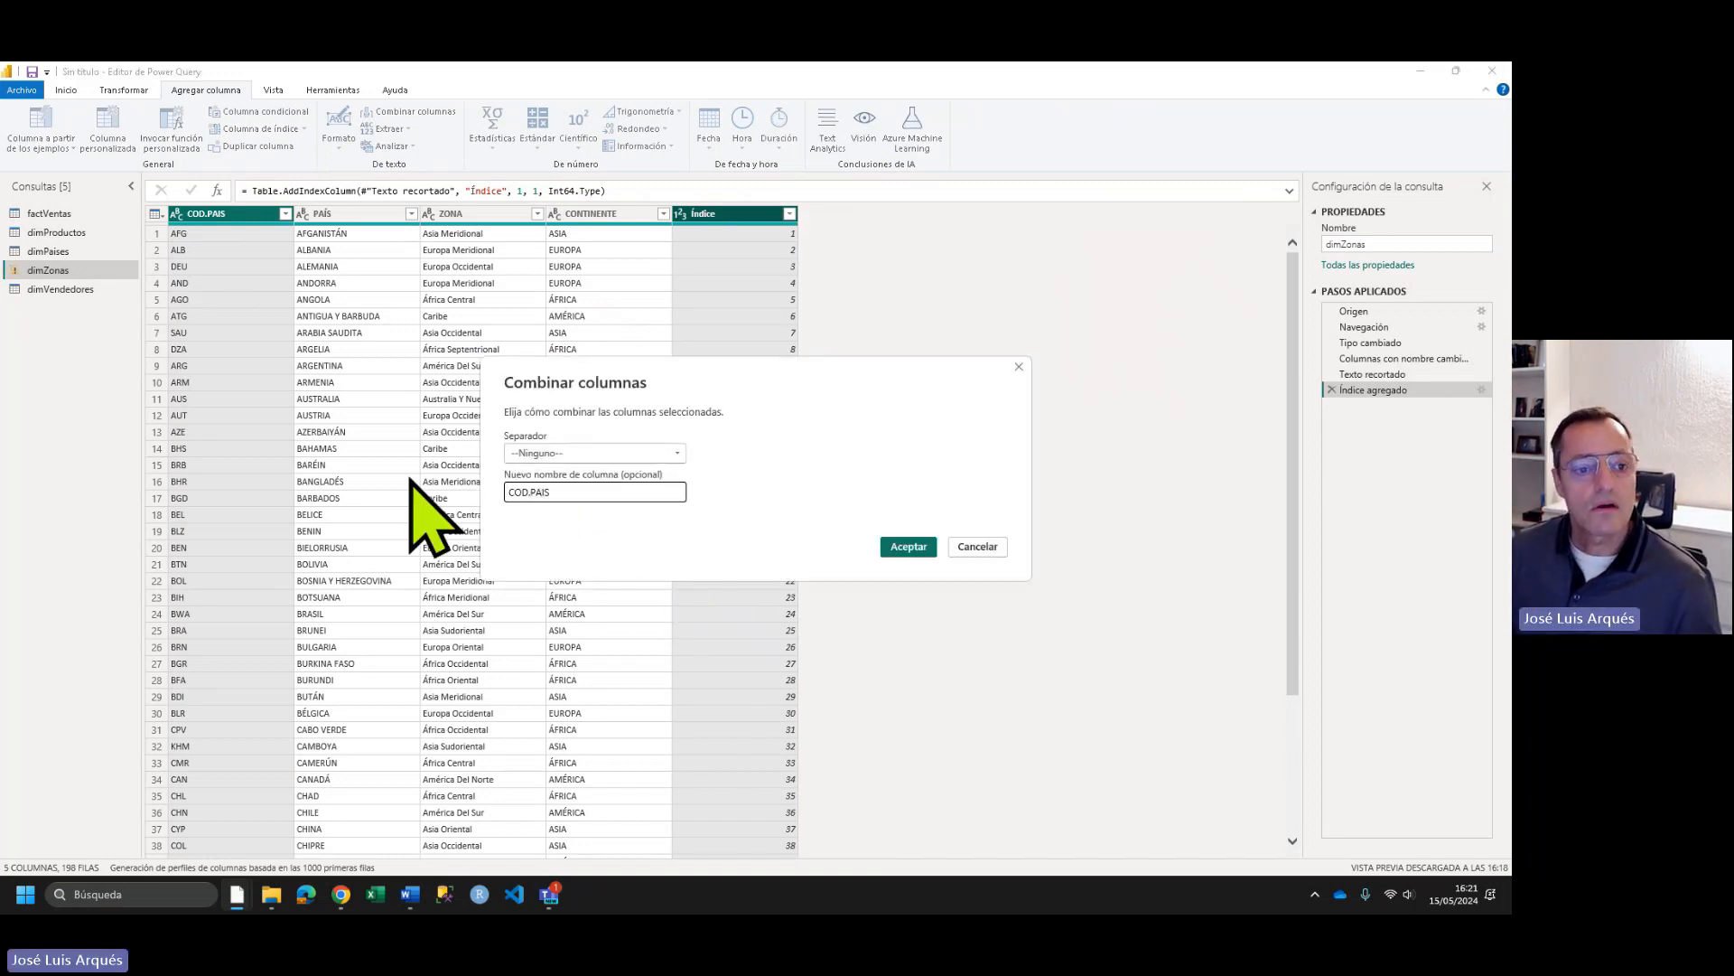
left_click(573, 453)
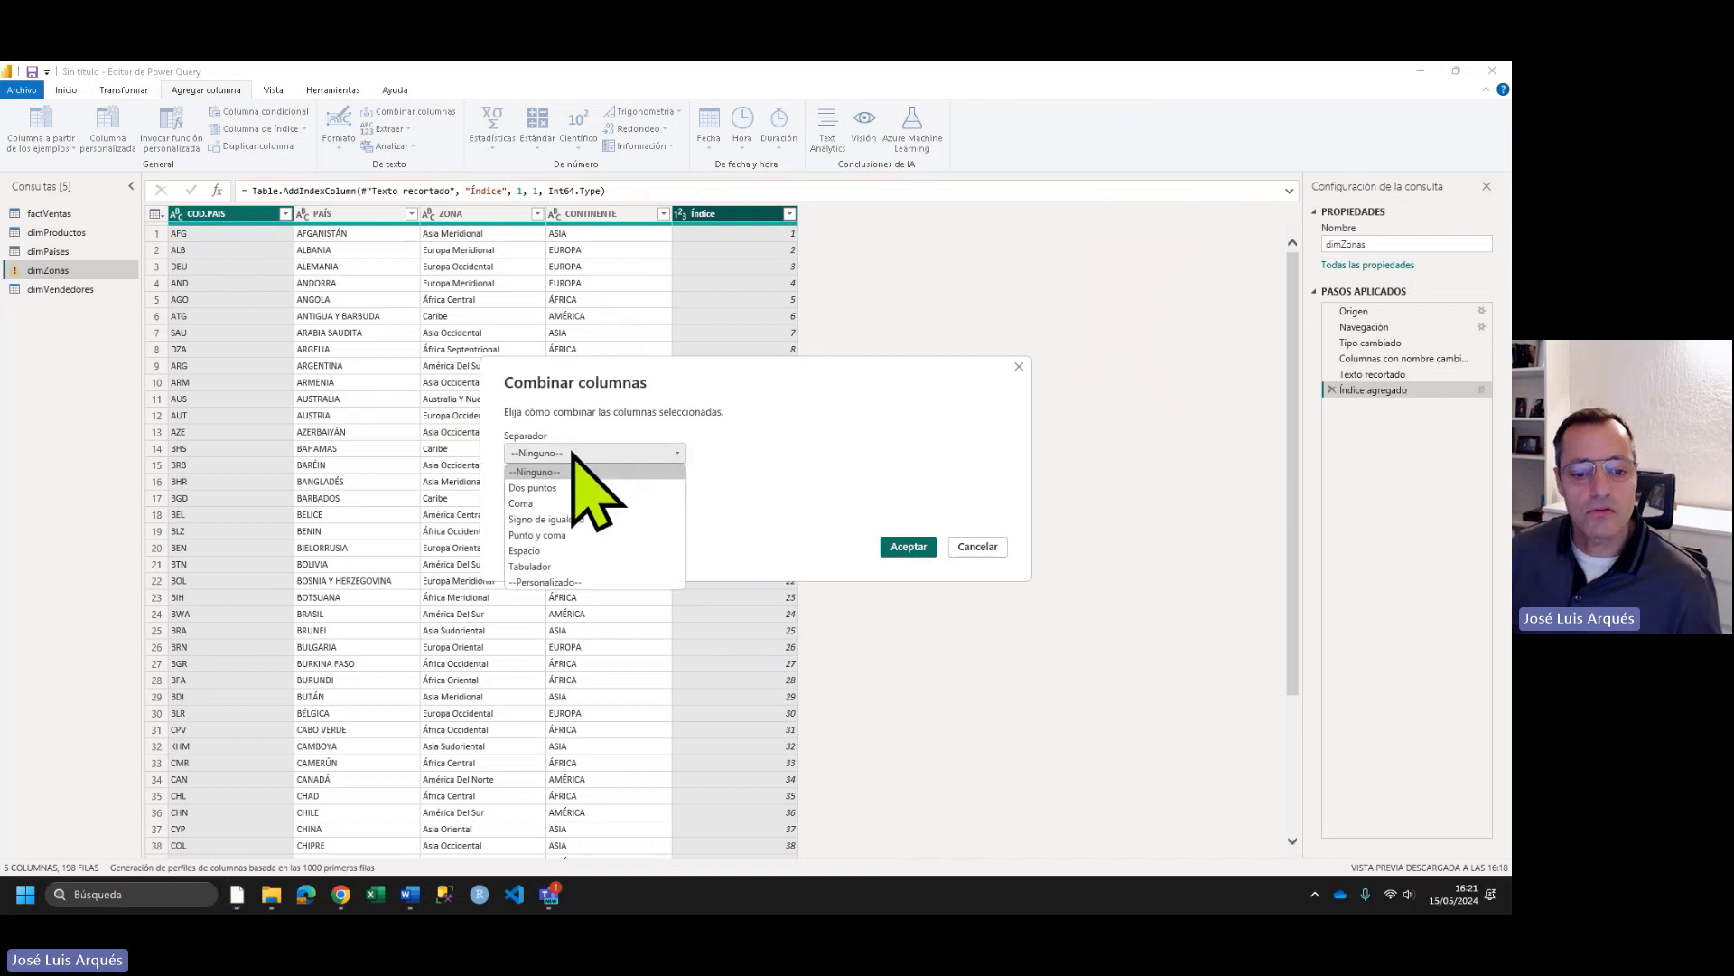
left_click(569, 583)
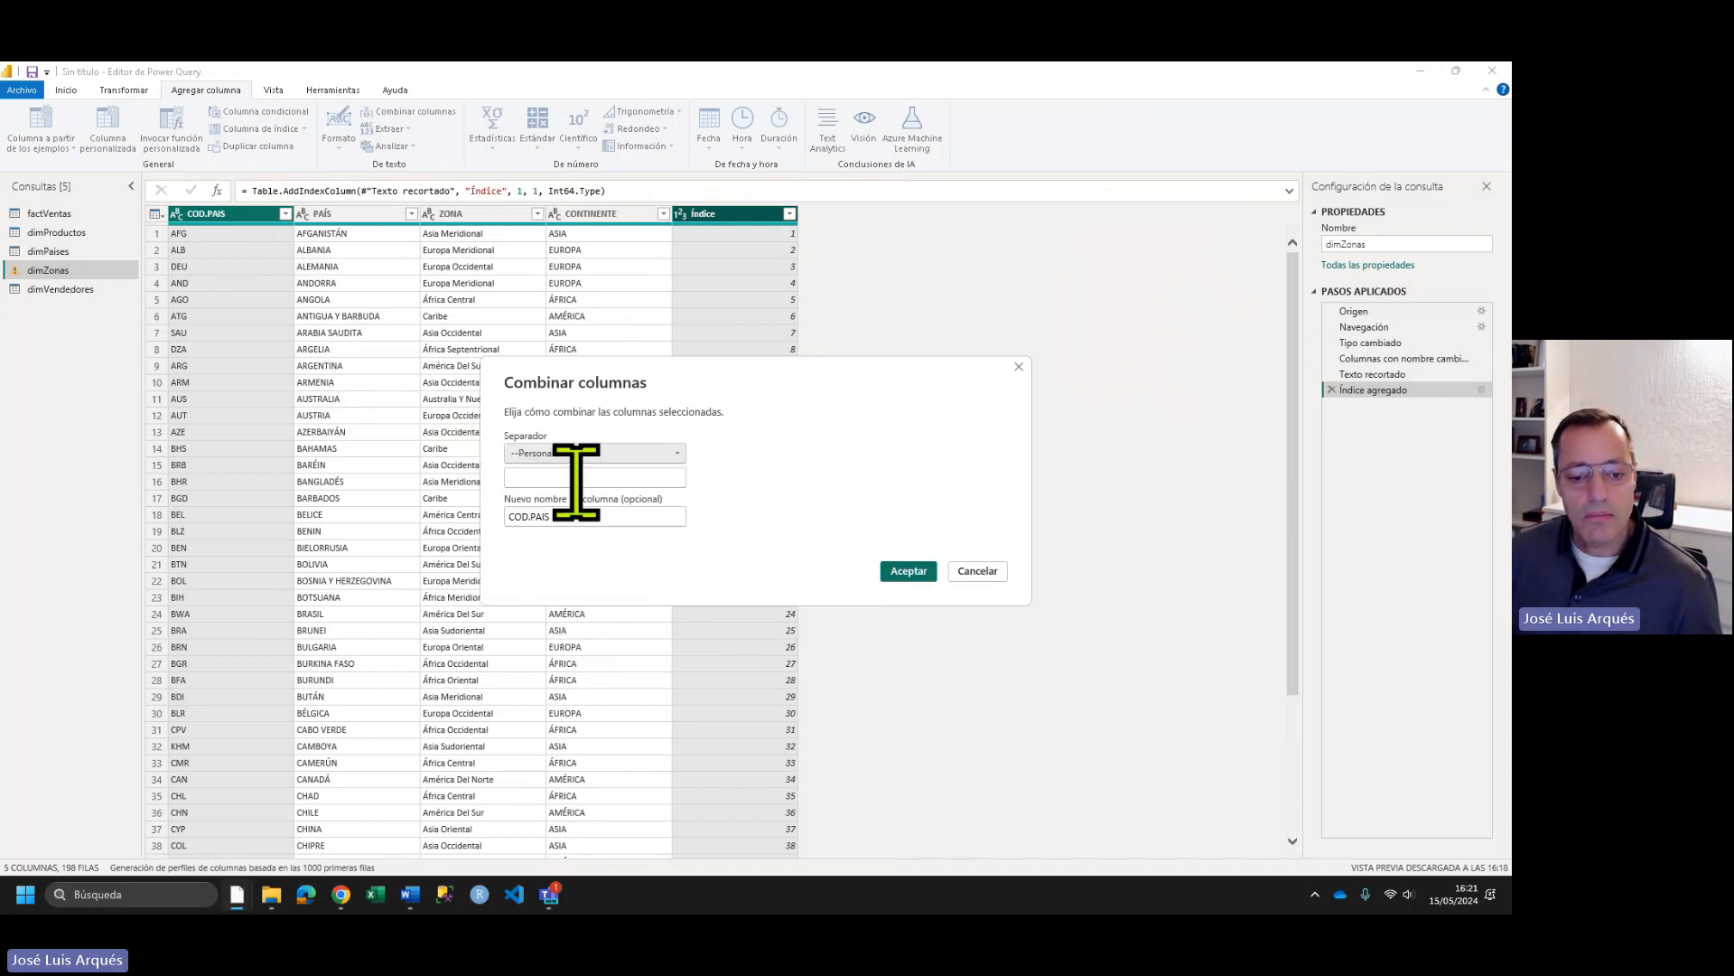
type("-")
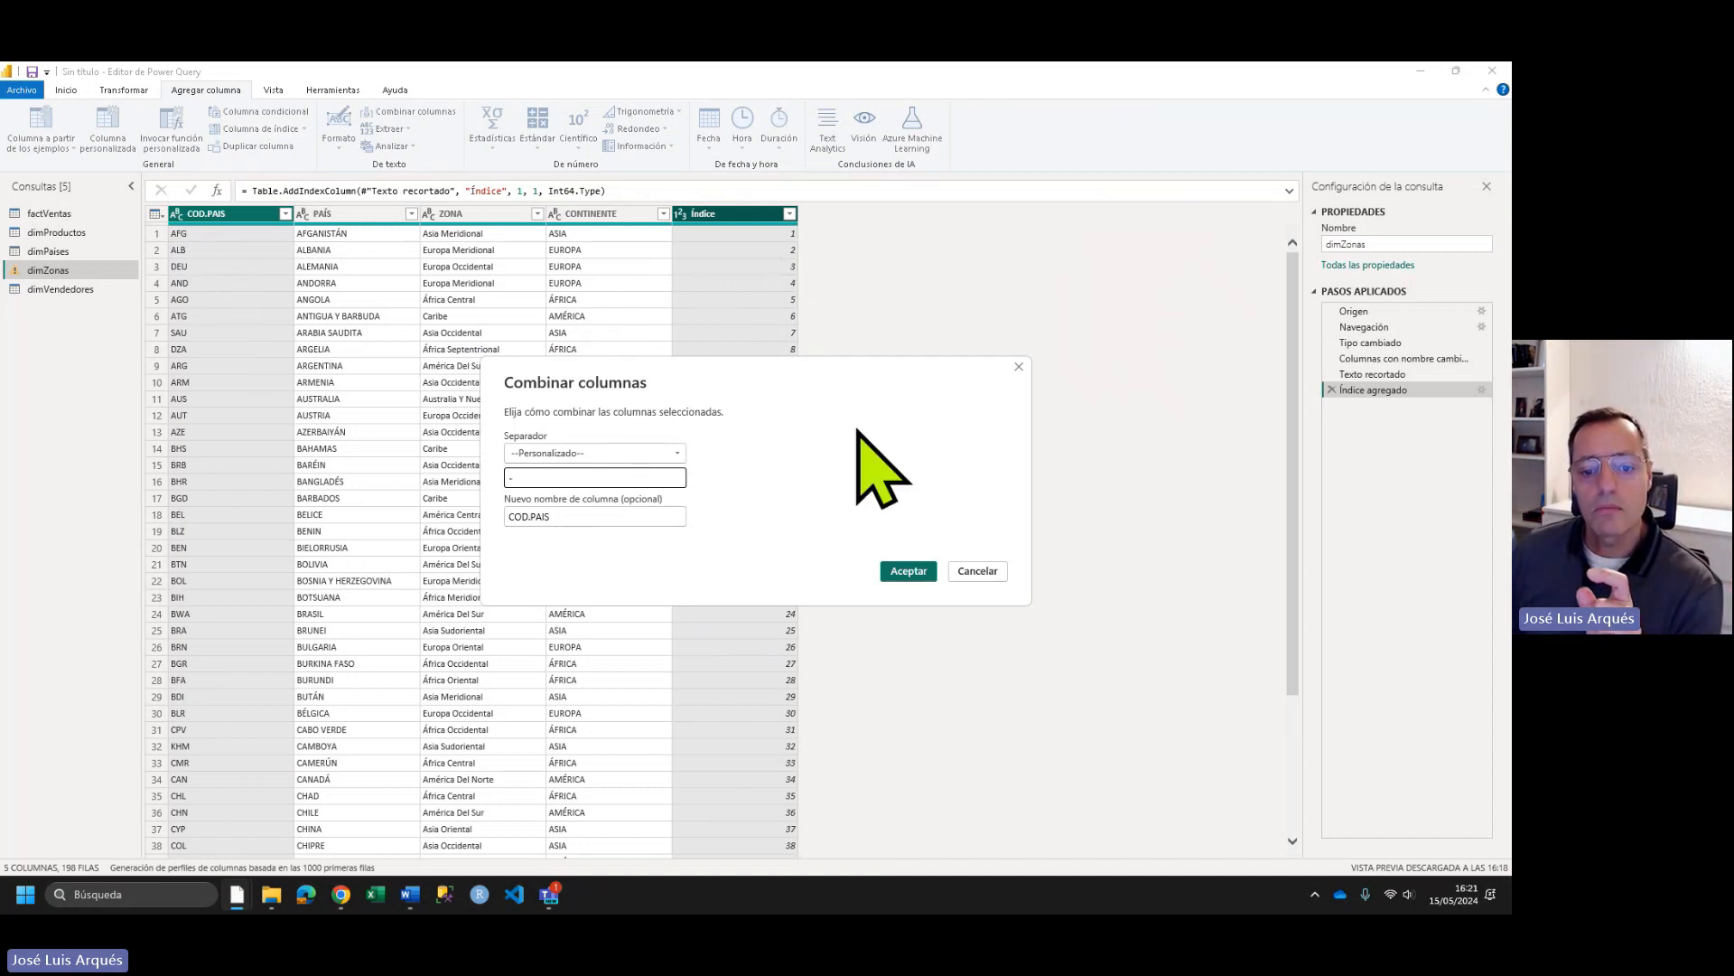
left_click(903, 571)
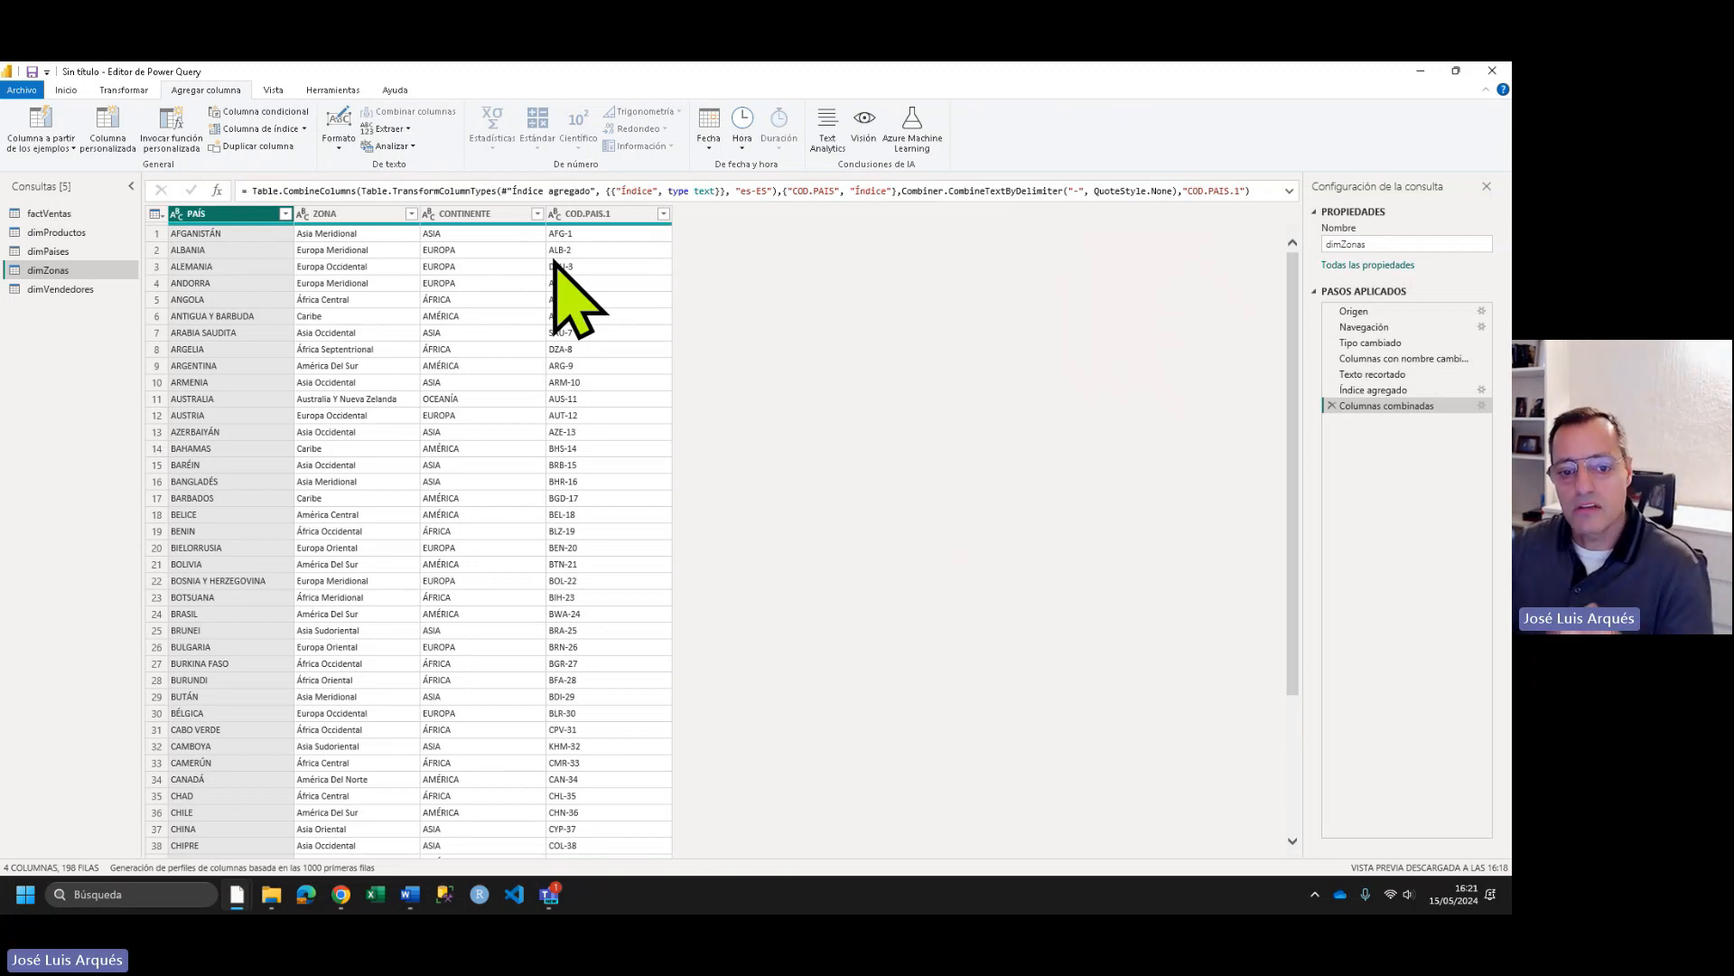
- Rename the merged column COD.PAIS.1 in dimZonas as COD.PAIS and open the dimPaises query
double_click(623, 215)
left_click(630, 216)
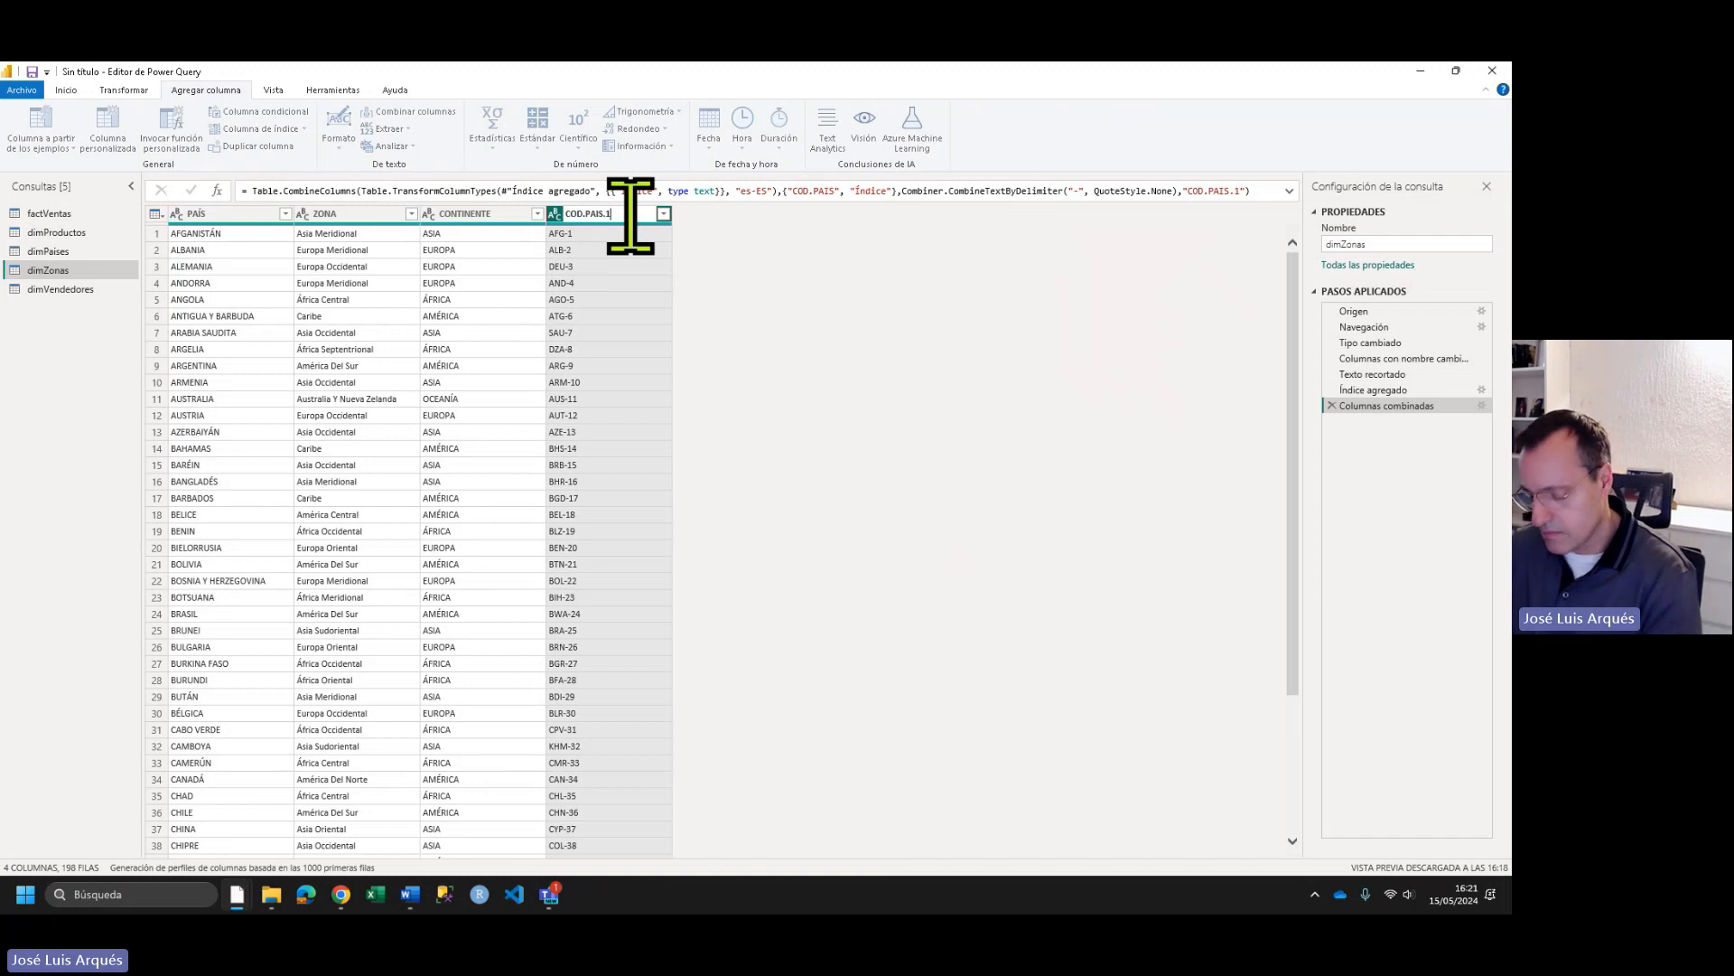
key("Return")
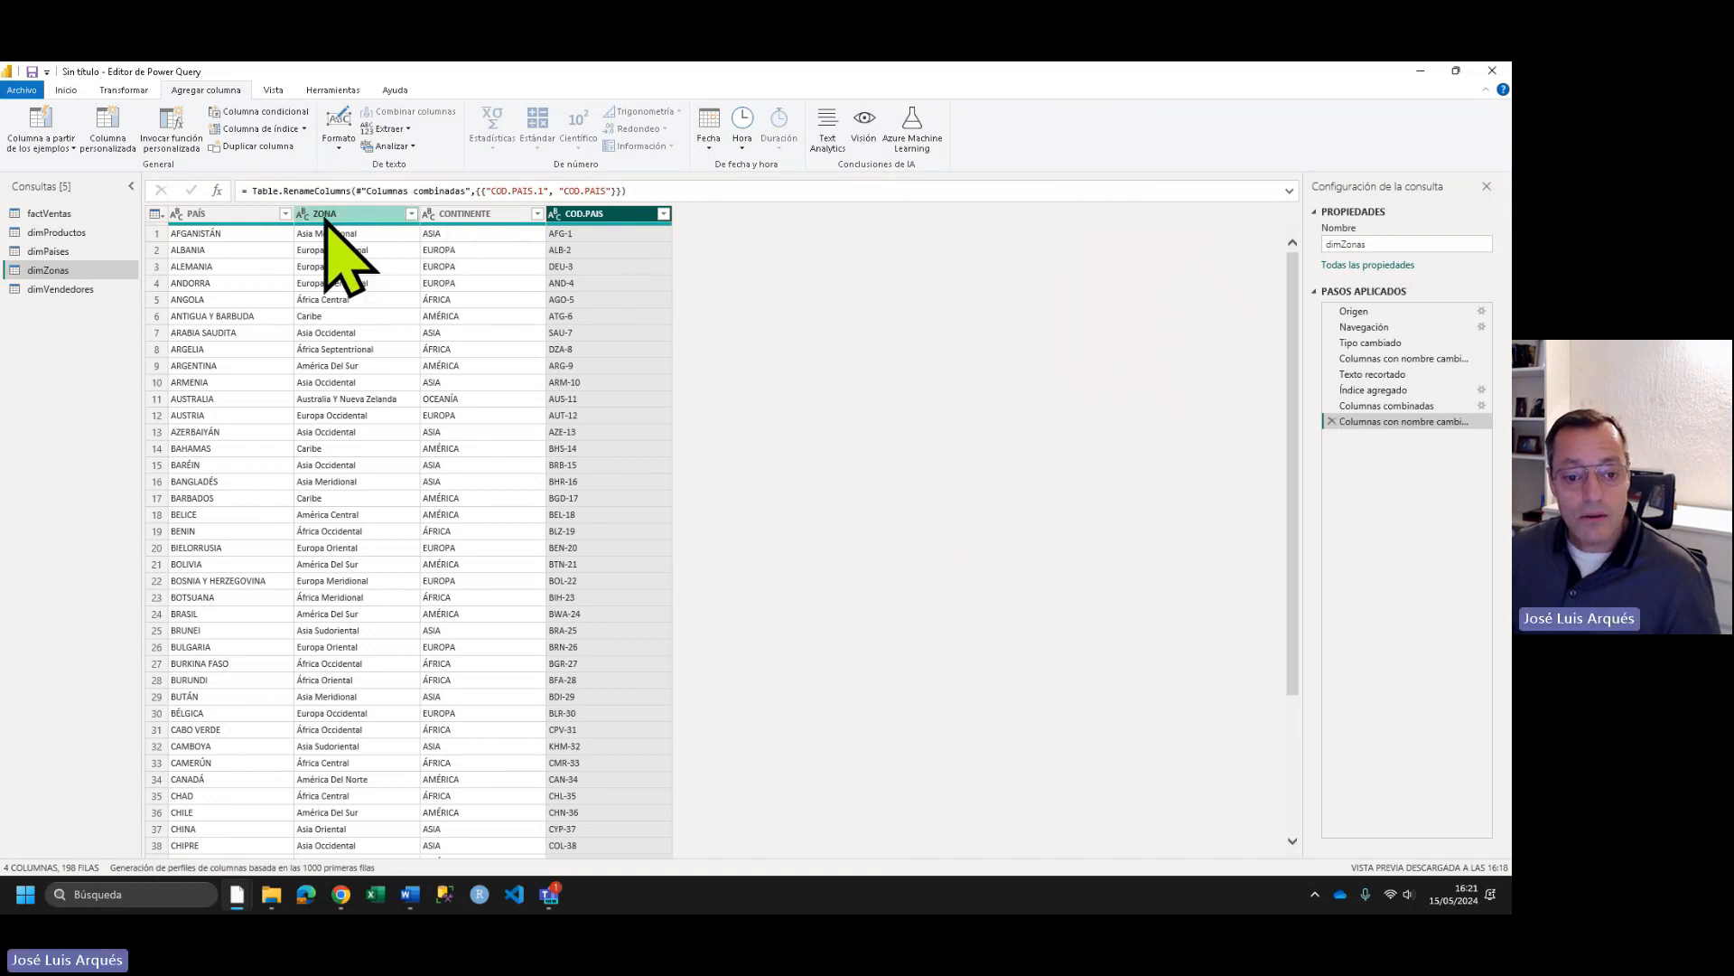
left_click(47, 251)
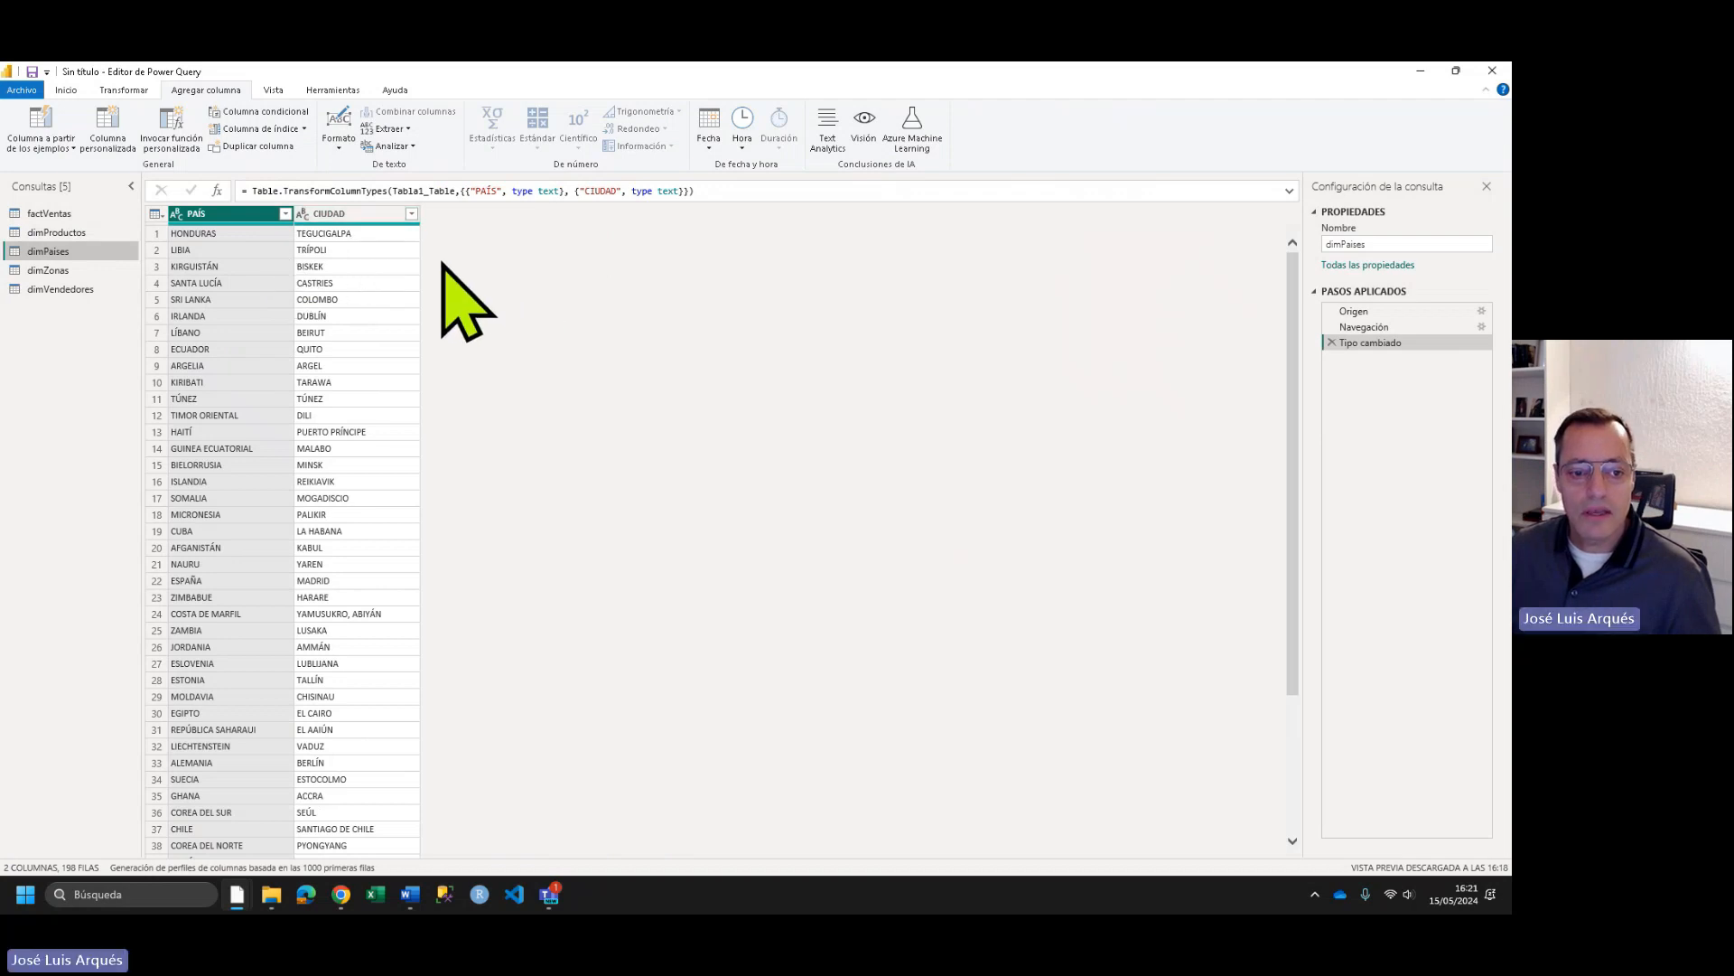
- Merge the dimPaises query with dimZonas, matching the PAÍS columns of both tables with a left outer join
left_click(66, 92)
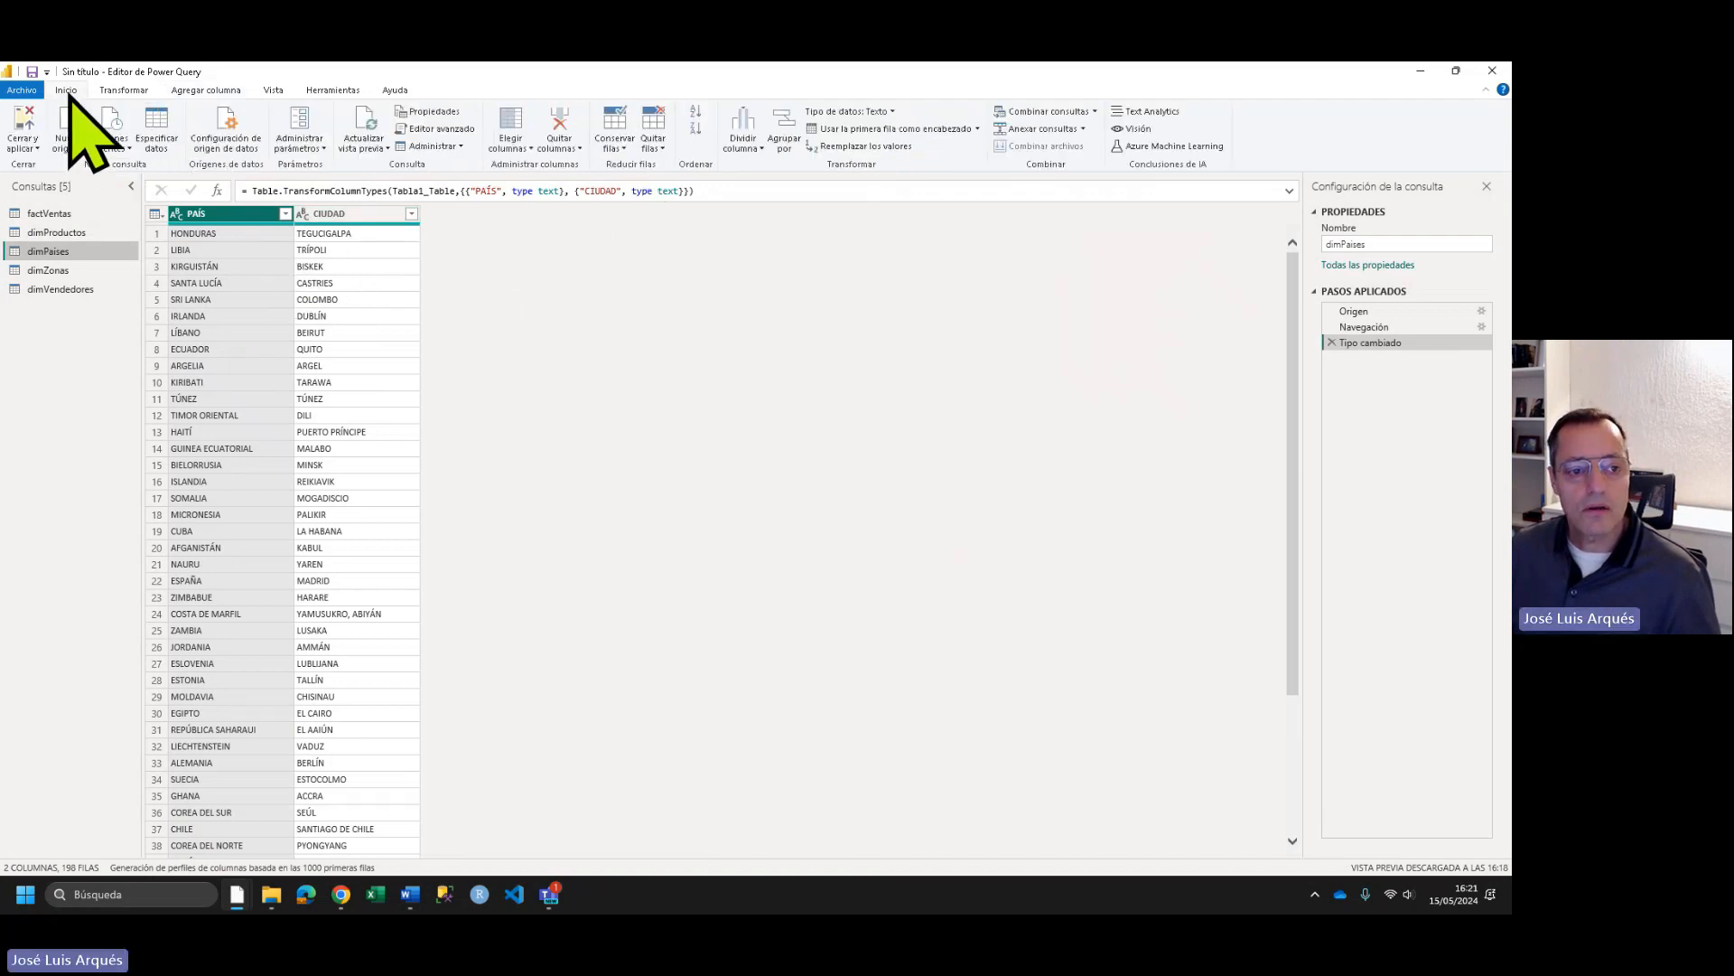
left_click(1039, 111)
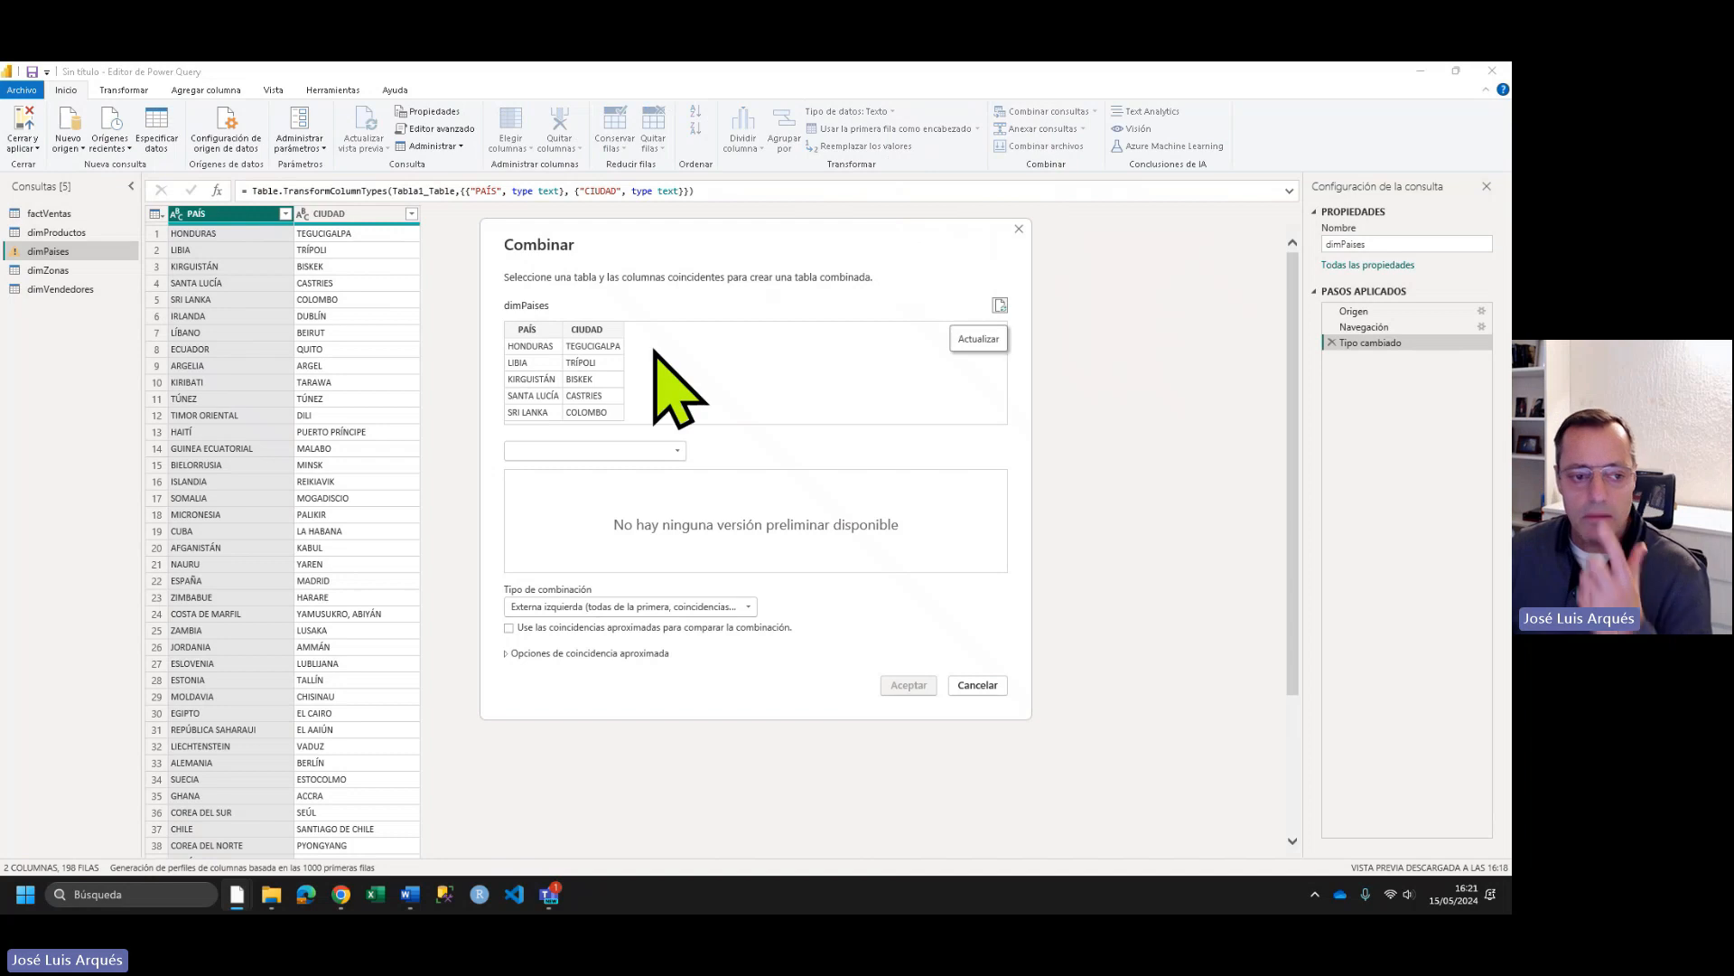
left_click(529, 329)
left_click(560, 451)
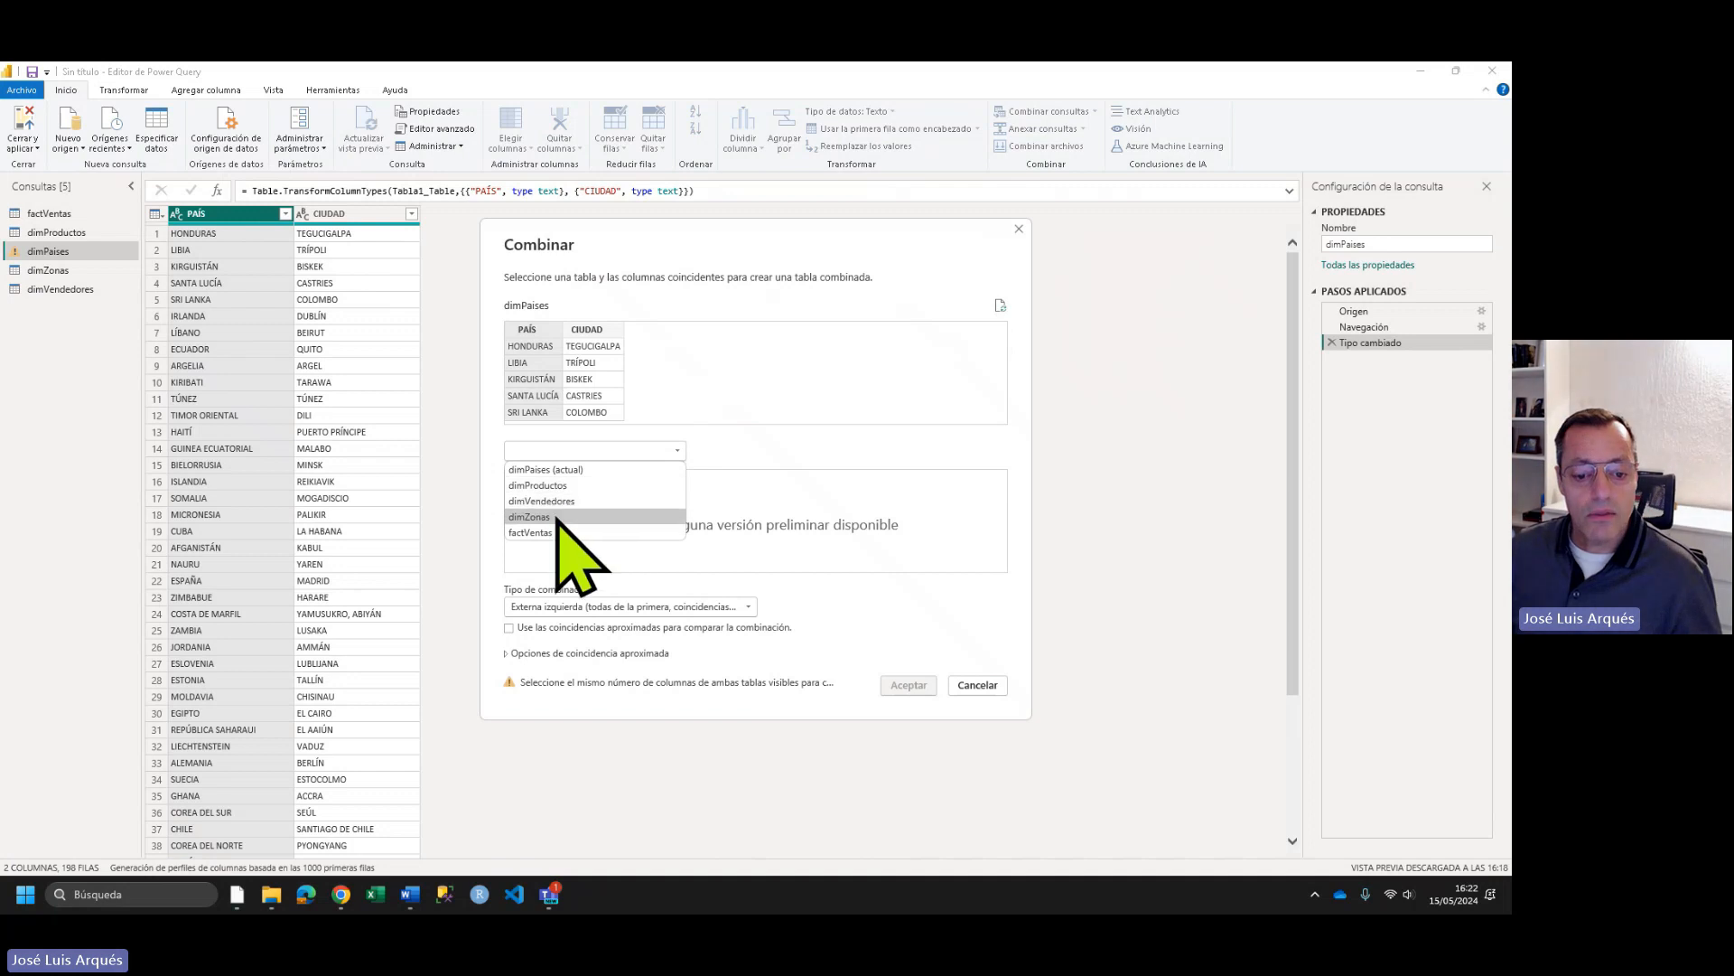
left_click(542, 515)
left_click(528, 478)
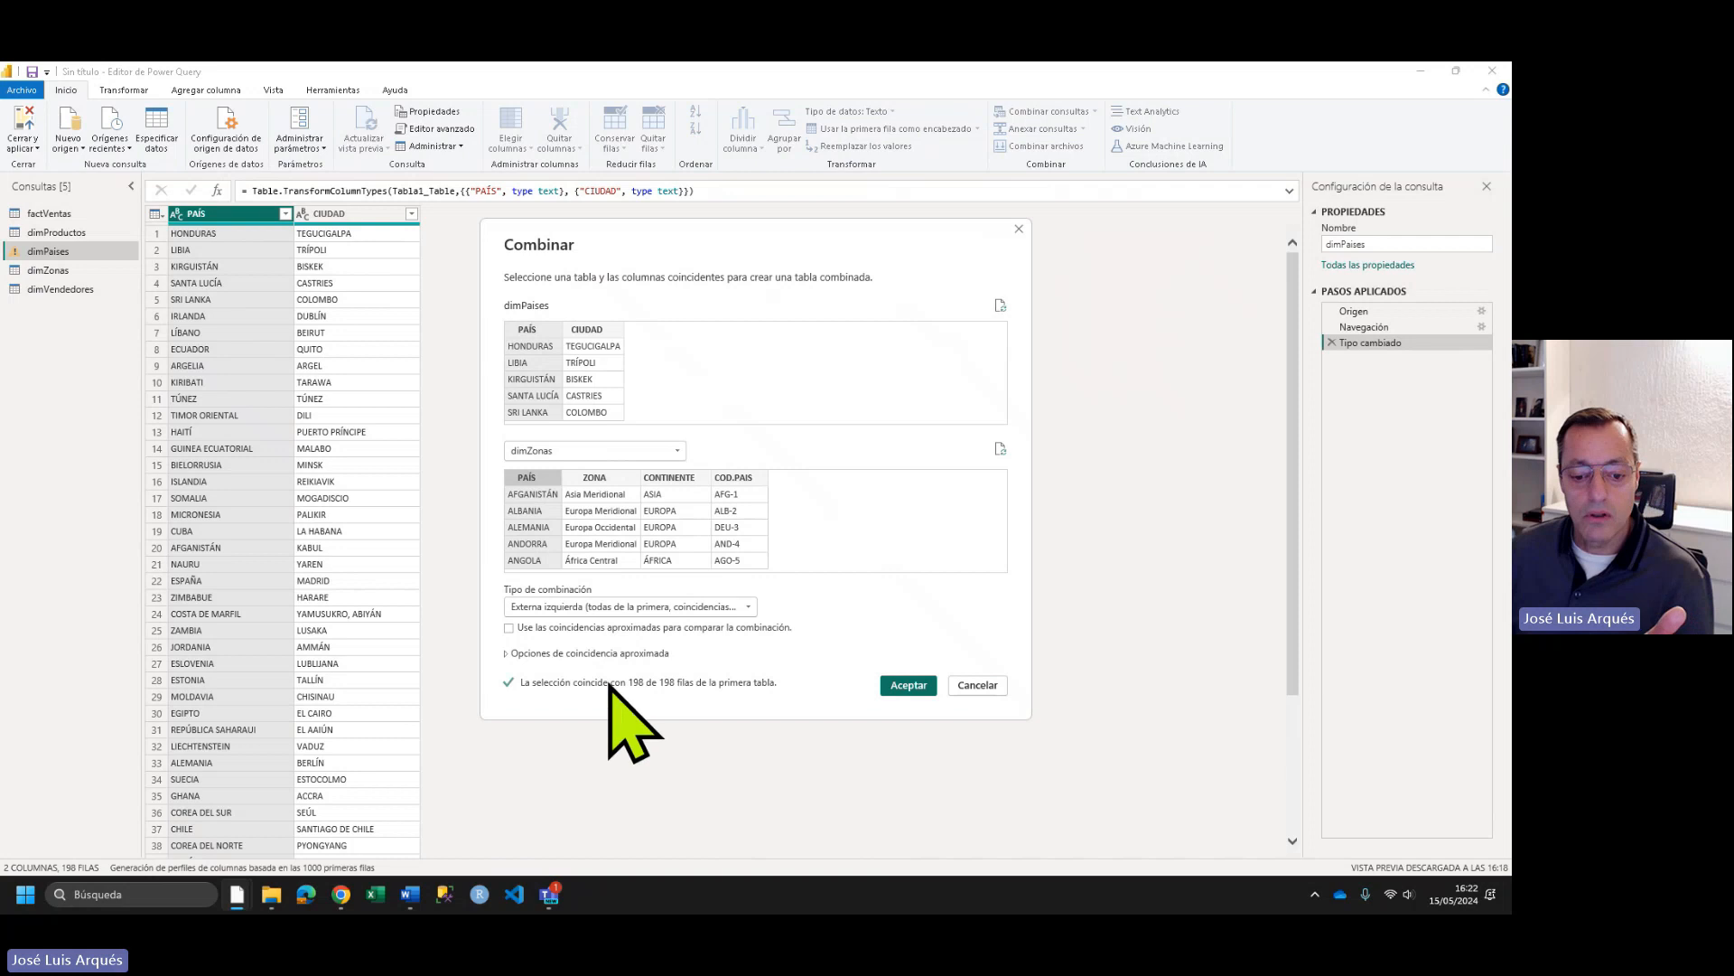
left_click(908, 685)
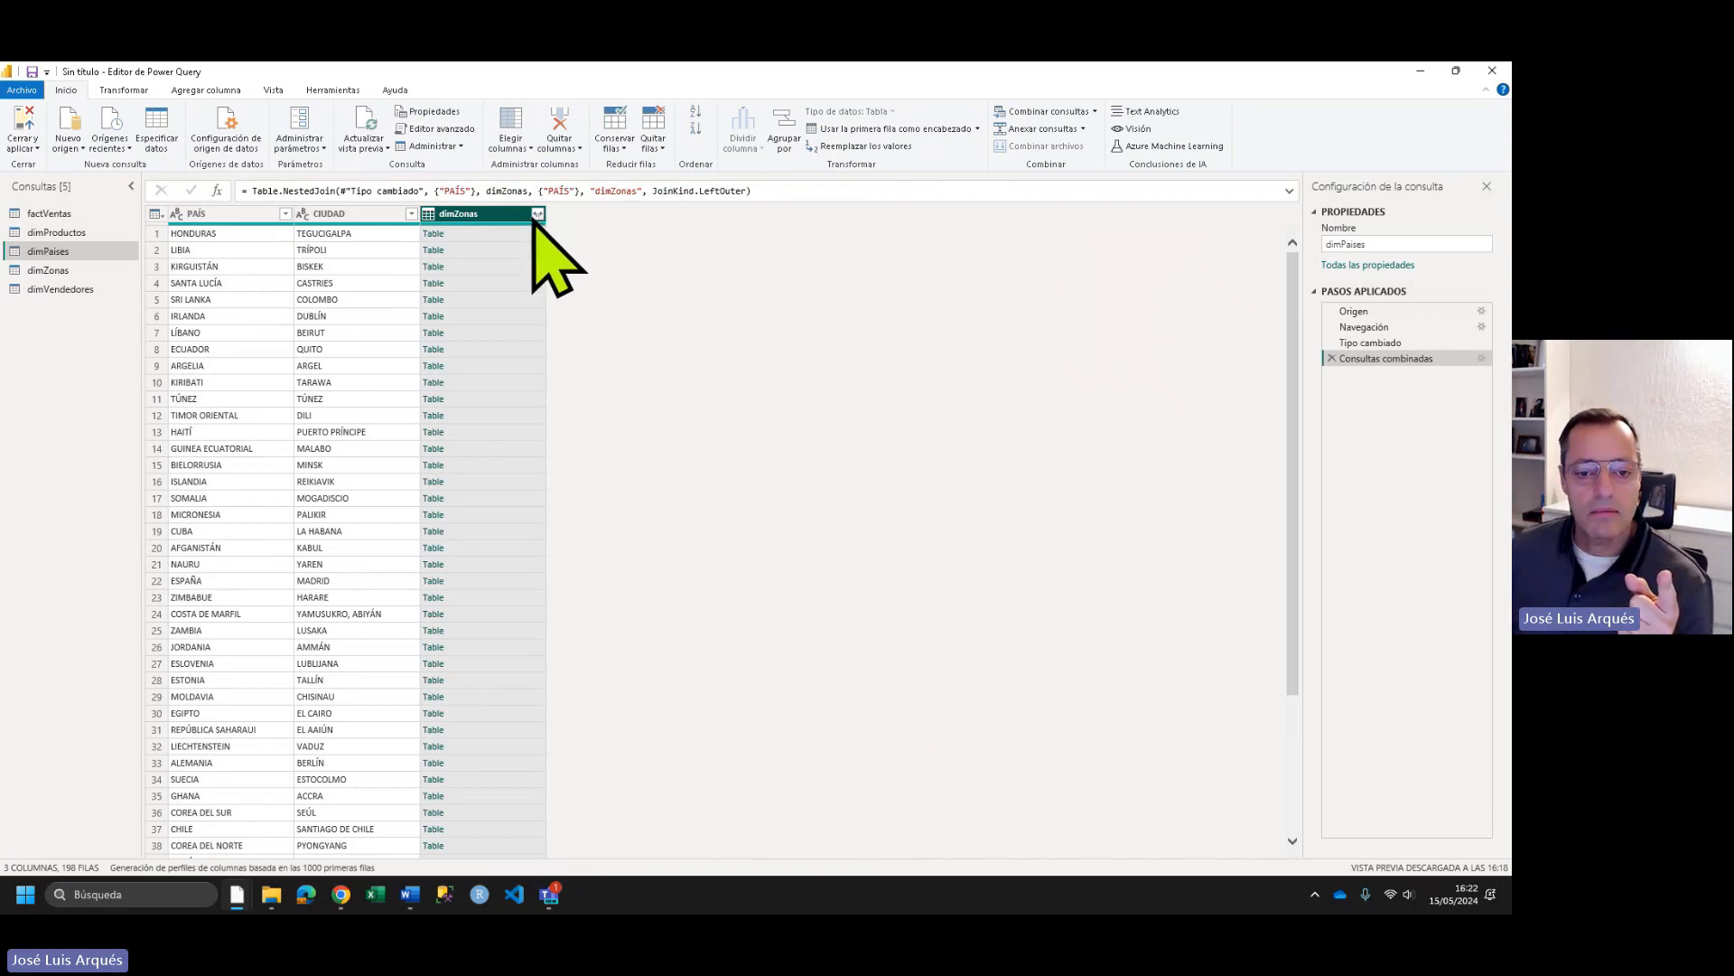
- Expand the merged dimZonas column in dimPaises to only COD.PAIS, without the original column name as prefix
left_click(538, 214)
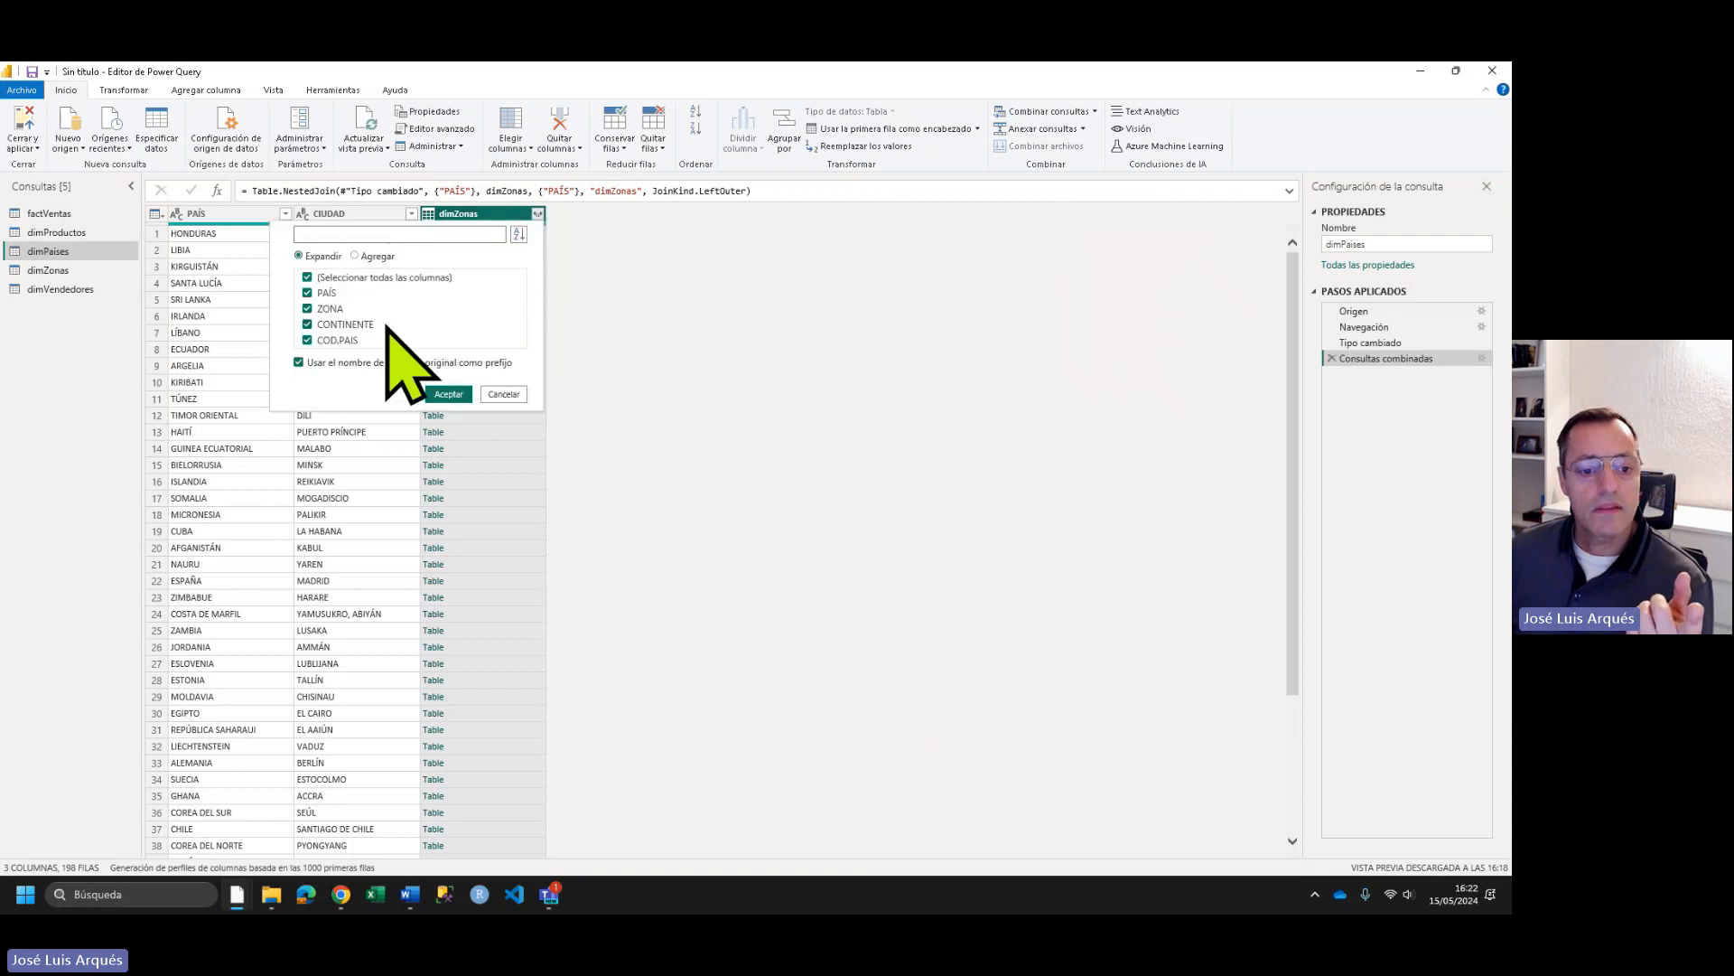
left_click(340, 278)
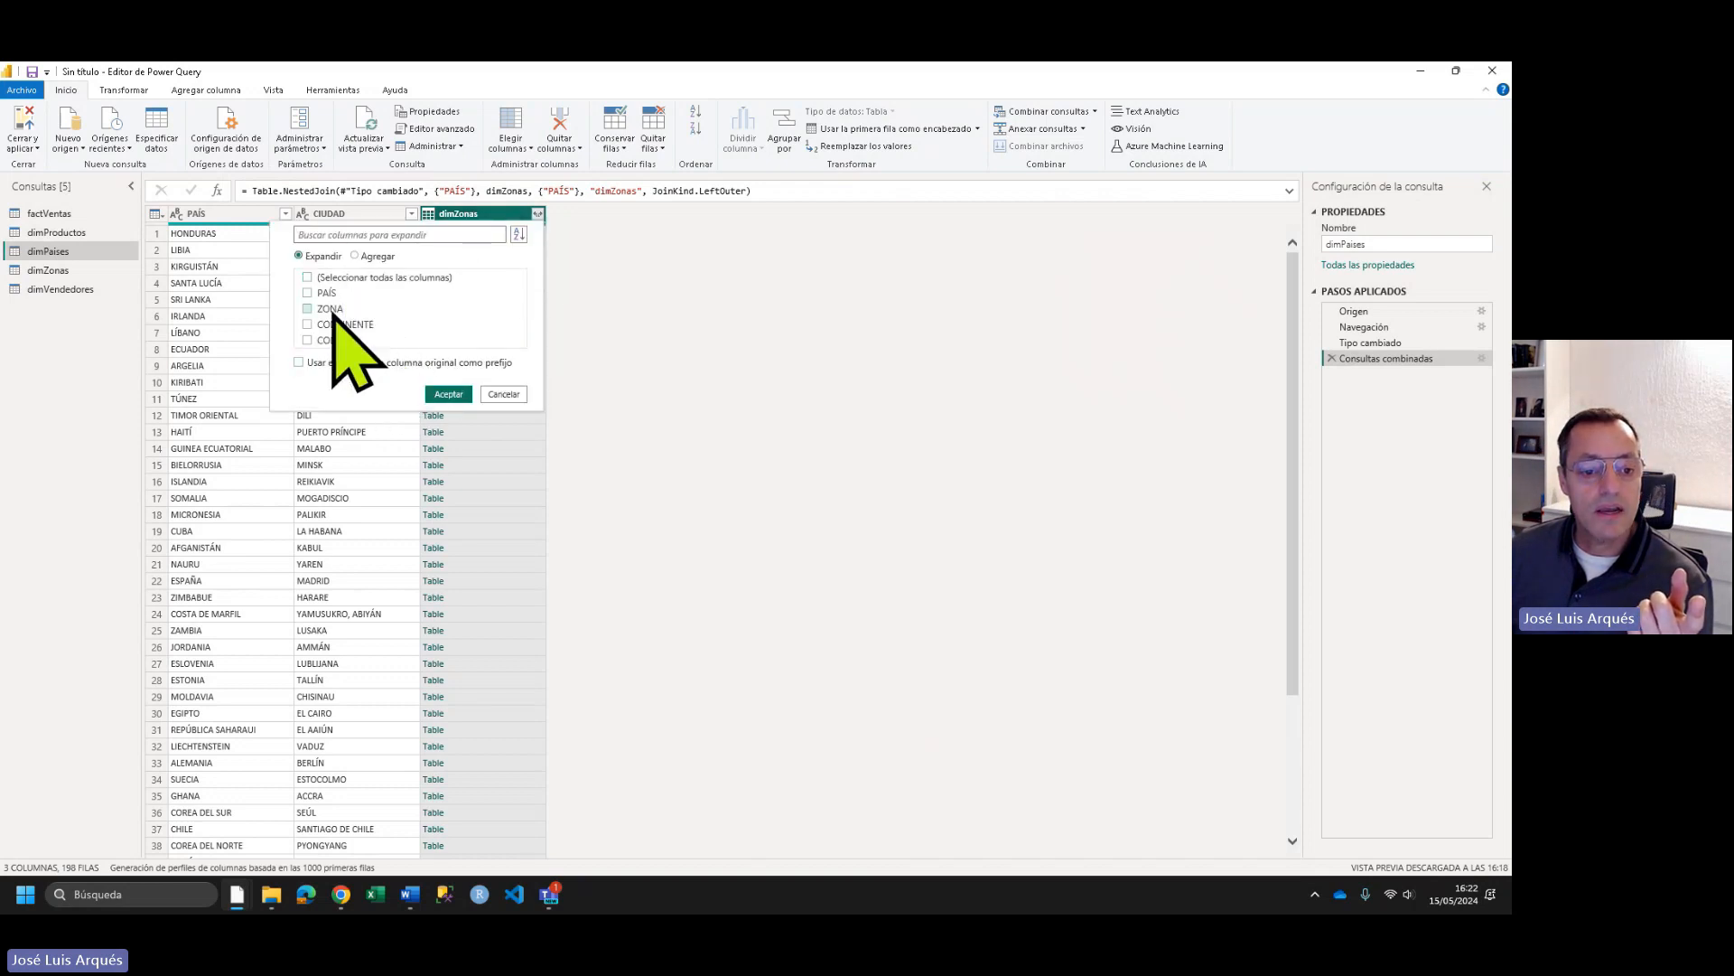
left_click(339, 340)
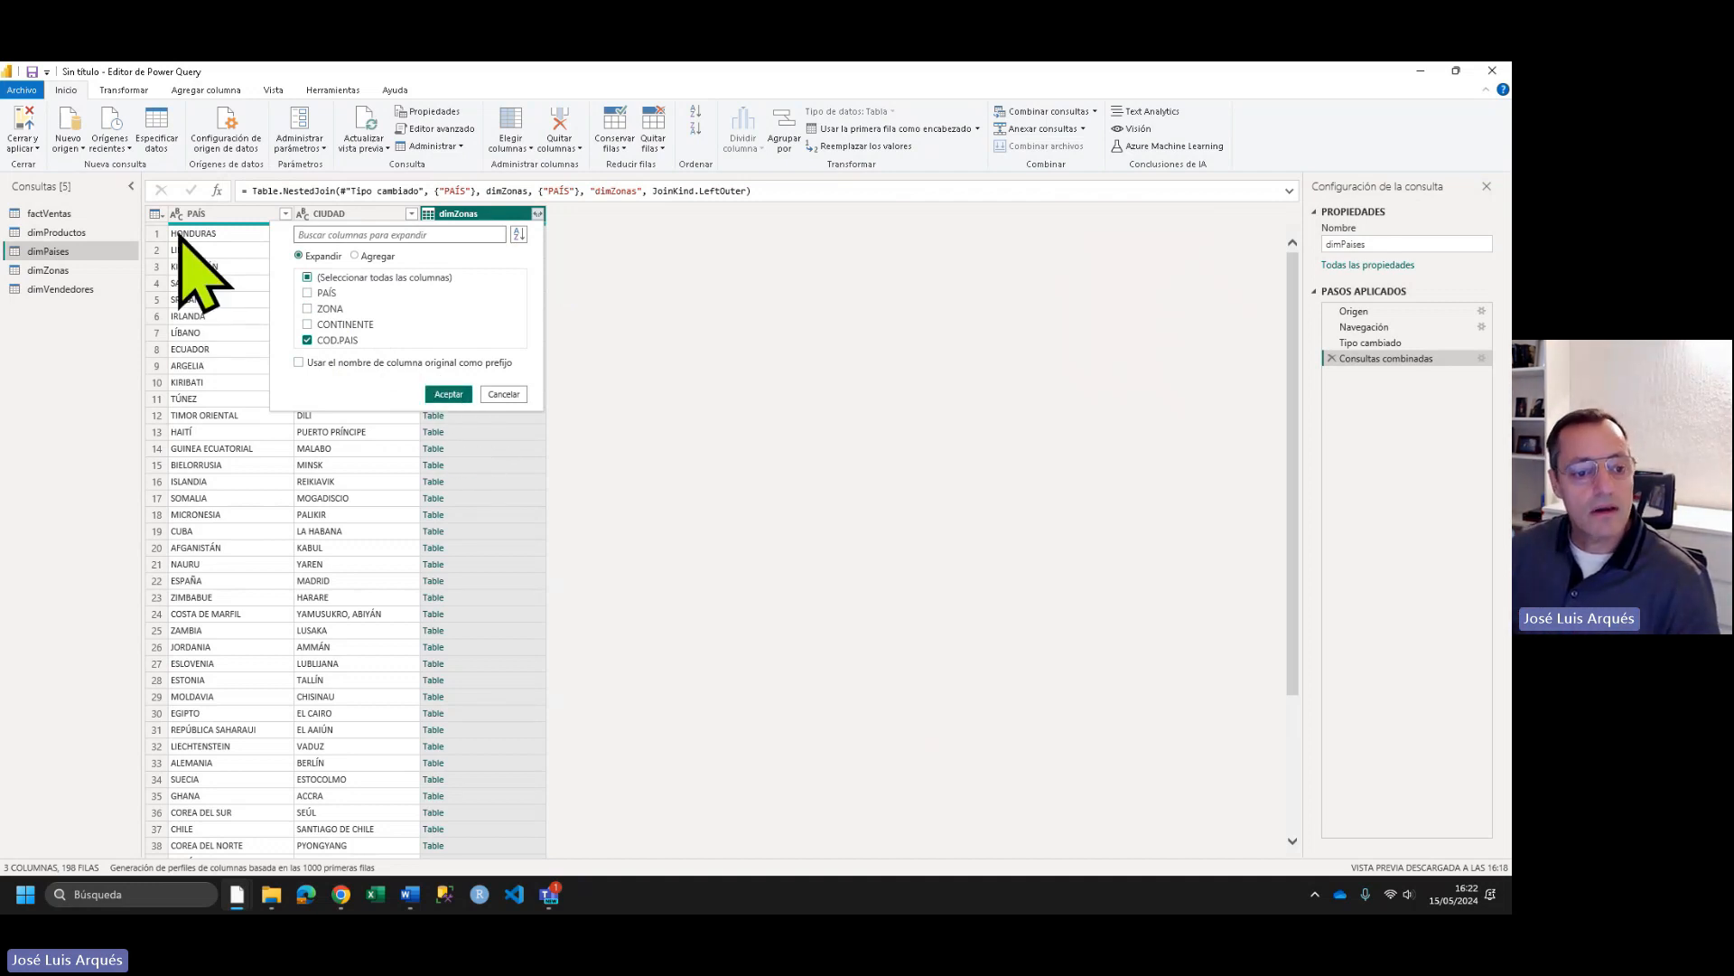
left_click(448, 394)
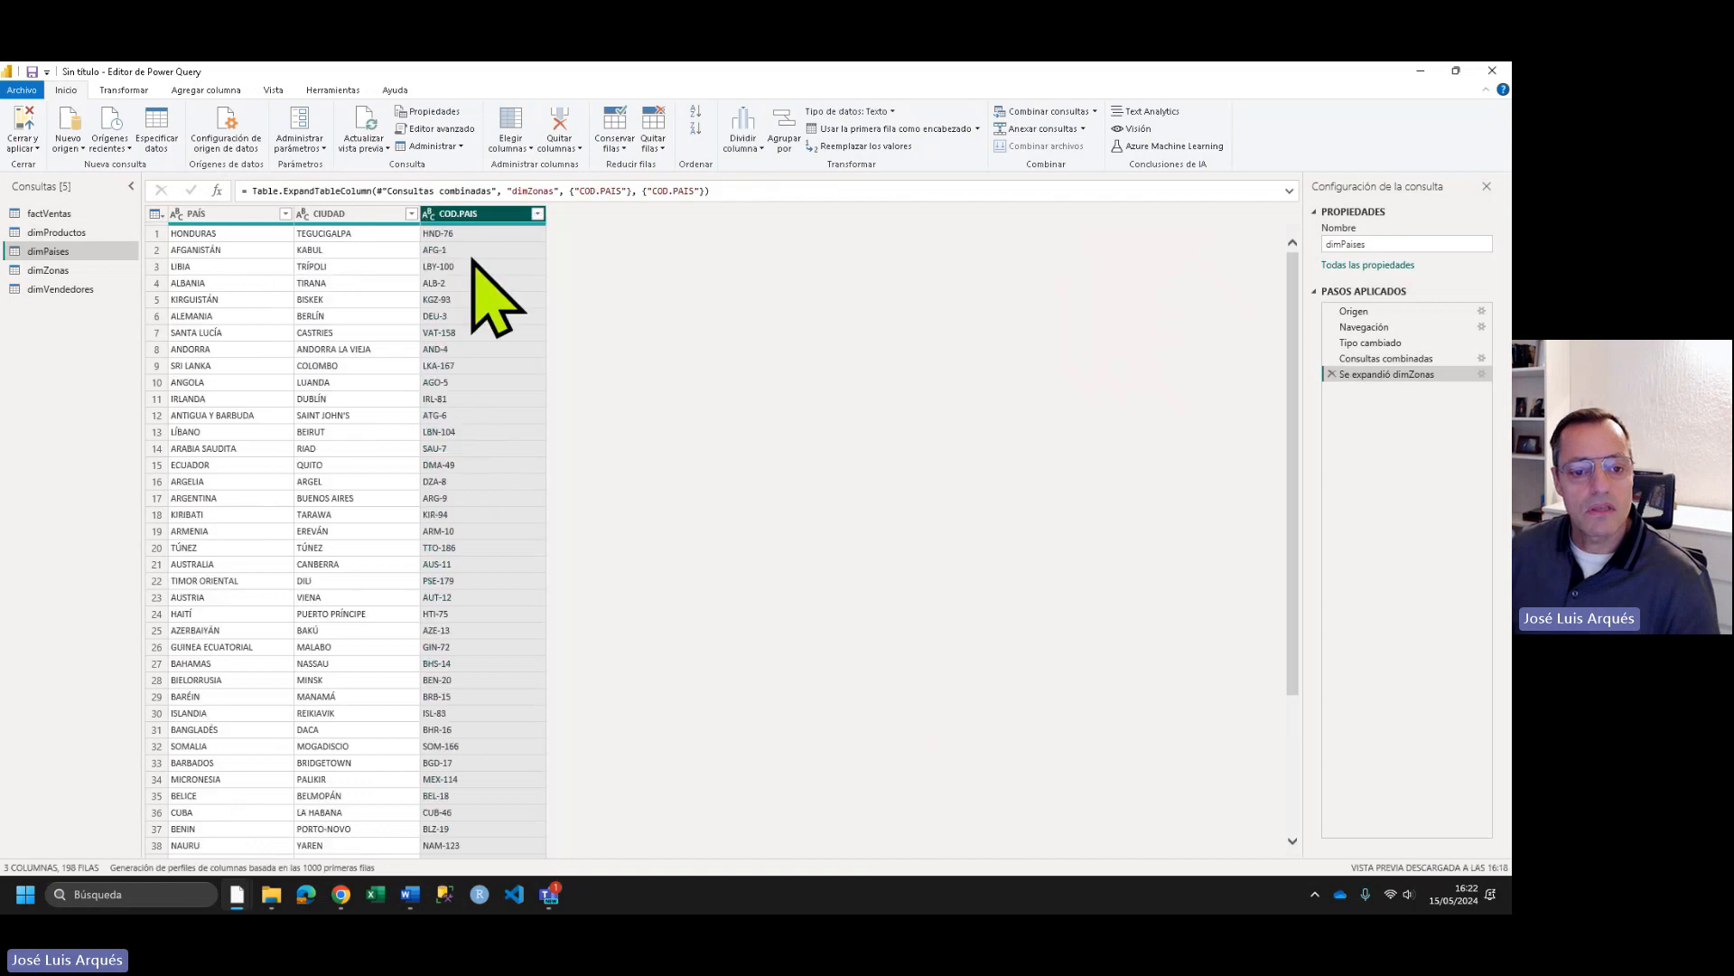
- Review the dimZonas, dimPaises and dimProductos queries and examine the PAÍS, CIUDAD, RESPONSABLE and SKU PRODUCTO columns of factVentas
left_click(68, 271)
left_click(71, 251)
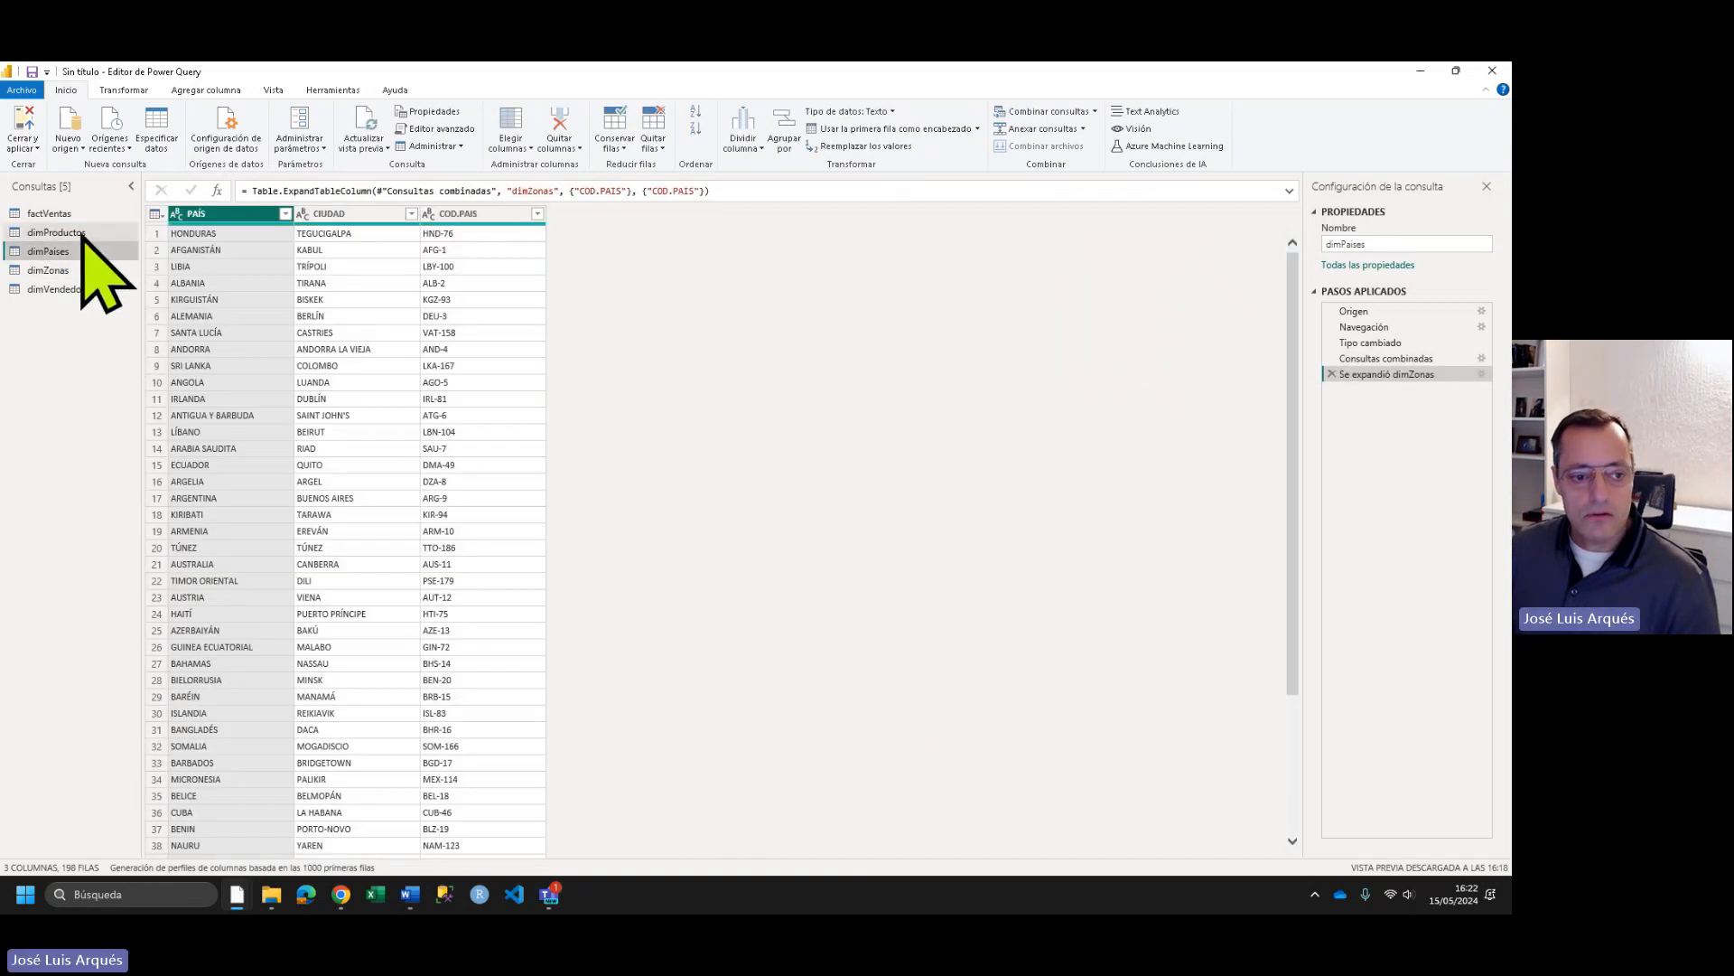
left_click(79, 234)
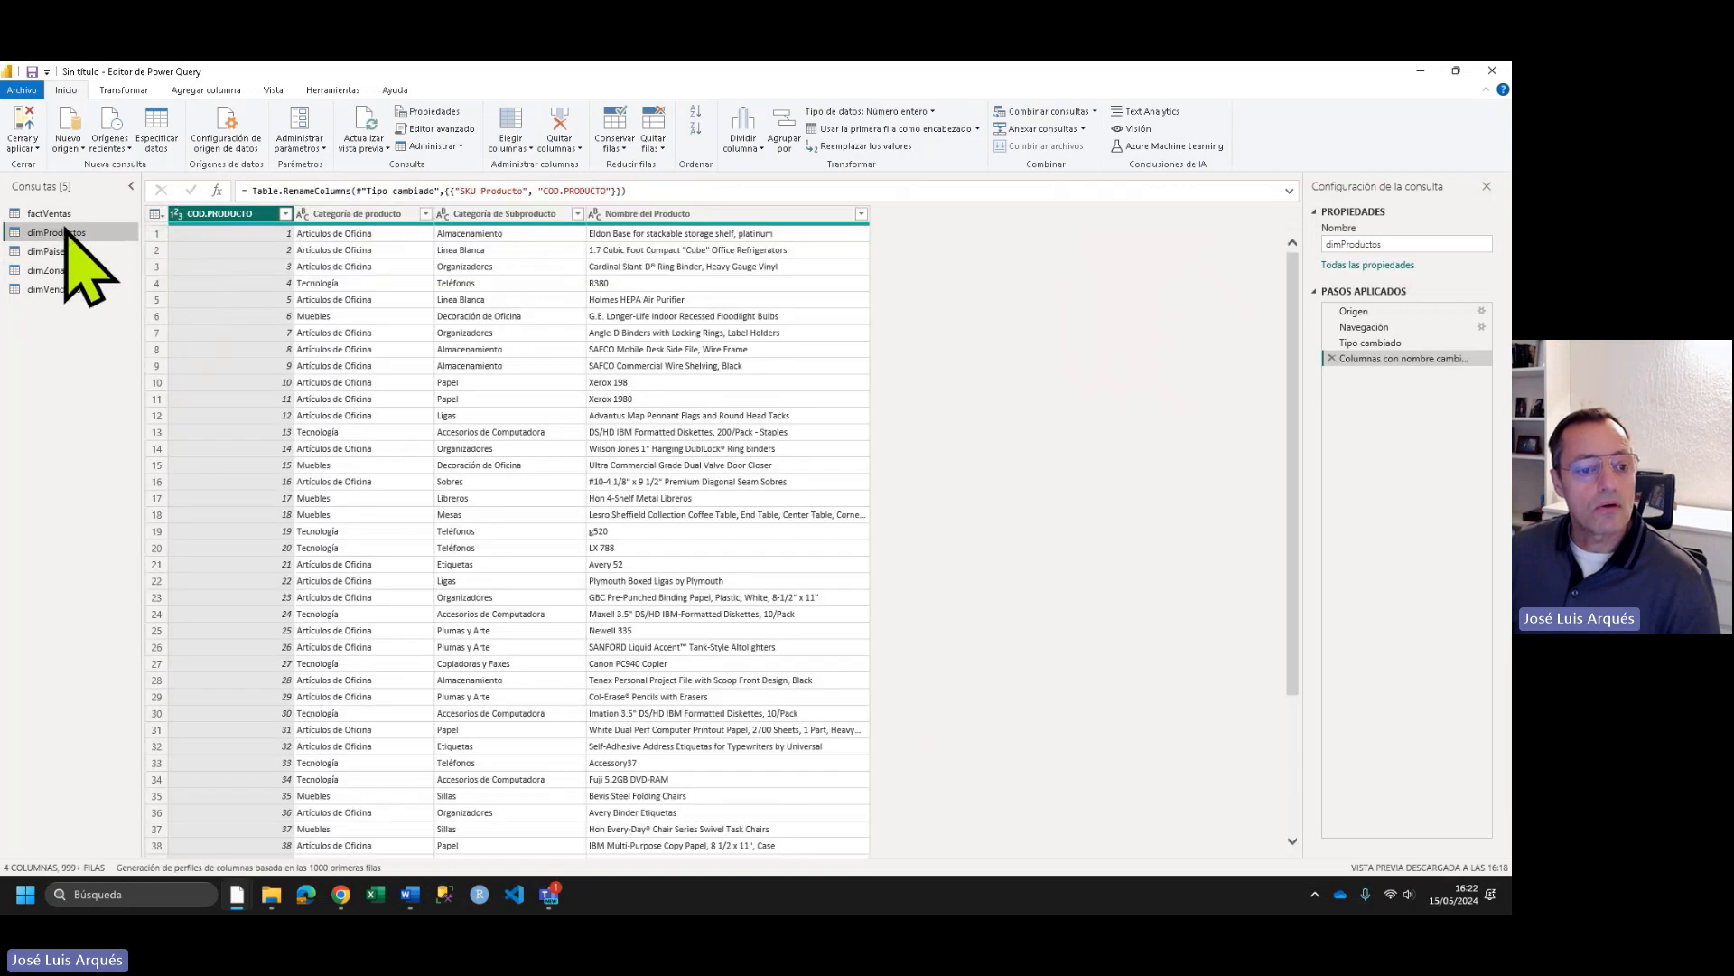
left_click(65, 217)
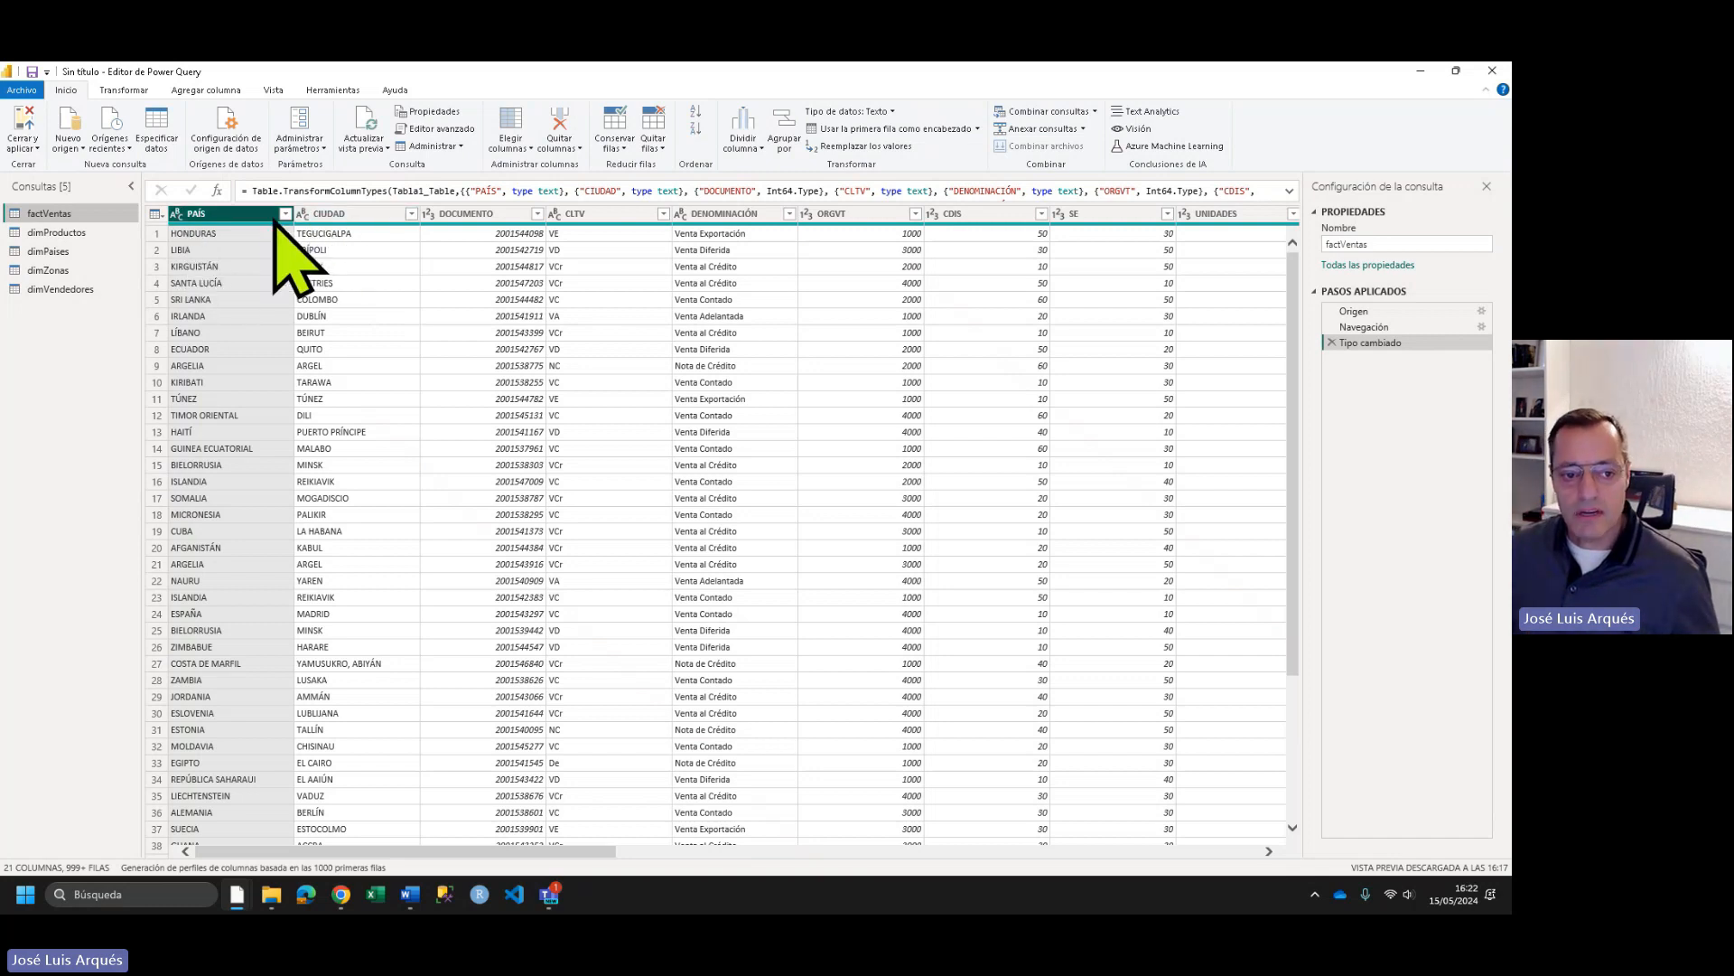
left_click(310, 213)
left_click(241, 213)
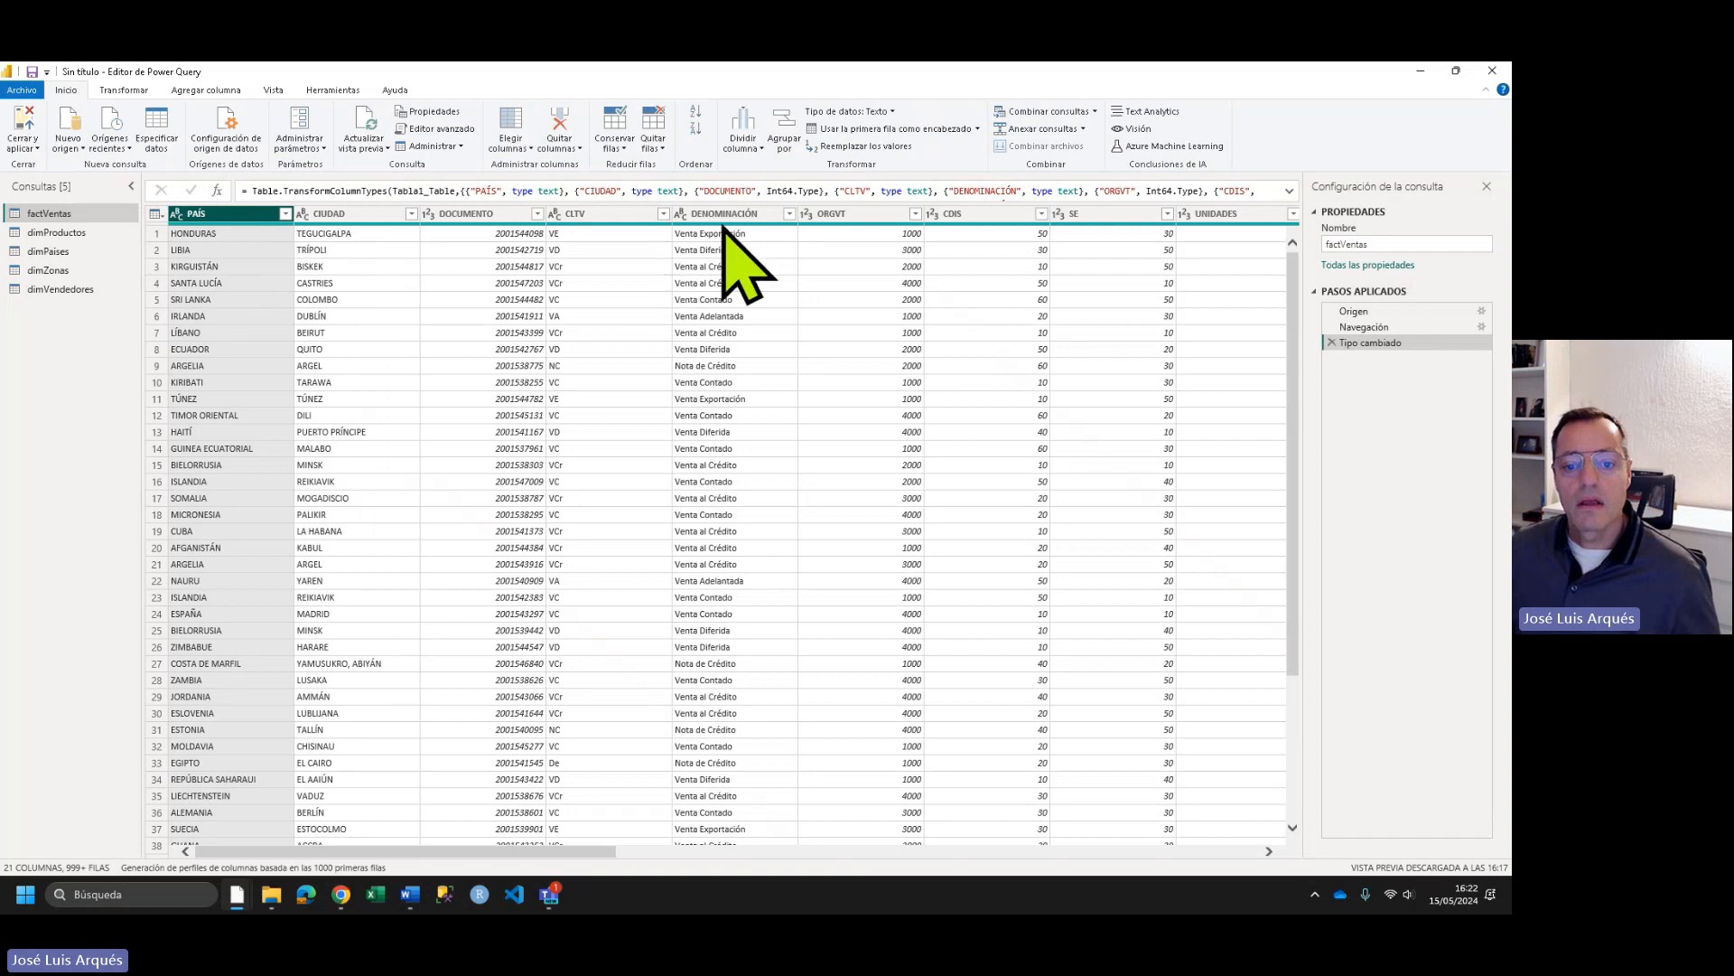
left_click(1001, 851)
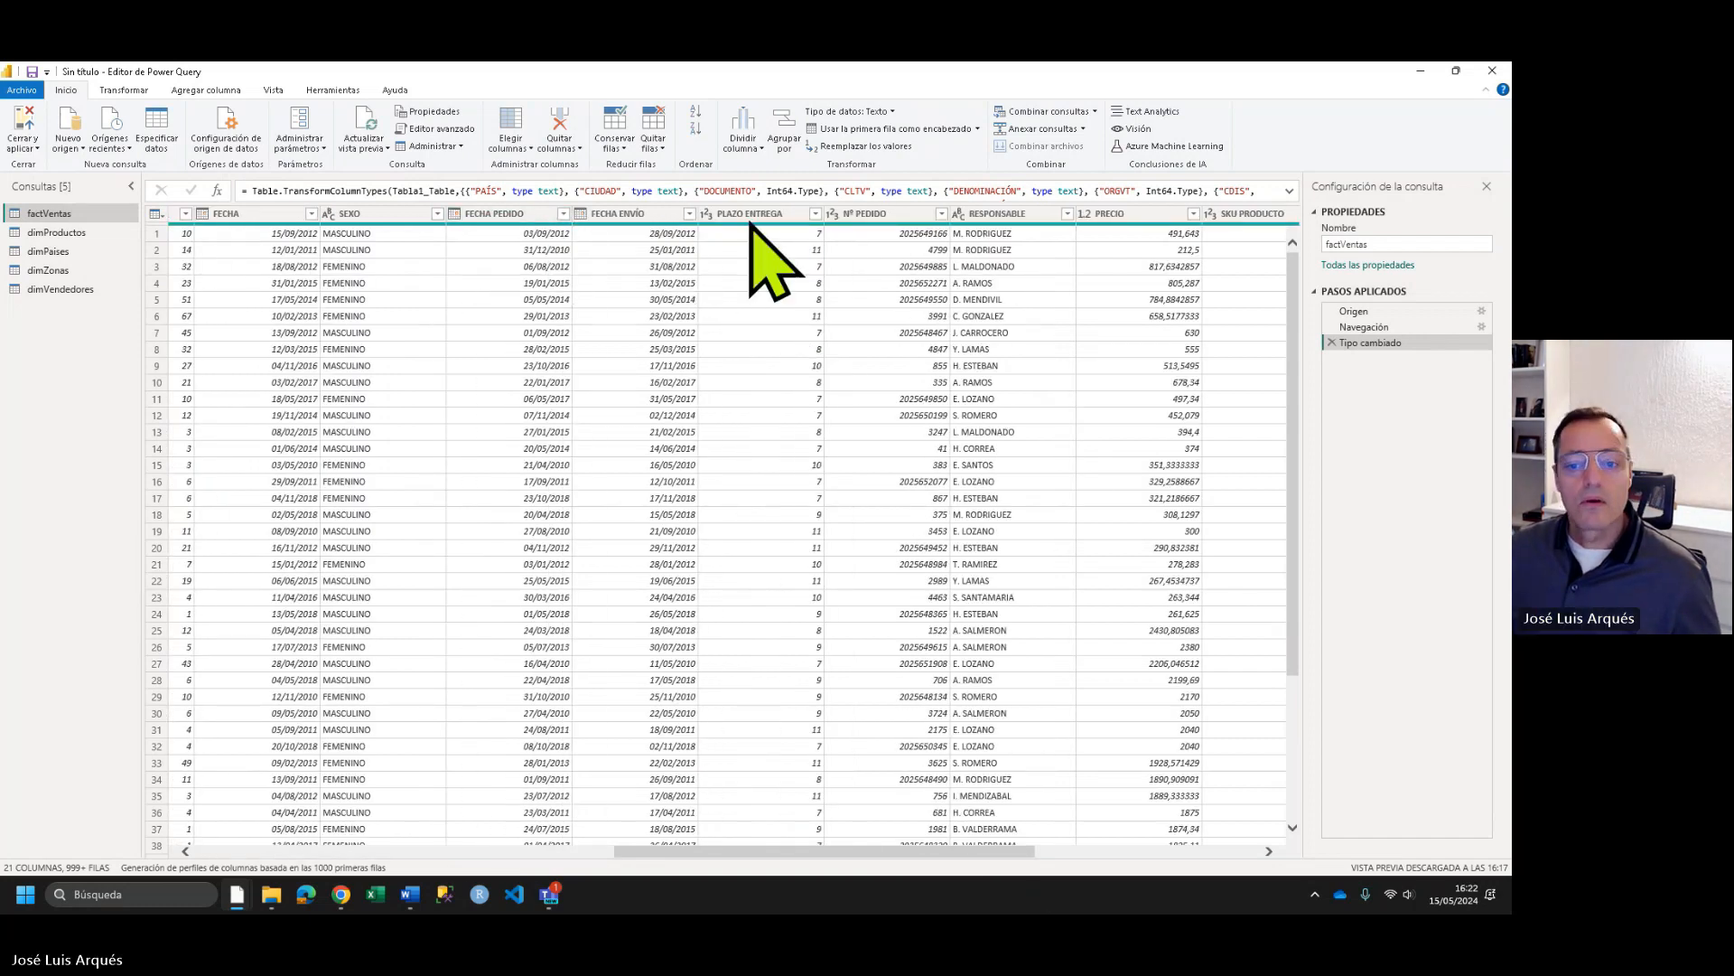
left_click(994, 214)
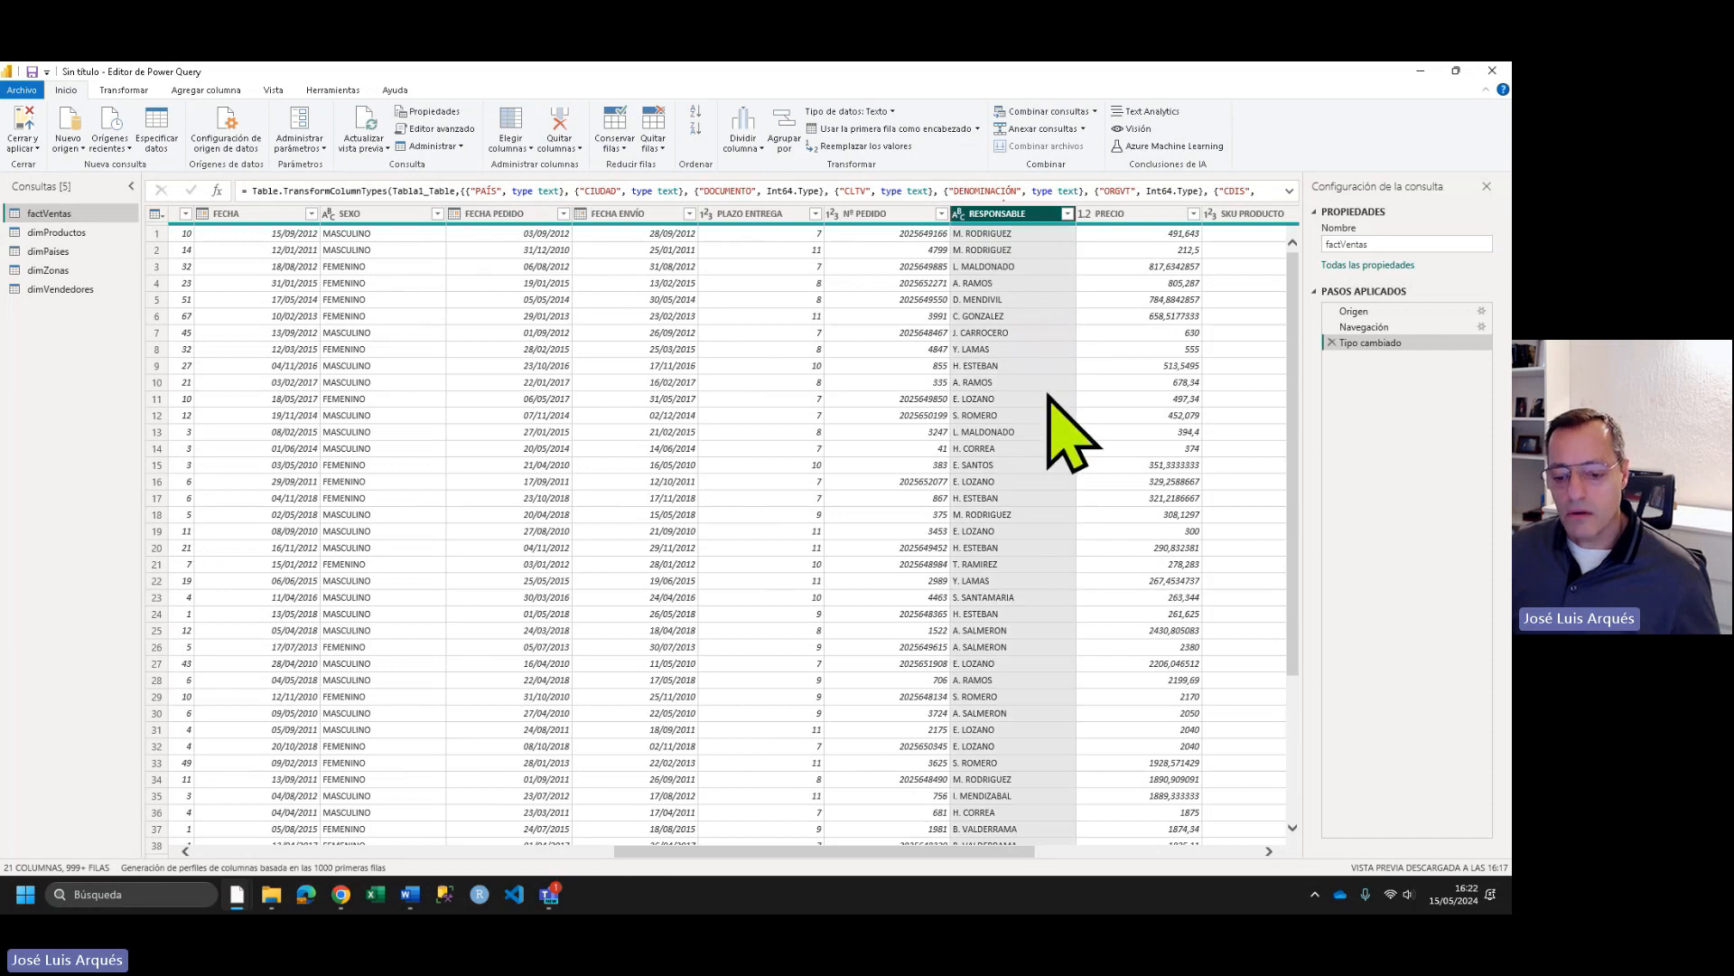
left_click(1087, 850)
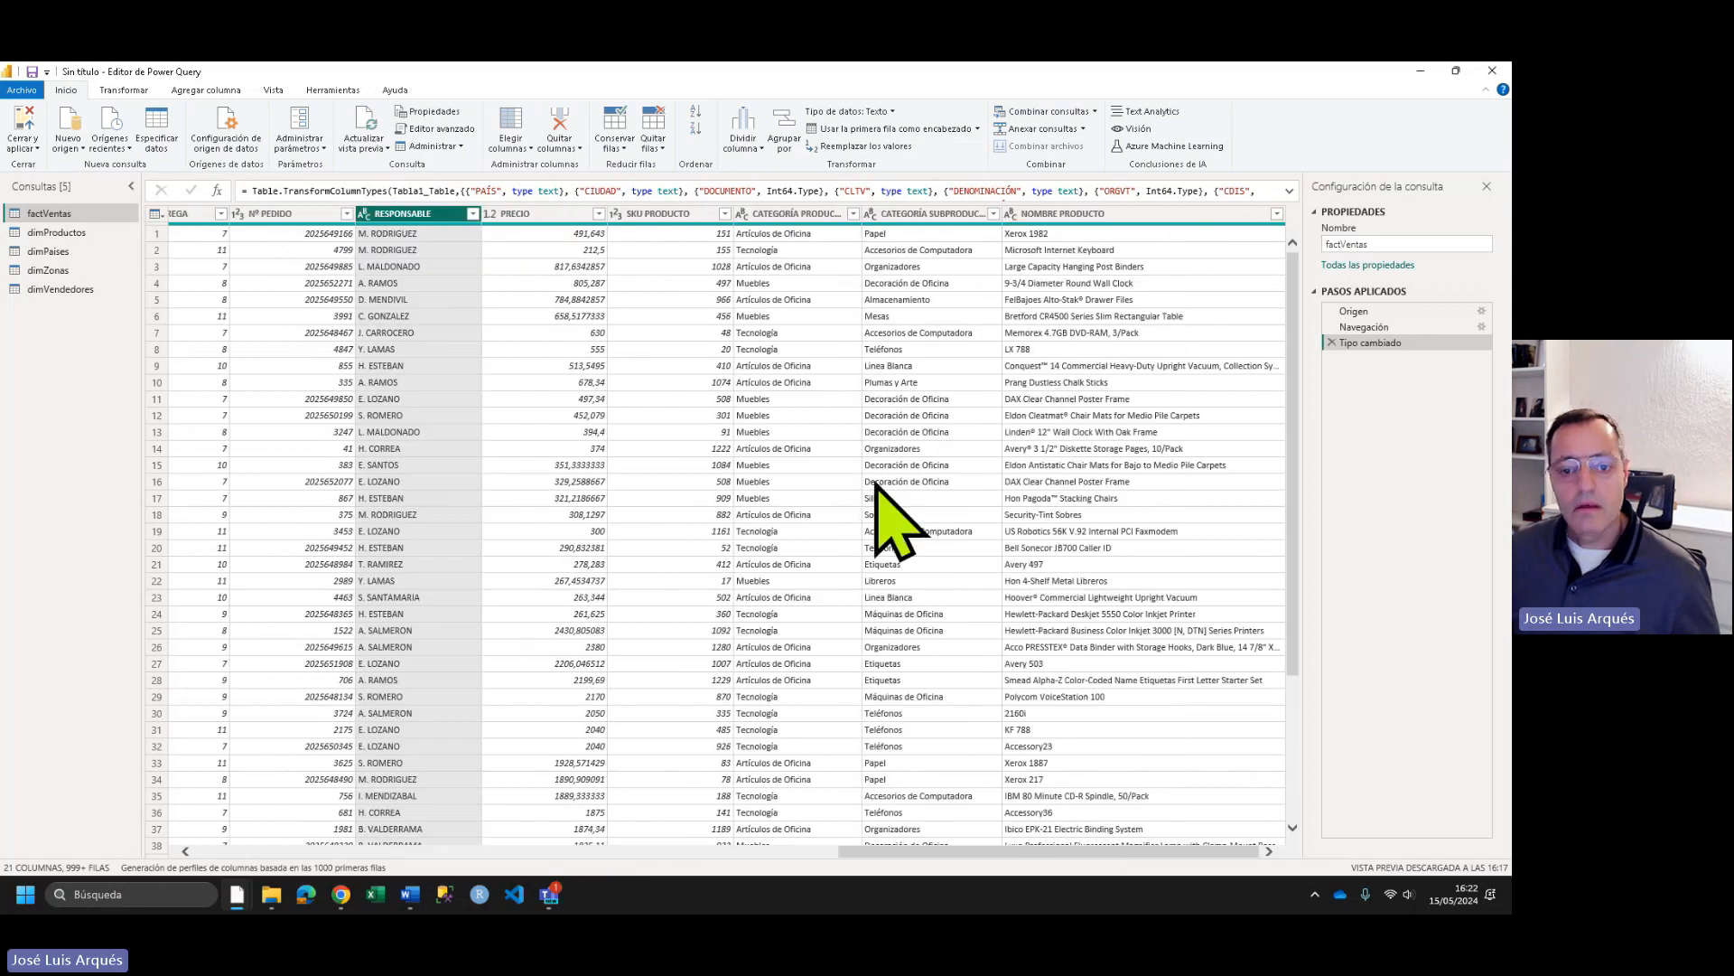
left_click(676, 217)
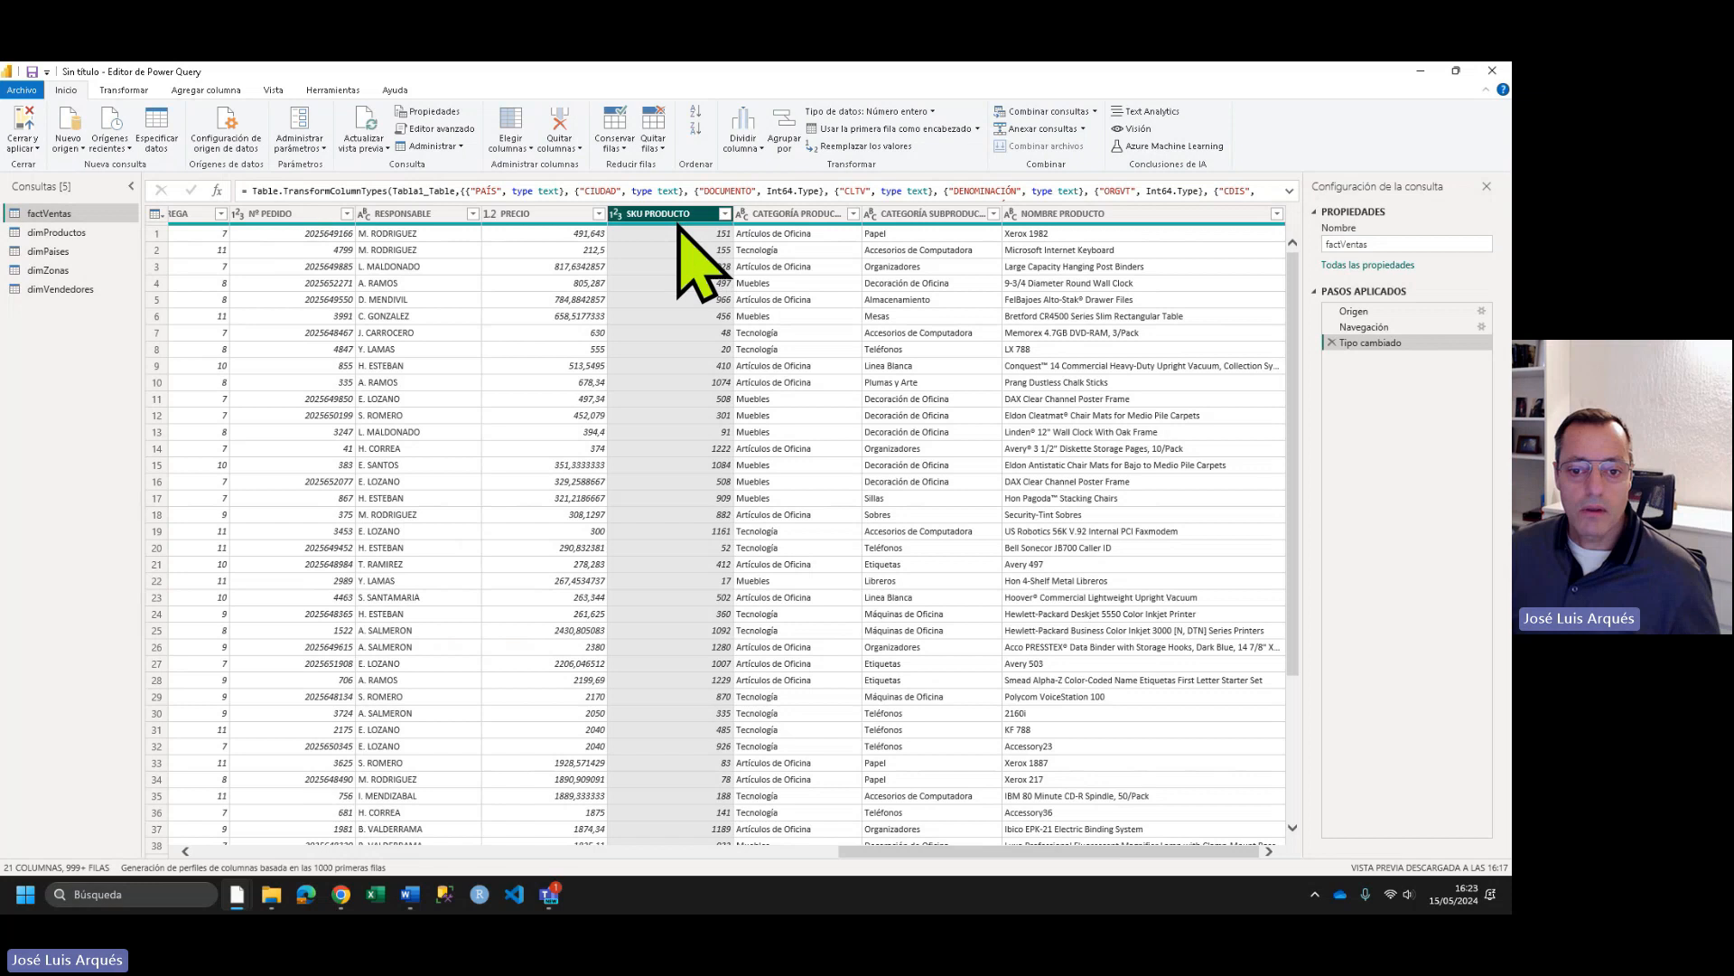
- Remove the CATEGORÍA PRODUCTO, CATEGORÍA SUBPRODUCTO and NOMBRE PRODUCTO columns from factVentas and rename SKU PRODUCTO as COD.PRODUCTO
left_click(813, 215)
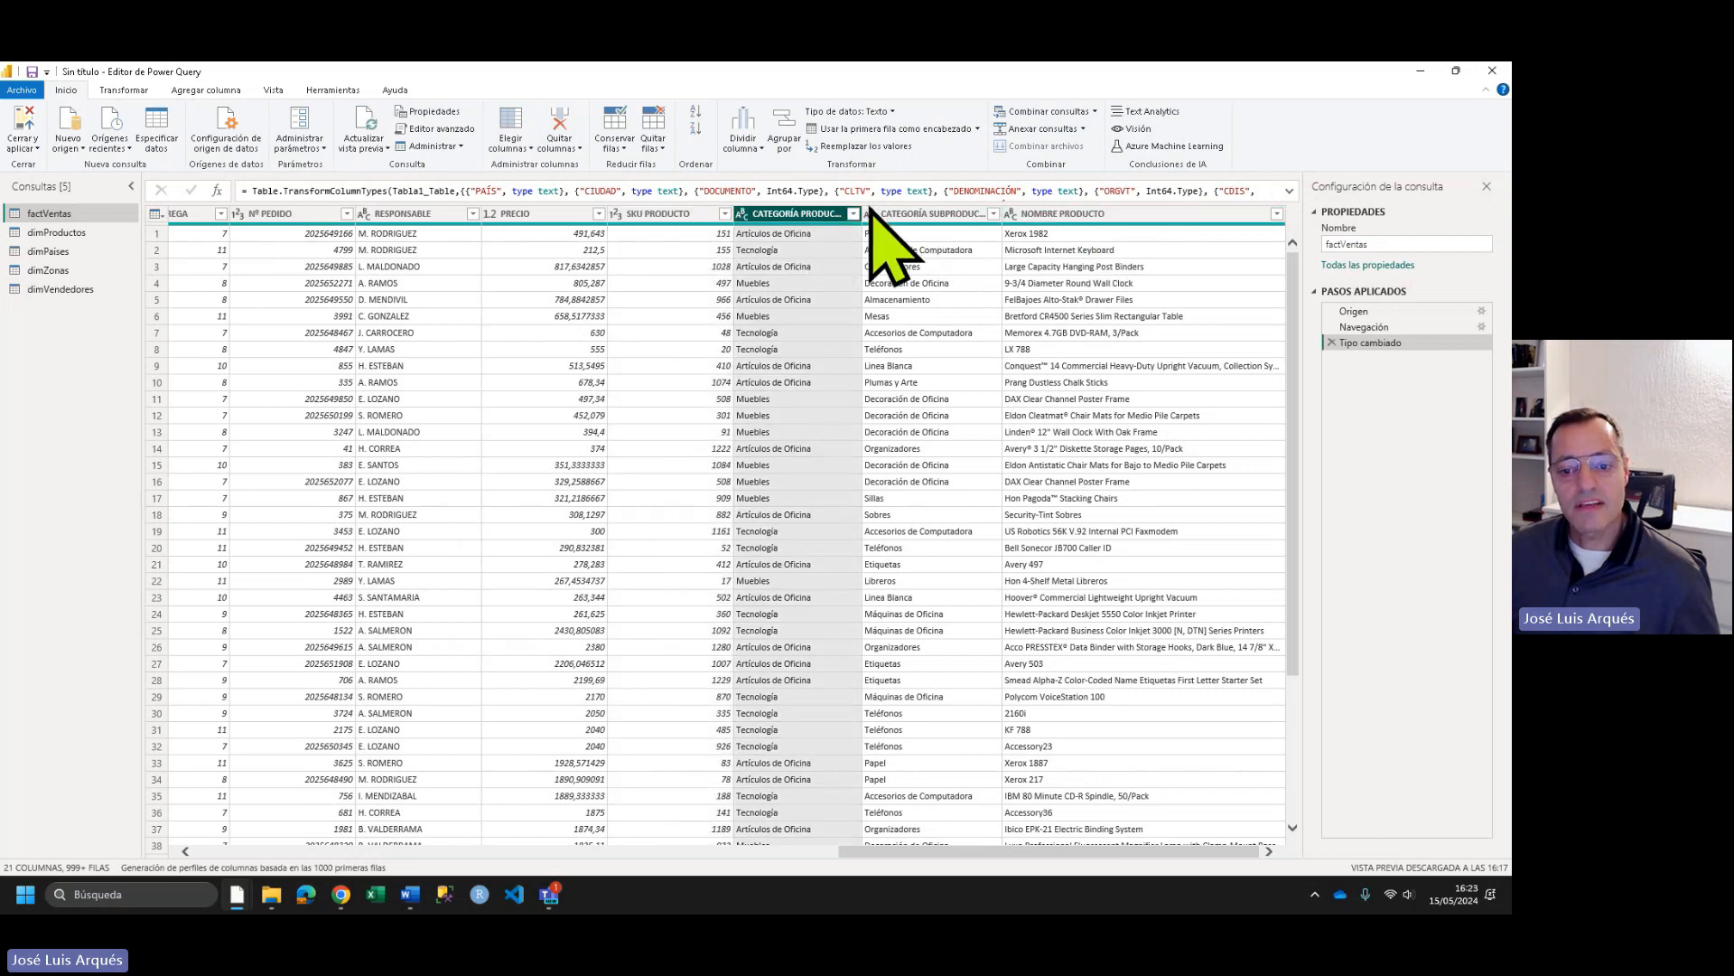
left_click(960, 217, "ctrl")
left_click(1020, 215, "ctrl")
right_click(821, 215)
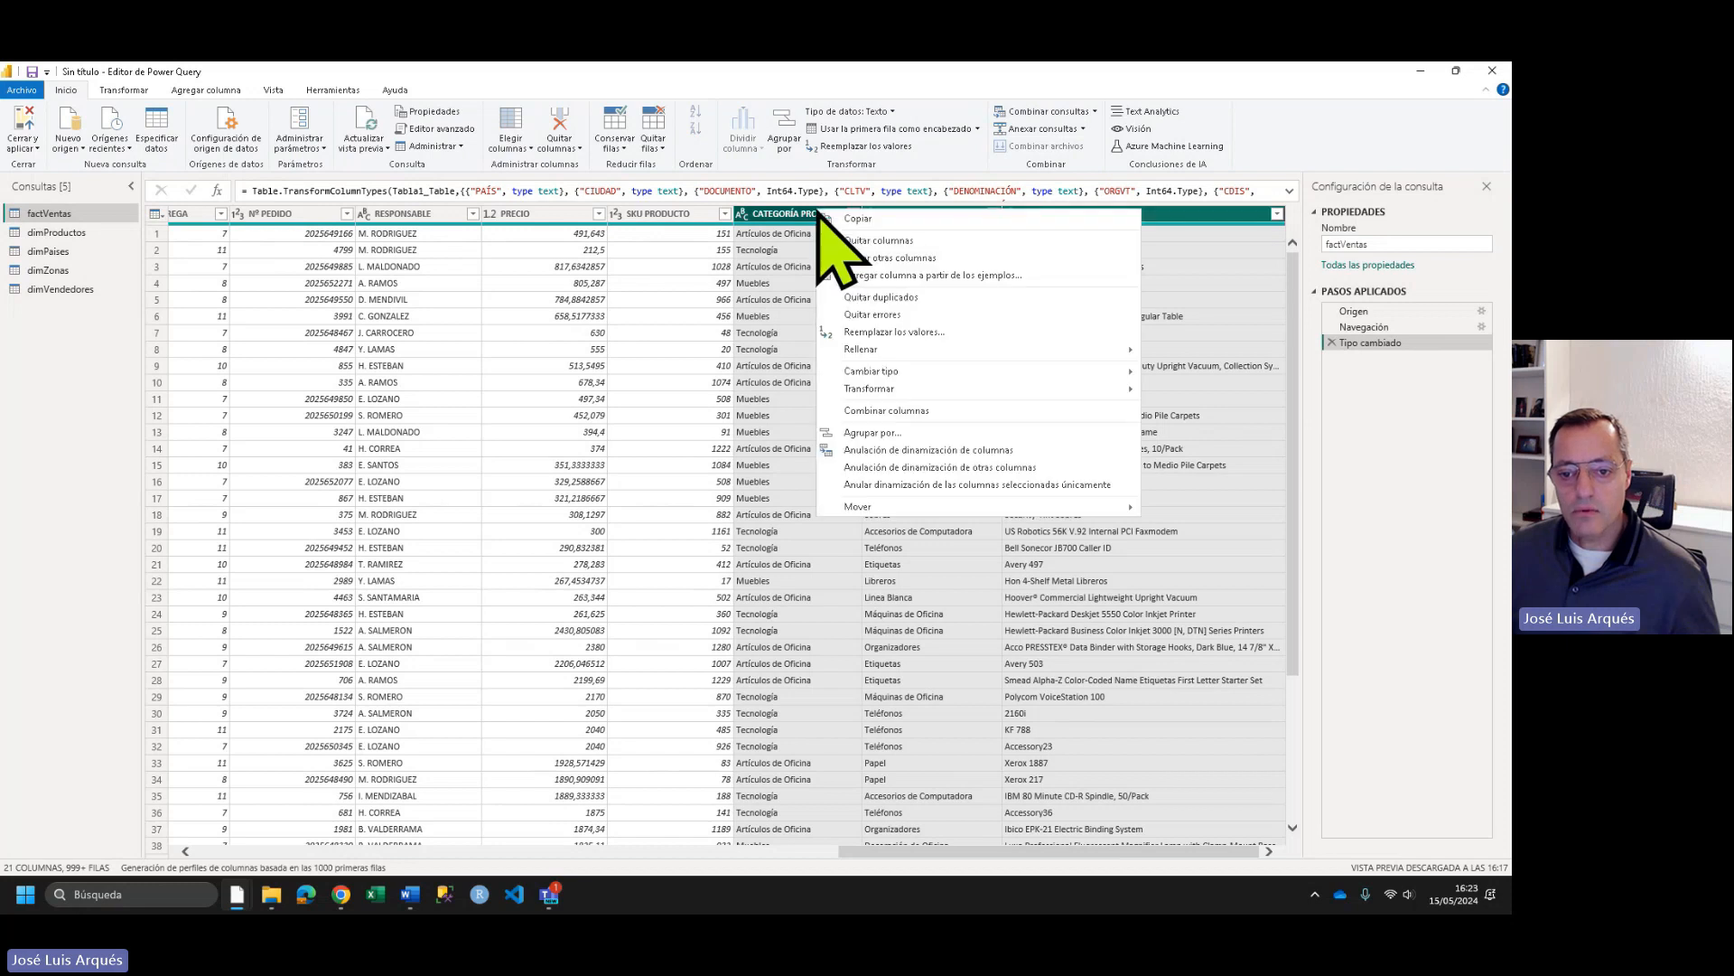
left_click(867, 240)
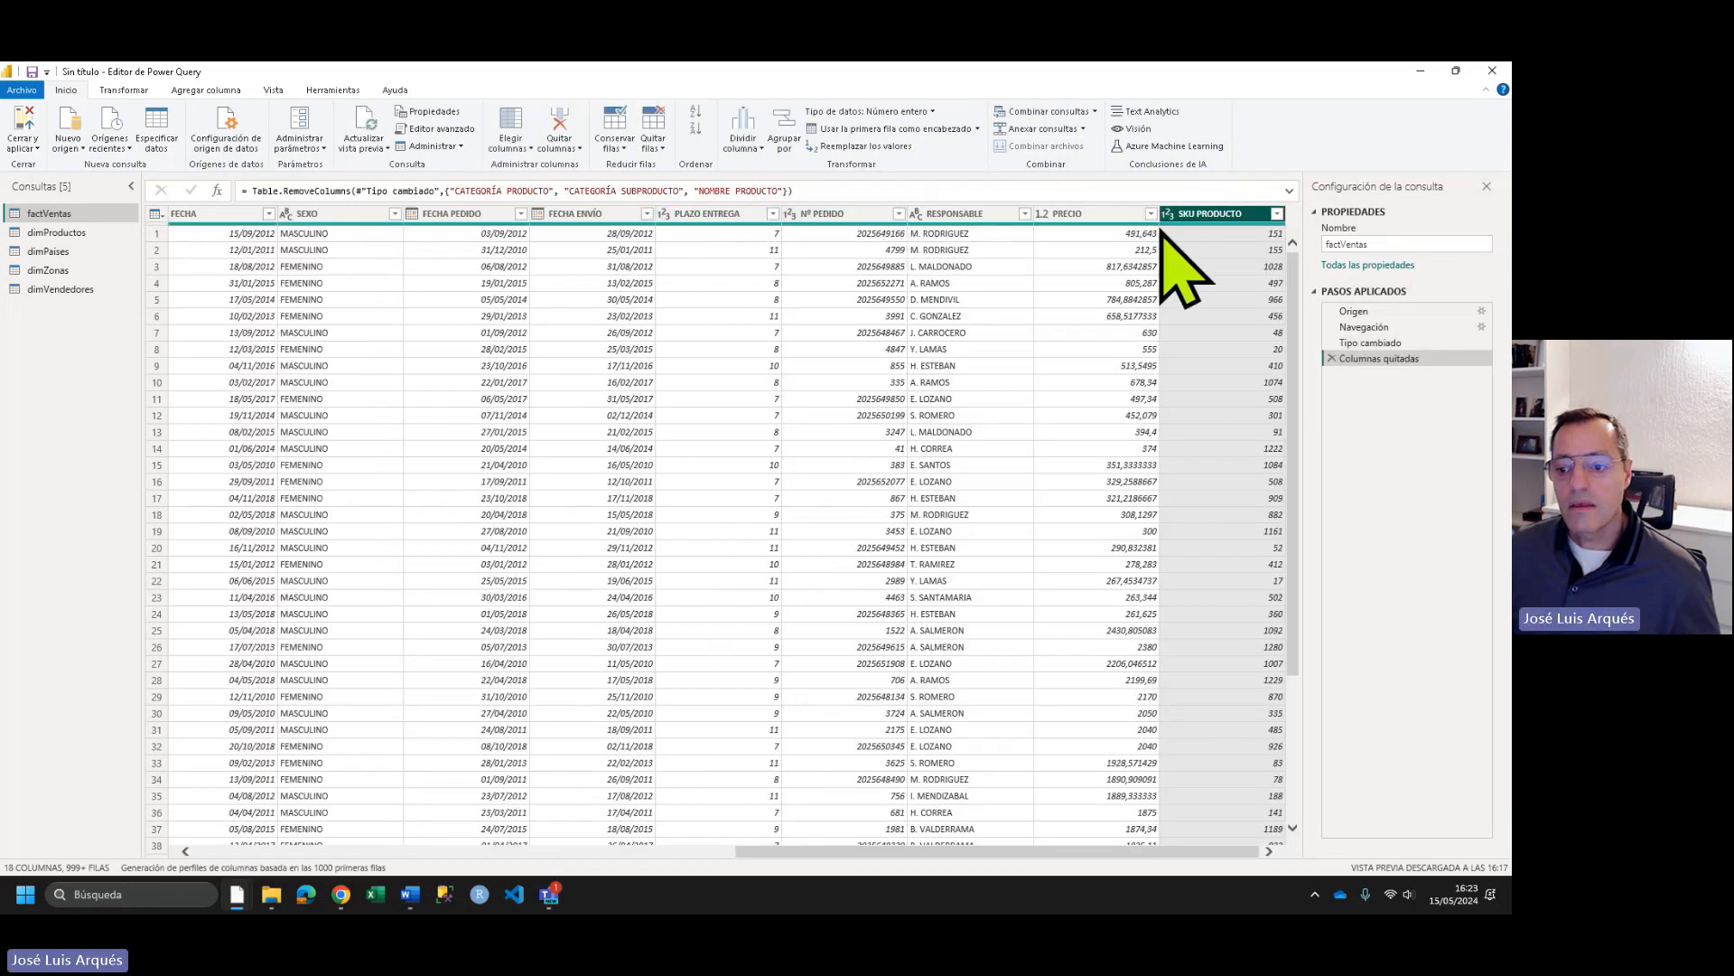
double_click(1201, 215)
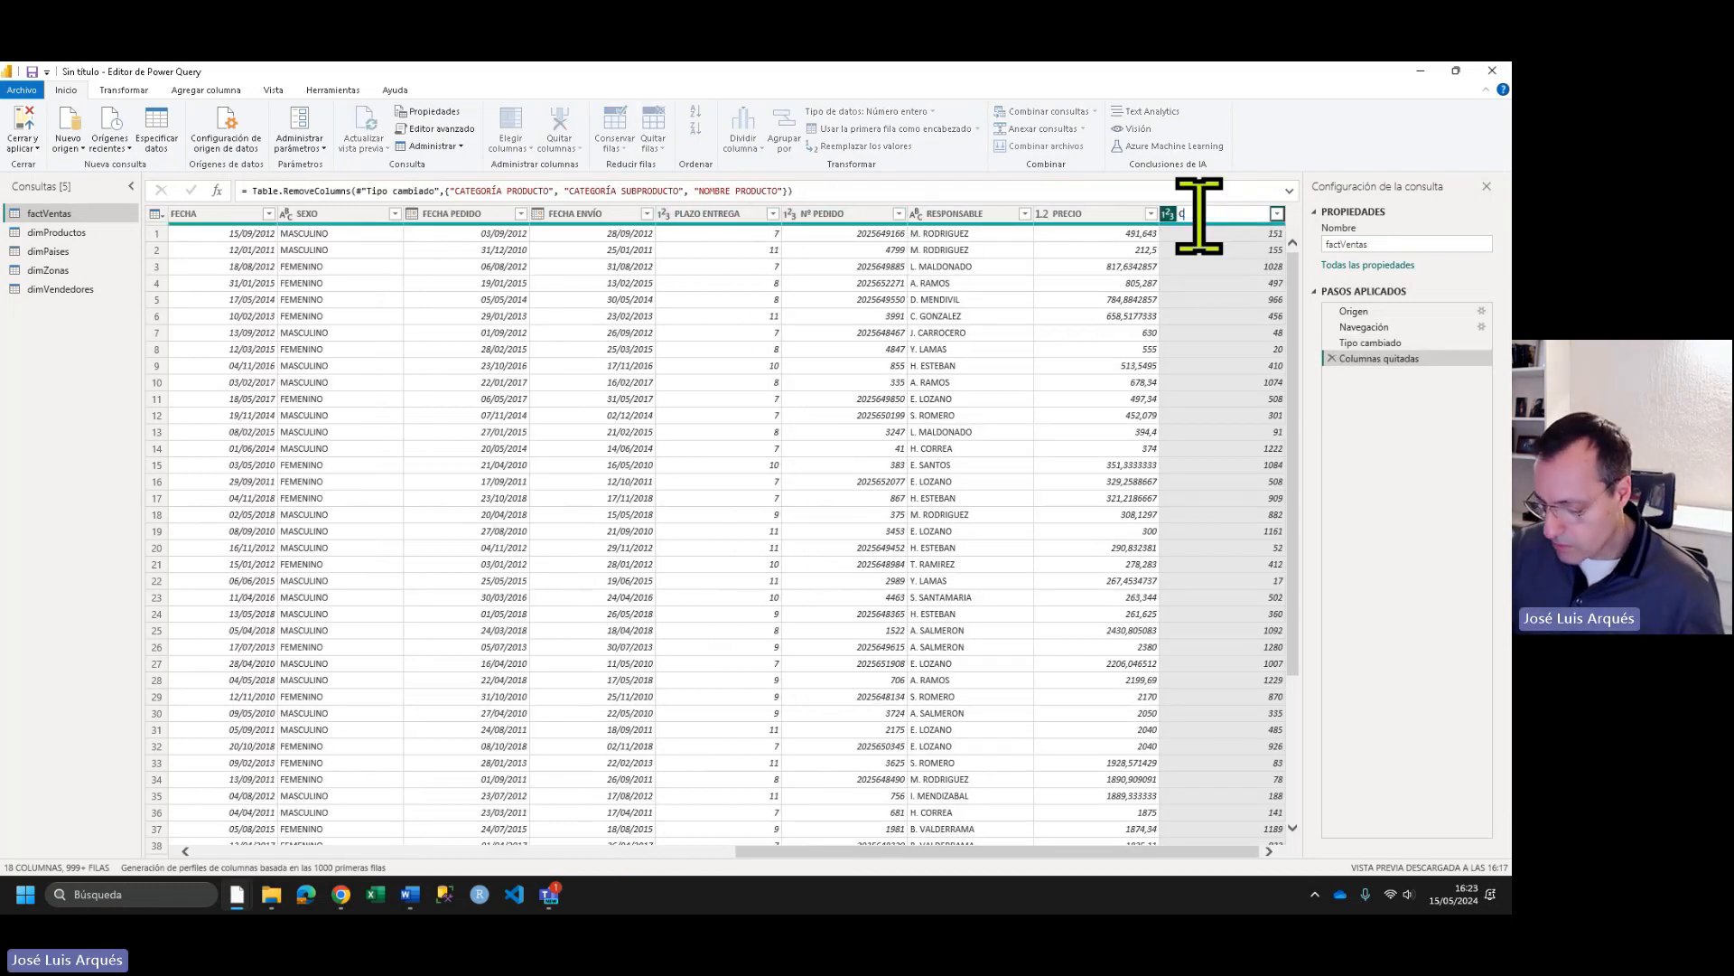
key("Return")
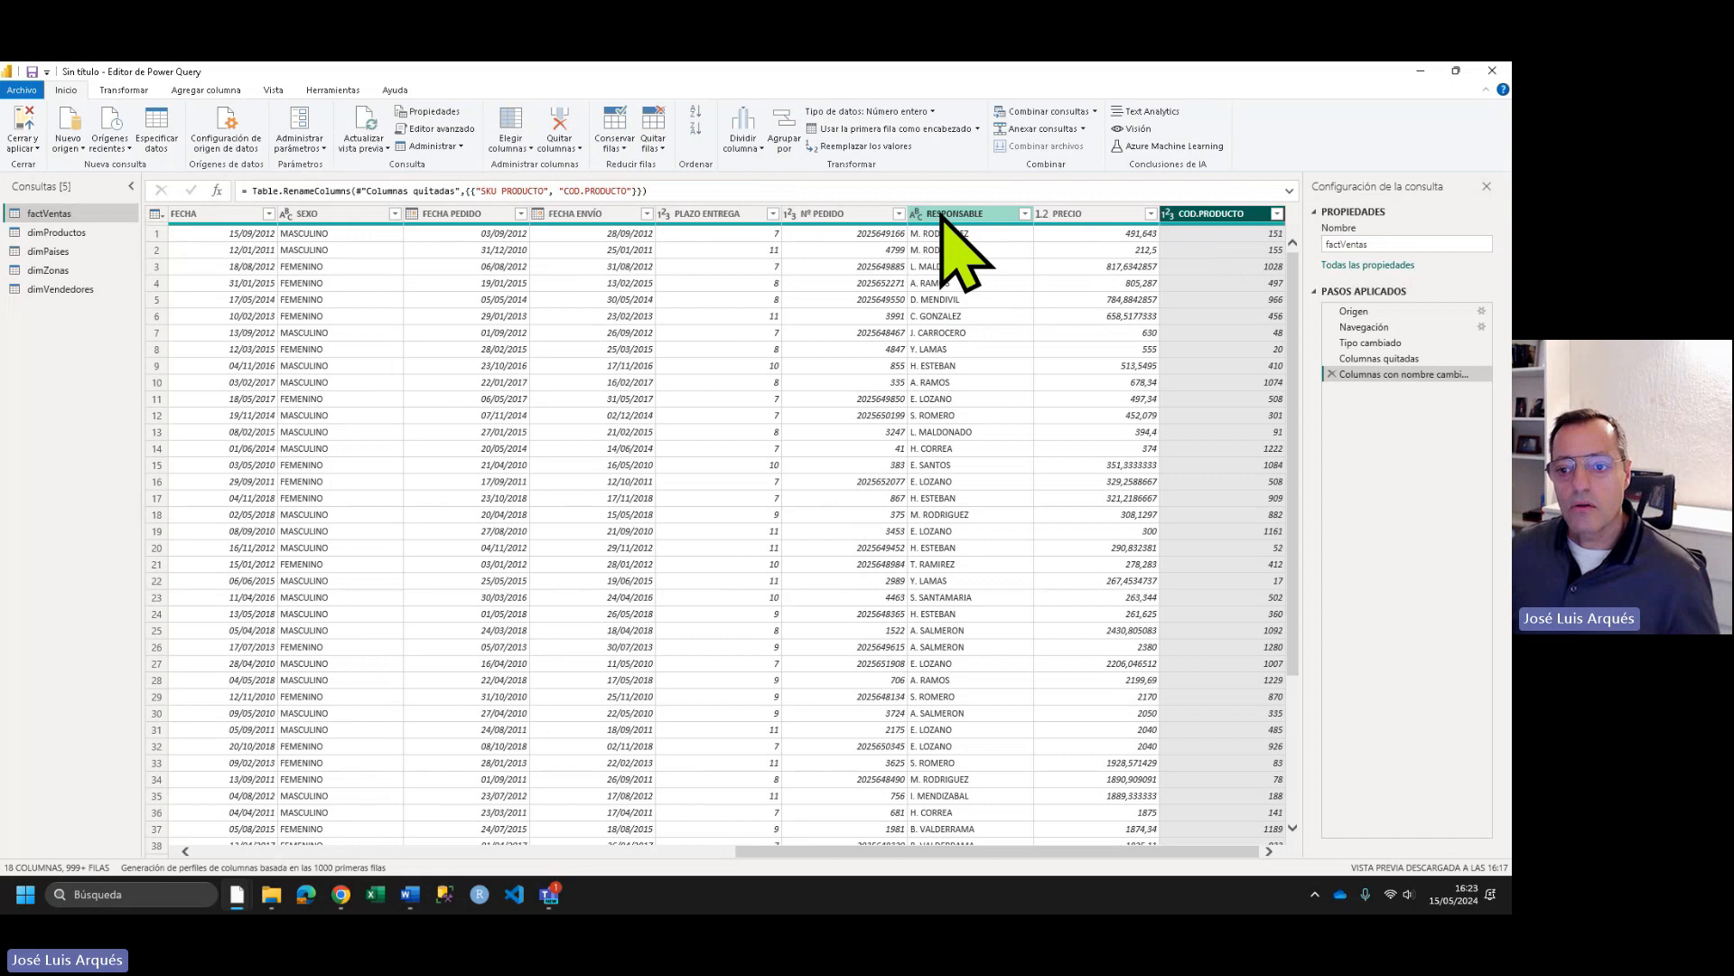
- Merge factVentas with dimVendedores, matching the RESPONSABLE column to VENDEDOR with a left outer join
left_click(1048, 111)
left_click(1039, 134)
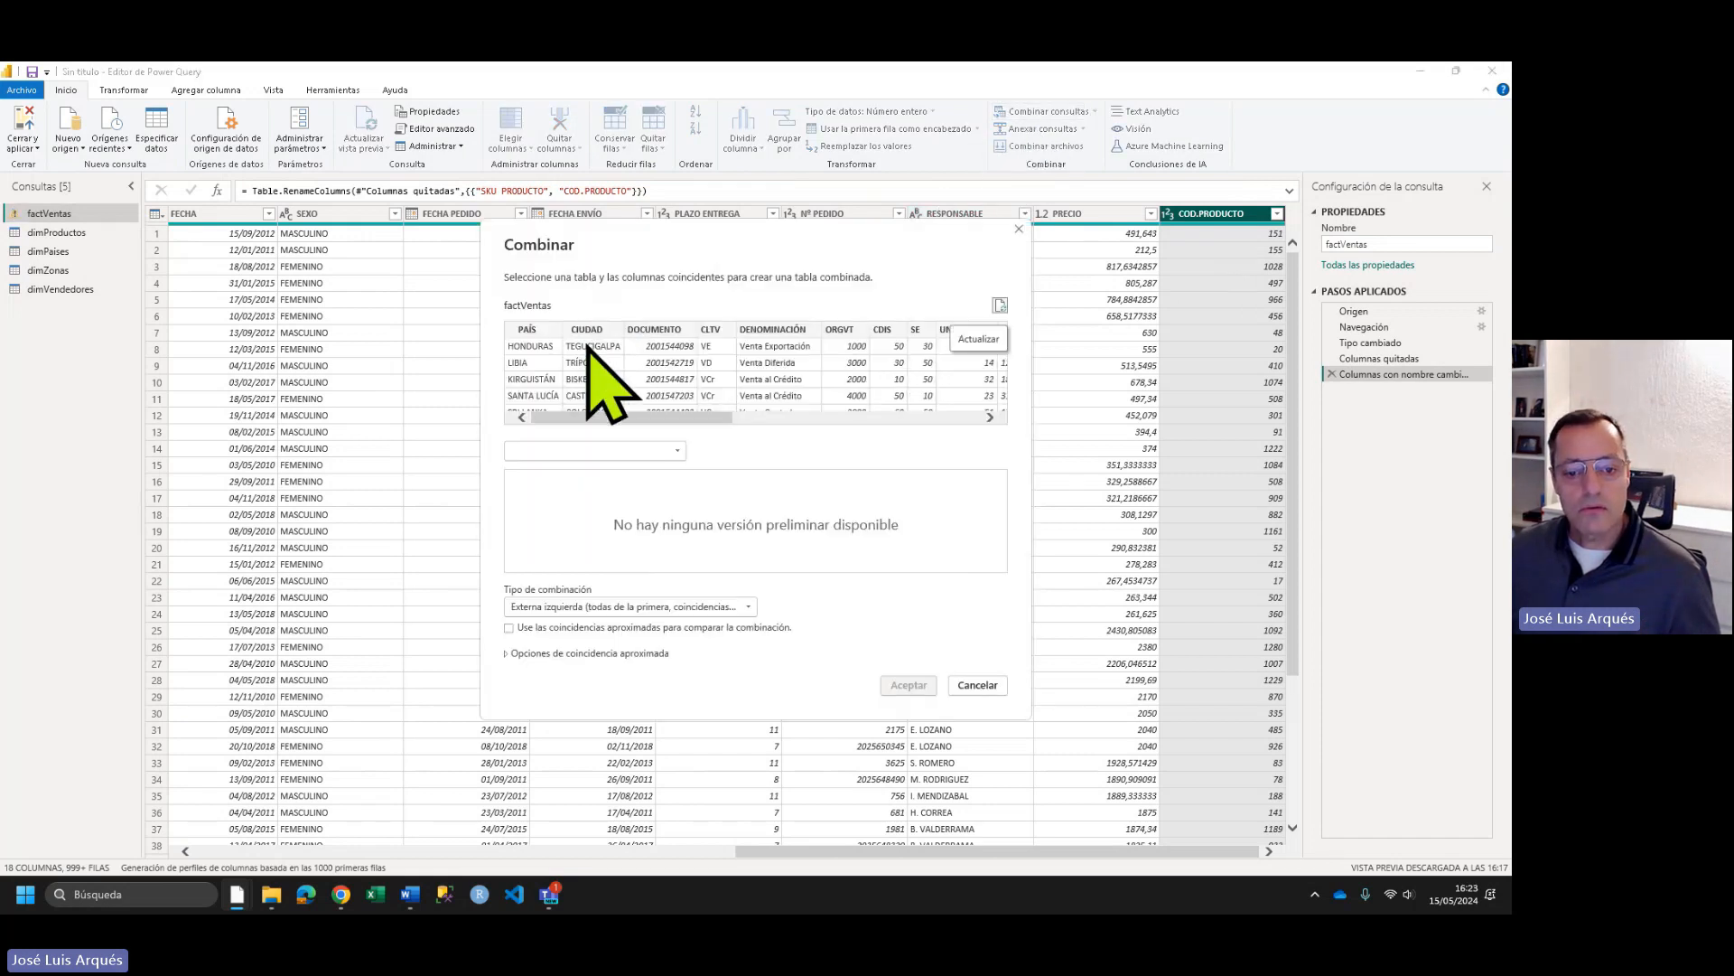
left_click(886, 416)
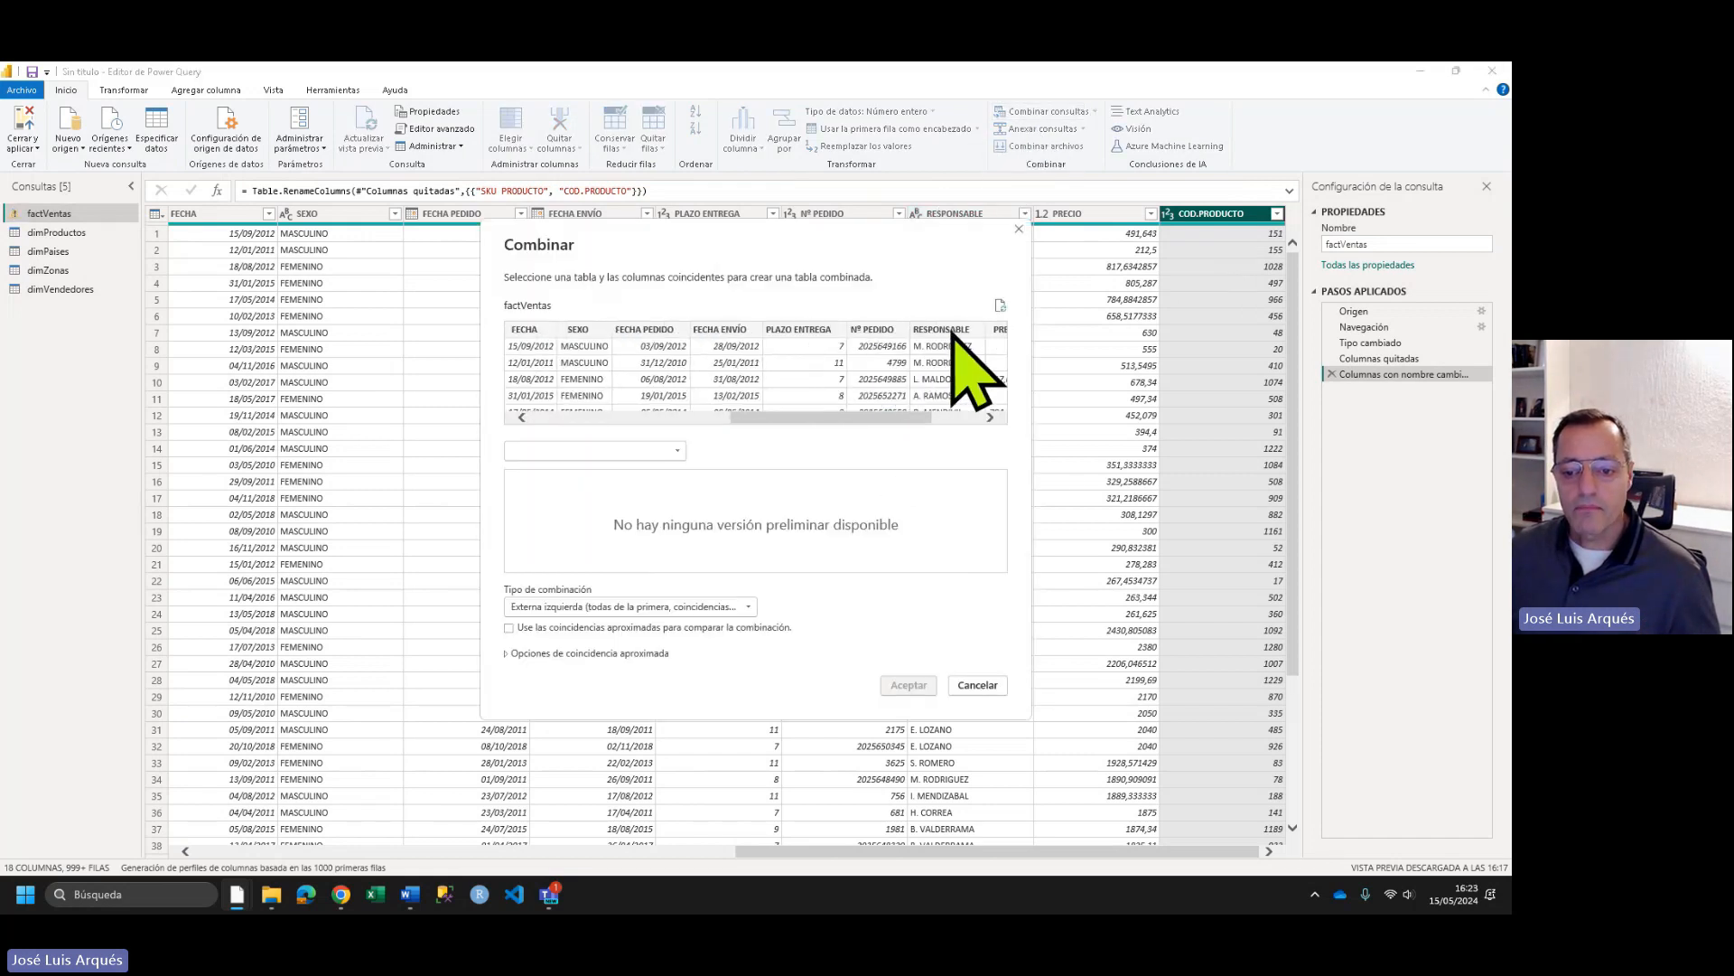
left_click(953, 336)
left_click(614, 450)
left_click(542, 500)
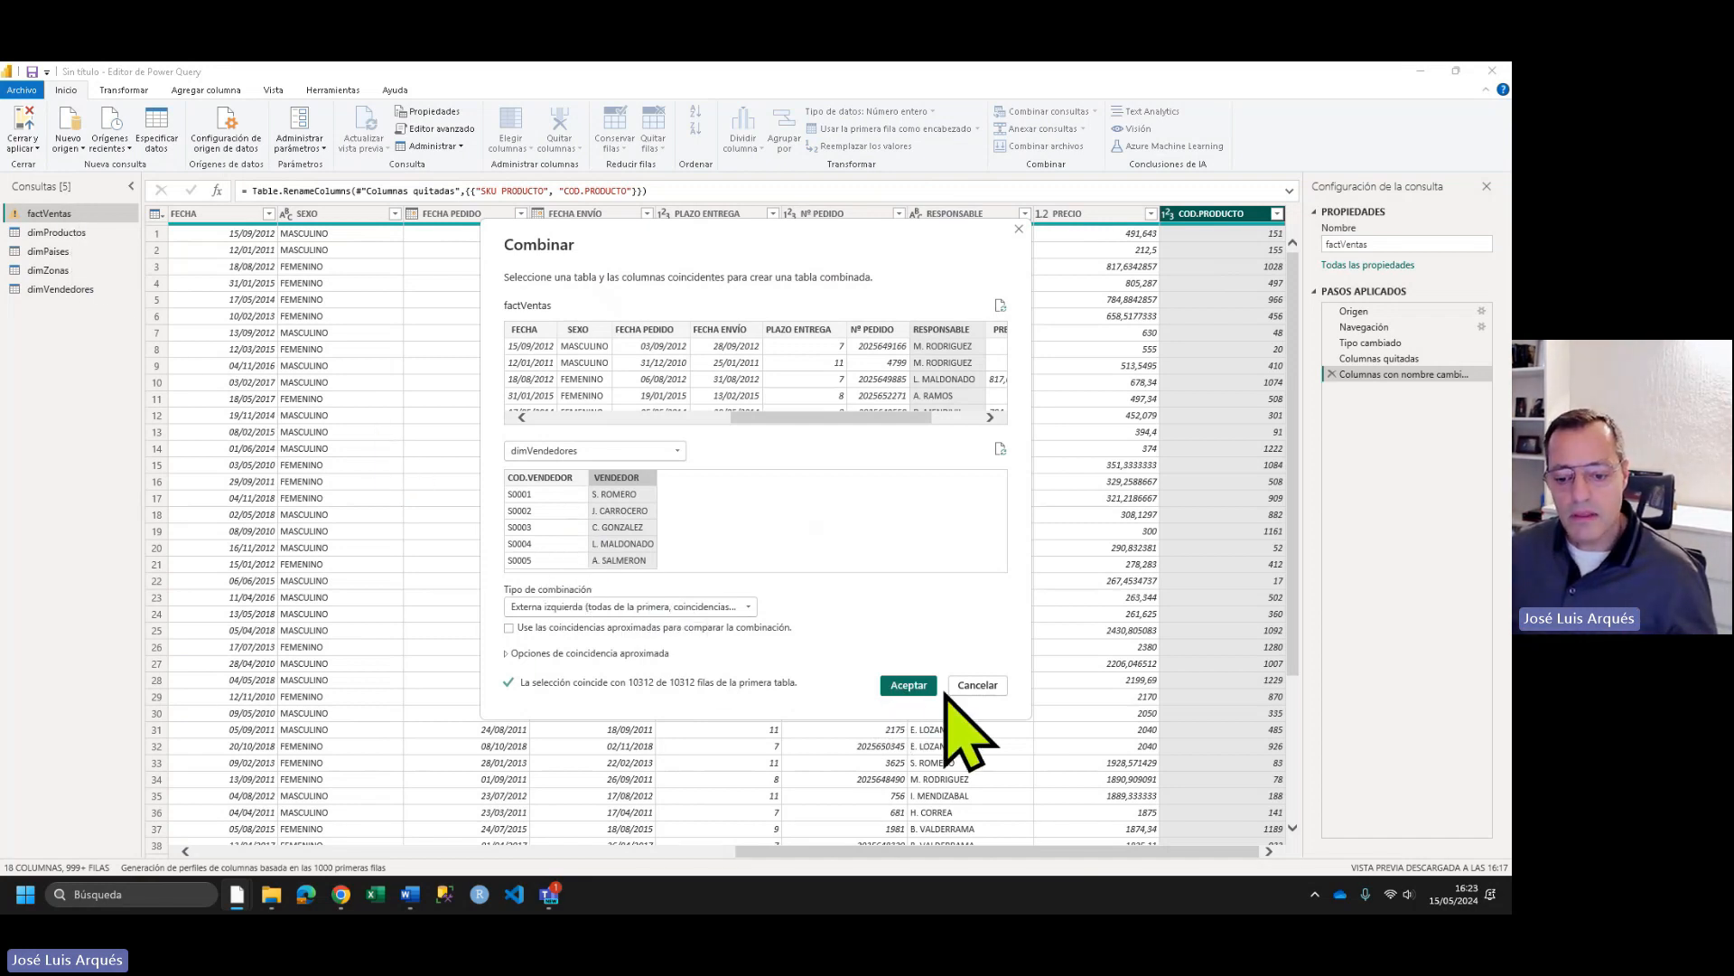
left_click(911, 686)
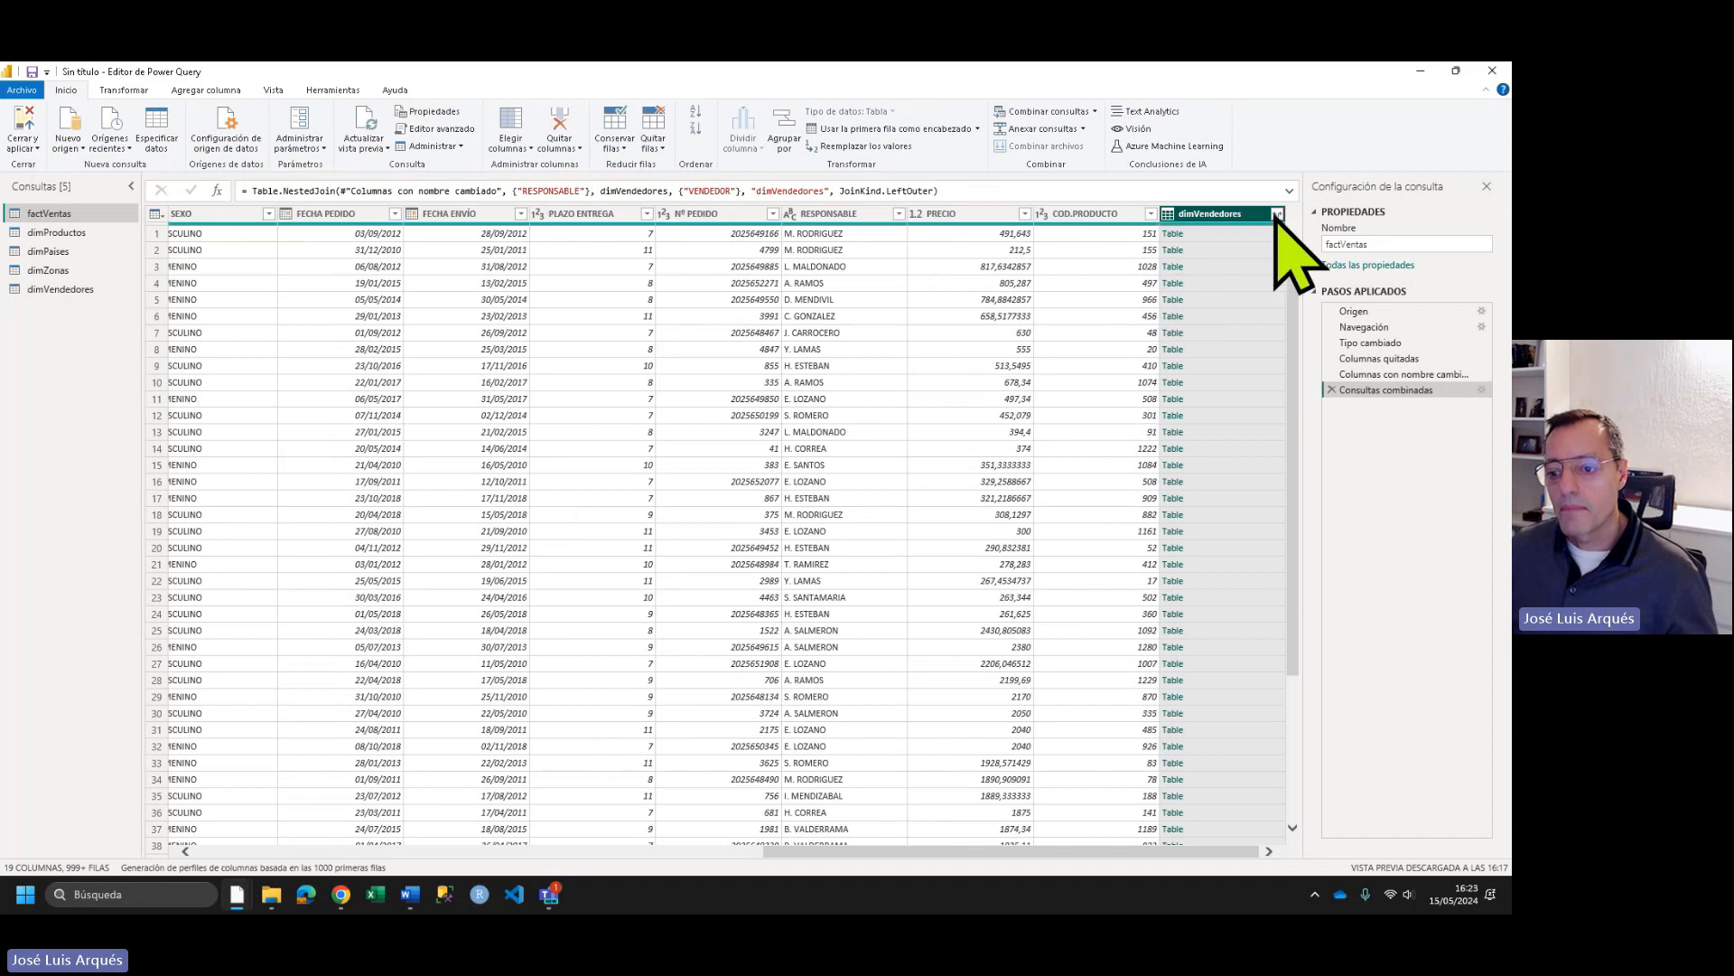
- Expand the merged dimVendedores column in factVentas to only COD.VENDEDOR, without the original column name as prefix
left_click(1277, 215)
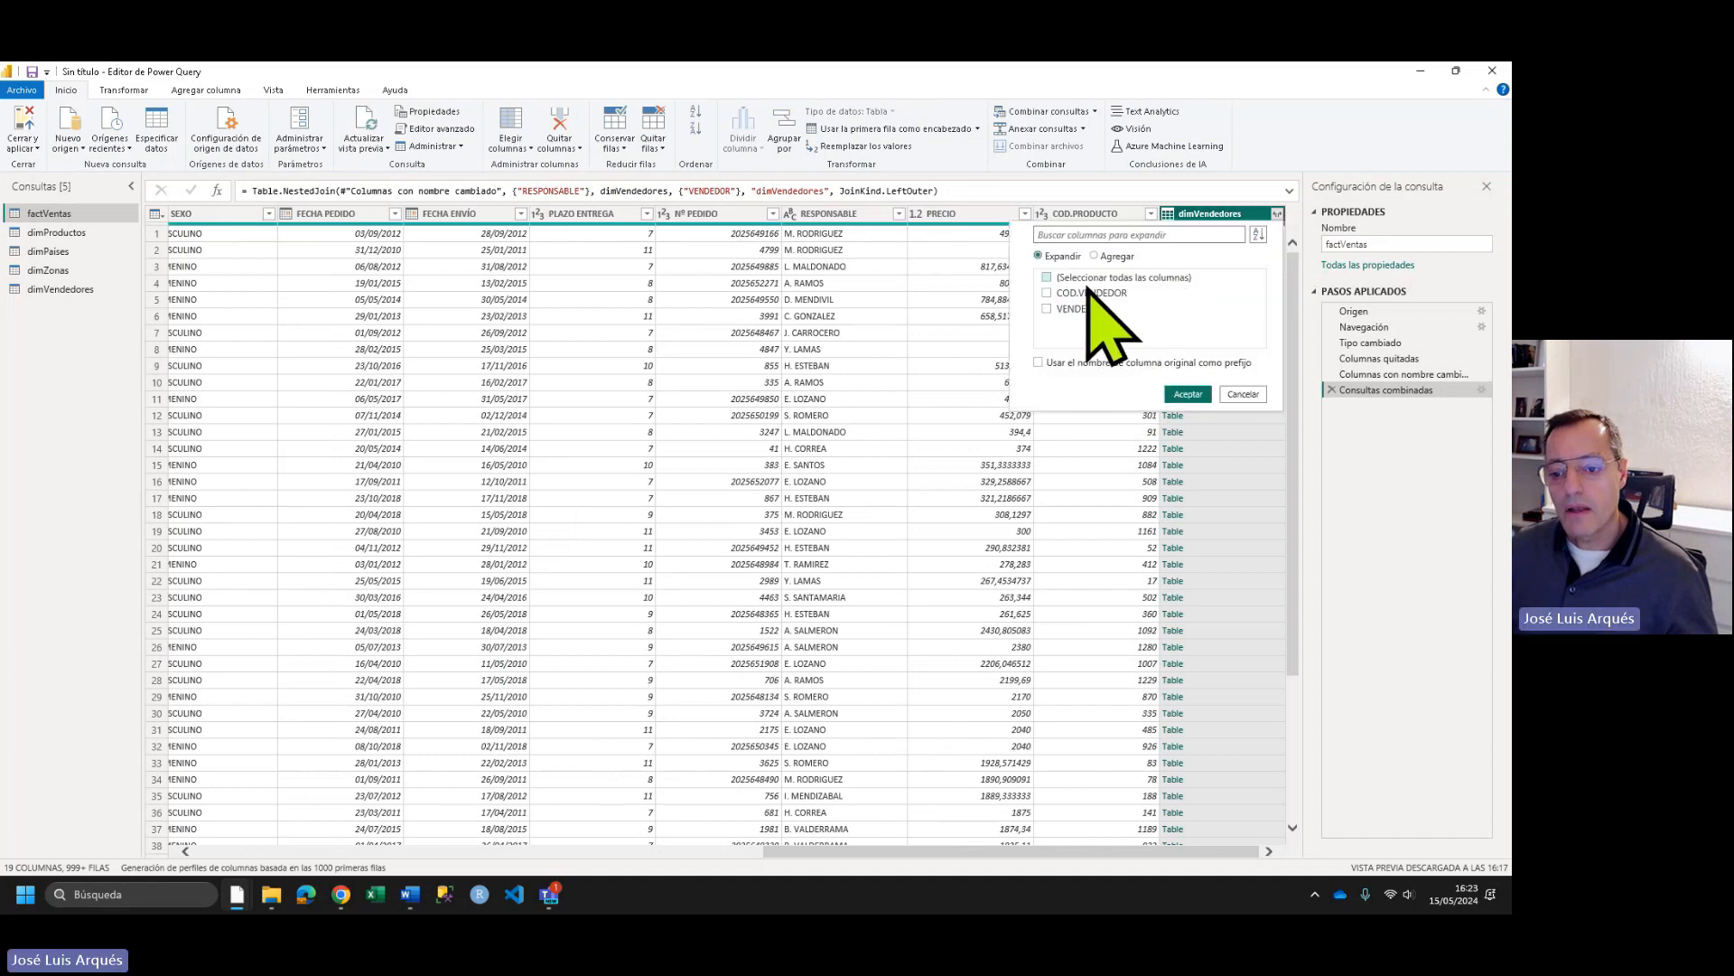
left_click(1092, 294)
left_click(1174, 395)
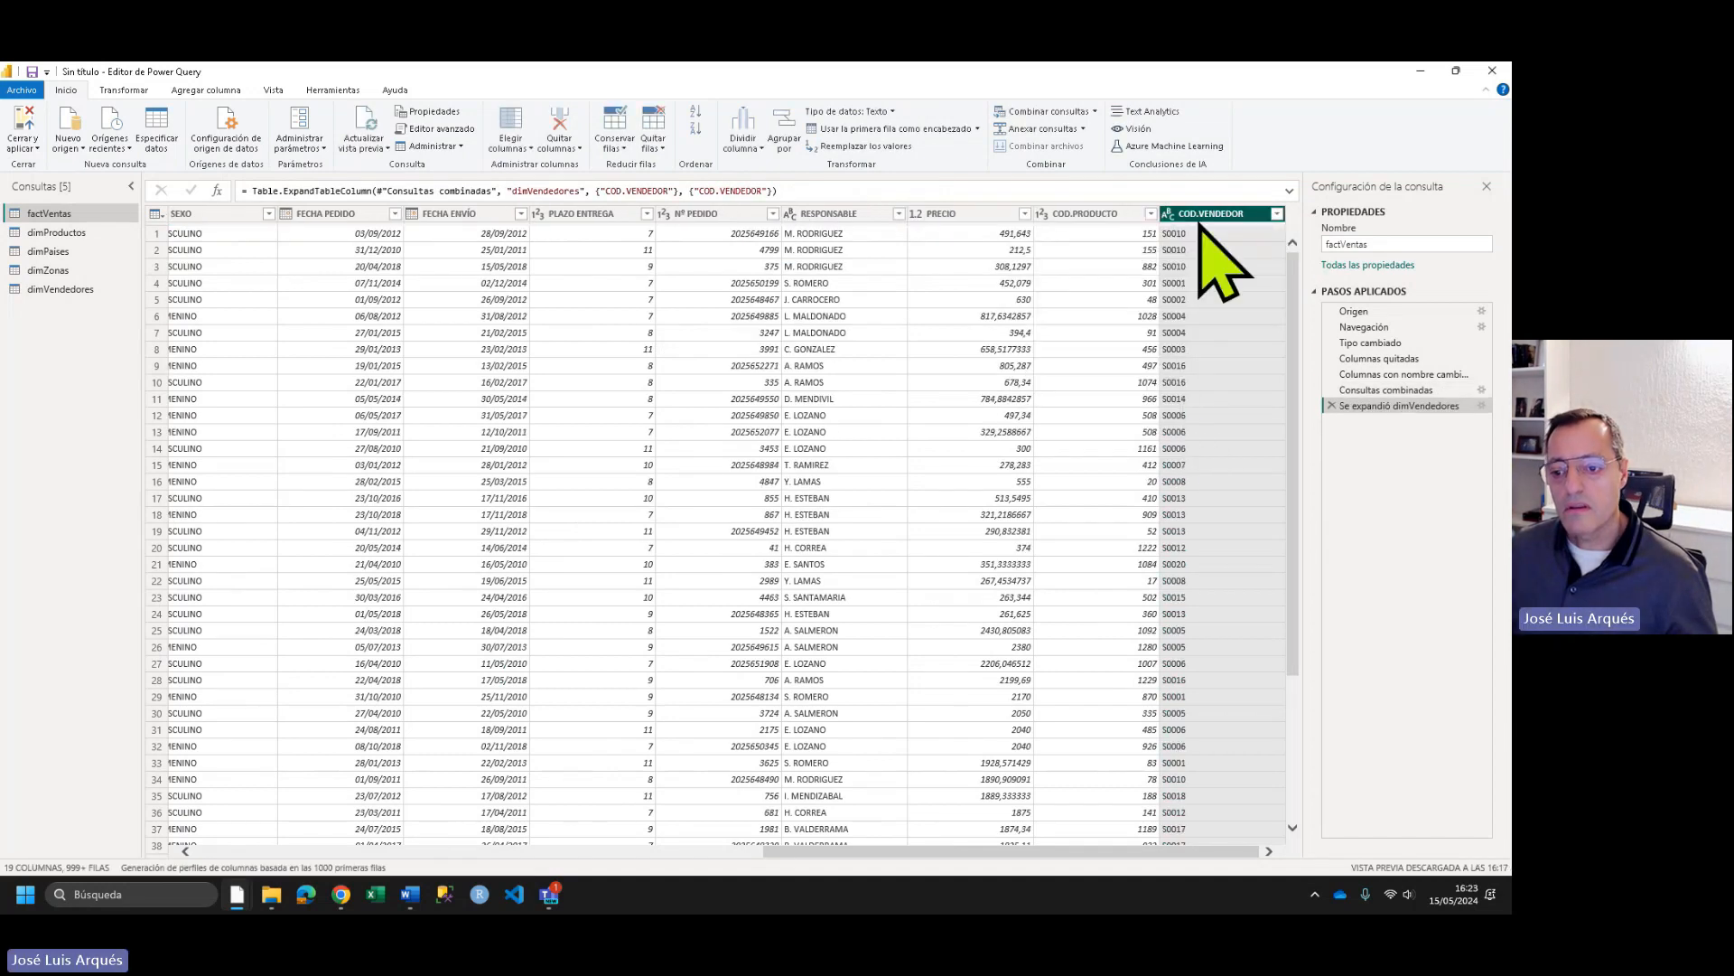
- Remove the RESPONSABLE and Nº PEDIDO columns from factVentas
right_click(826, 215)
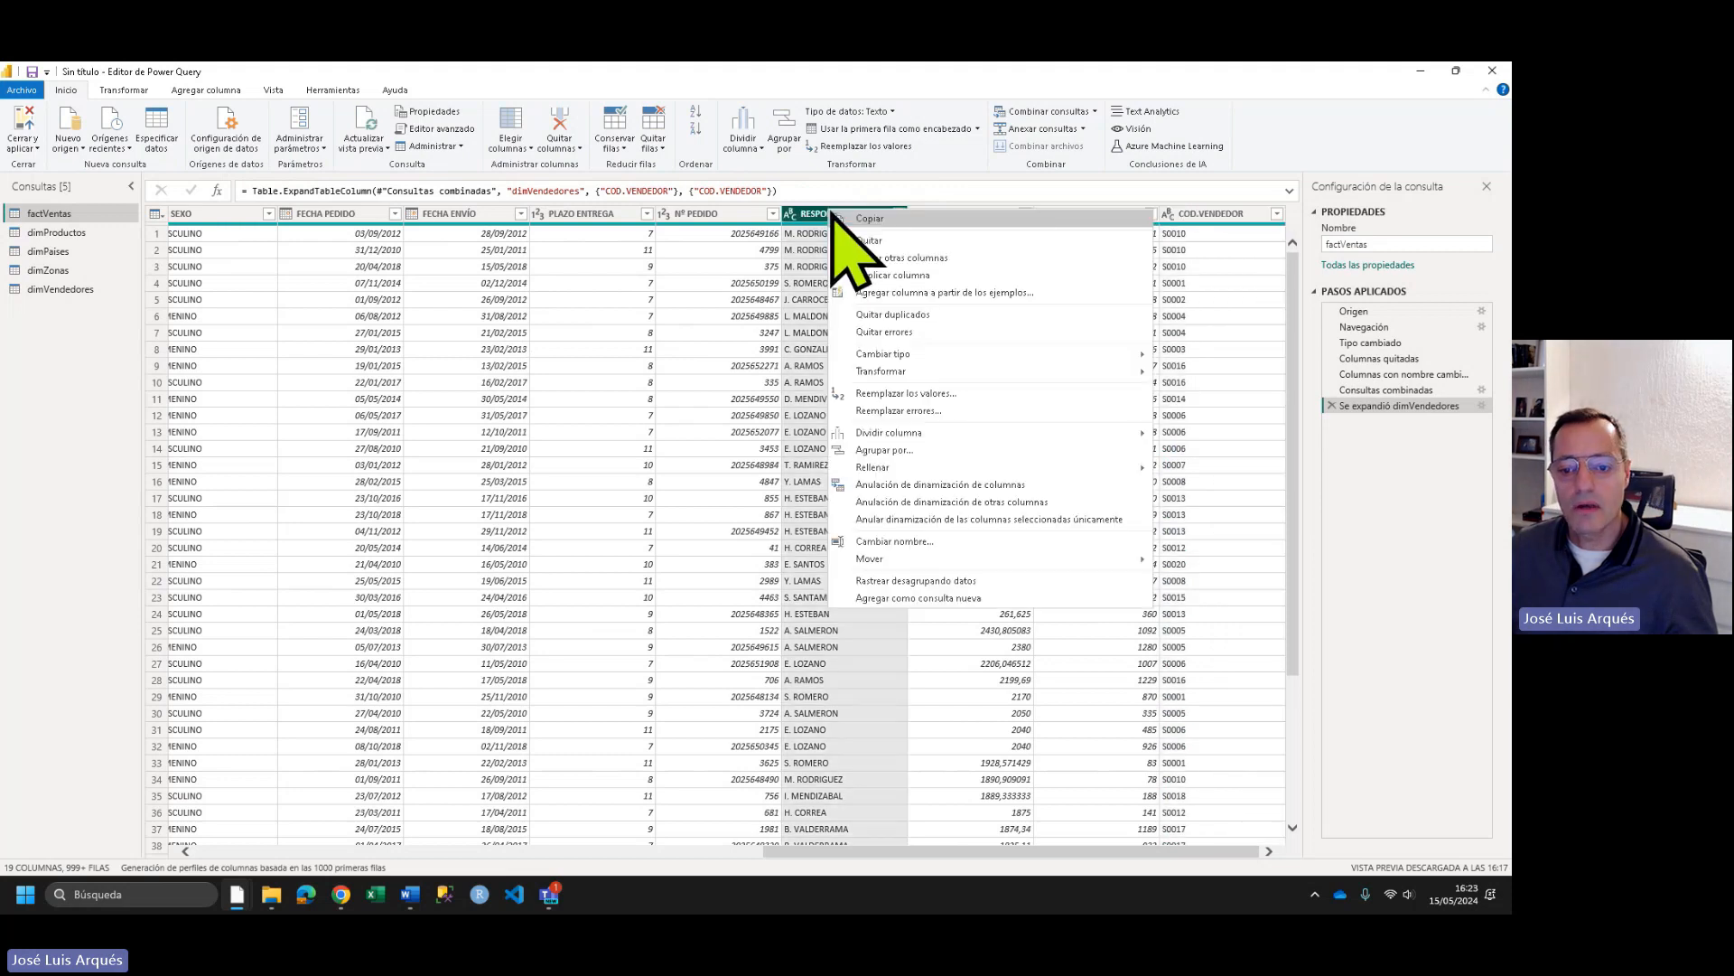
left_click(870, 242)
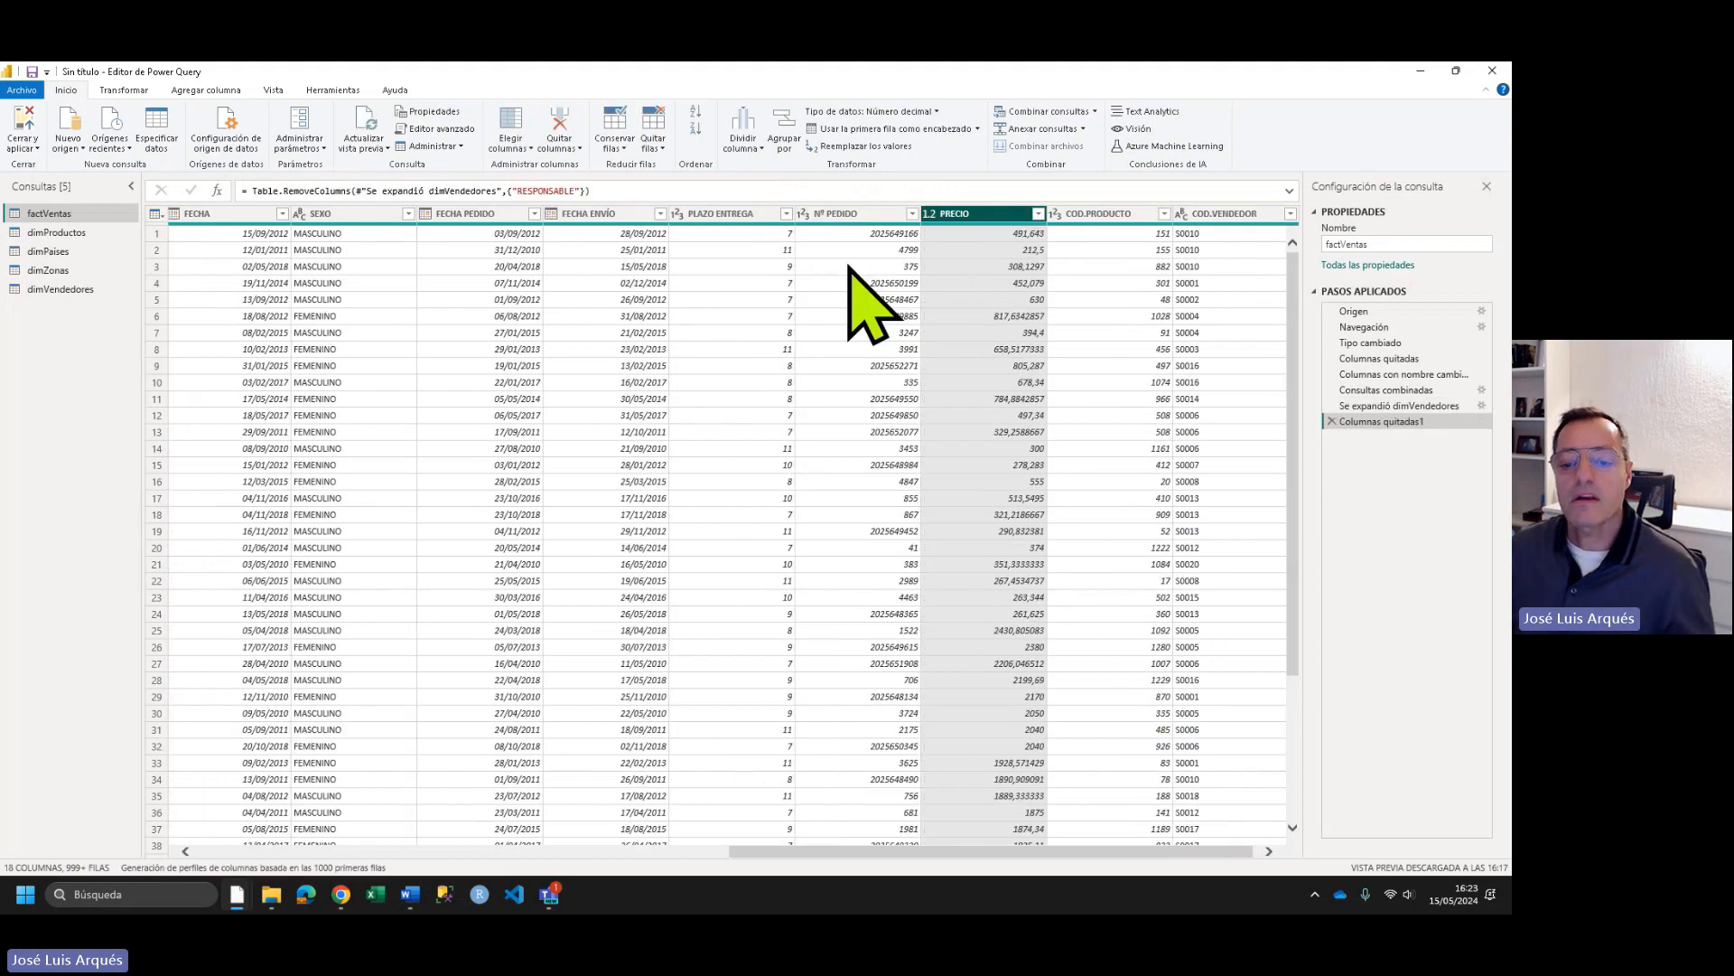
left_click(831, 215)
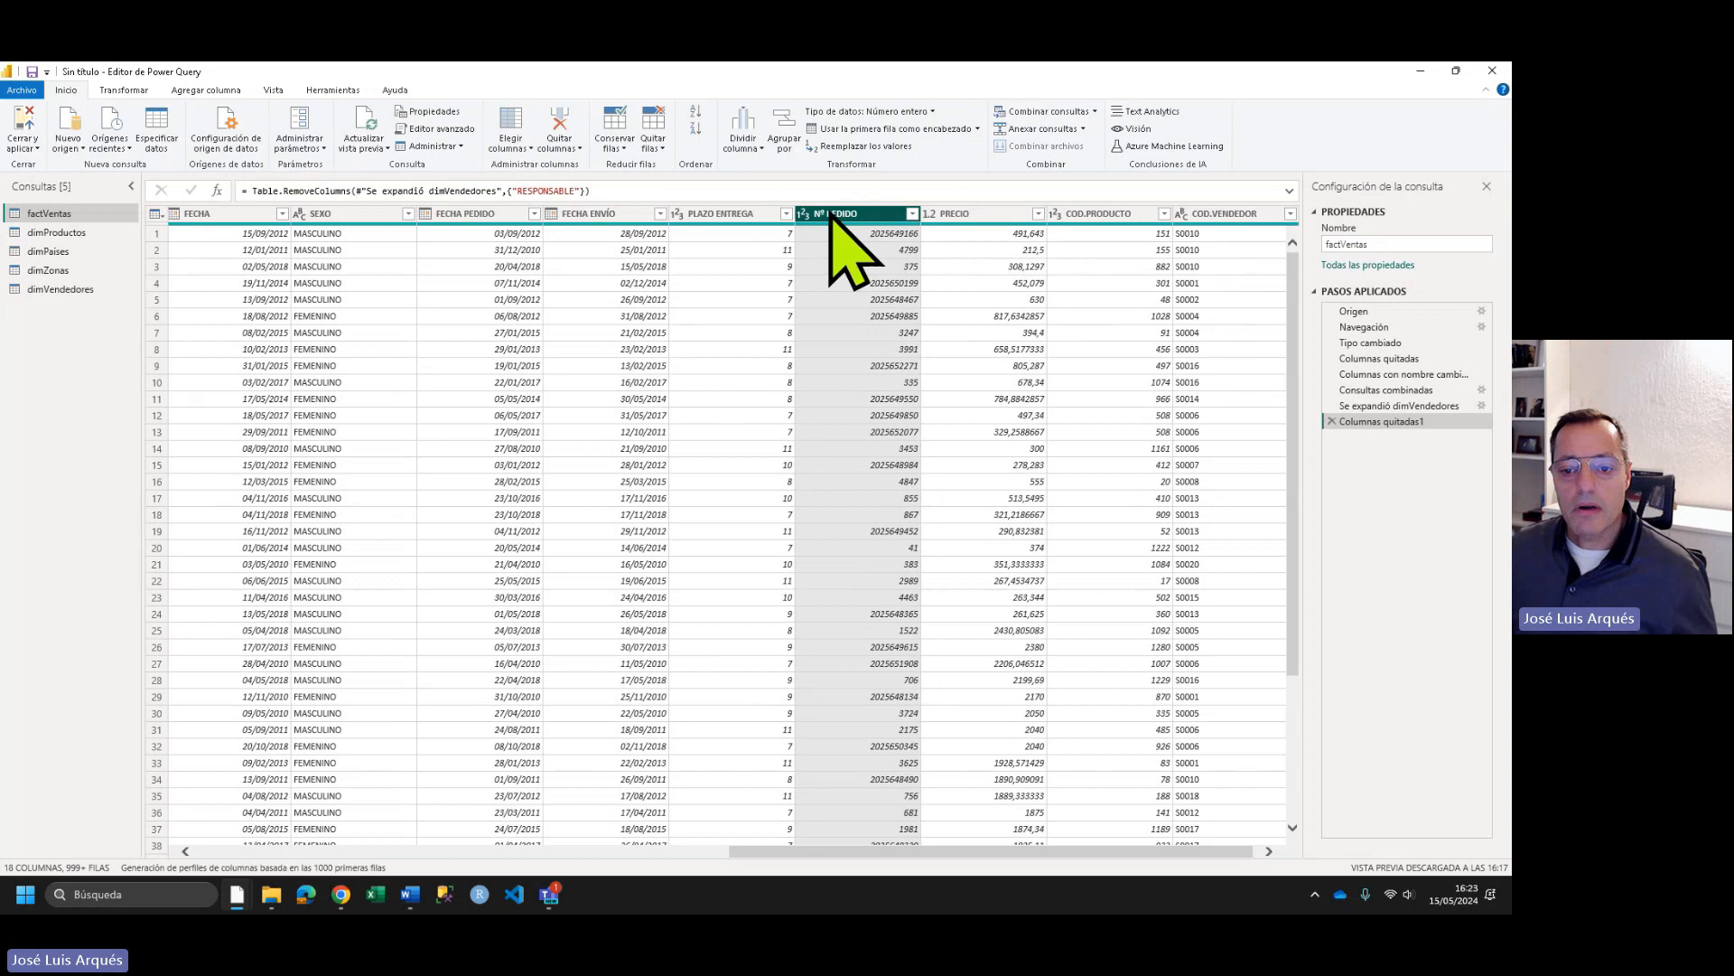
right_click(840, 220)
left_click(869, 243)
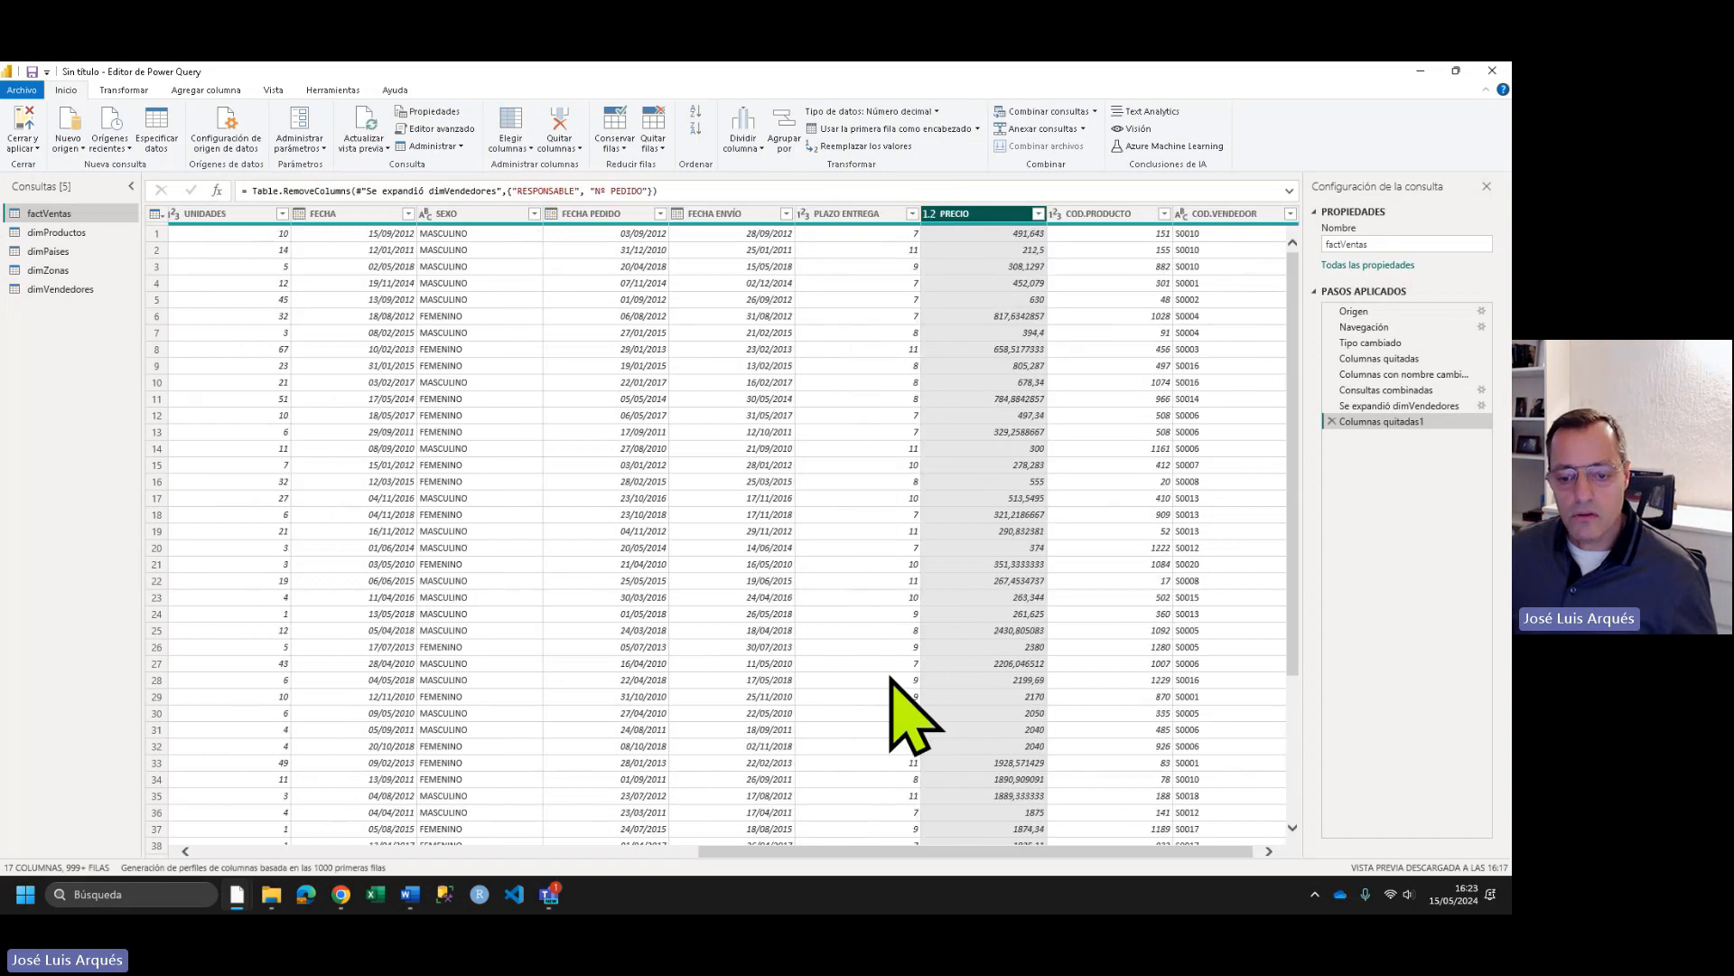
- Remove the DOCUMENTO, CLTV, ORGVT, CDIS and SE columns from factVentas
left_click_drag(827, 849, 298, 849)
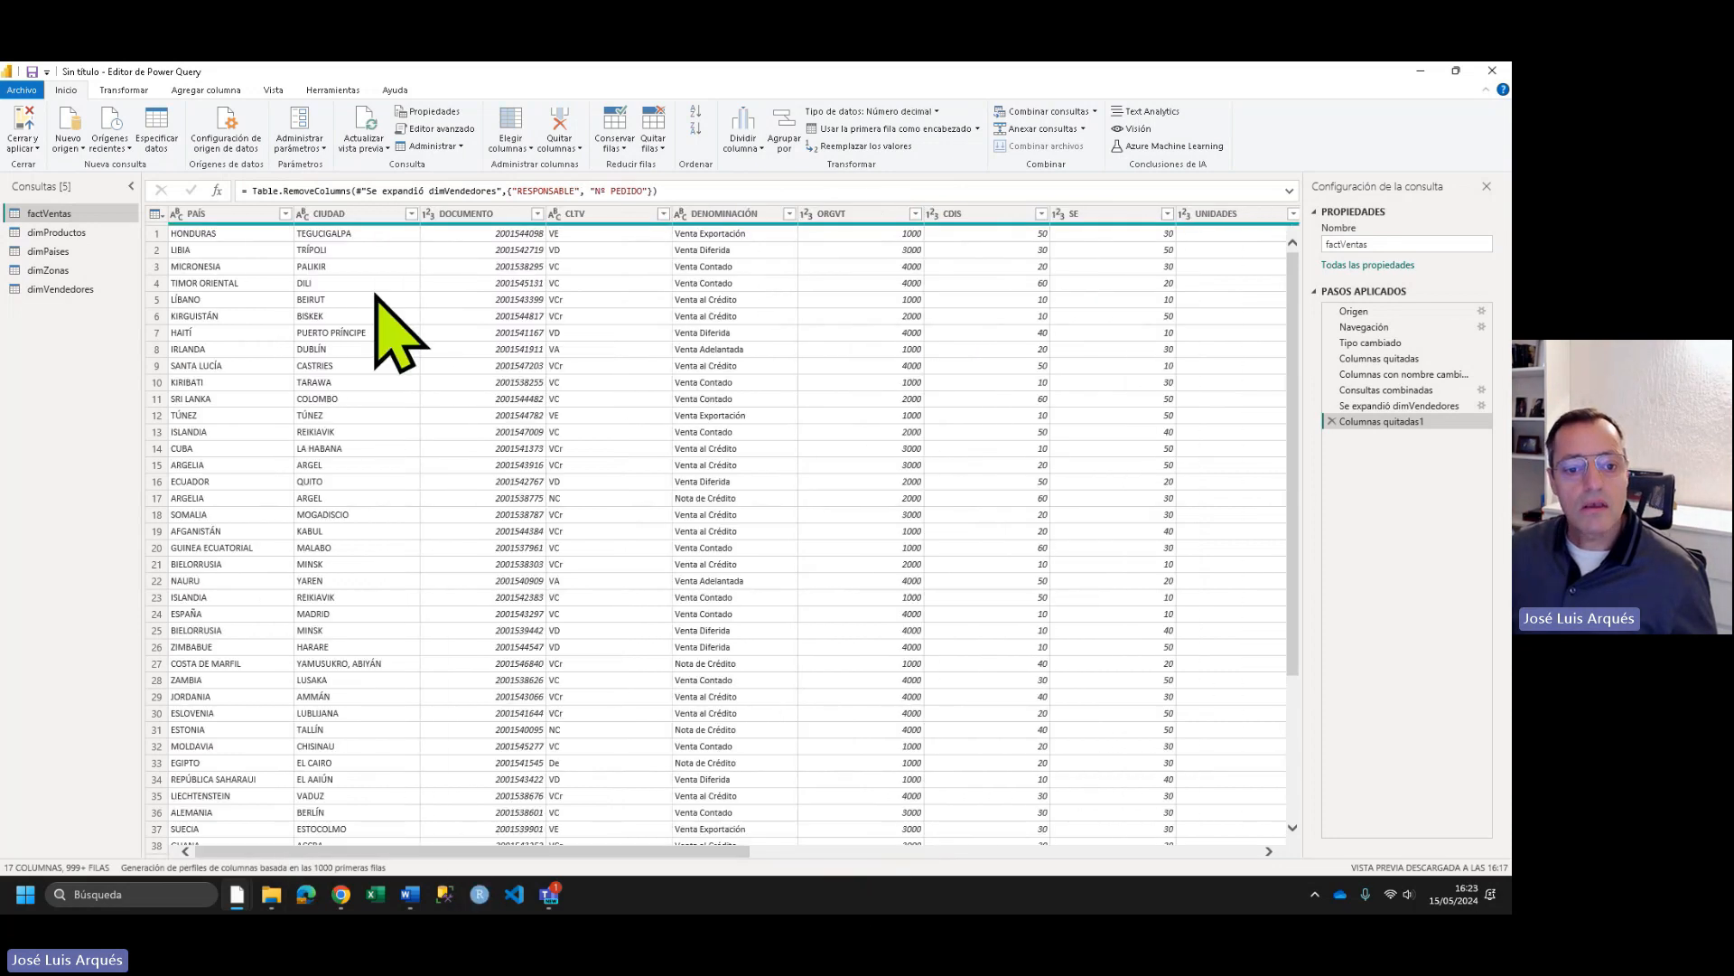
left_click(465, 217)
left_click(584, 215, "ctrl")
left_click(894, 215, "ctrl")
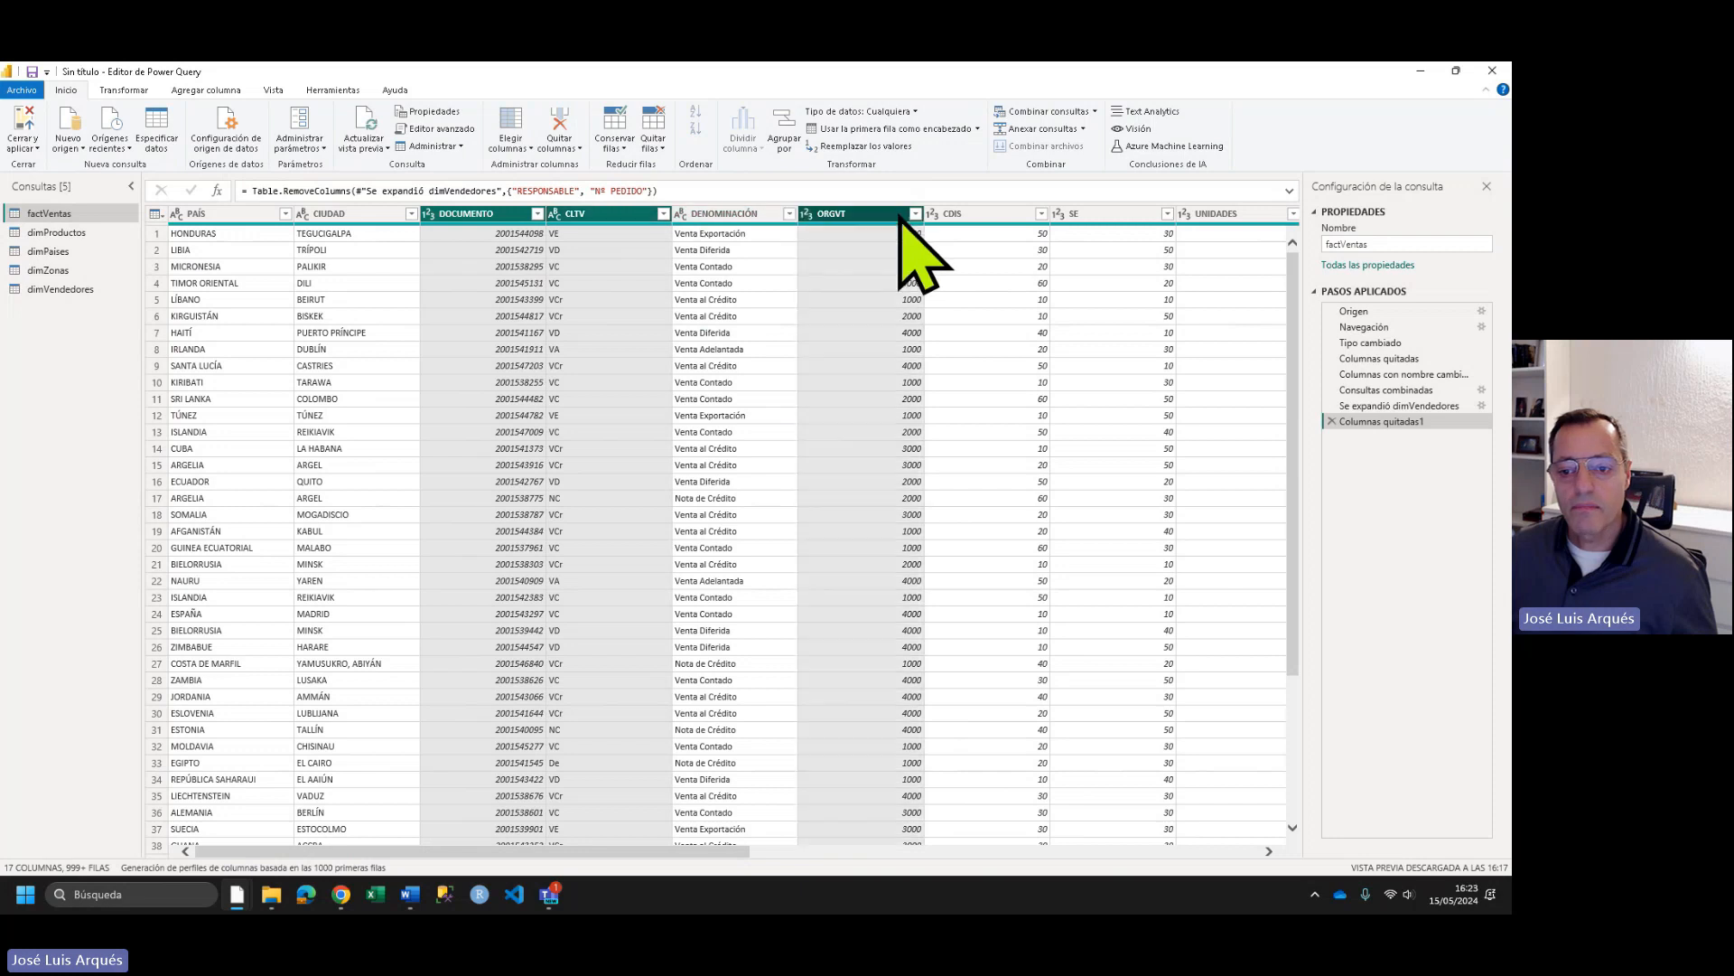
left_click(1000, 215, "ctrl")
left_click(1081, 217, "ctrl")
right_click(1084, 217)
left_click(1114, 243)
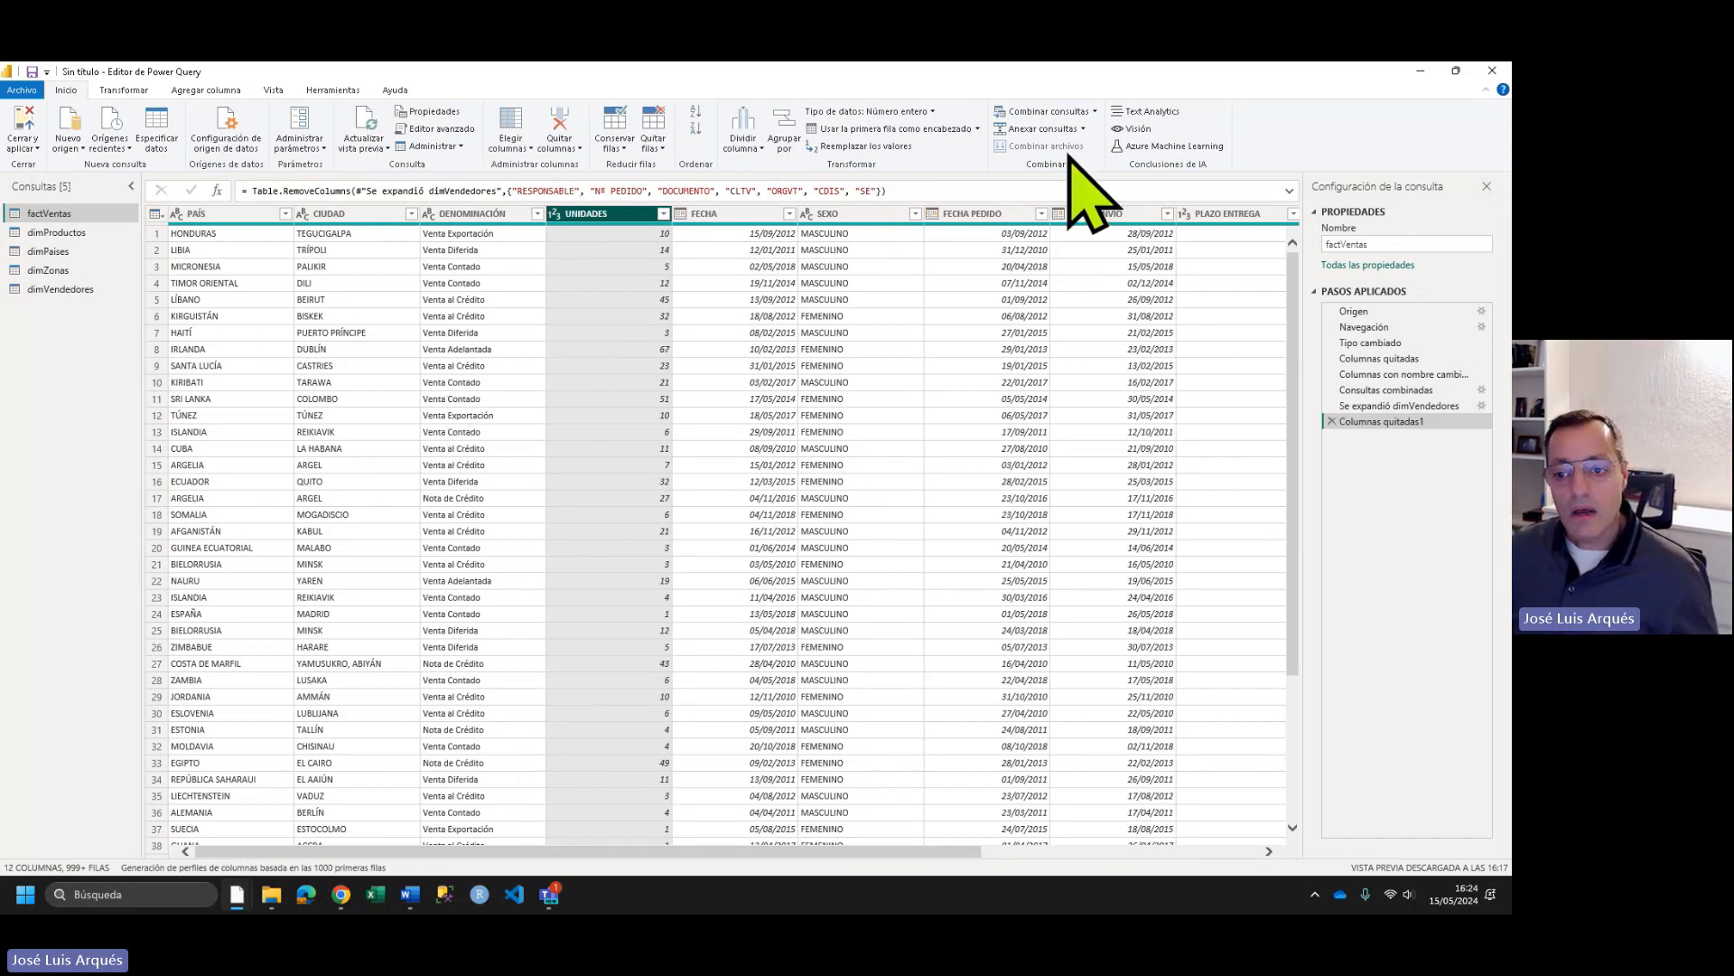
left_click(1048, 112)
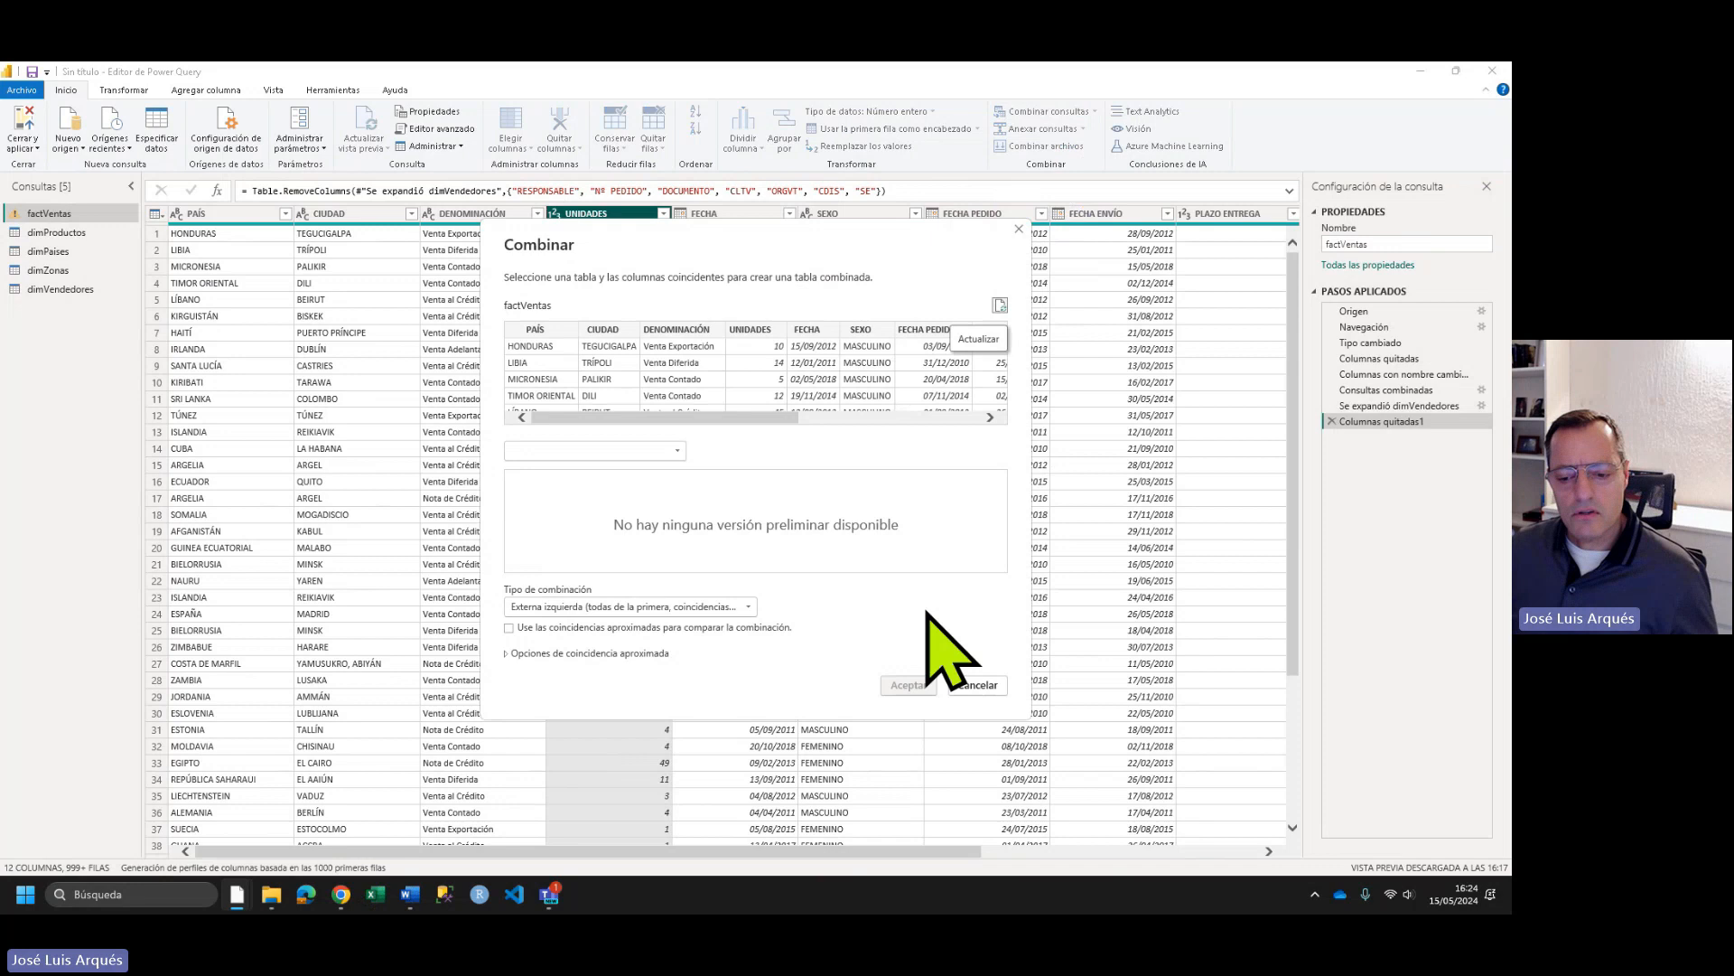
left_click(976, 689)
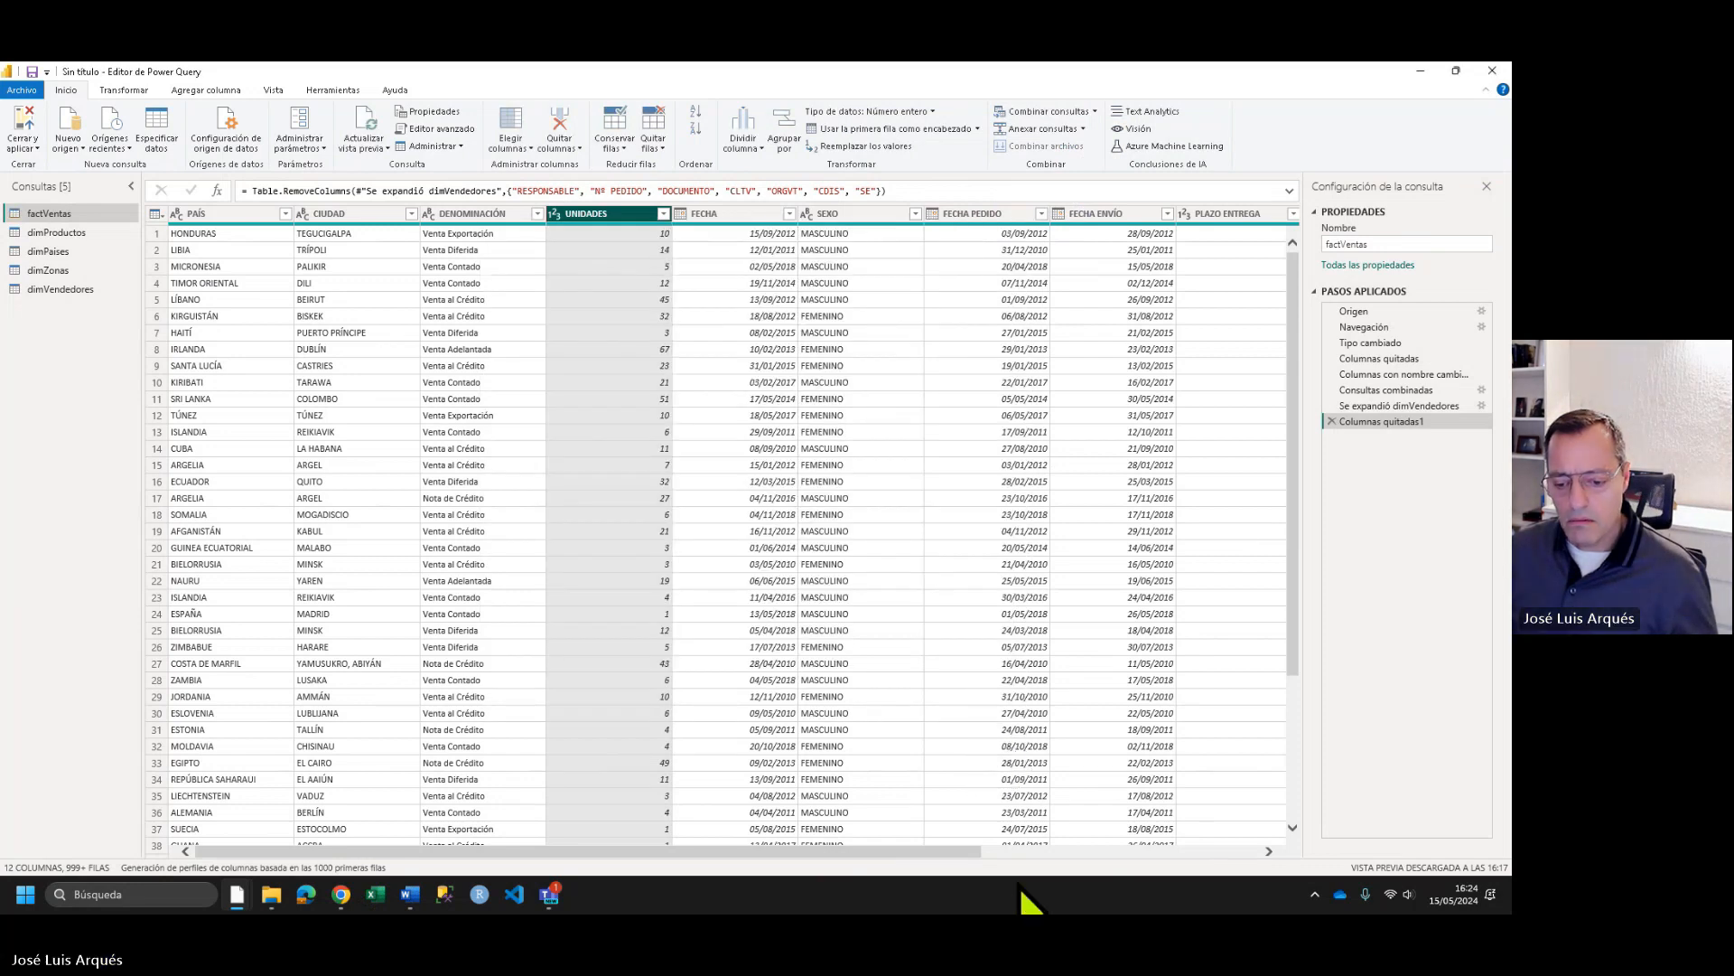
left_click(1031, 850)
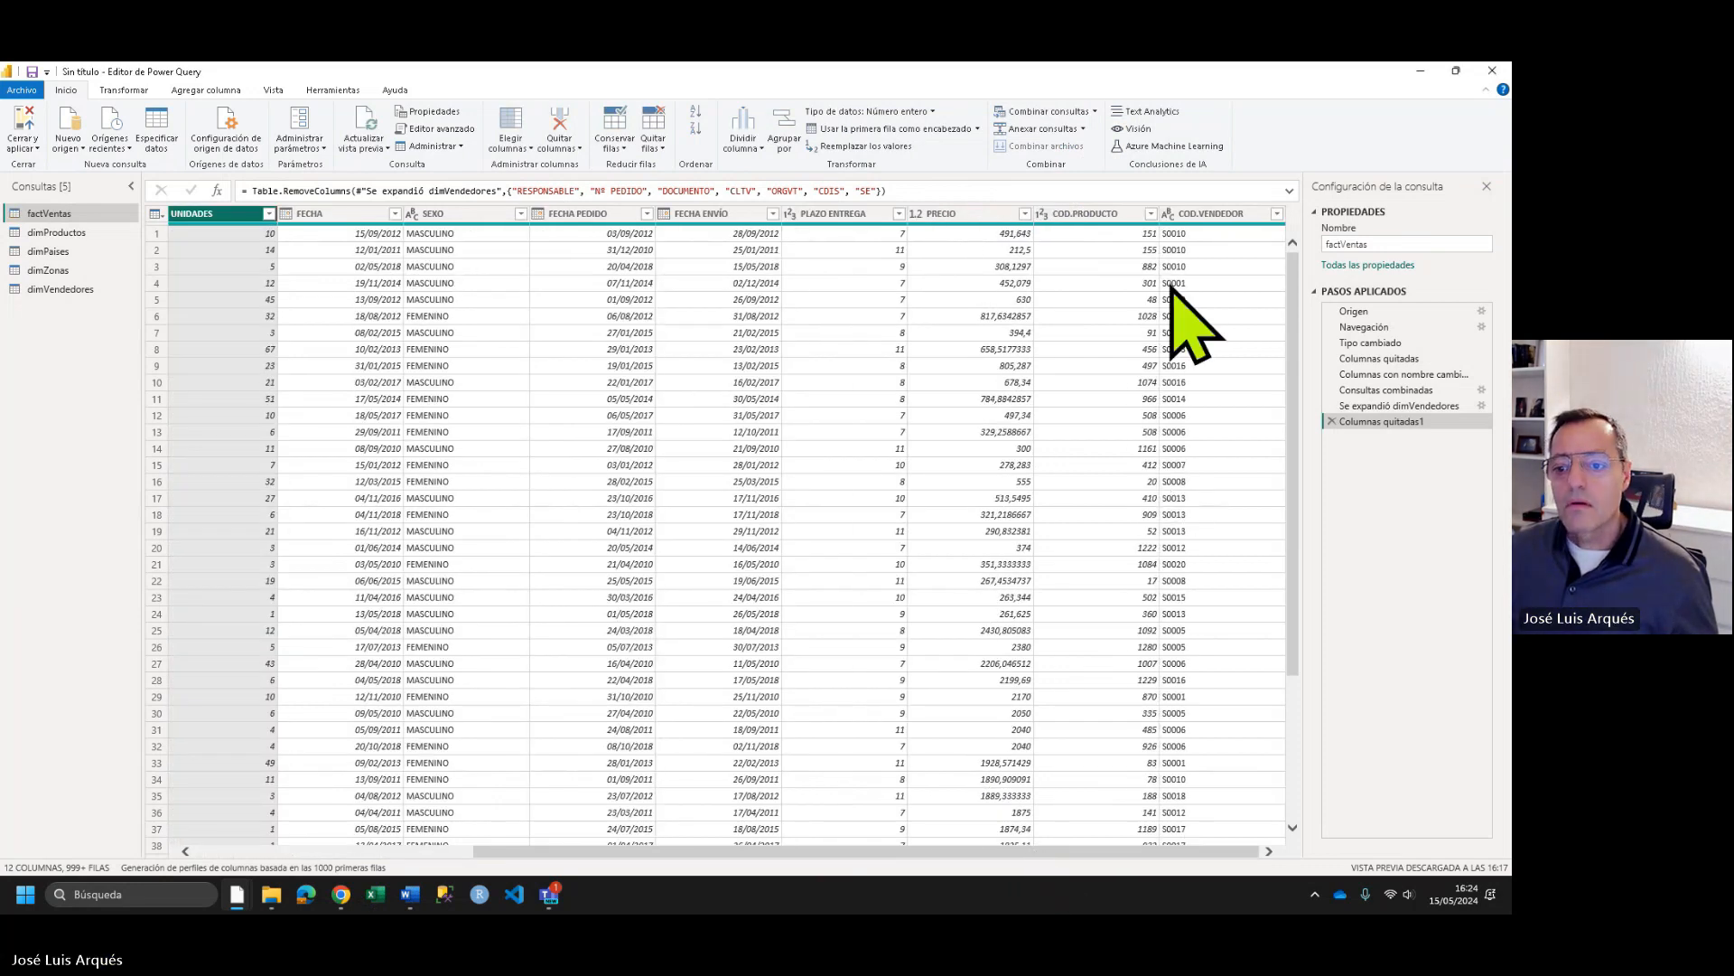
- Merge factVentas with dimPaises, matching the PAÍS columns with a left outer join
left_click(1046, 112)
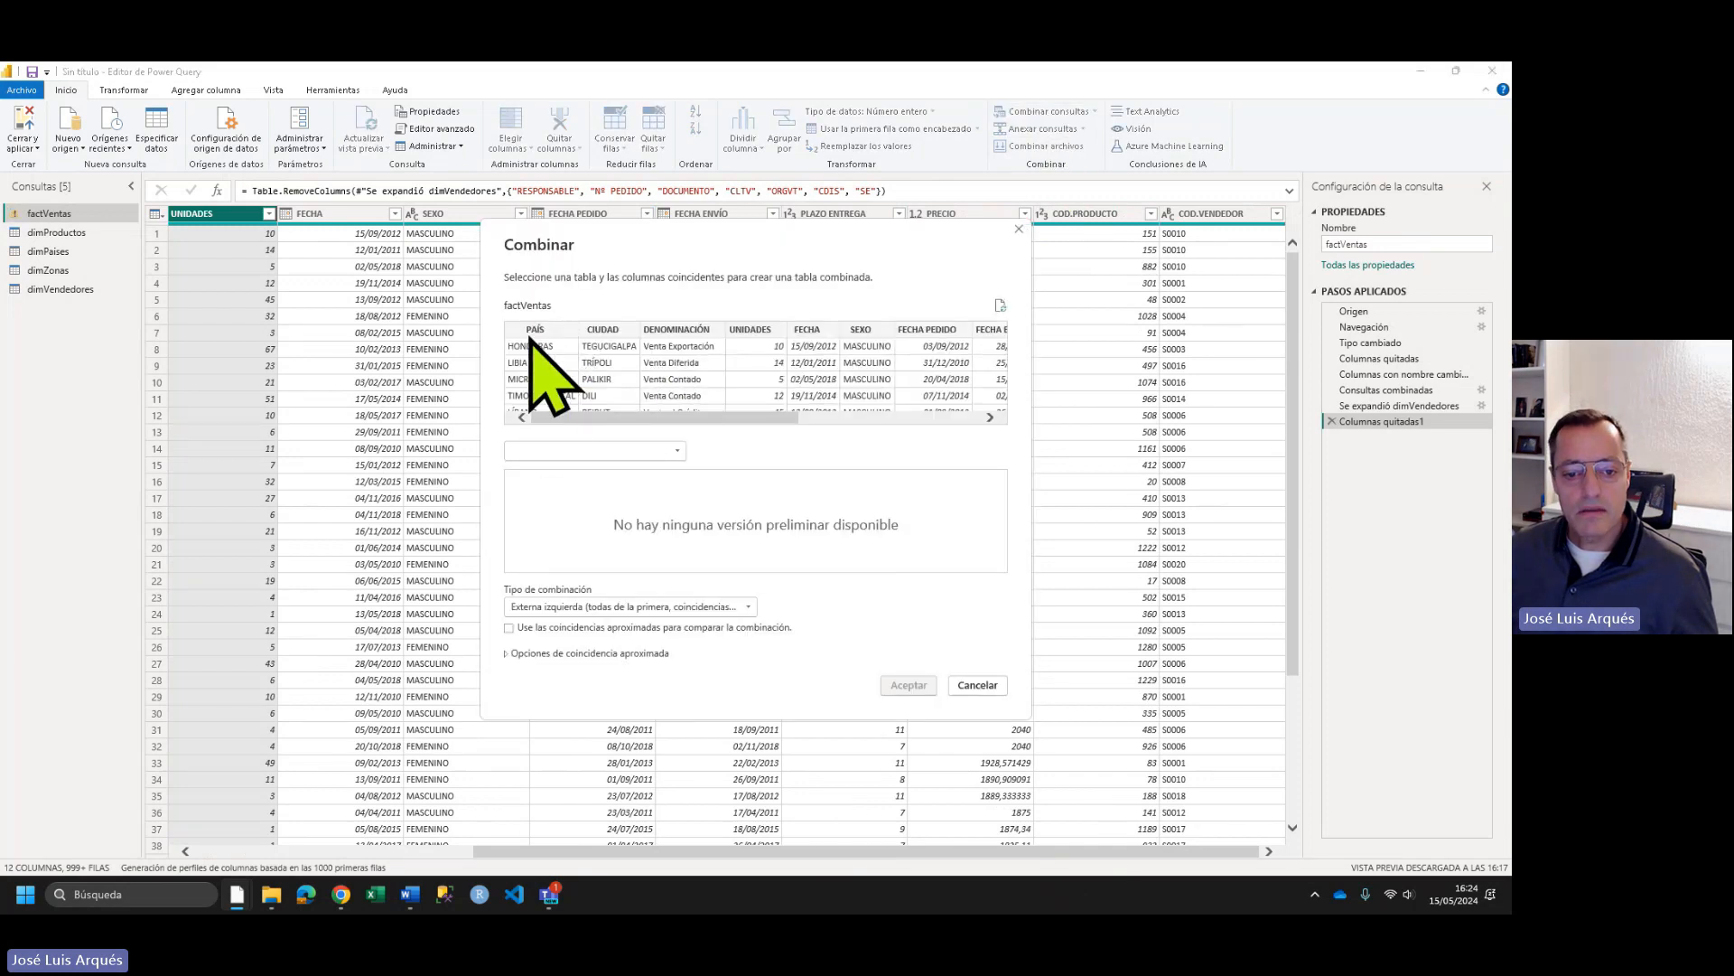
left_click(569, 451)
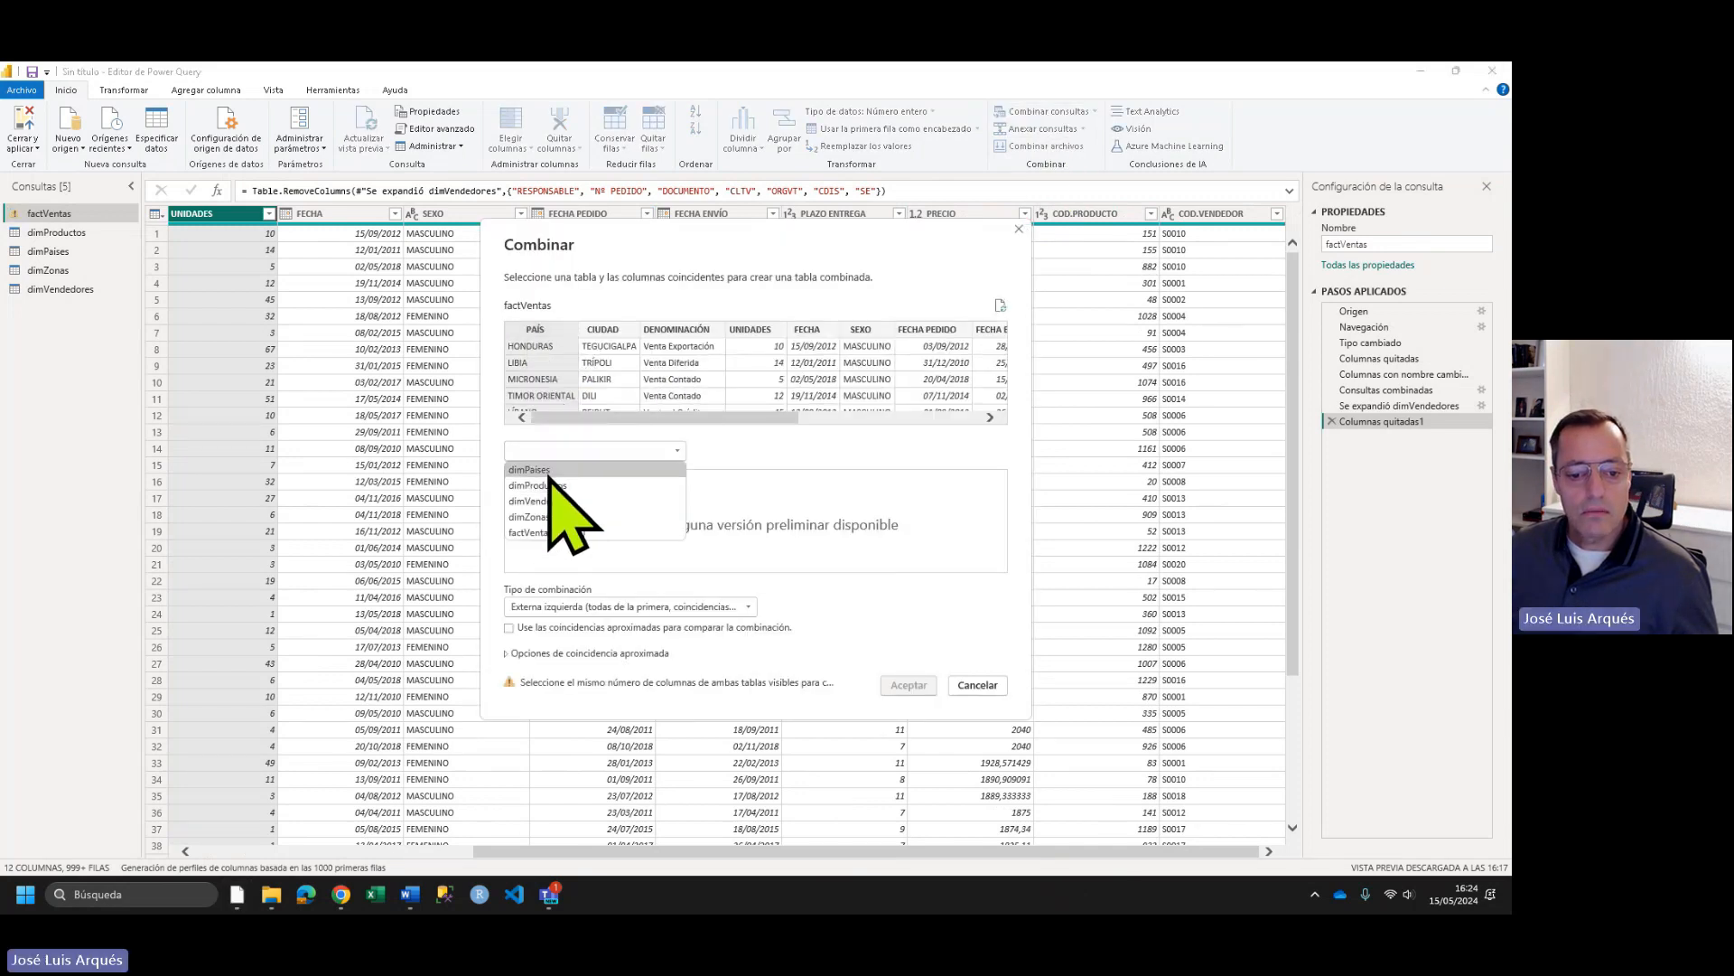
left_click(548, 471)
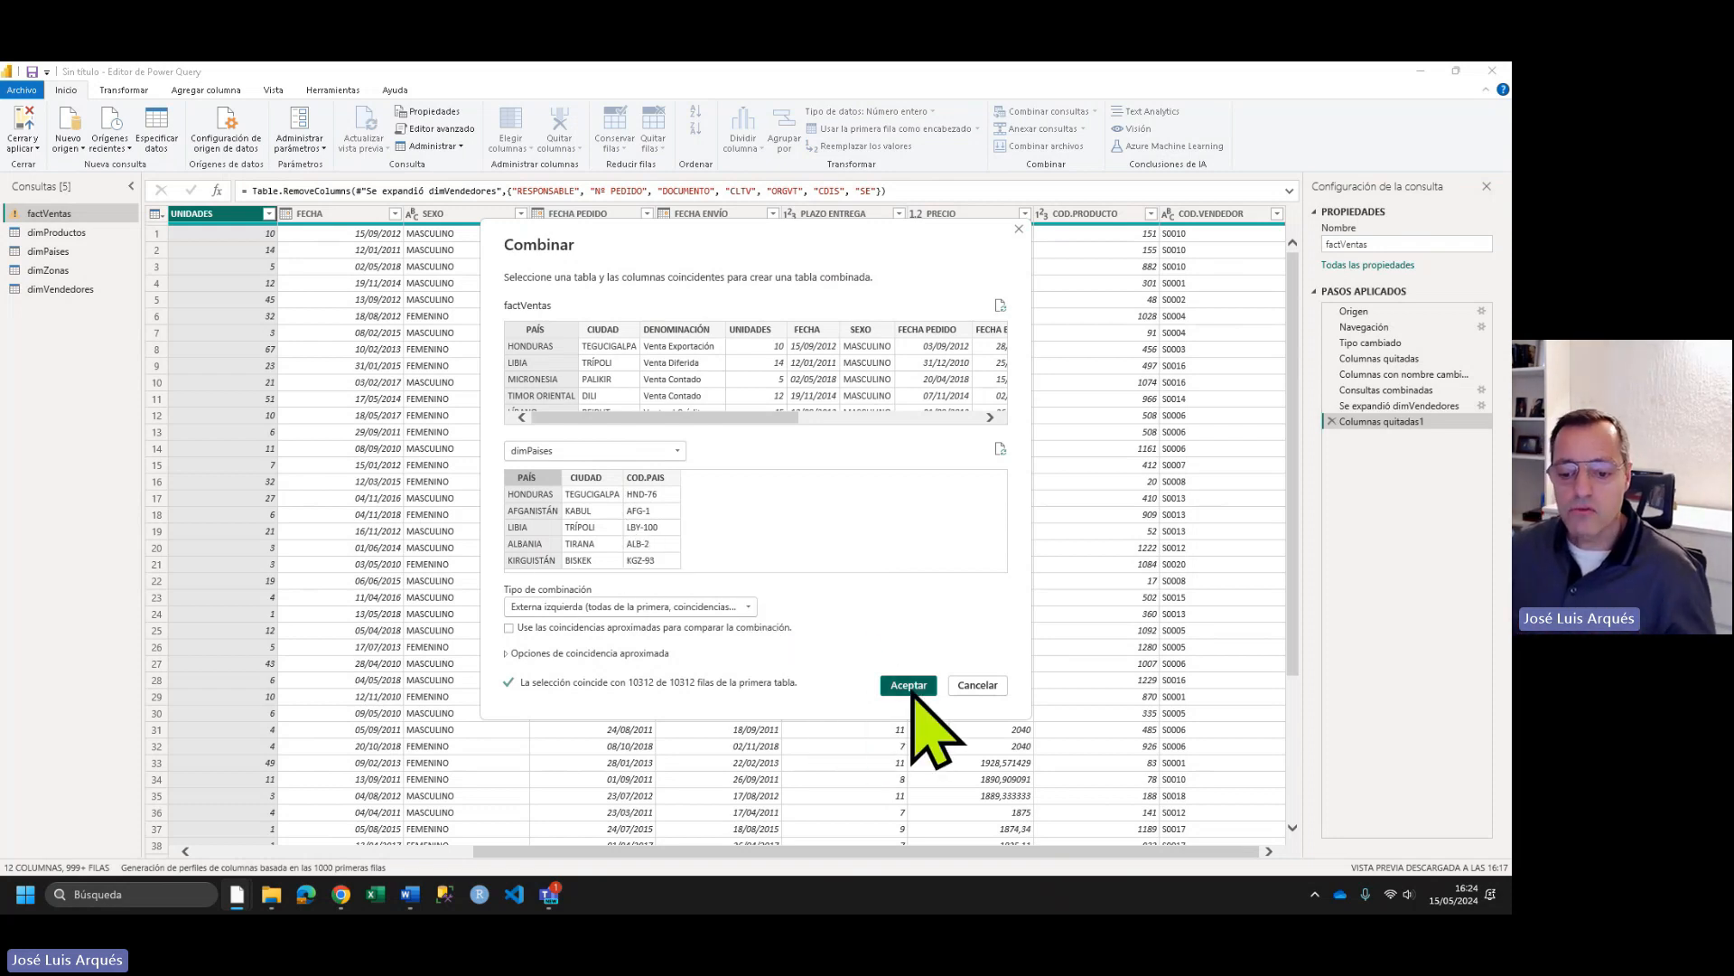
left_click(909, 685)
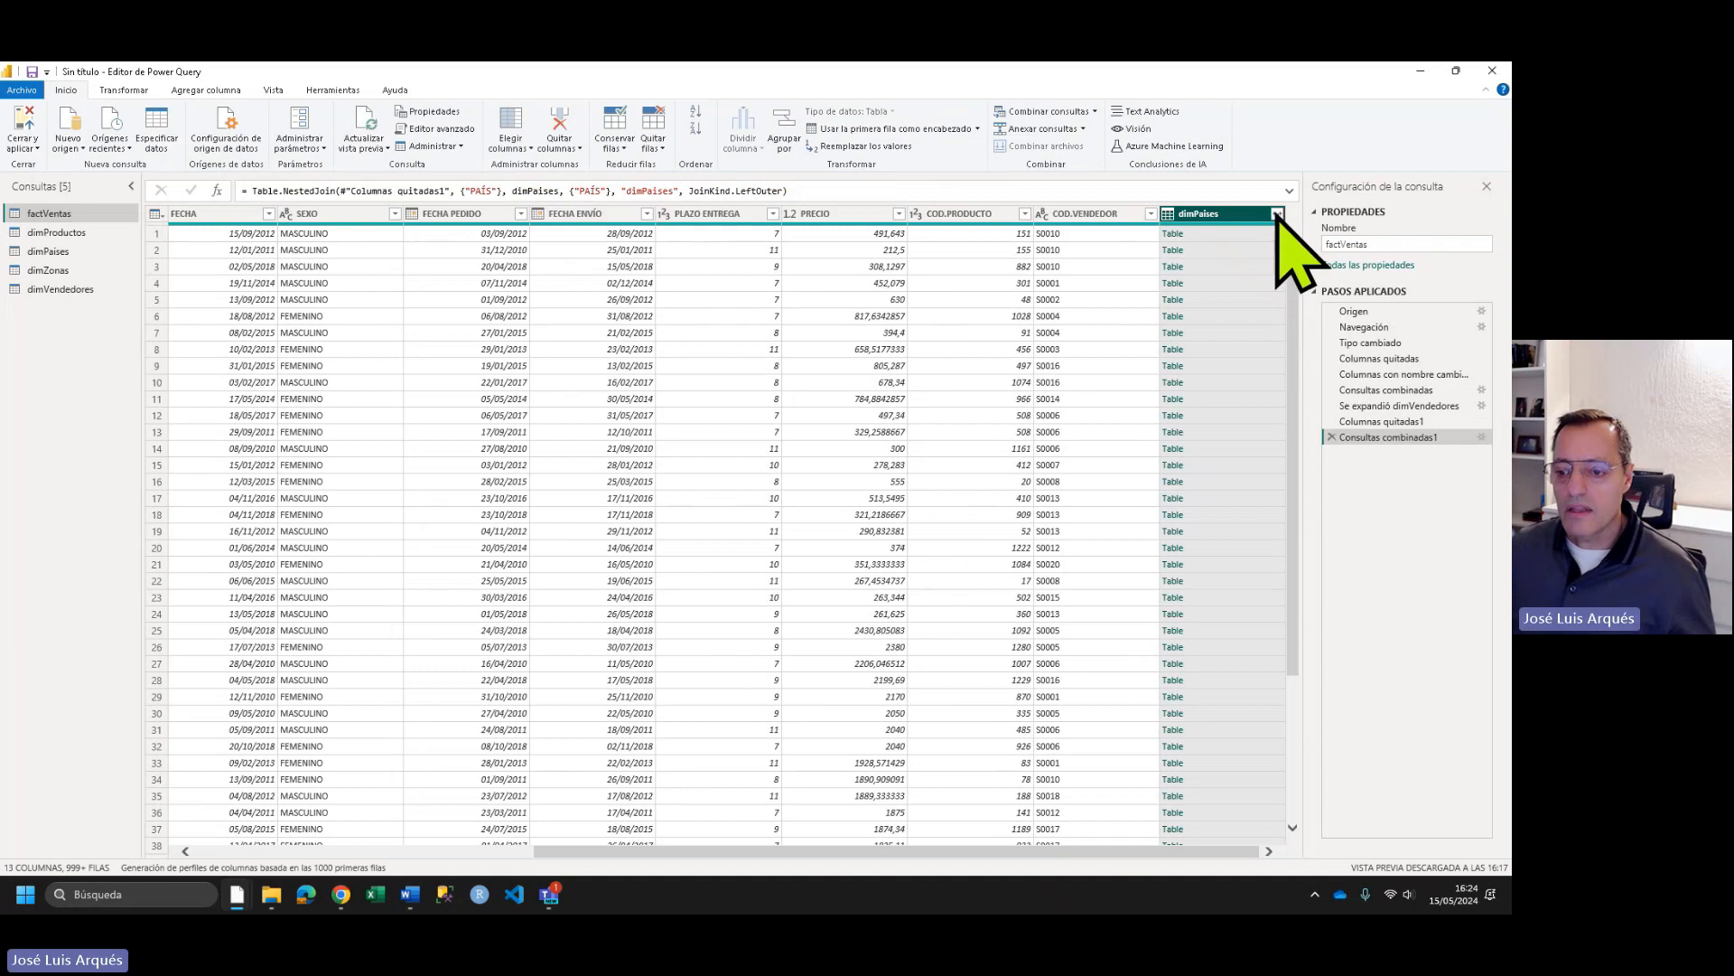
- Expand the merged dimPaises column in factVentas to only COD.PAIS
left_click(1276, 215)
left_click(1066, 293)
left_click(1073, 308)
left_click(1186, 393)
- Remove the PAÍS and CIUDAD columns from factVentas
left_click_drag(574, 851, 226, 849)
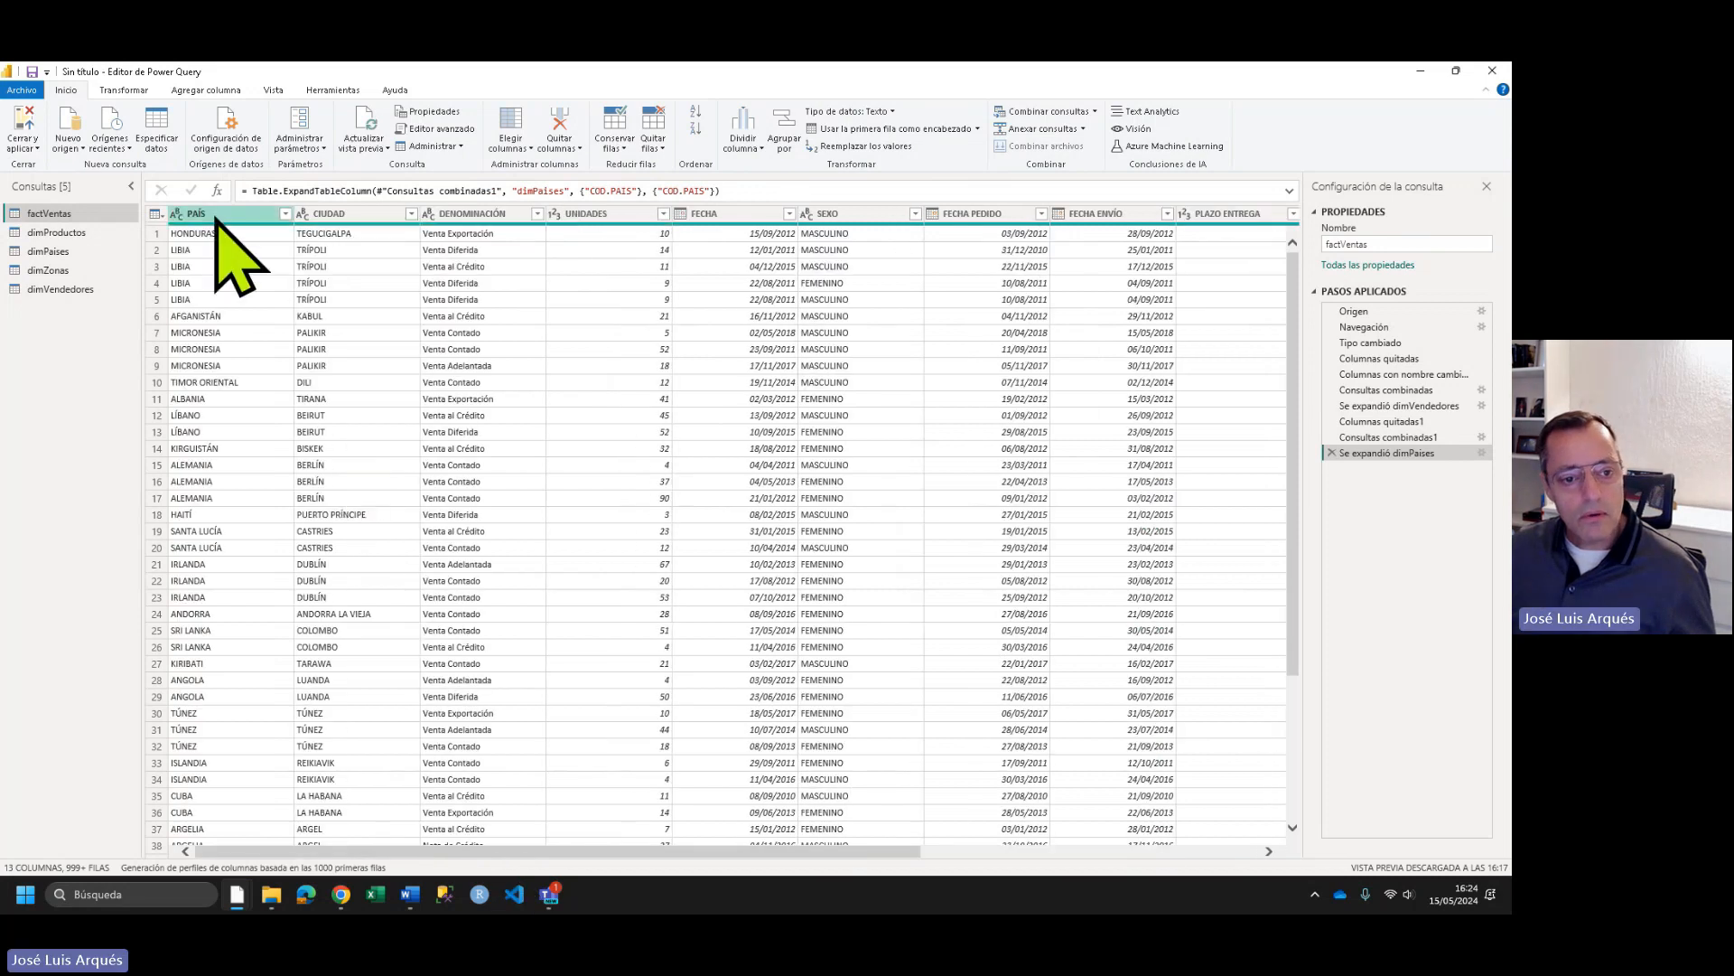
left_click(217, 215)
left_click(329, 214, "ctrl")
right_click(344, 215)
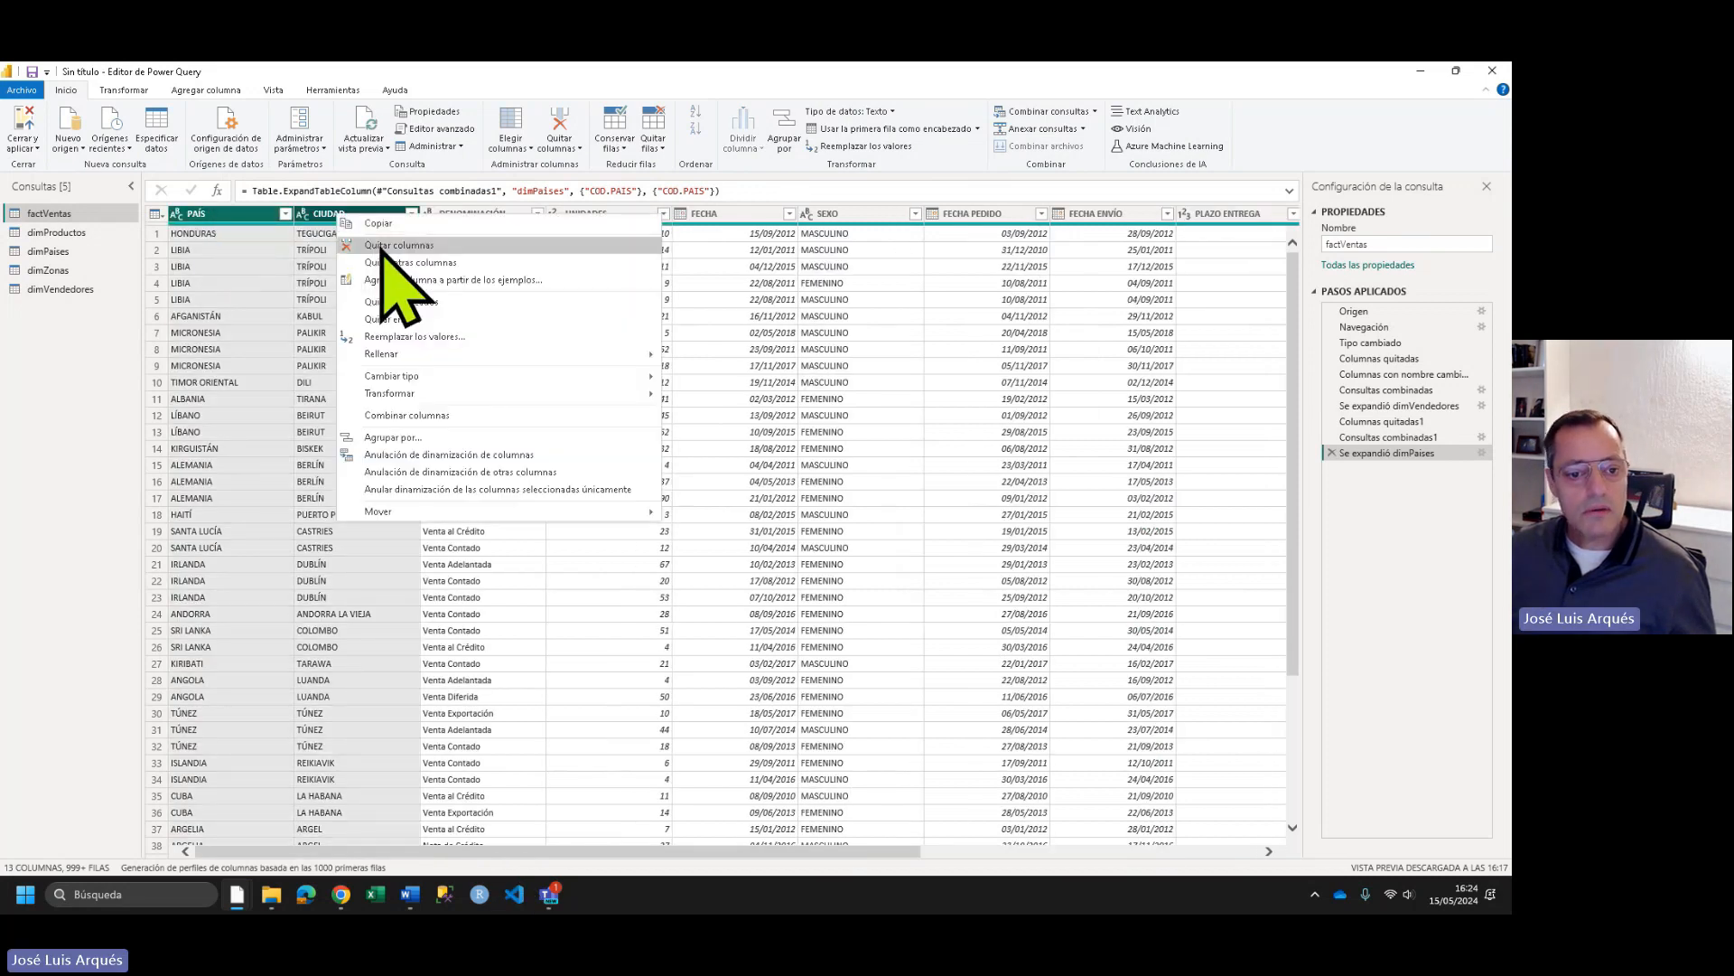
left_click(380, 245)
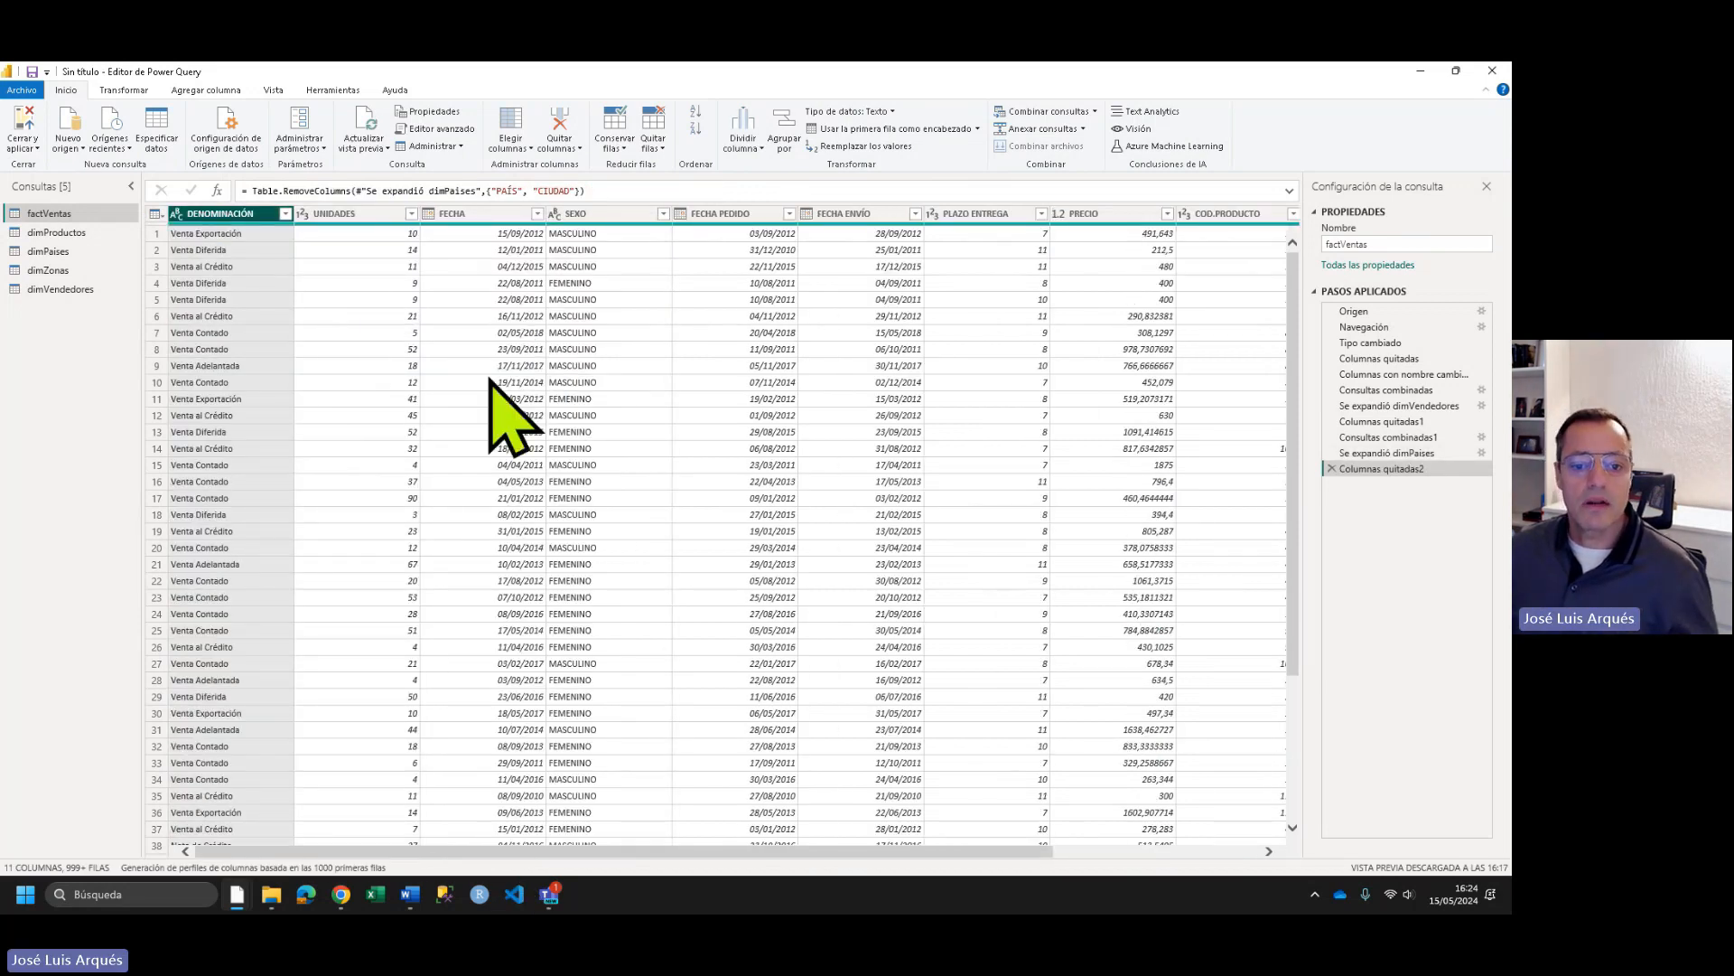
- Check the columns of dimVendedores and remove the SEXO column from factVentas
left_click(581, 215)
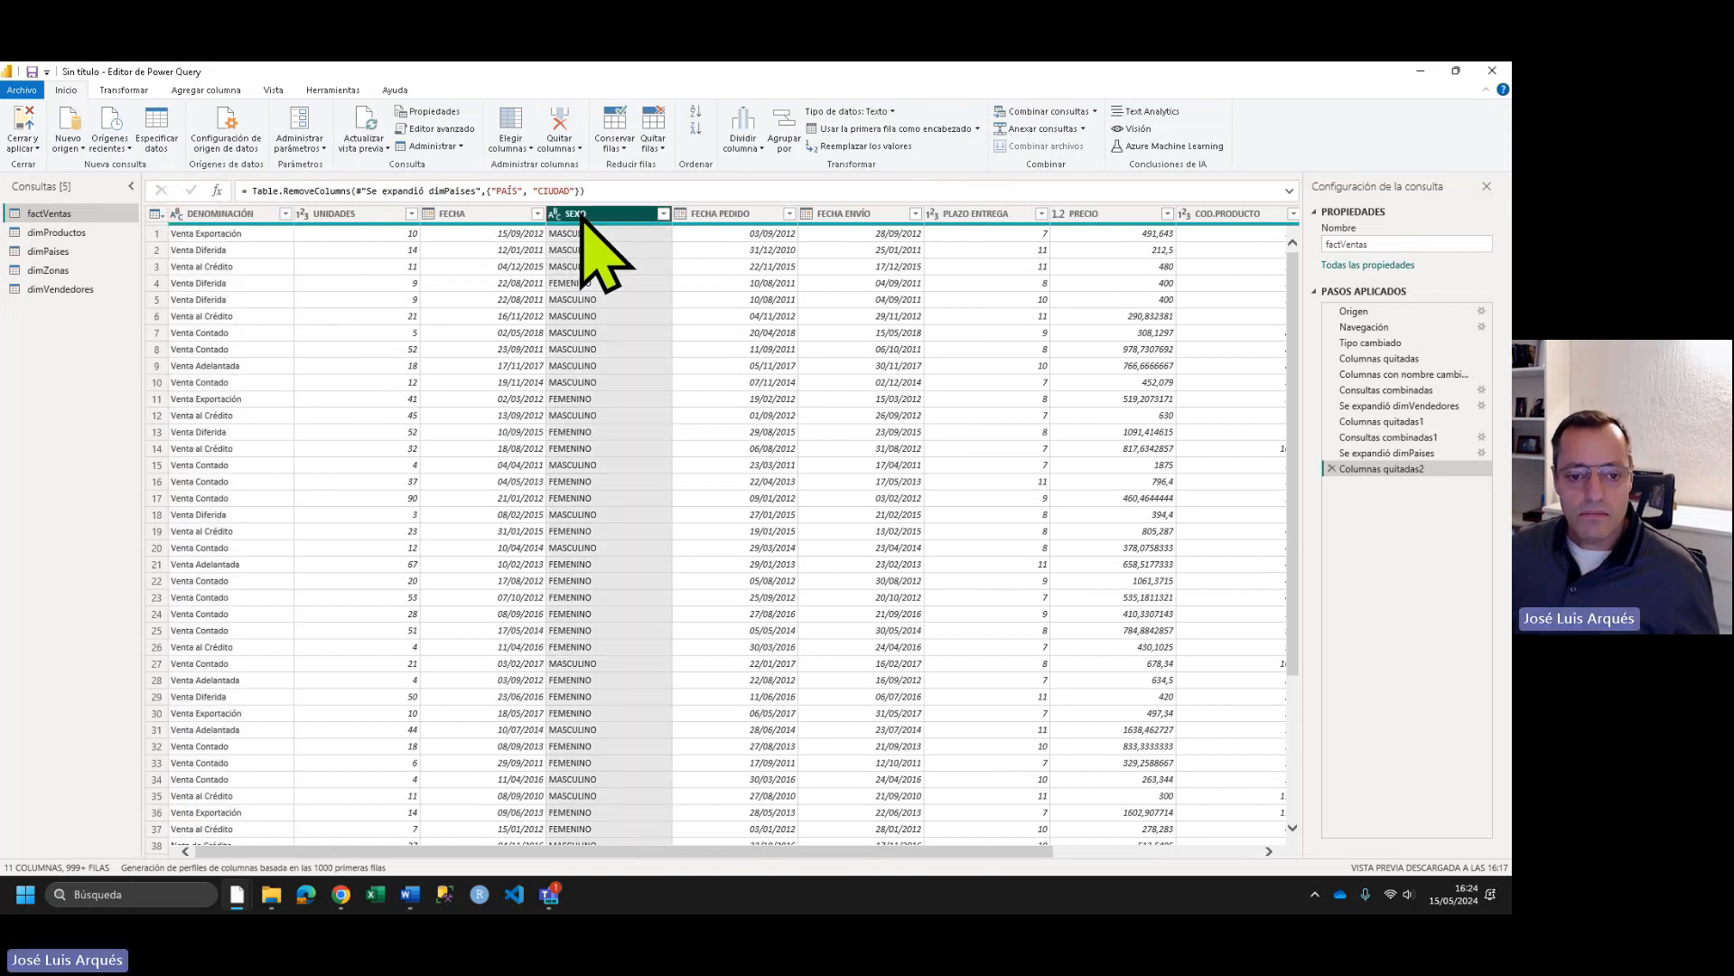
left_click(72, 287)
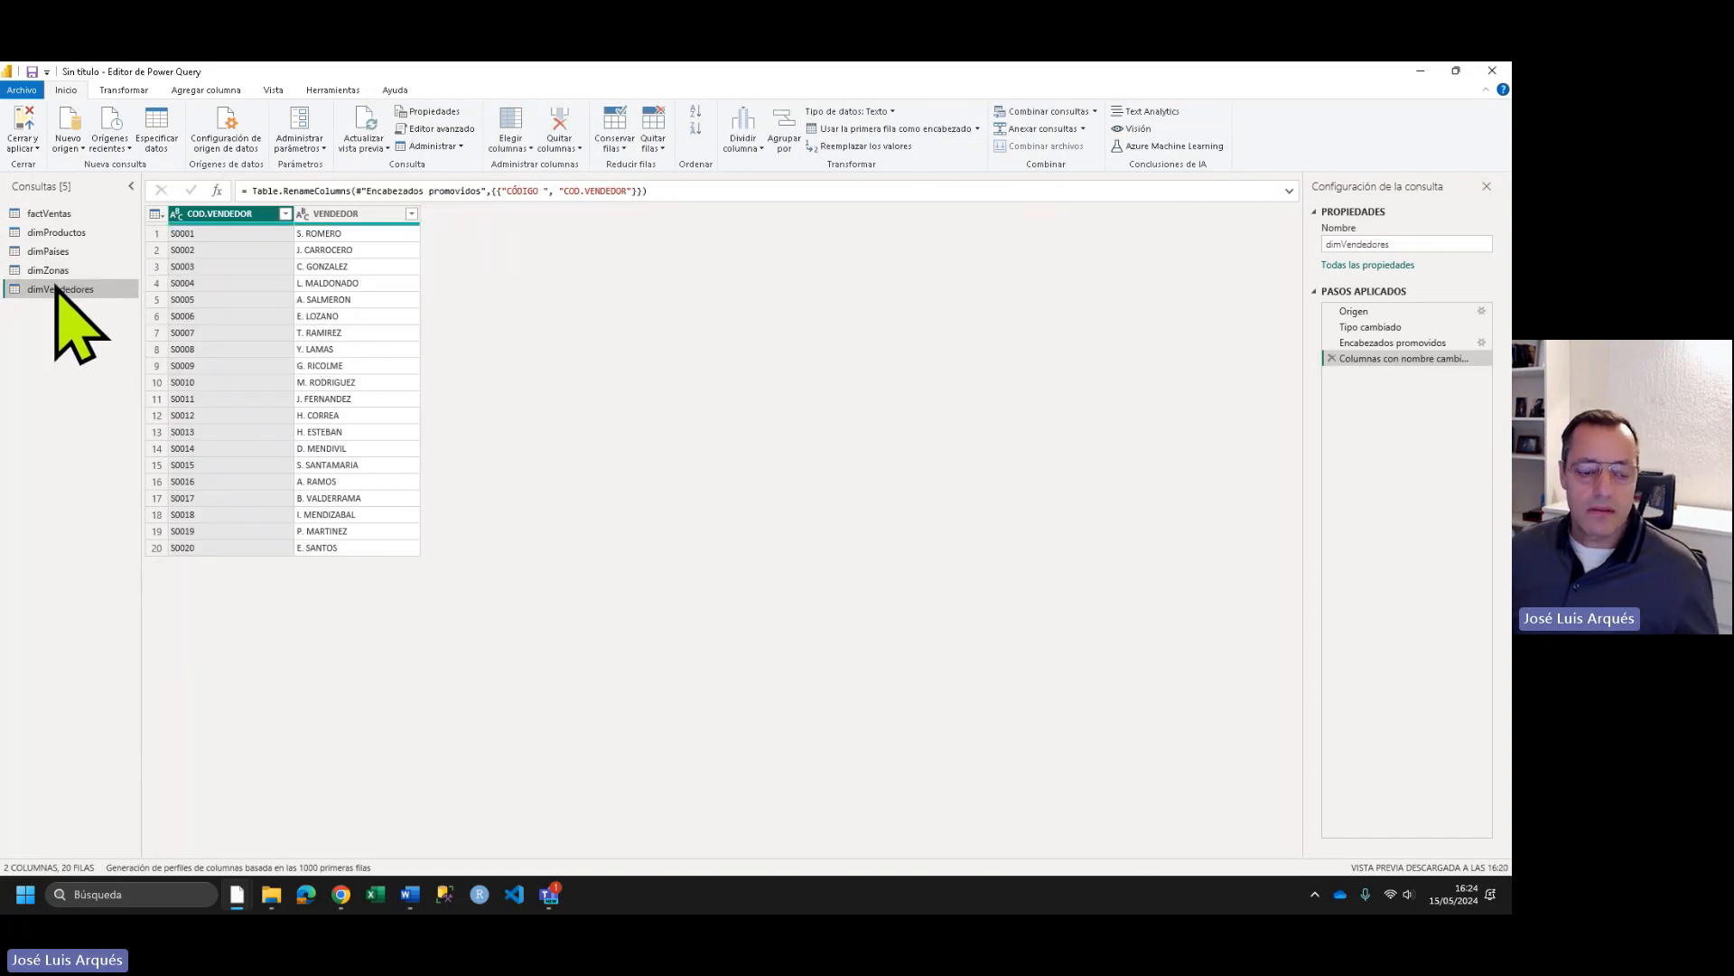
left_click(47, 215)
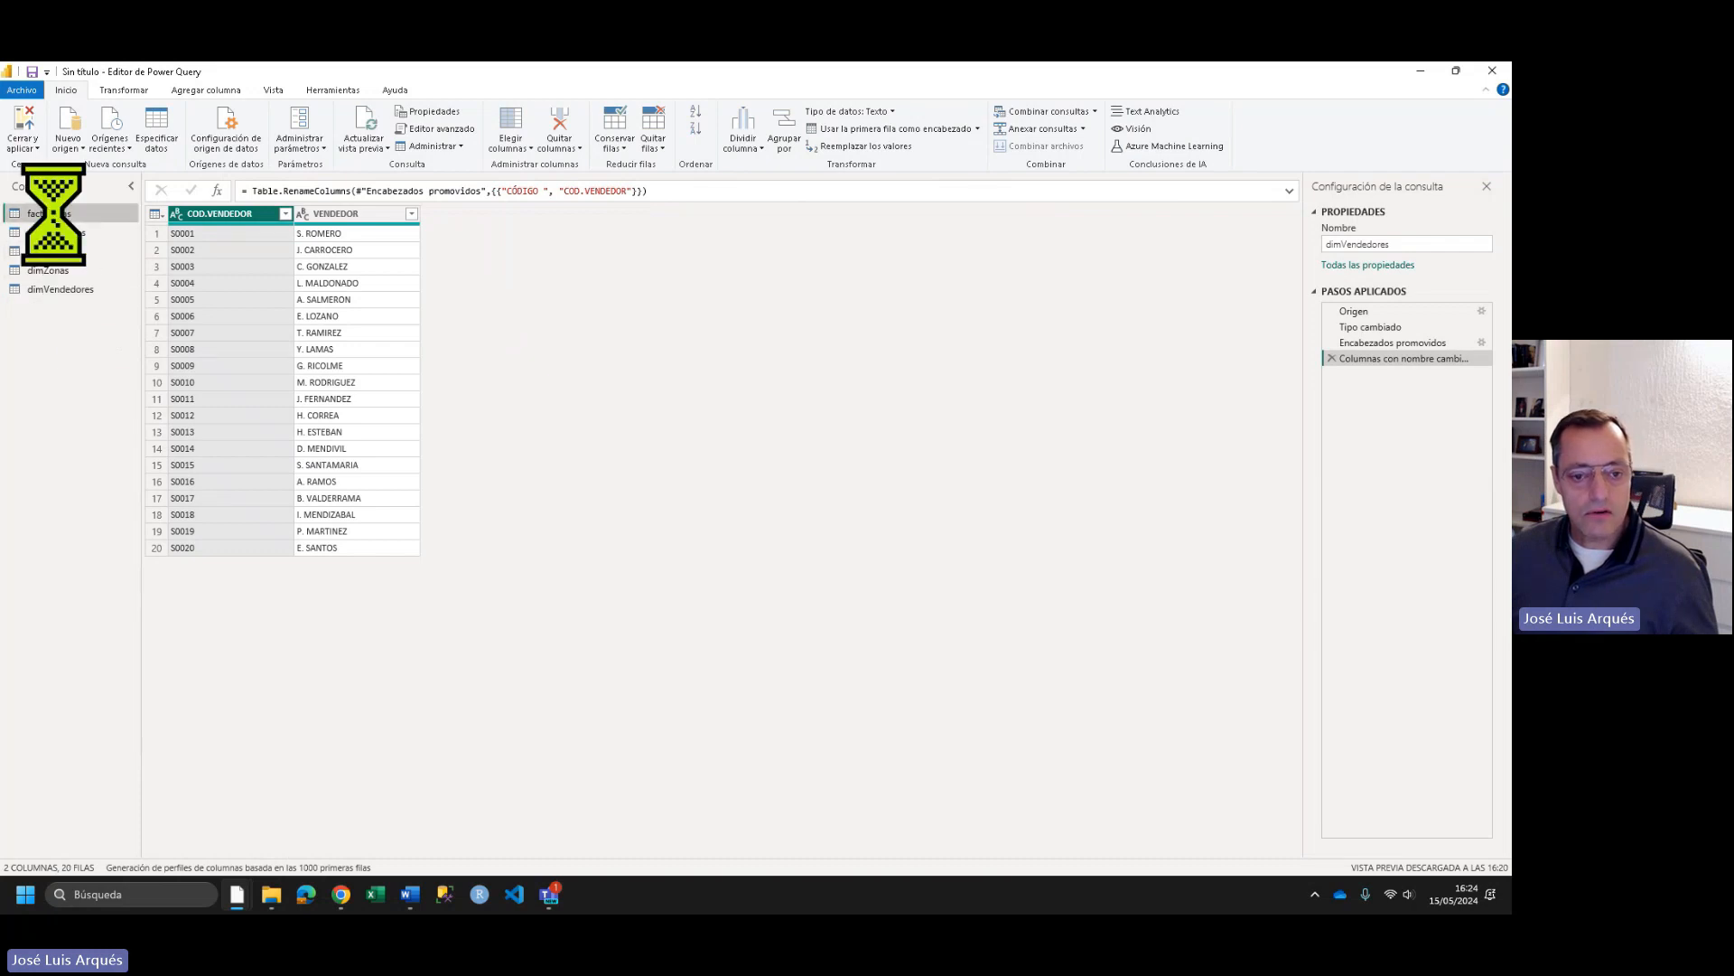
left_click(602, 214)
right_click(603, 215)
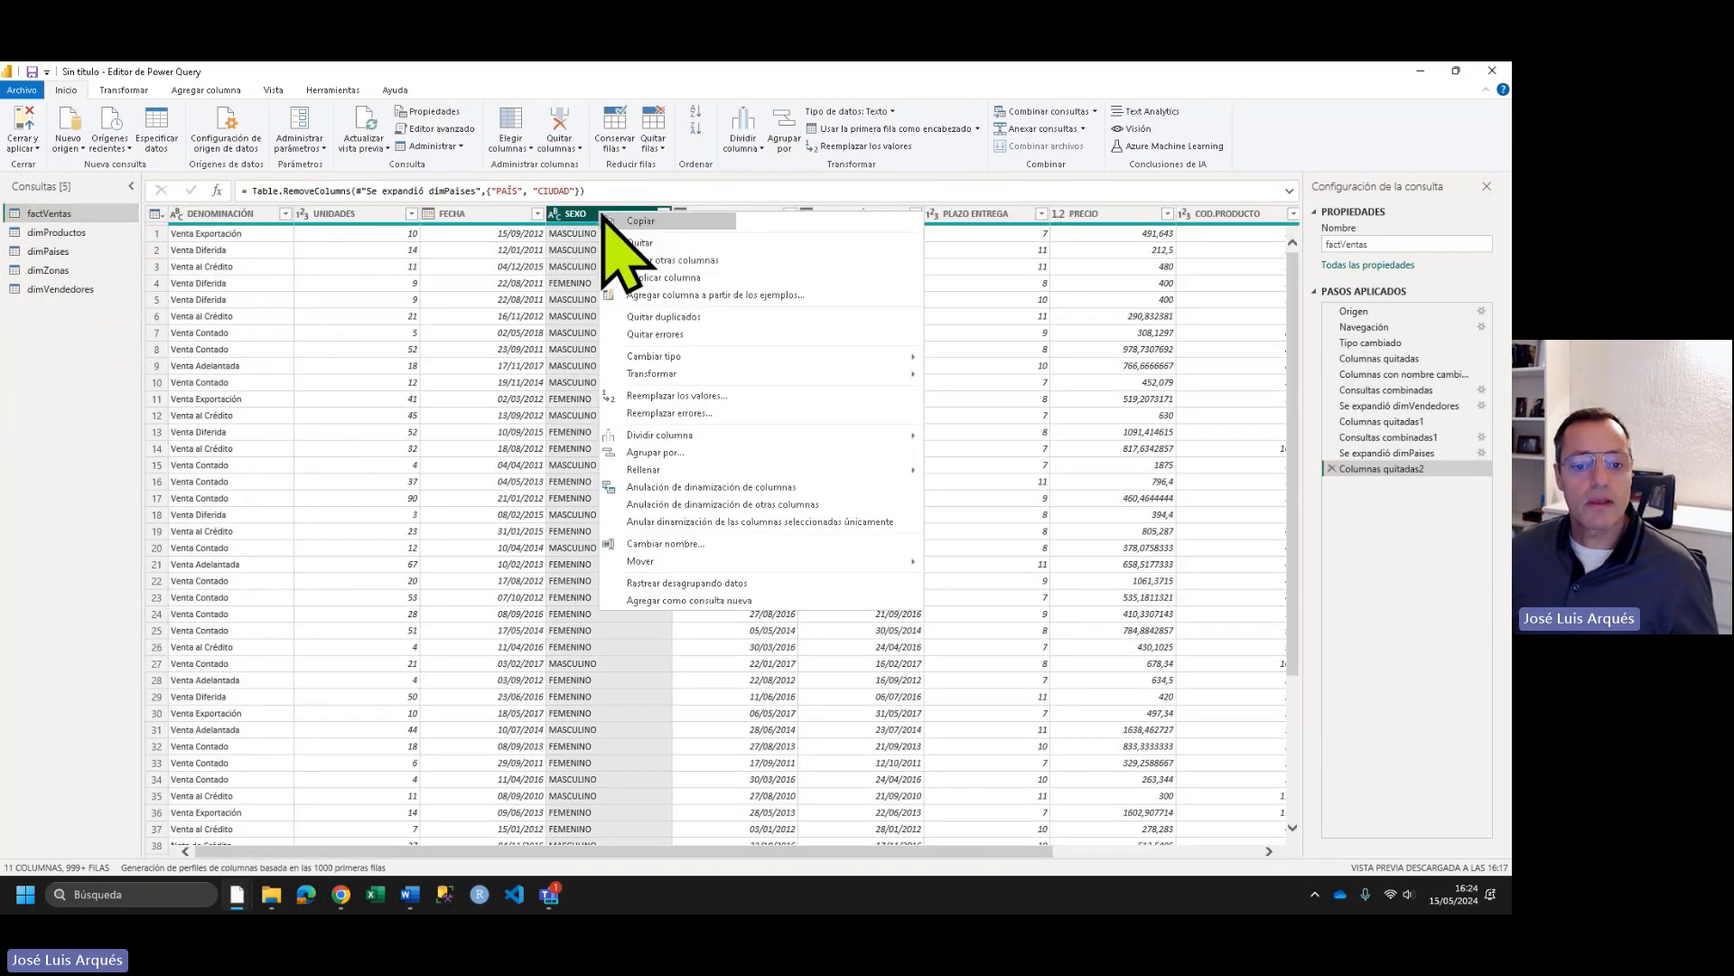
left_click(637, 242)
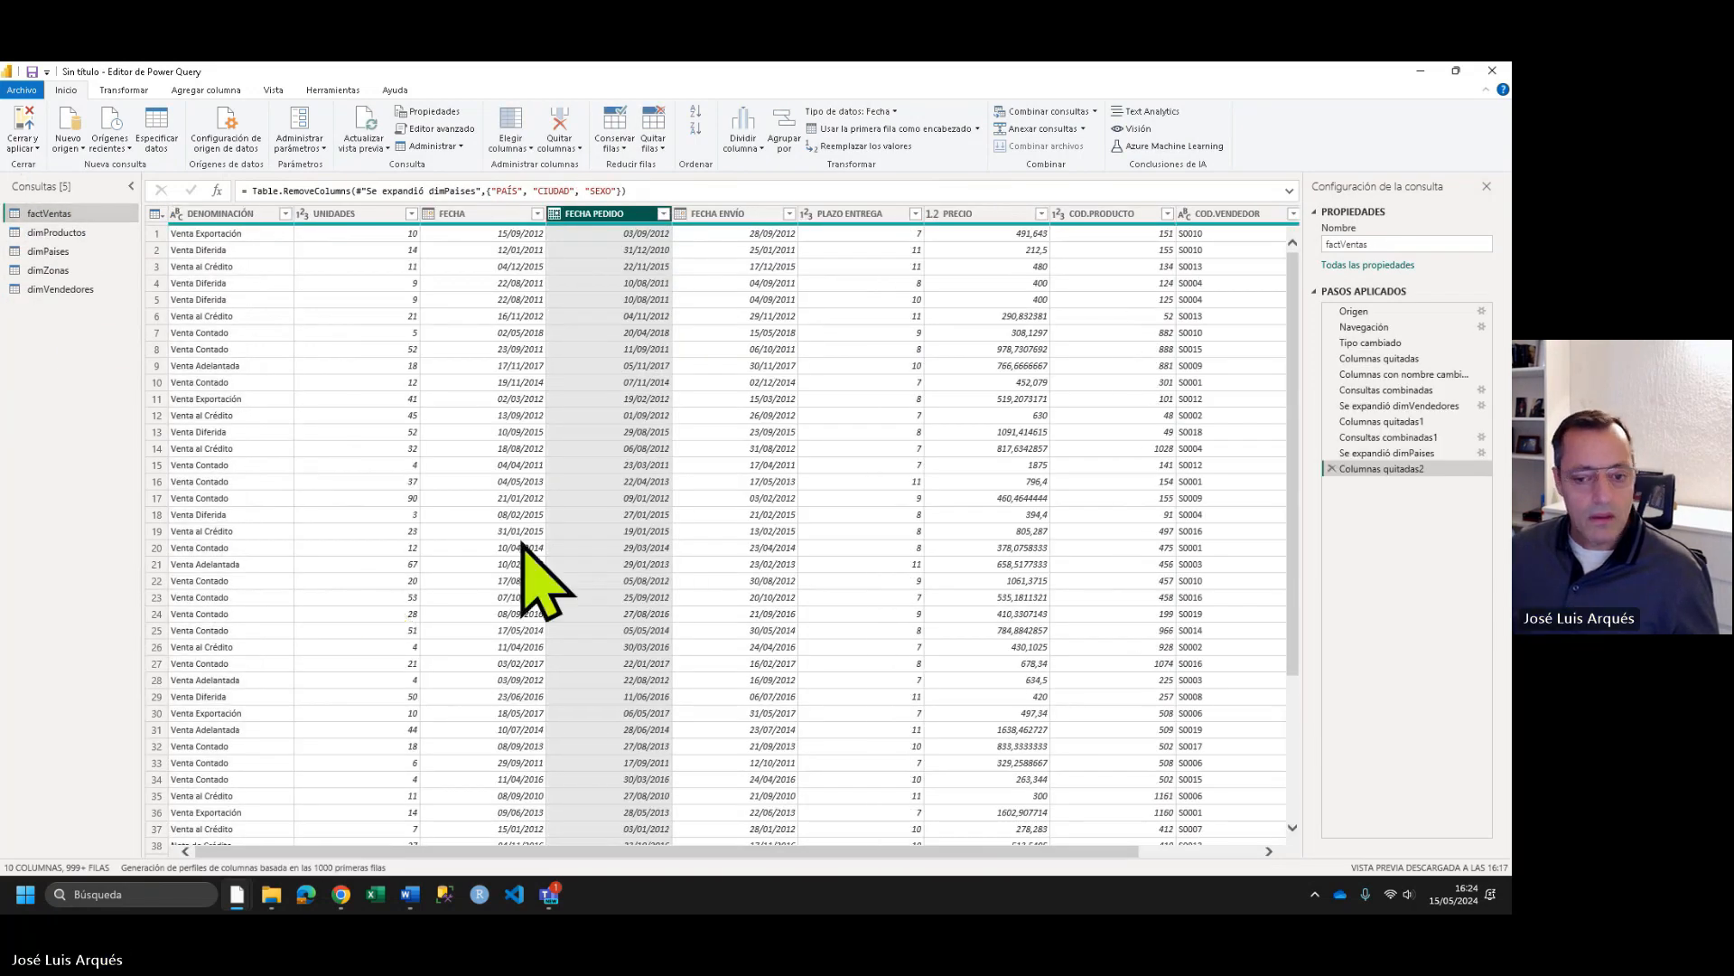
- Review factVentas at its Tipo cambiado step, return to the last applied step and select the DENOMINACIÓN column
left_click(1367, 344)
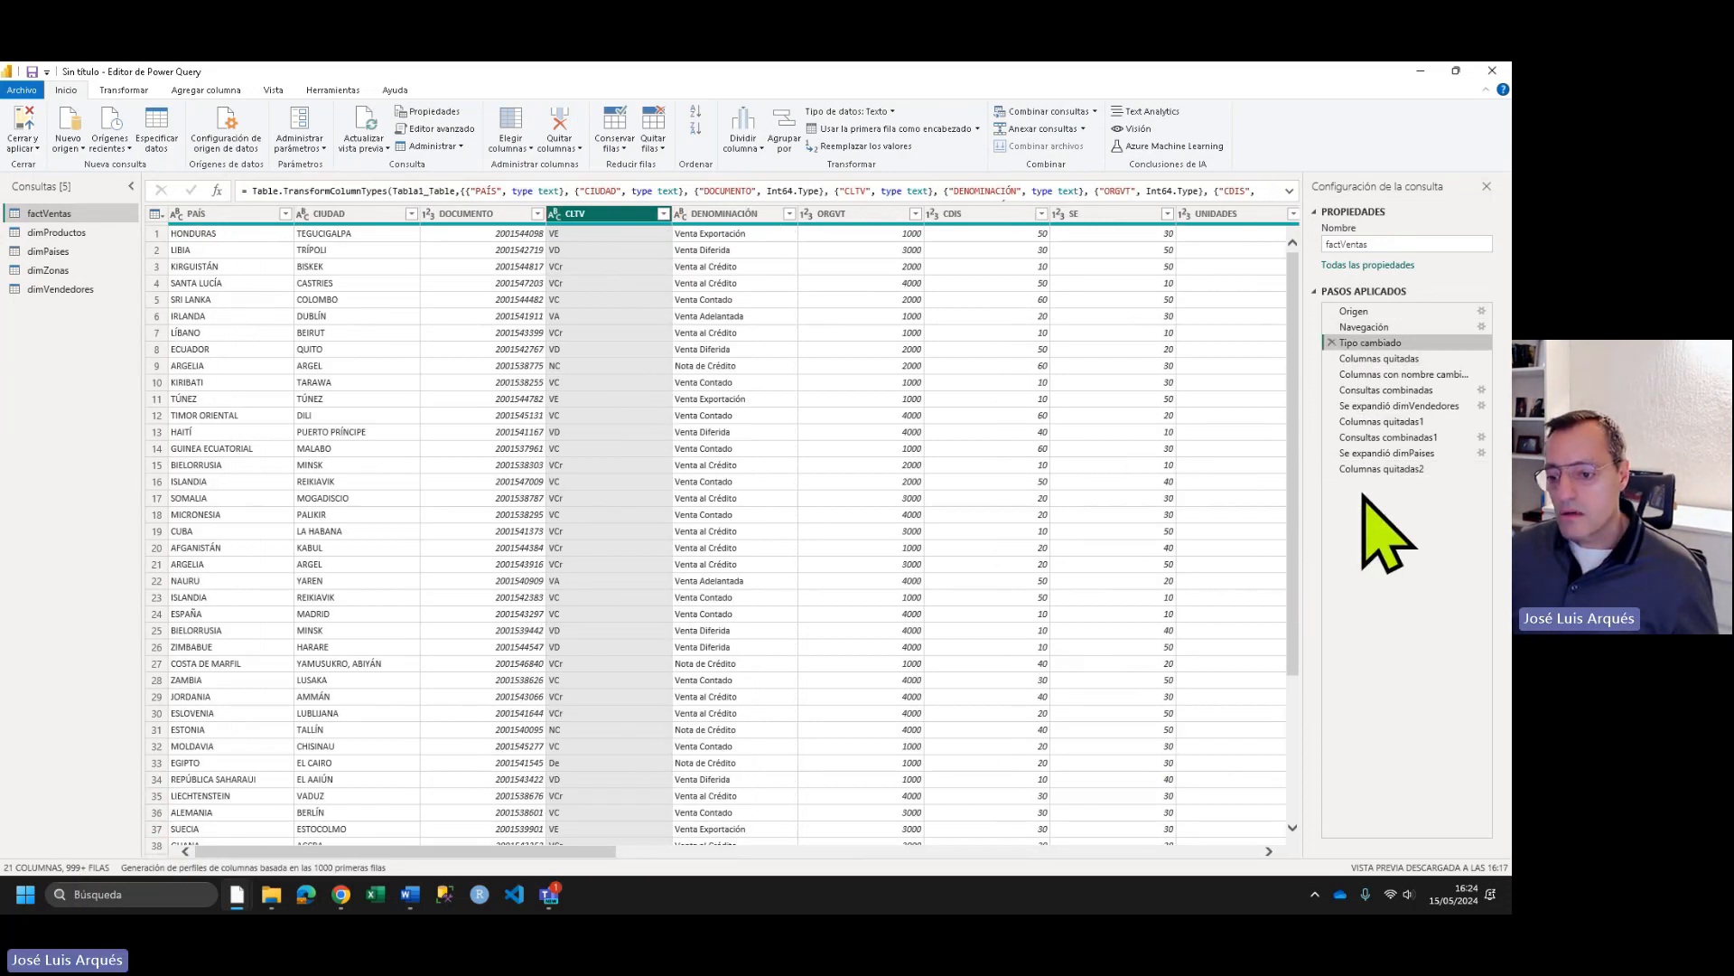
left_click(1378, 468)
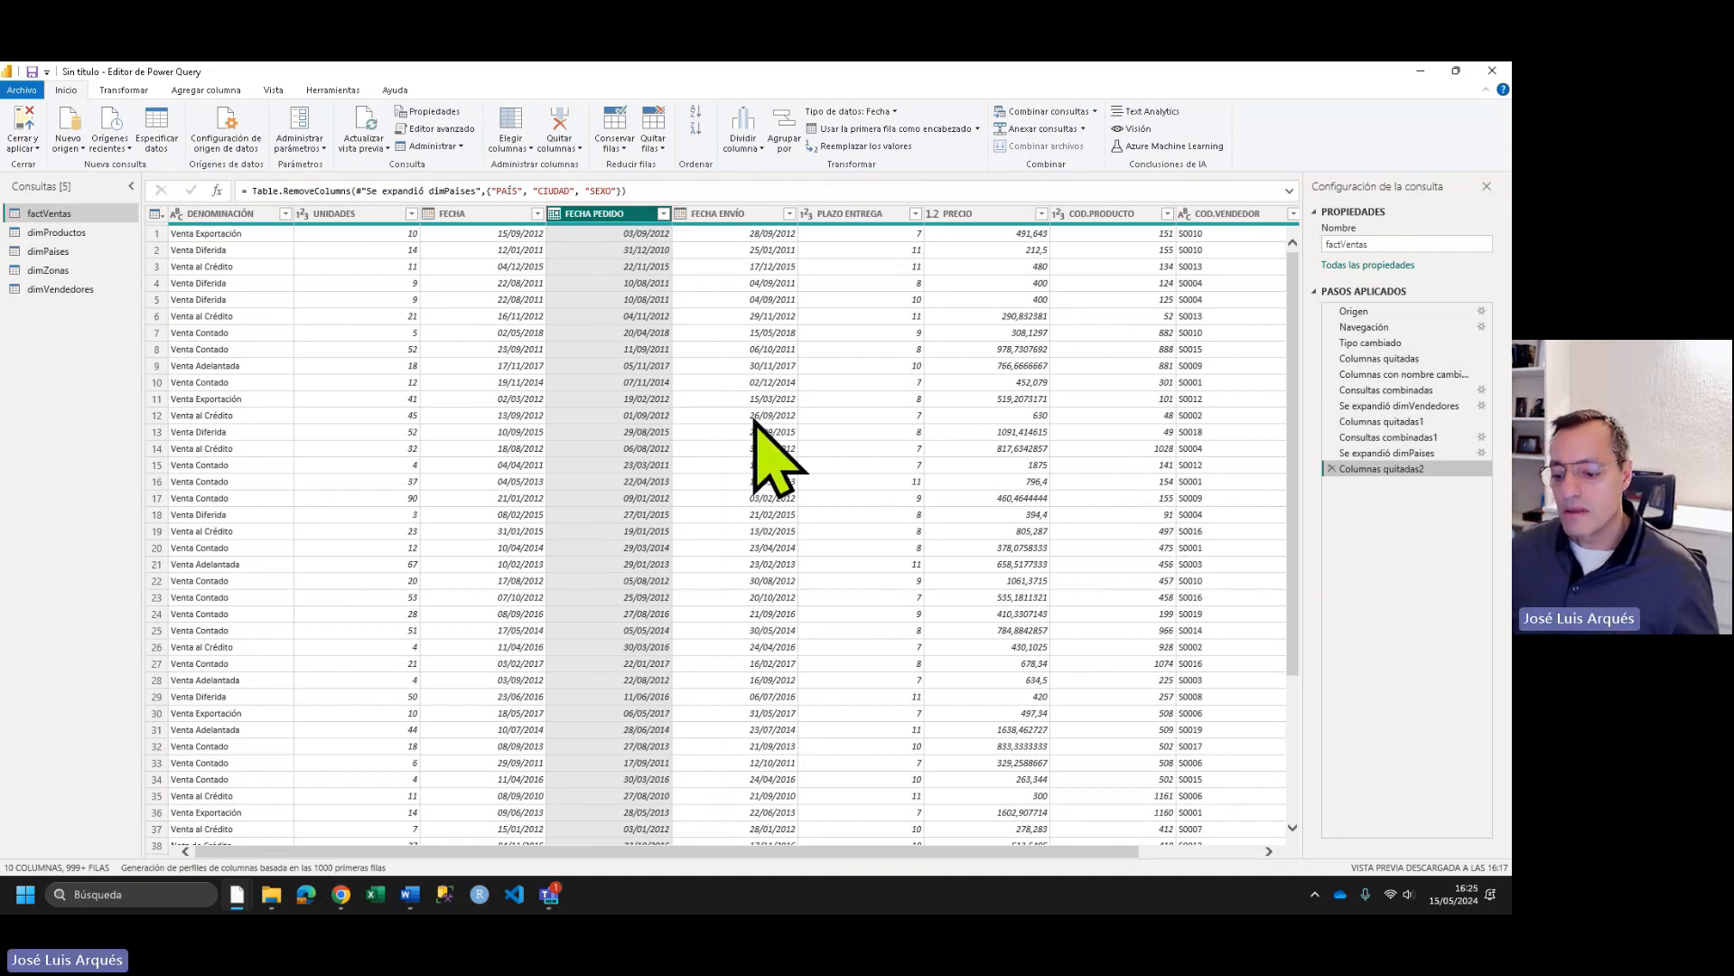
left_click(224, 214)
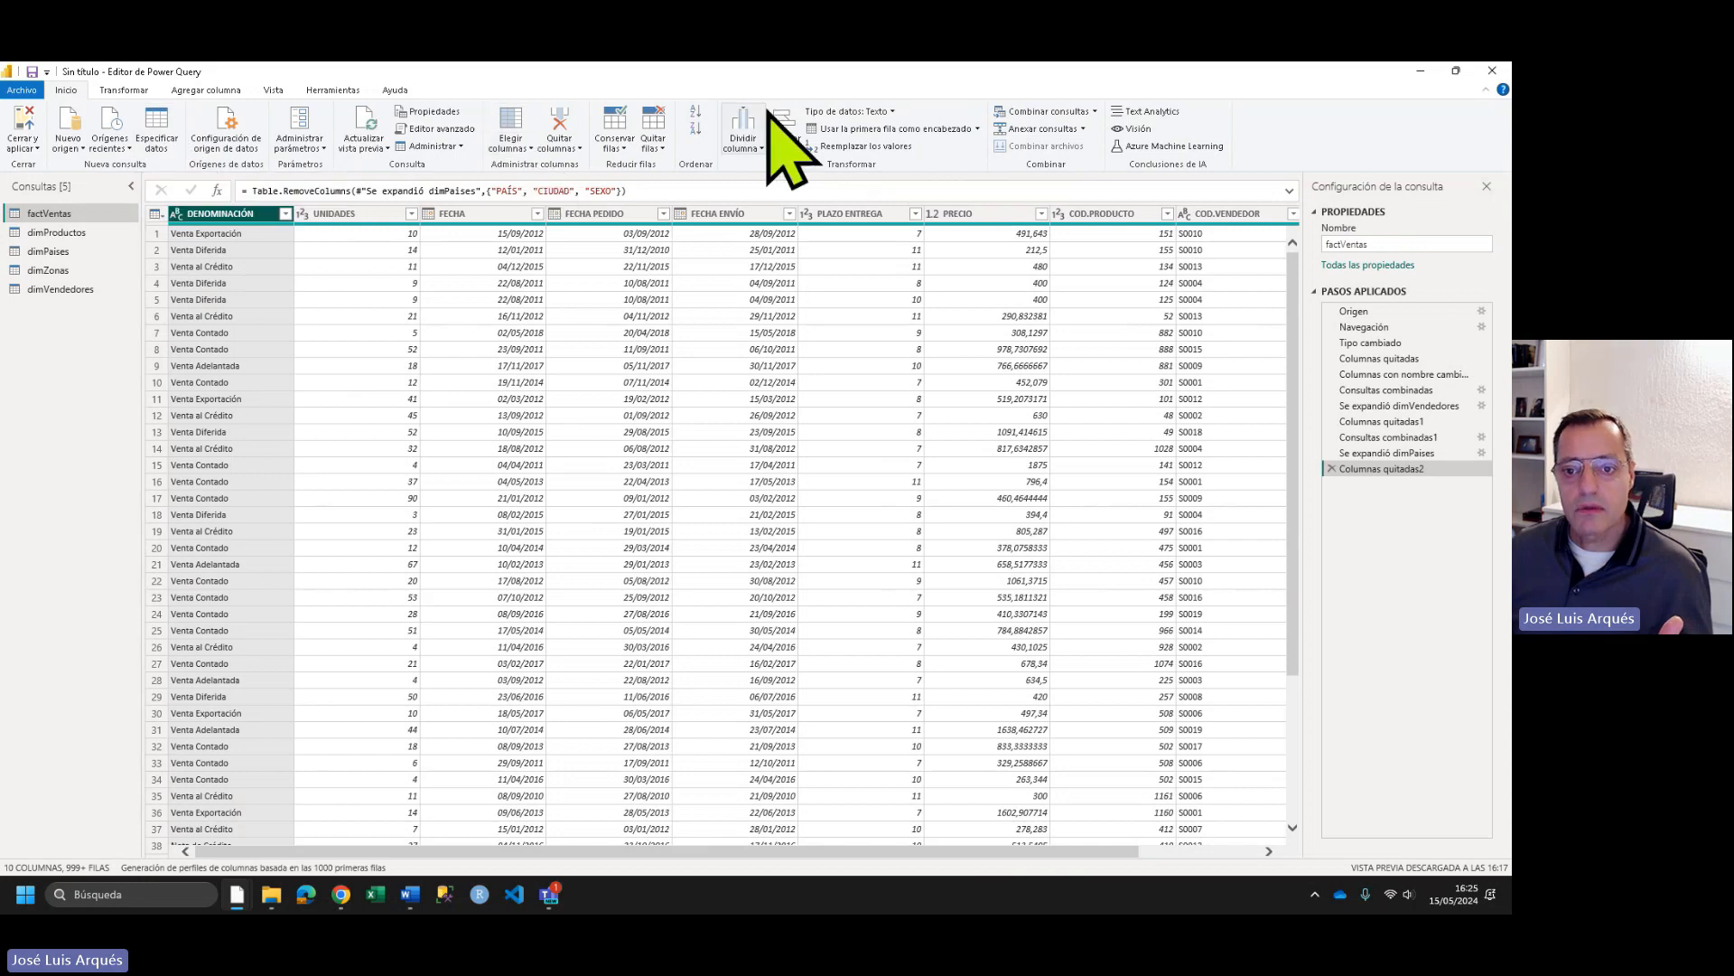
key("Print")
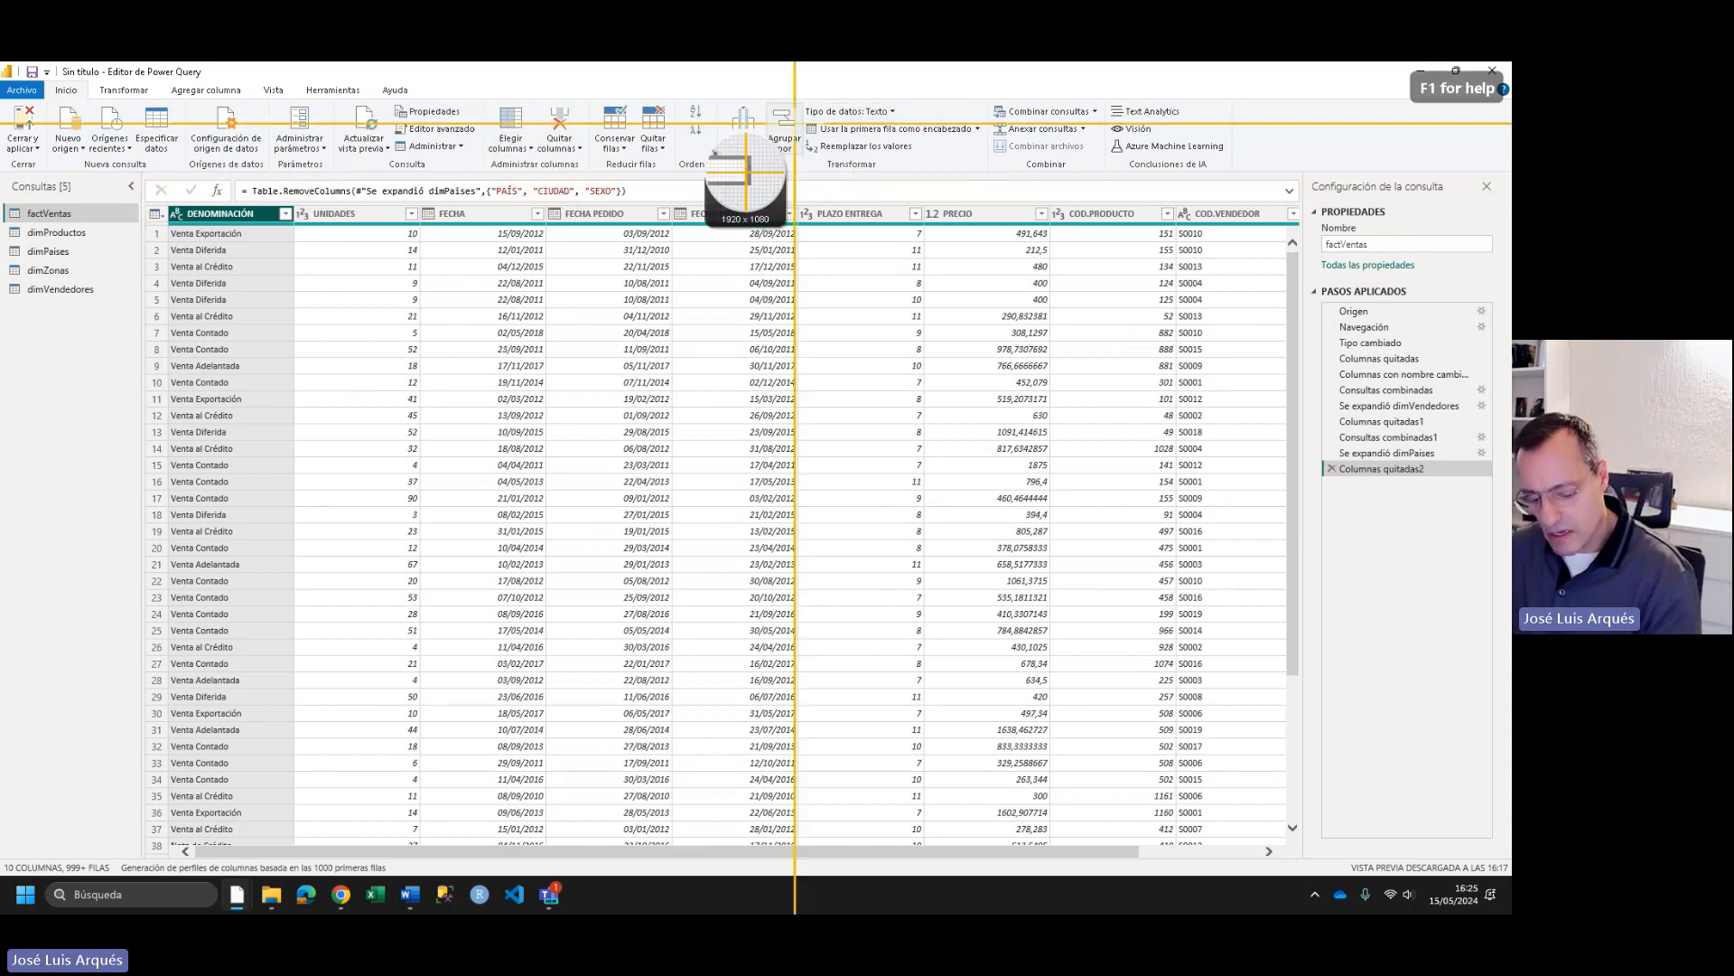
key("Escape")
mouse_move(782, 72)
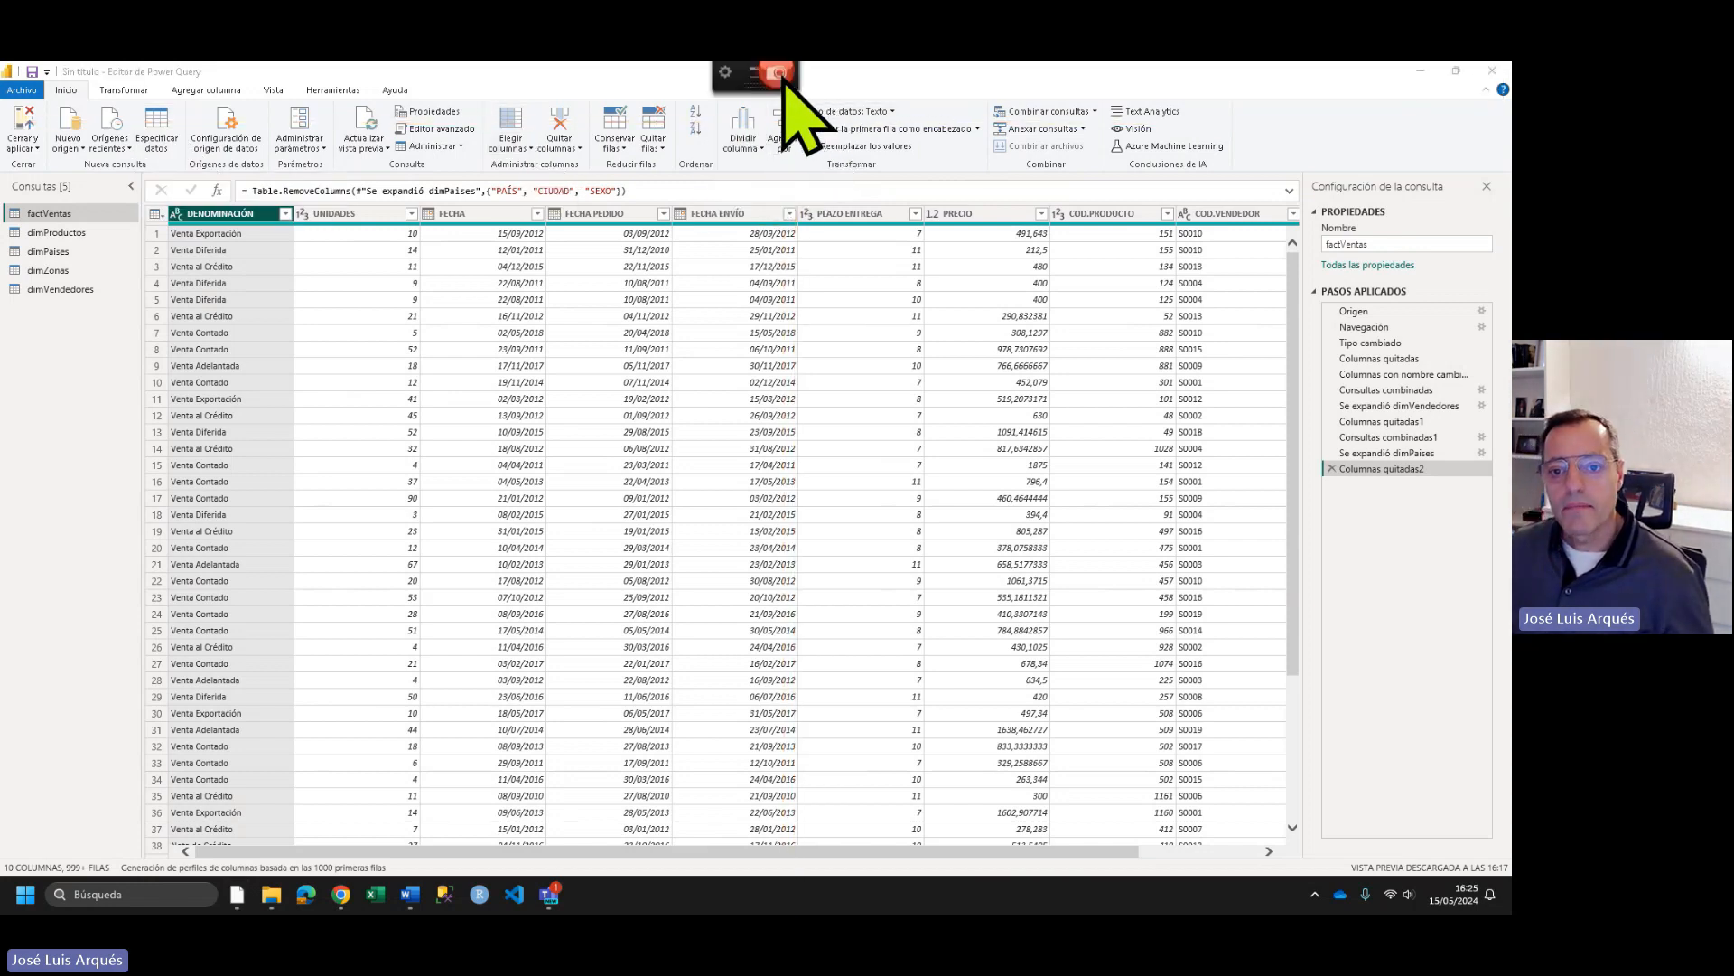
left_click(784, 114)
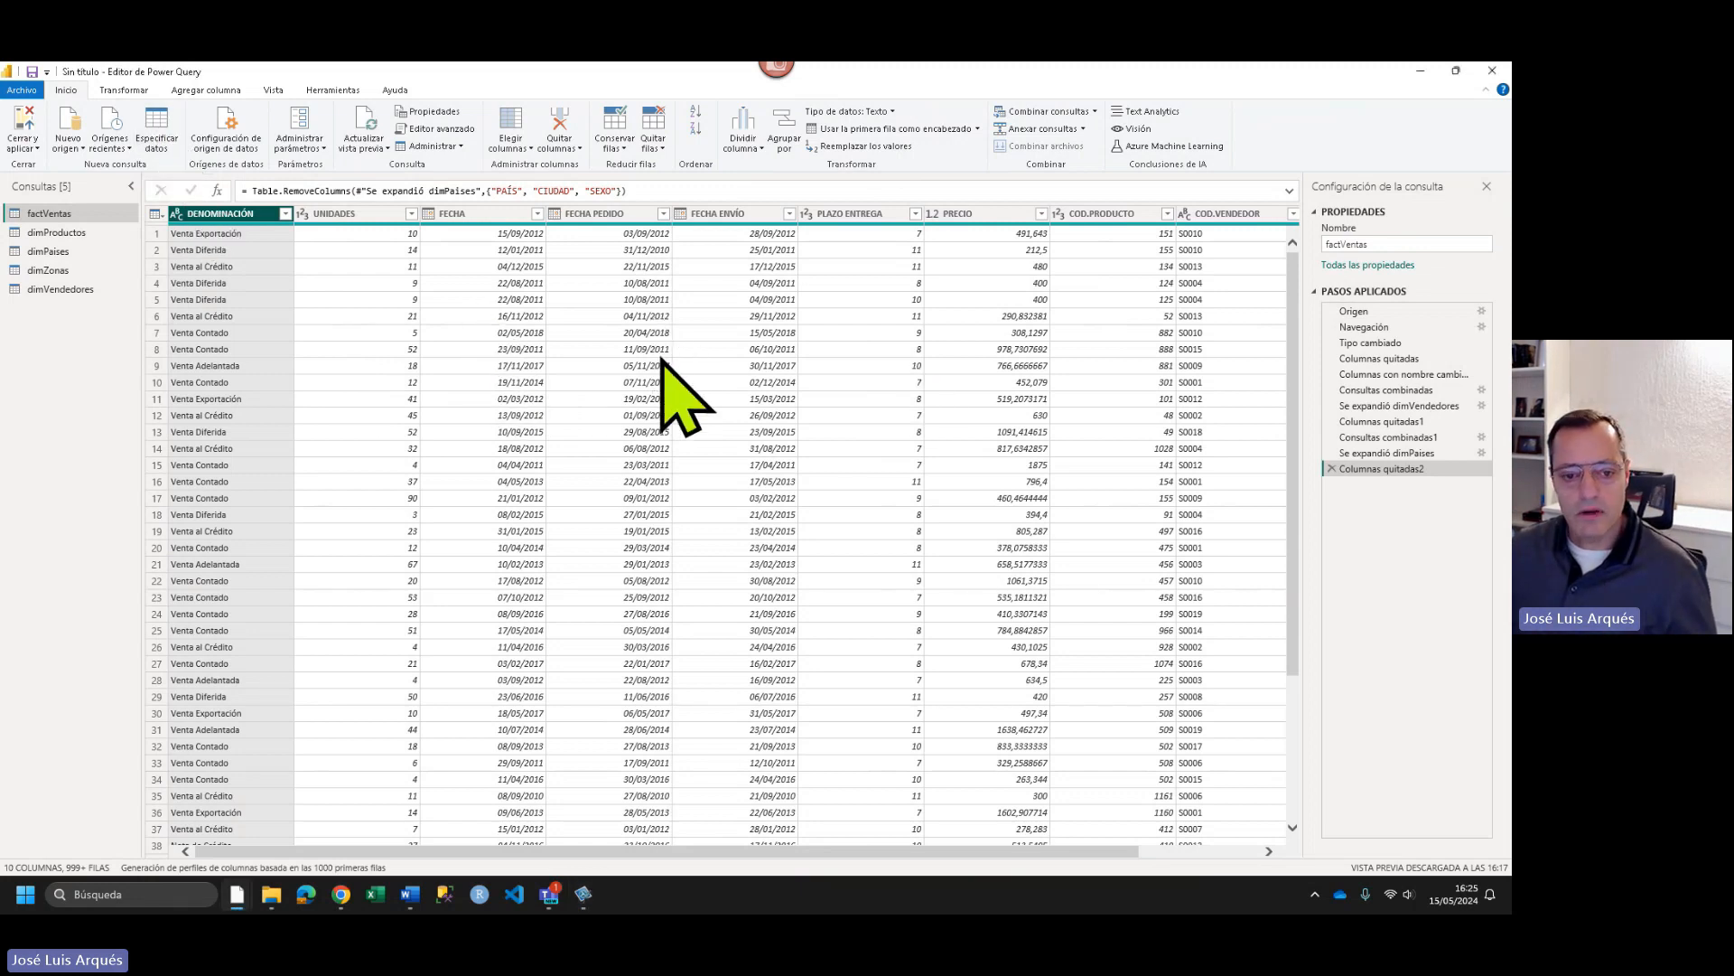
- Start a manually entered table with two columns named COD.DENOM. and DENOMINACIÓN
left_click(160, 127)
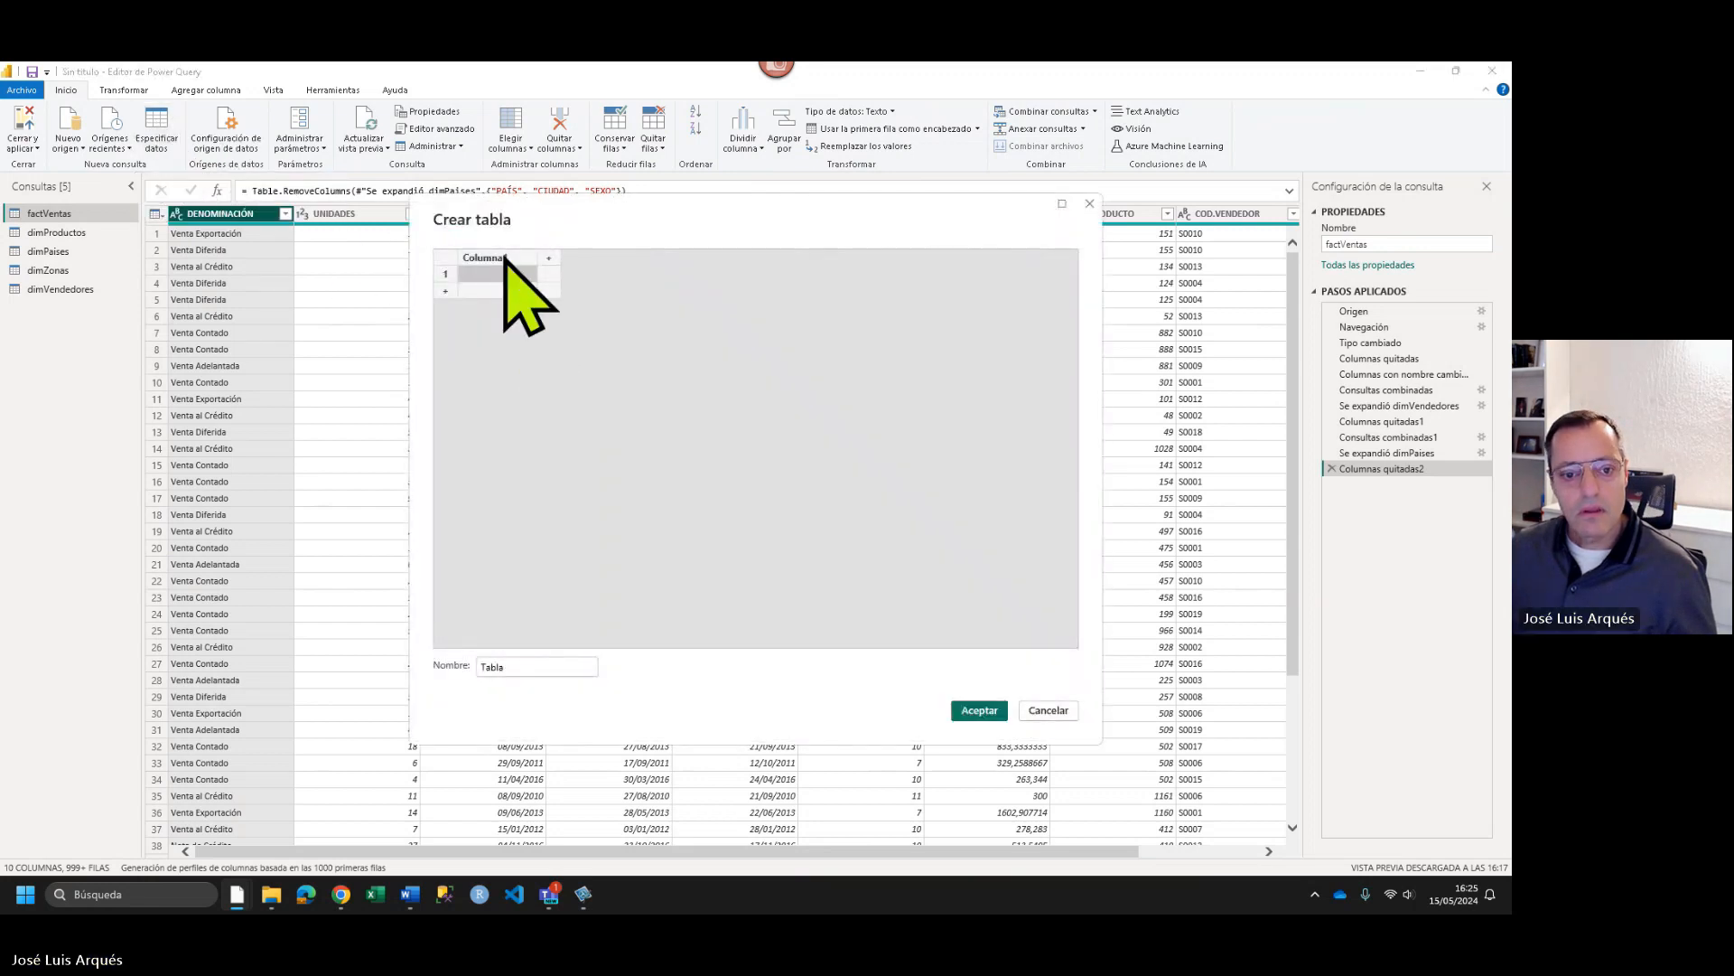
double_click(488, 258)
type("COD")
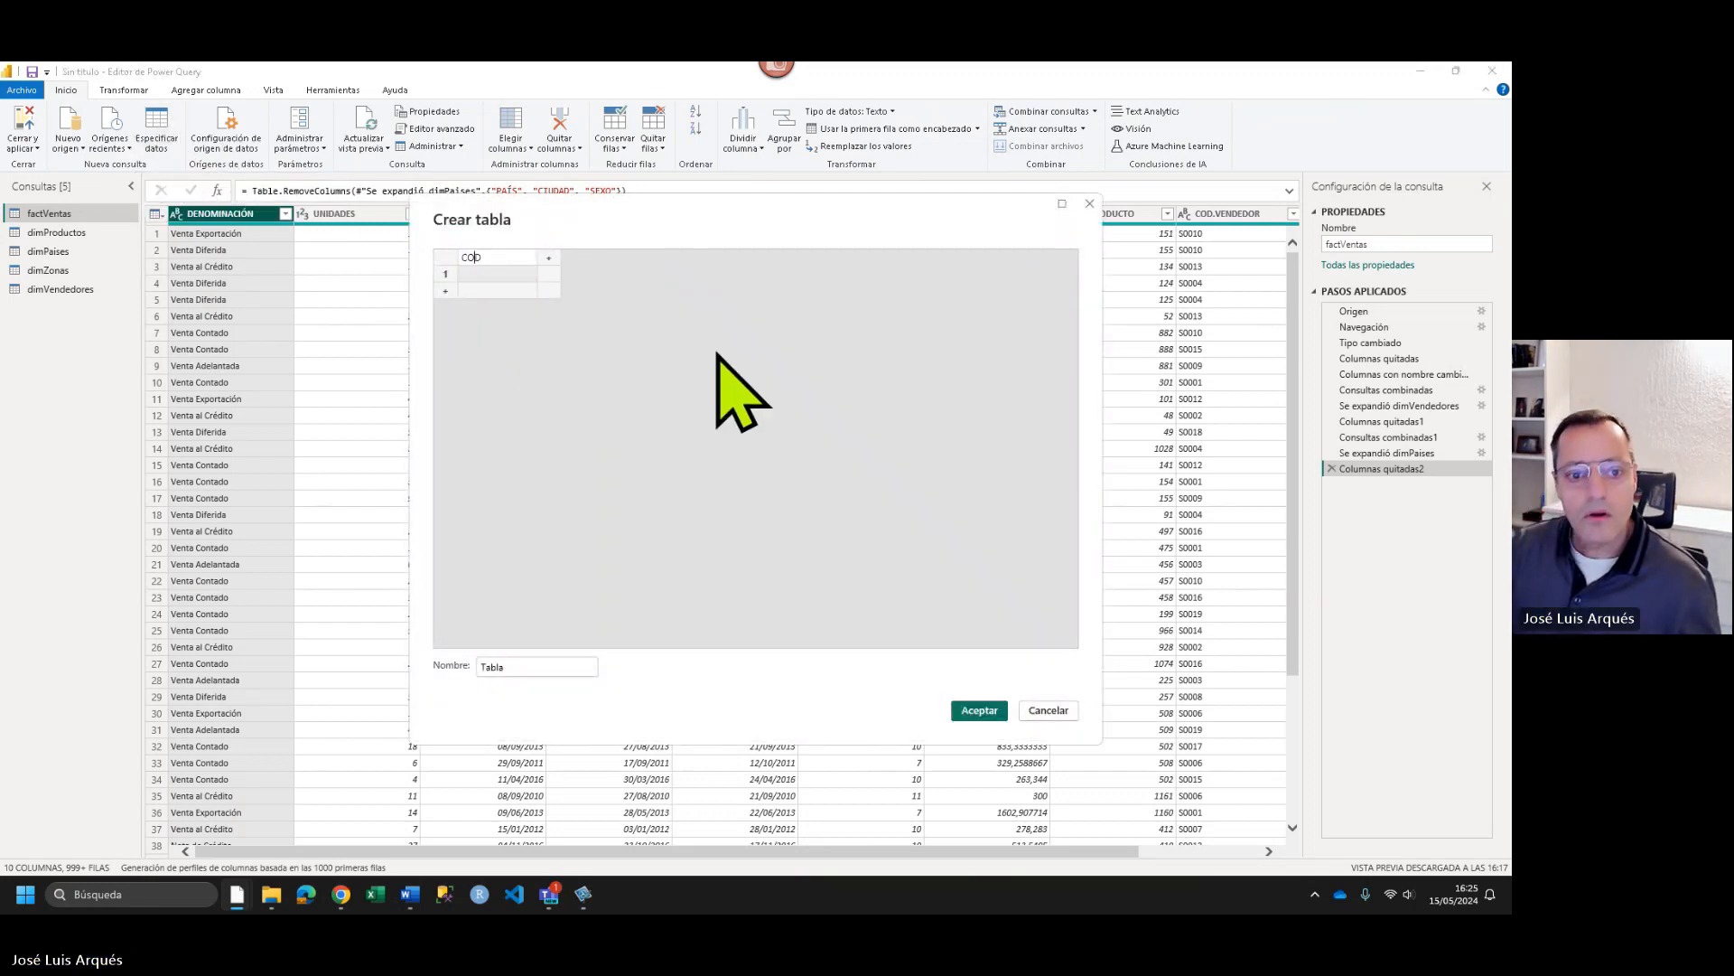
type(".N")
type("DE")
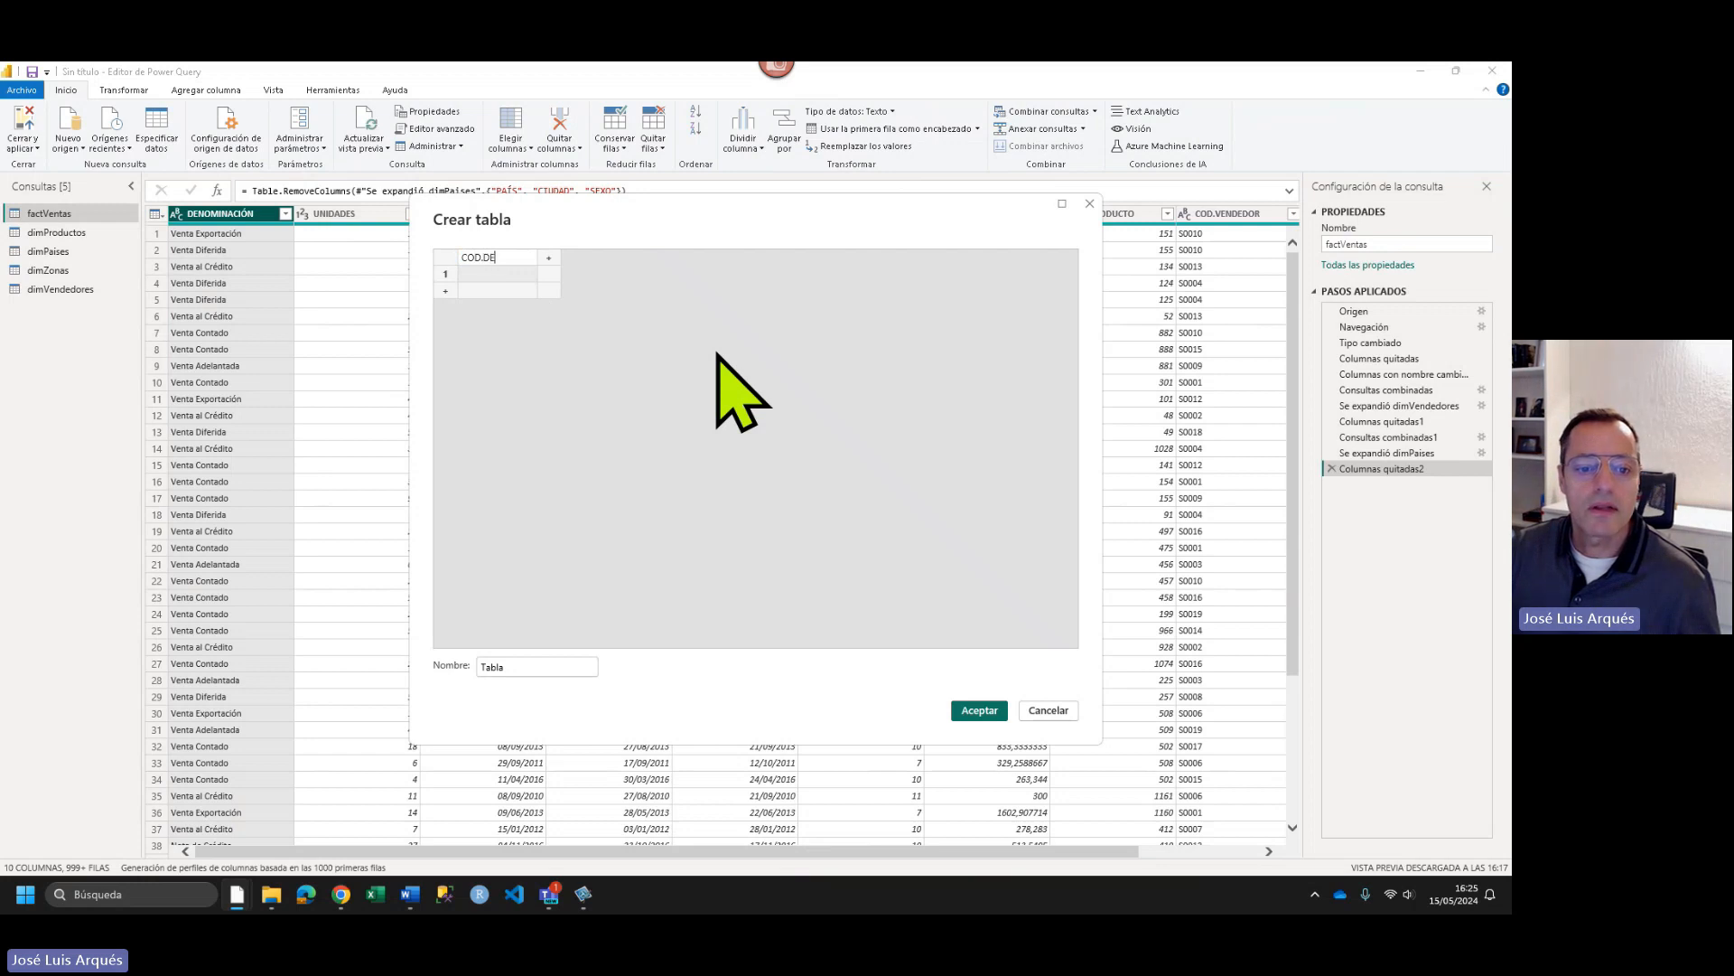
type("NOM.")
key("Tab")
type("D")
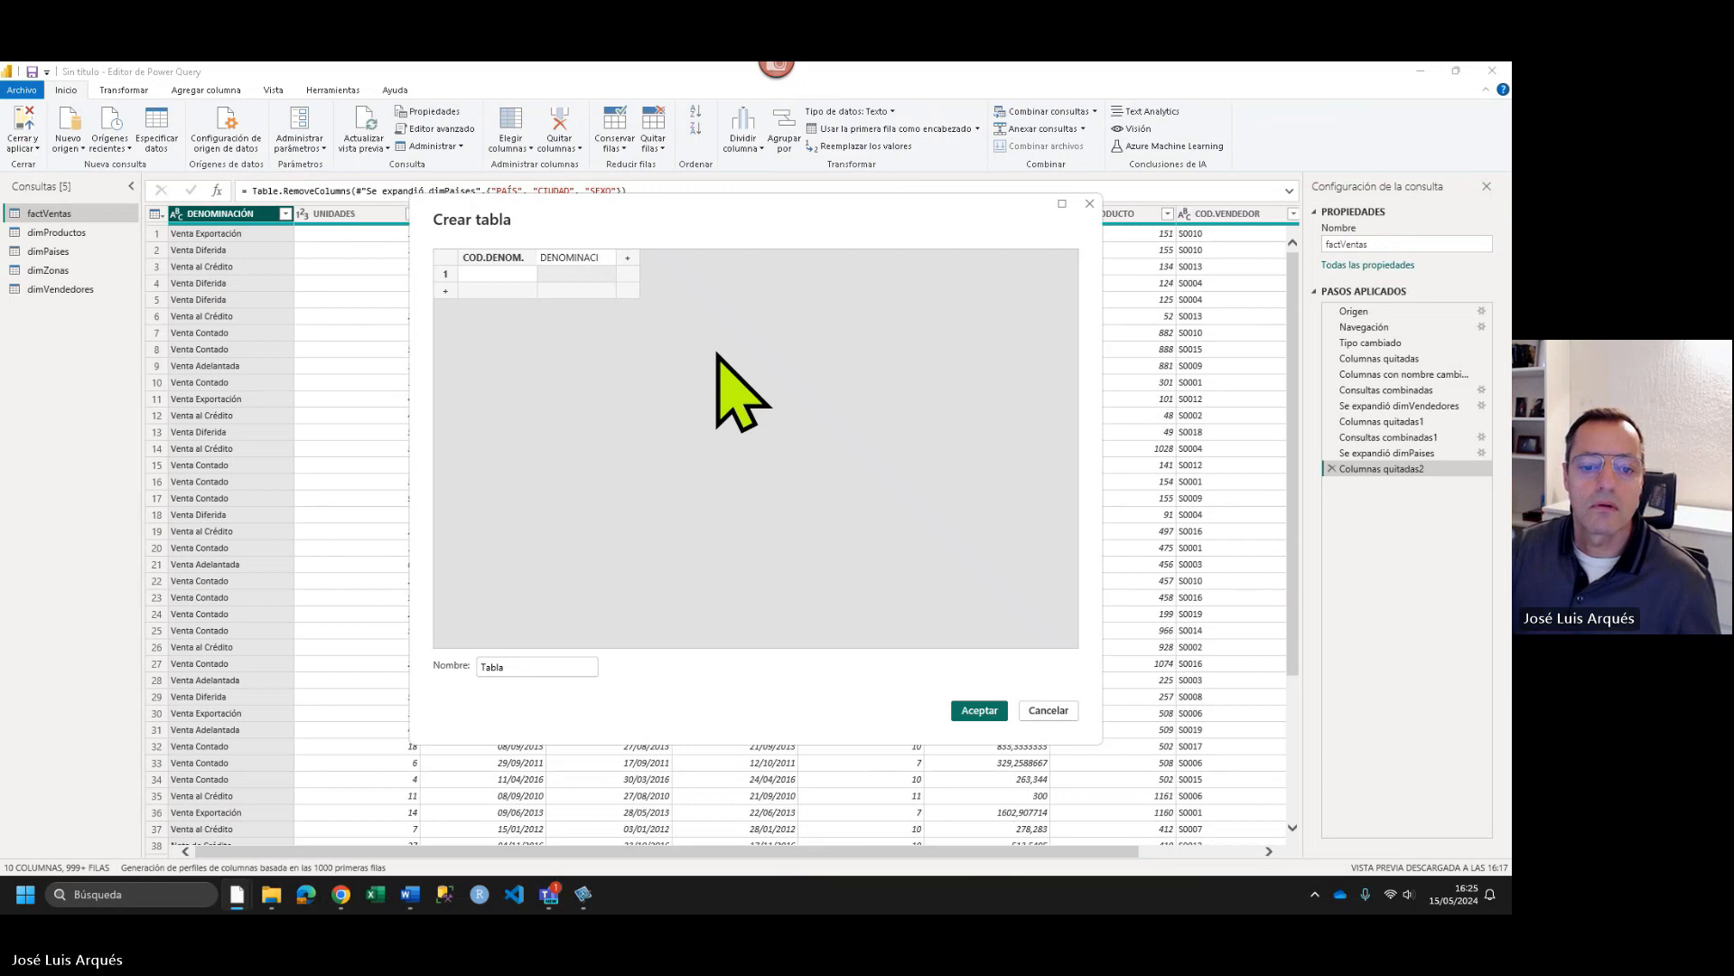
type("ENOMINACIÓN")
- Fill the first row with DN-001 and Devolución, and add Nota de Crédito and Nota de Débito as the following denominations
key("Tab")
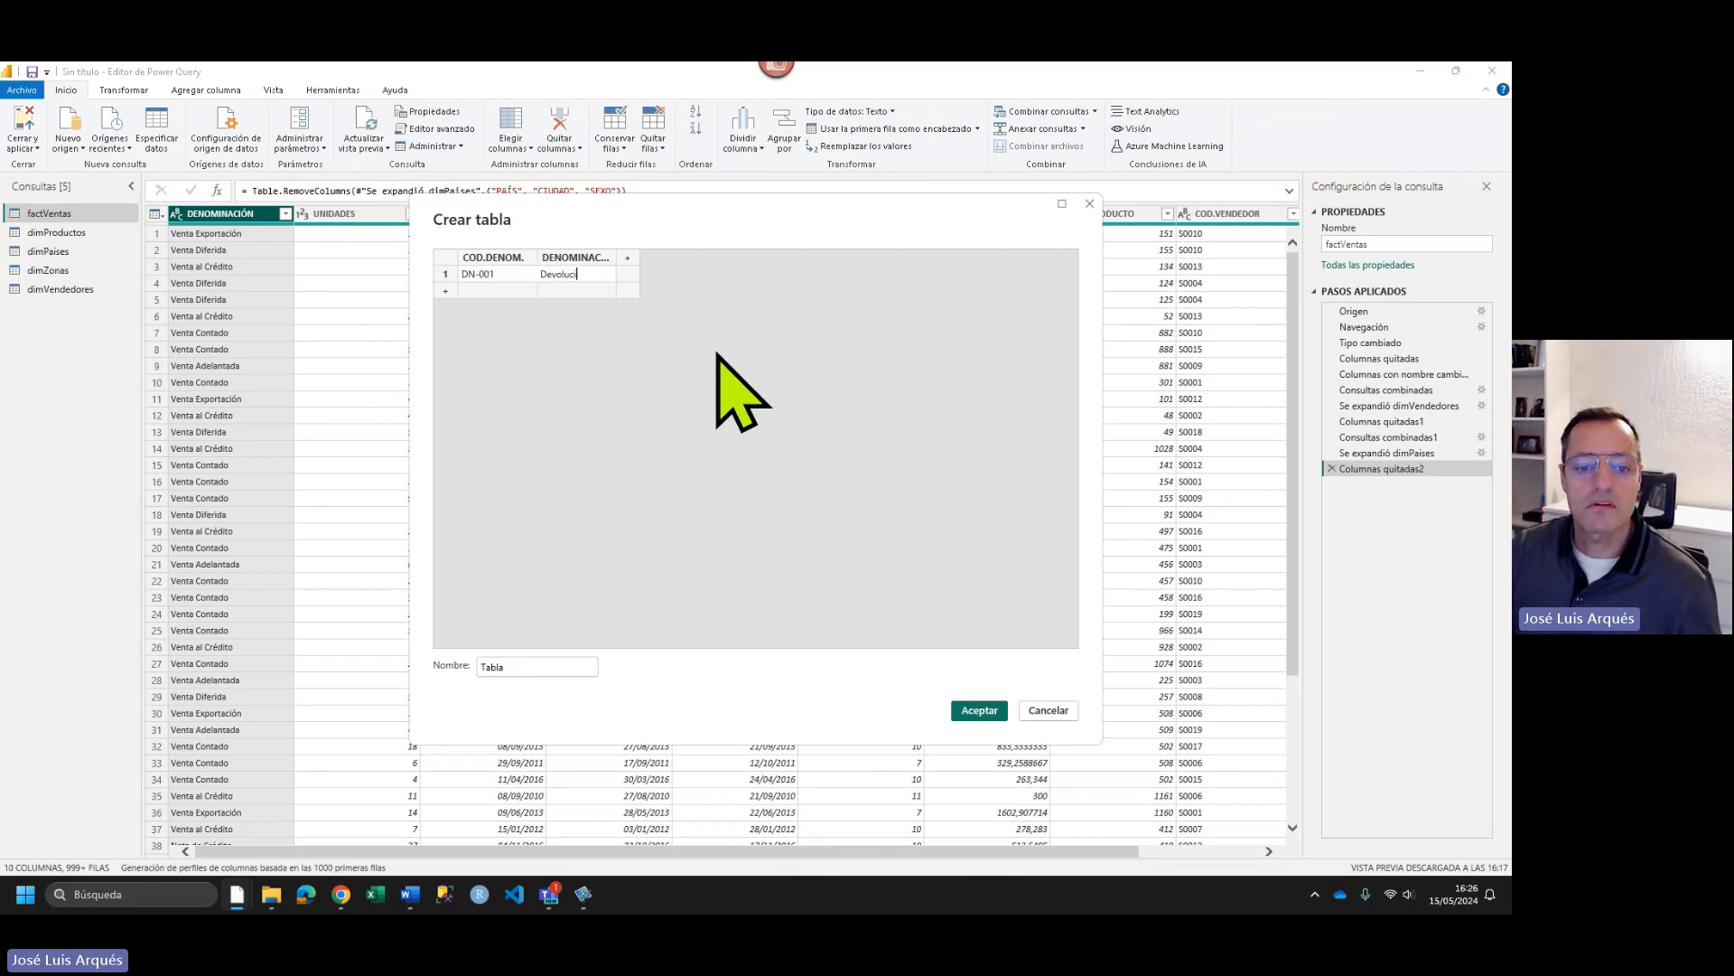
key("Return")
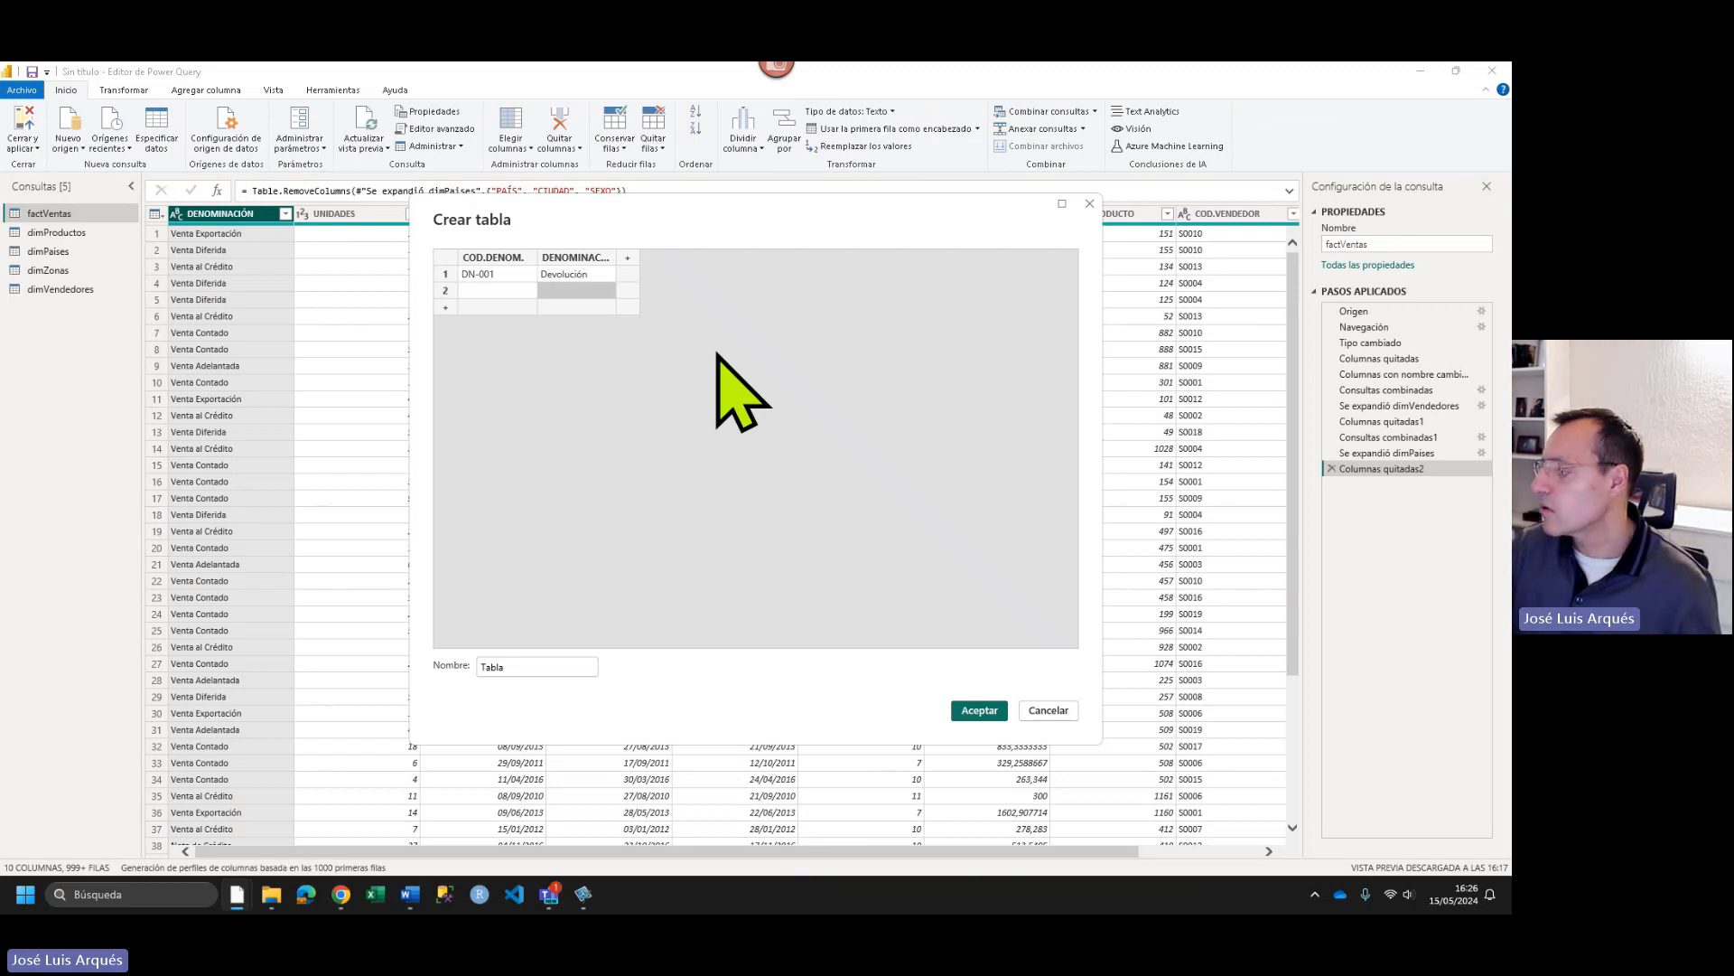
type("Nota de Crédito")
key("Return")
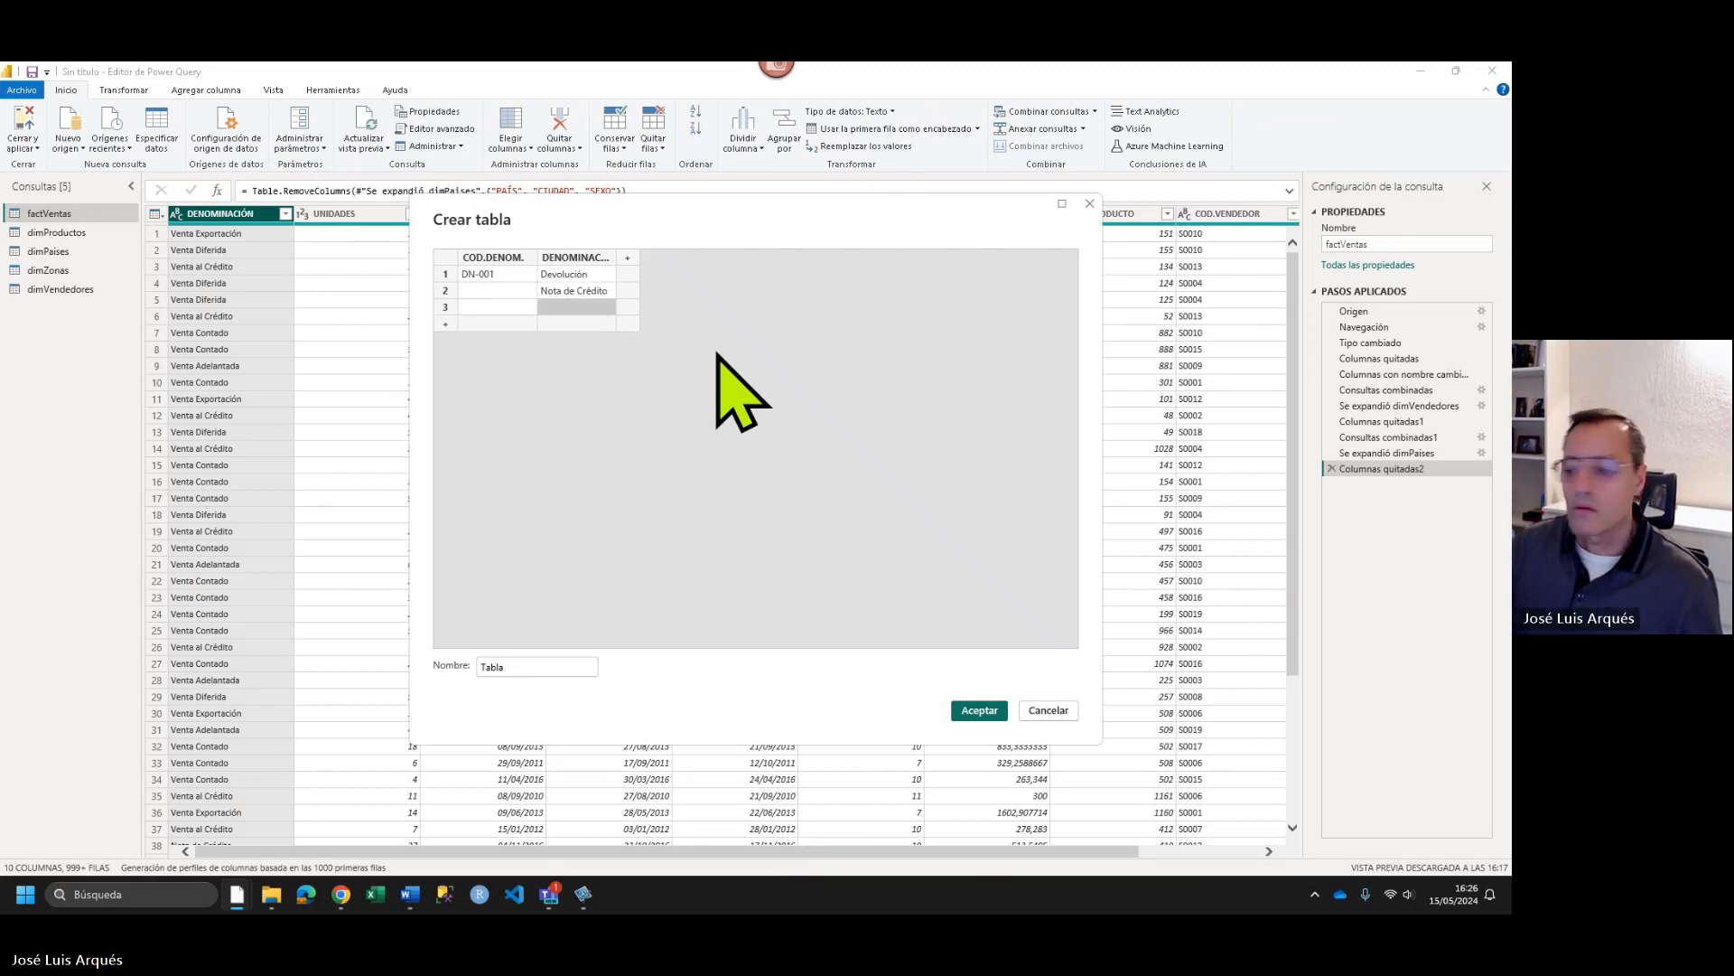
type("Nota de Débi")
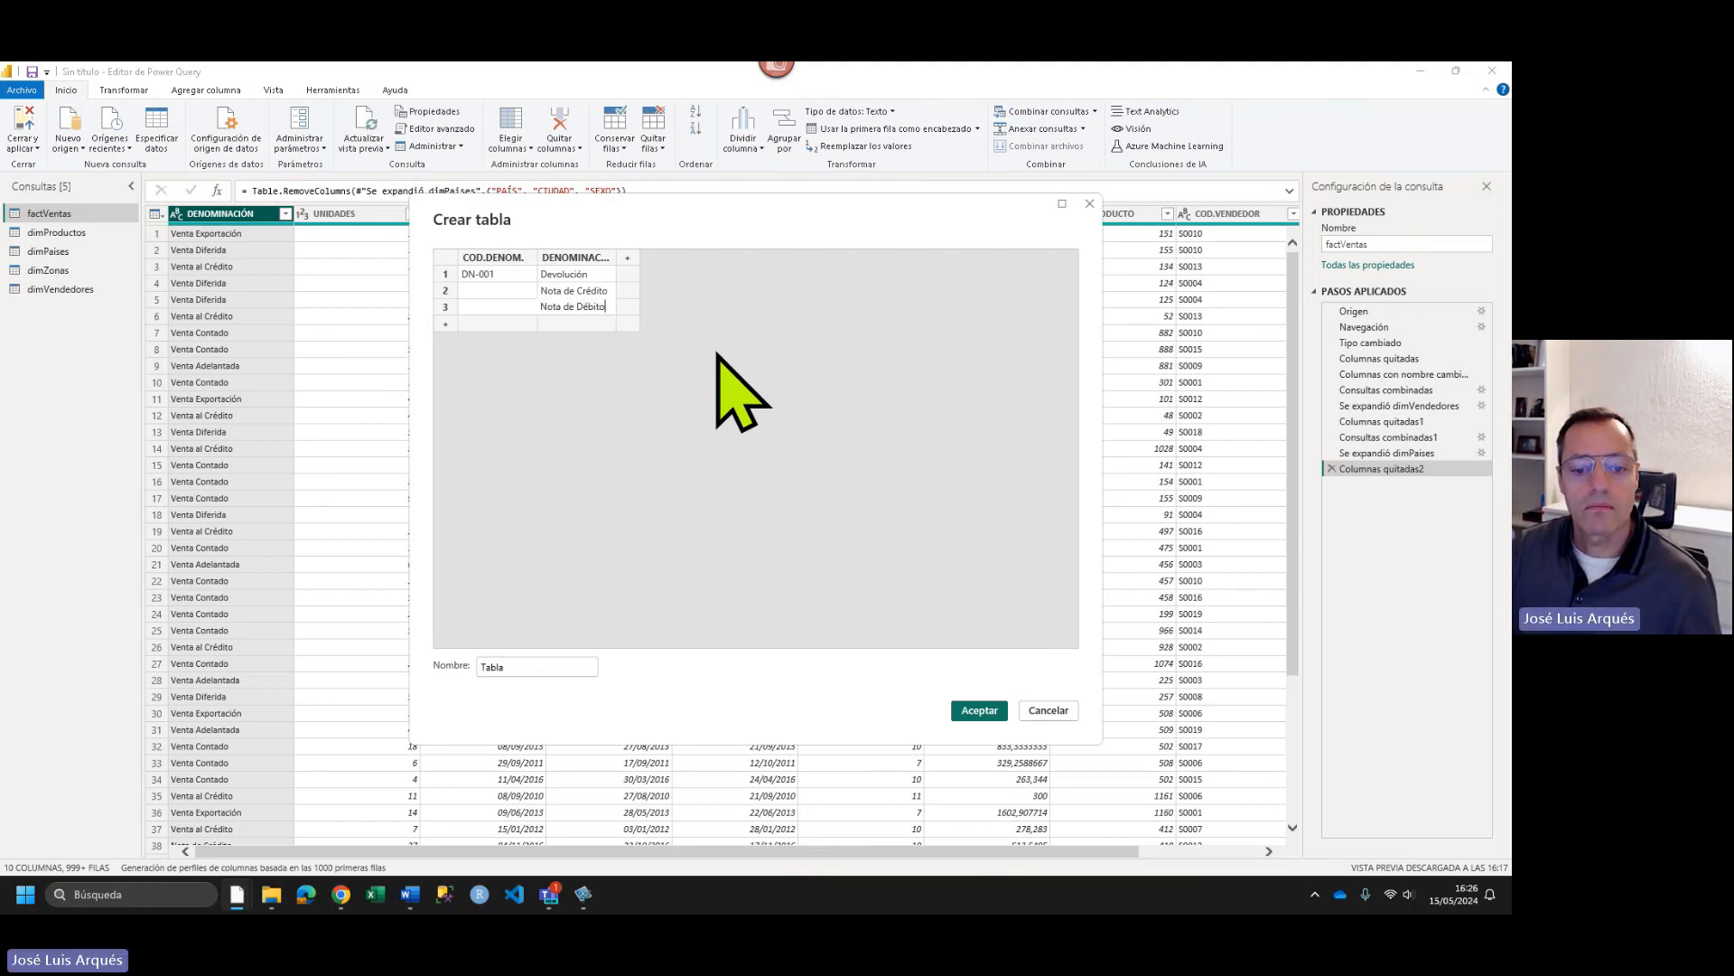
type("to")
key("Return")
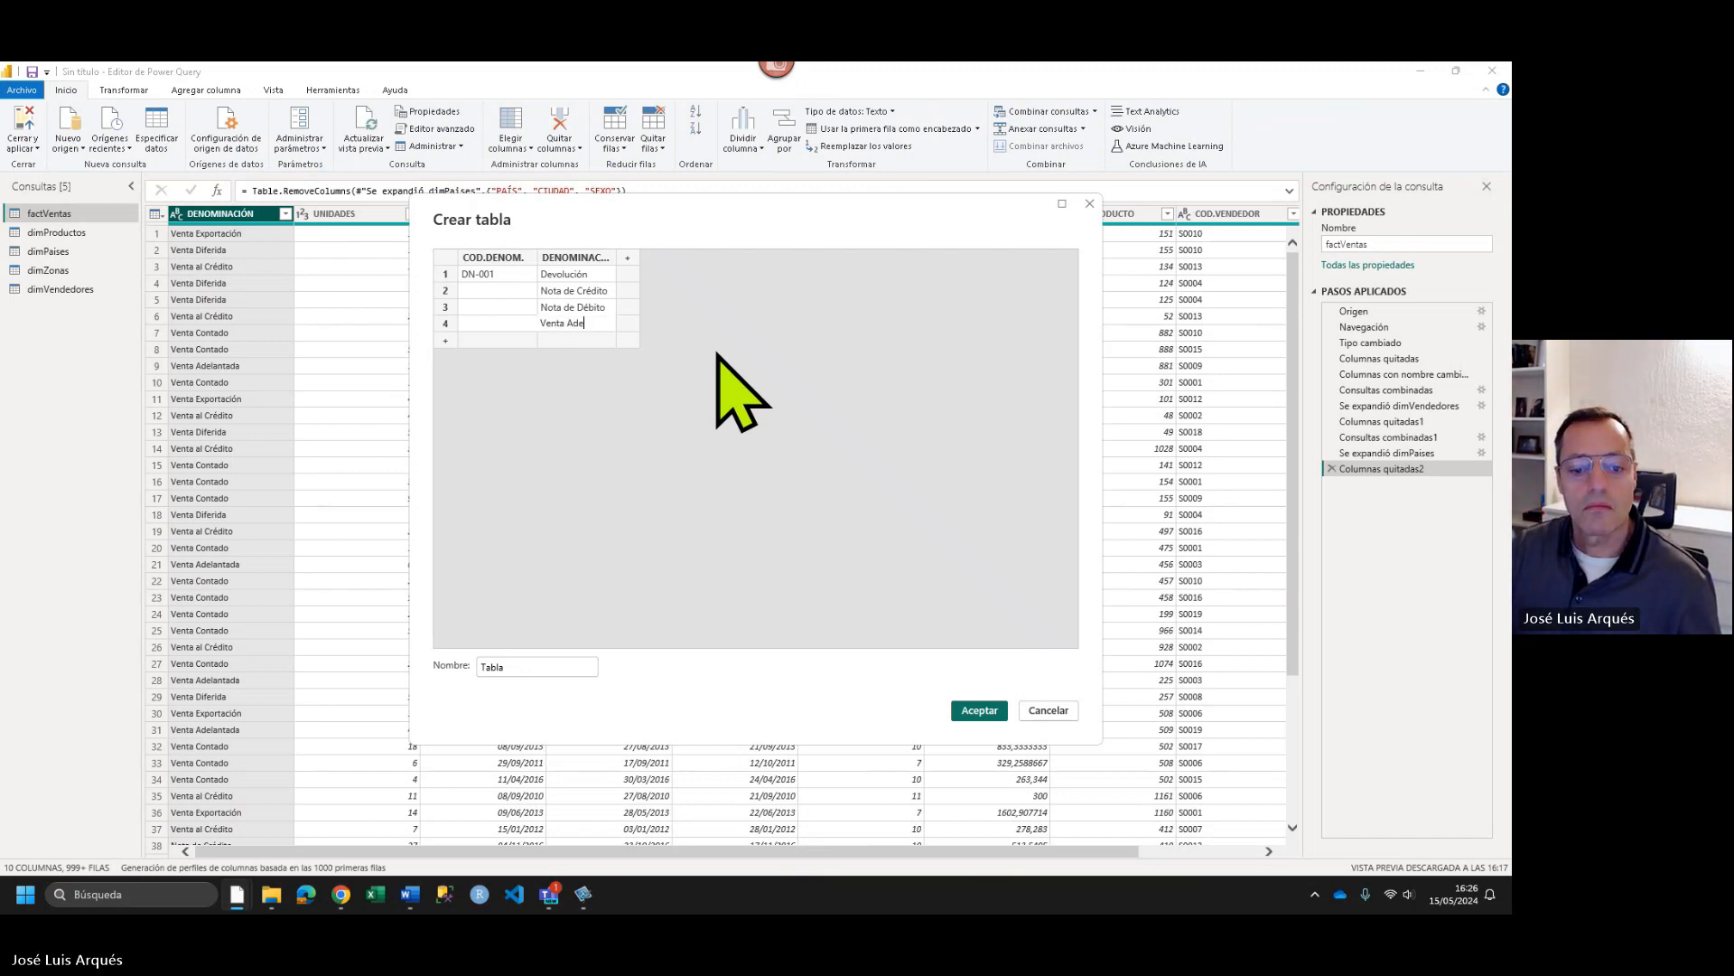
- Add Venta Adelantada and Venta al Crédito as the fourth and fifth rows of the DENOMINACIÓN column
type("Venta Adelantada")
key("Return")
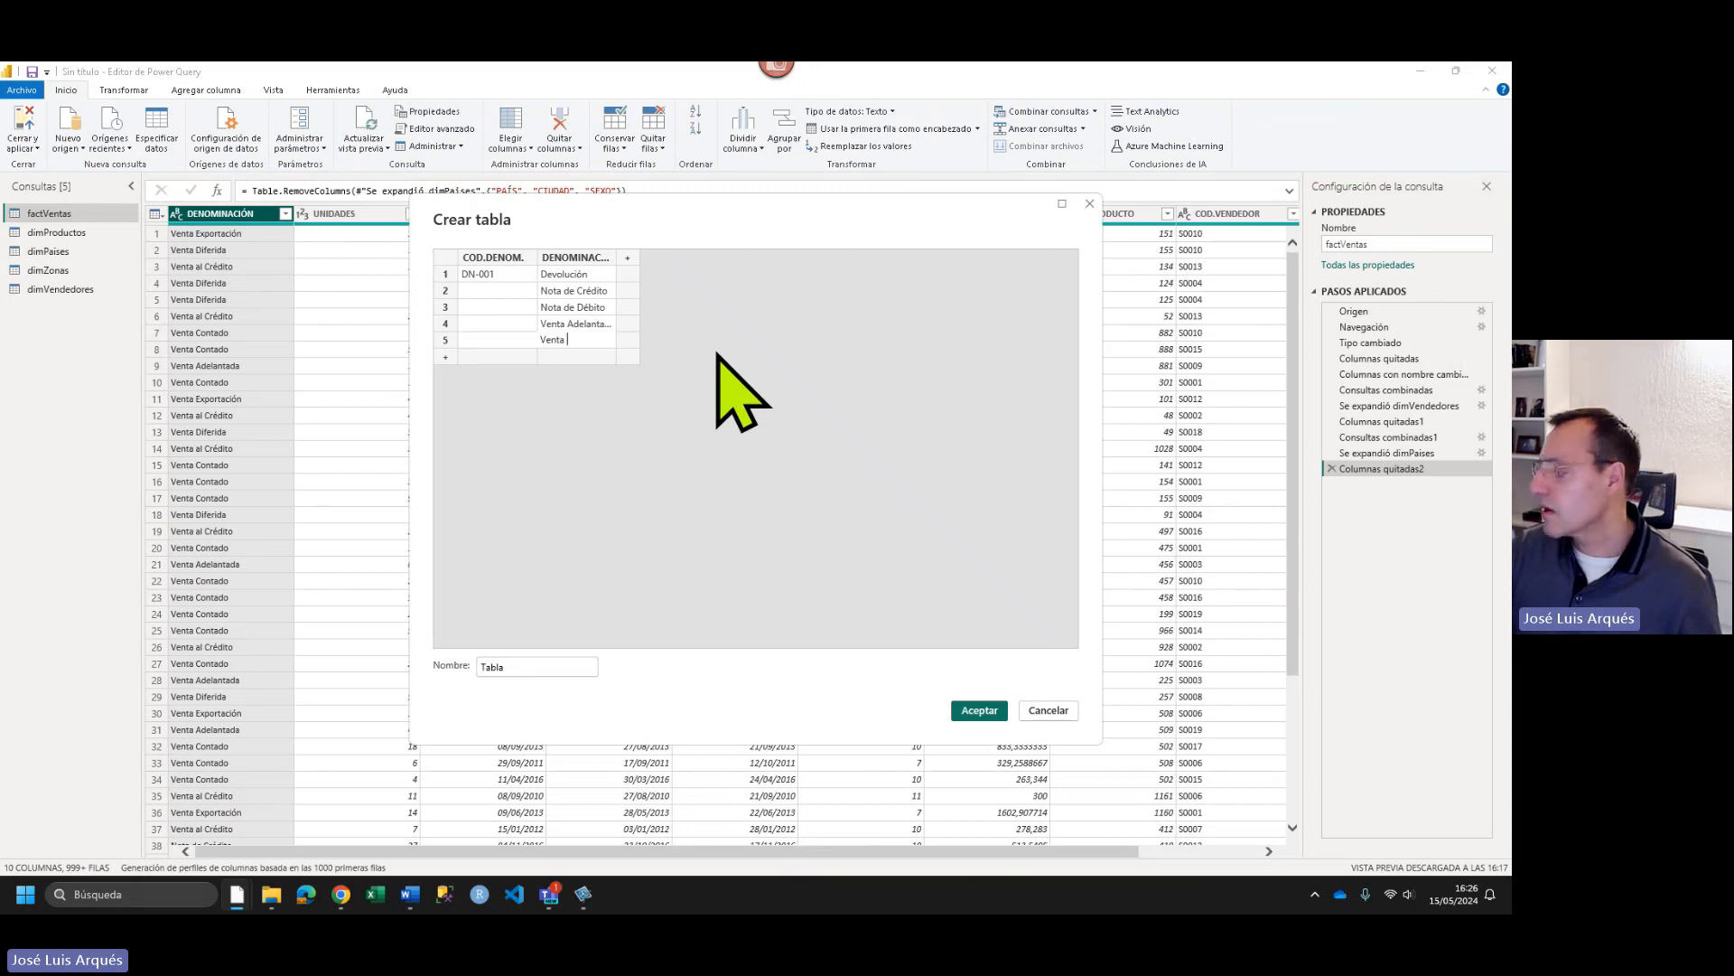
type("Venta al Cr")
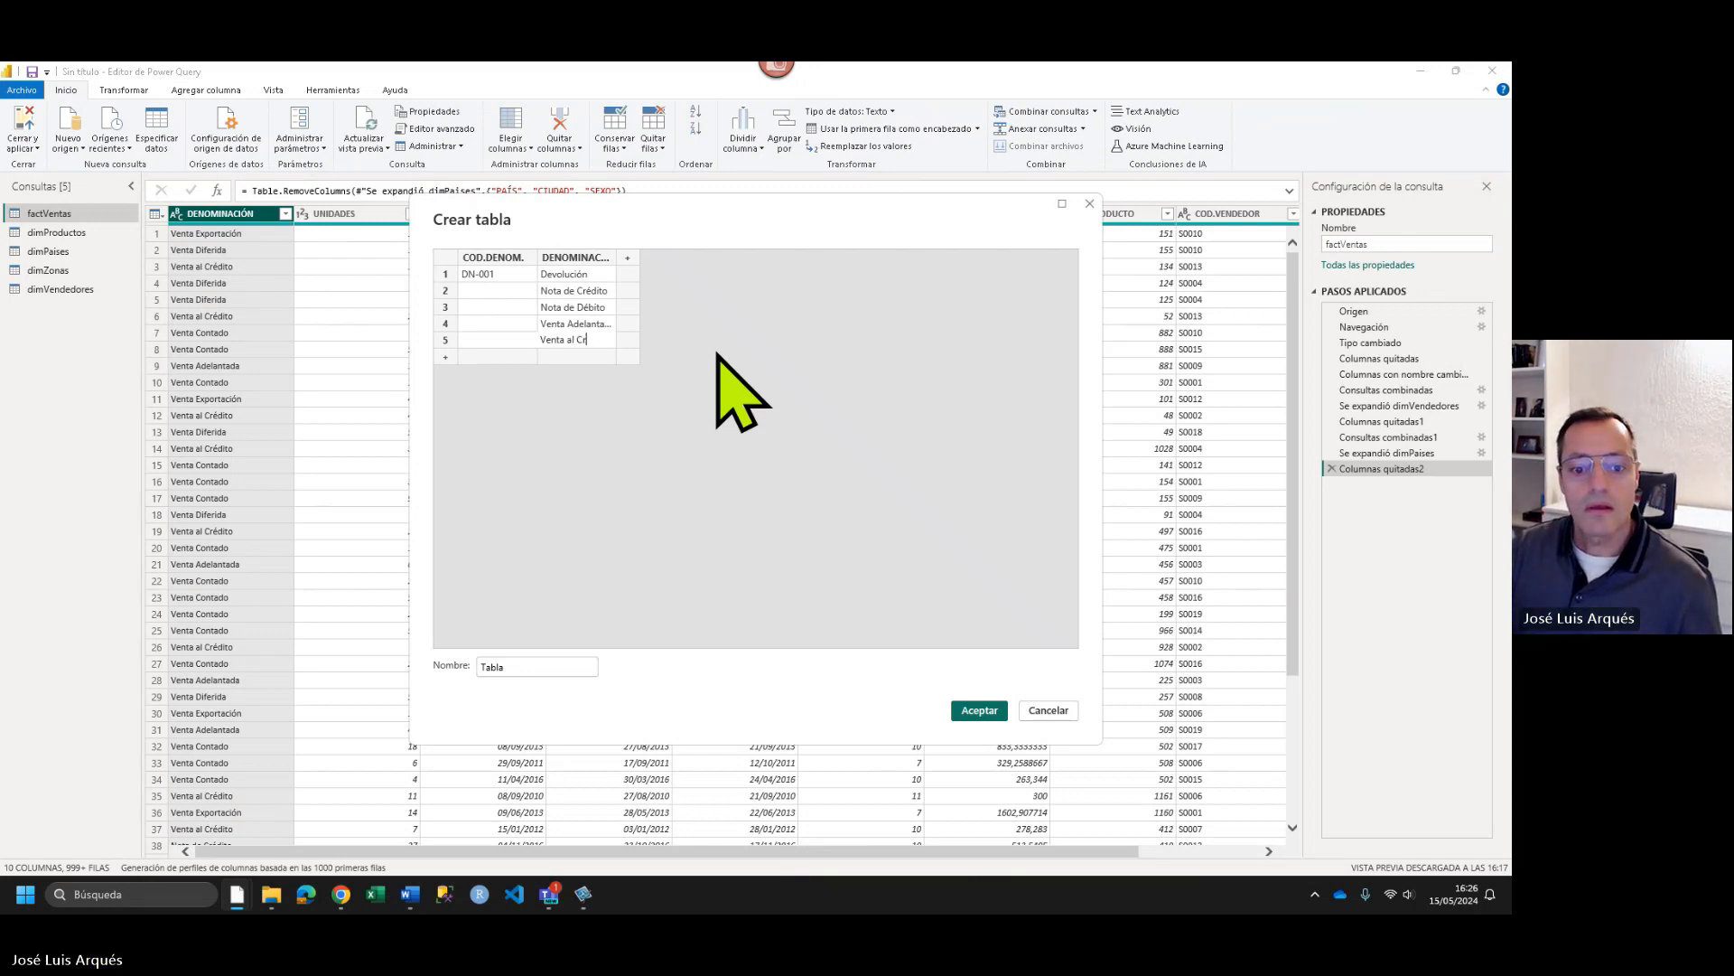
type("édito")
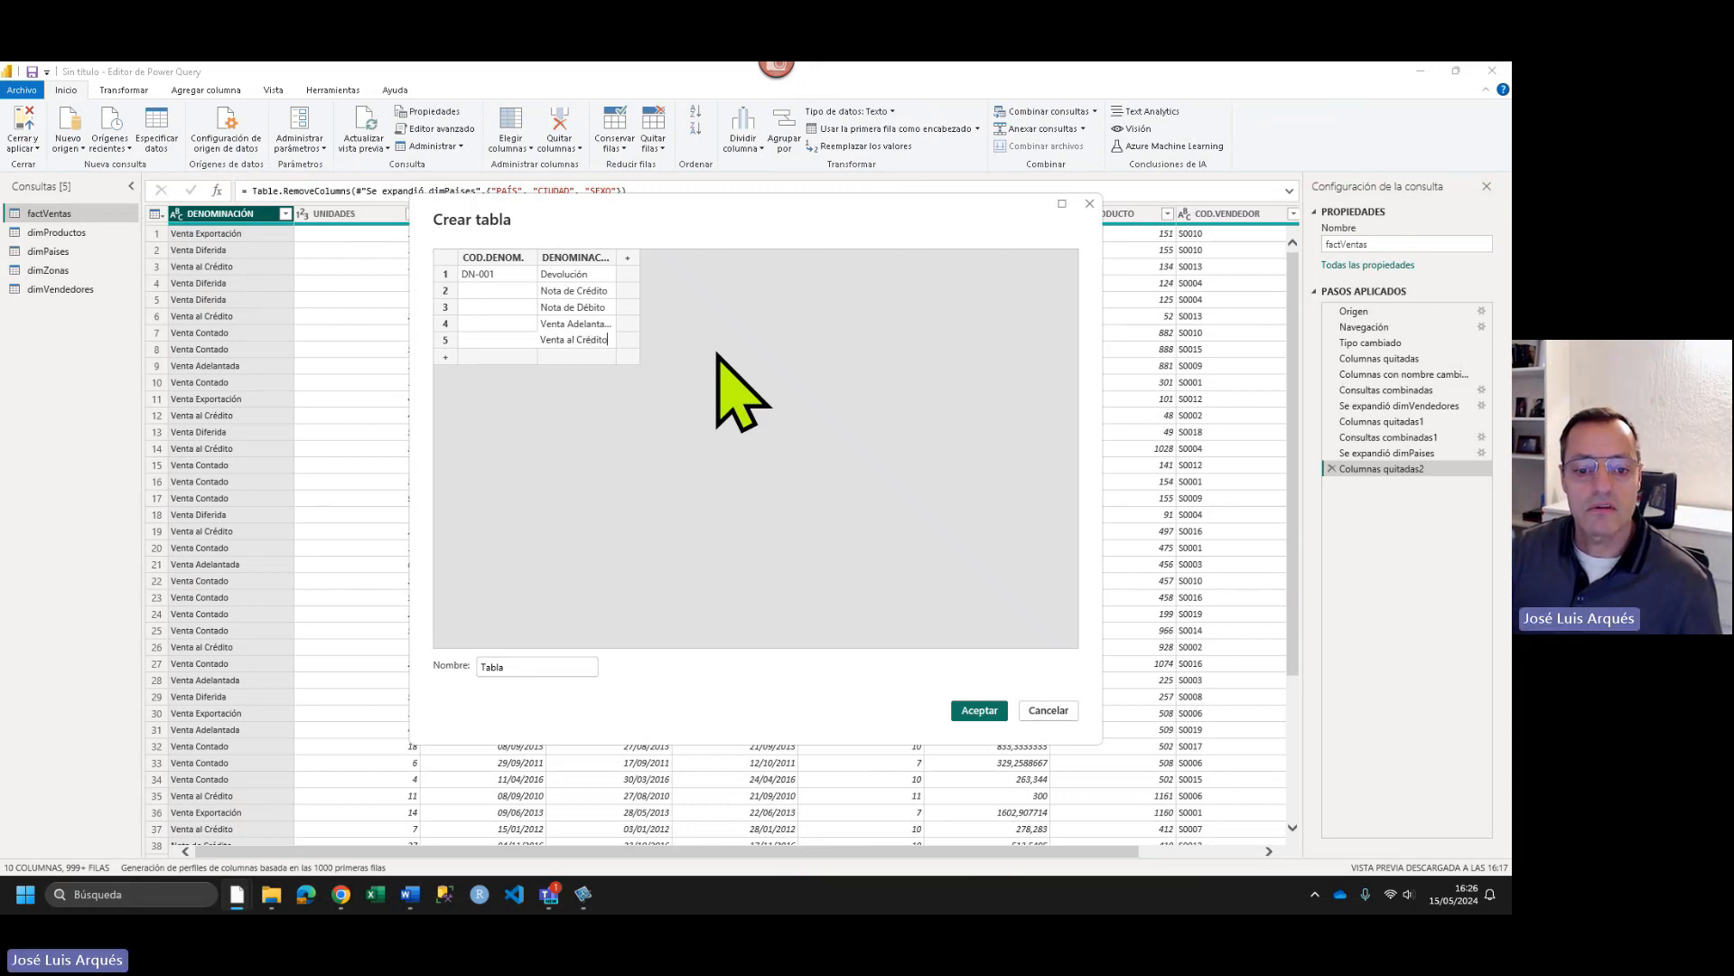
key("Return")
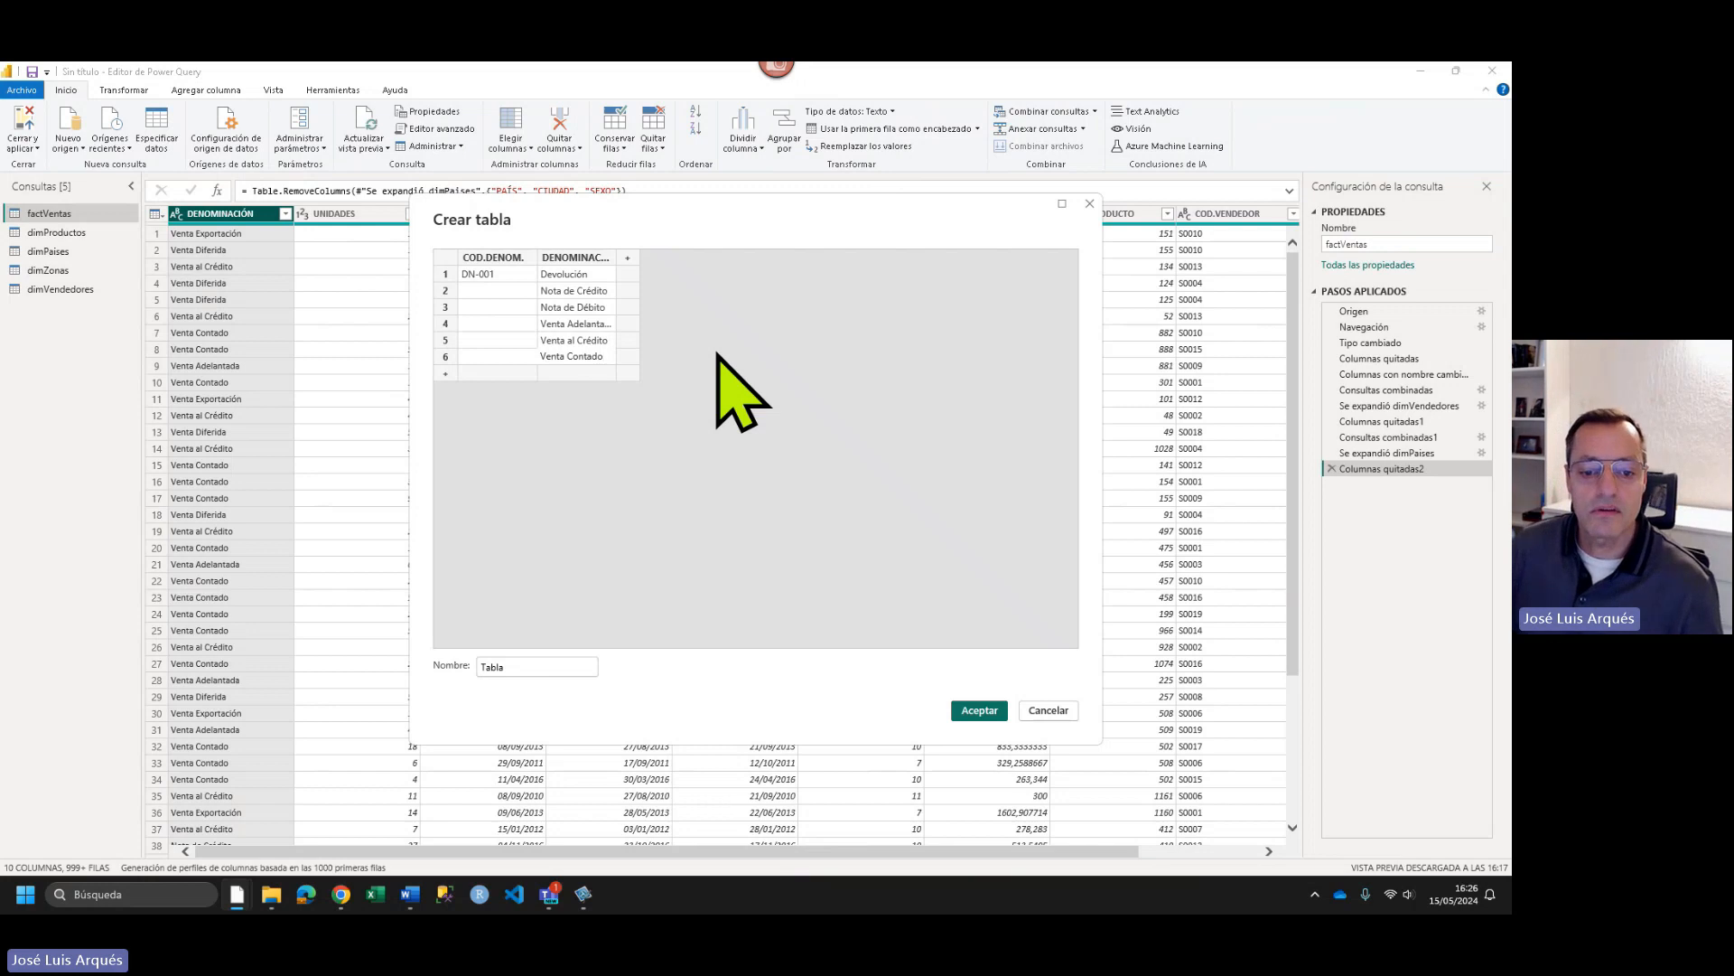
- Complete the DENOMINACIÓN column with Venta Contado, Venta Diferida and Venta Exportación in rows 6 to 8
type("Venta Contado")
key("Return")
type("Venta ")
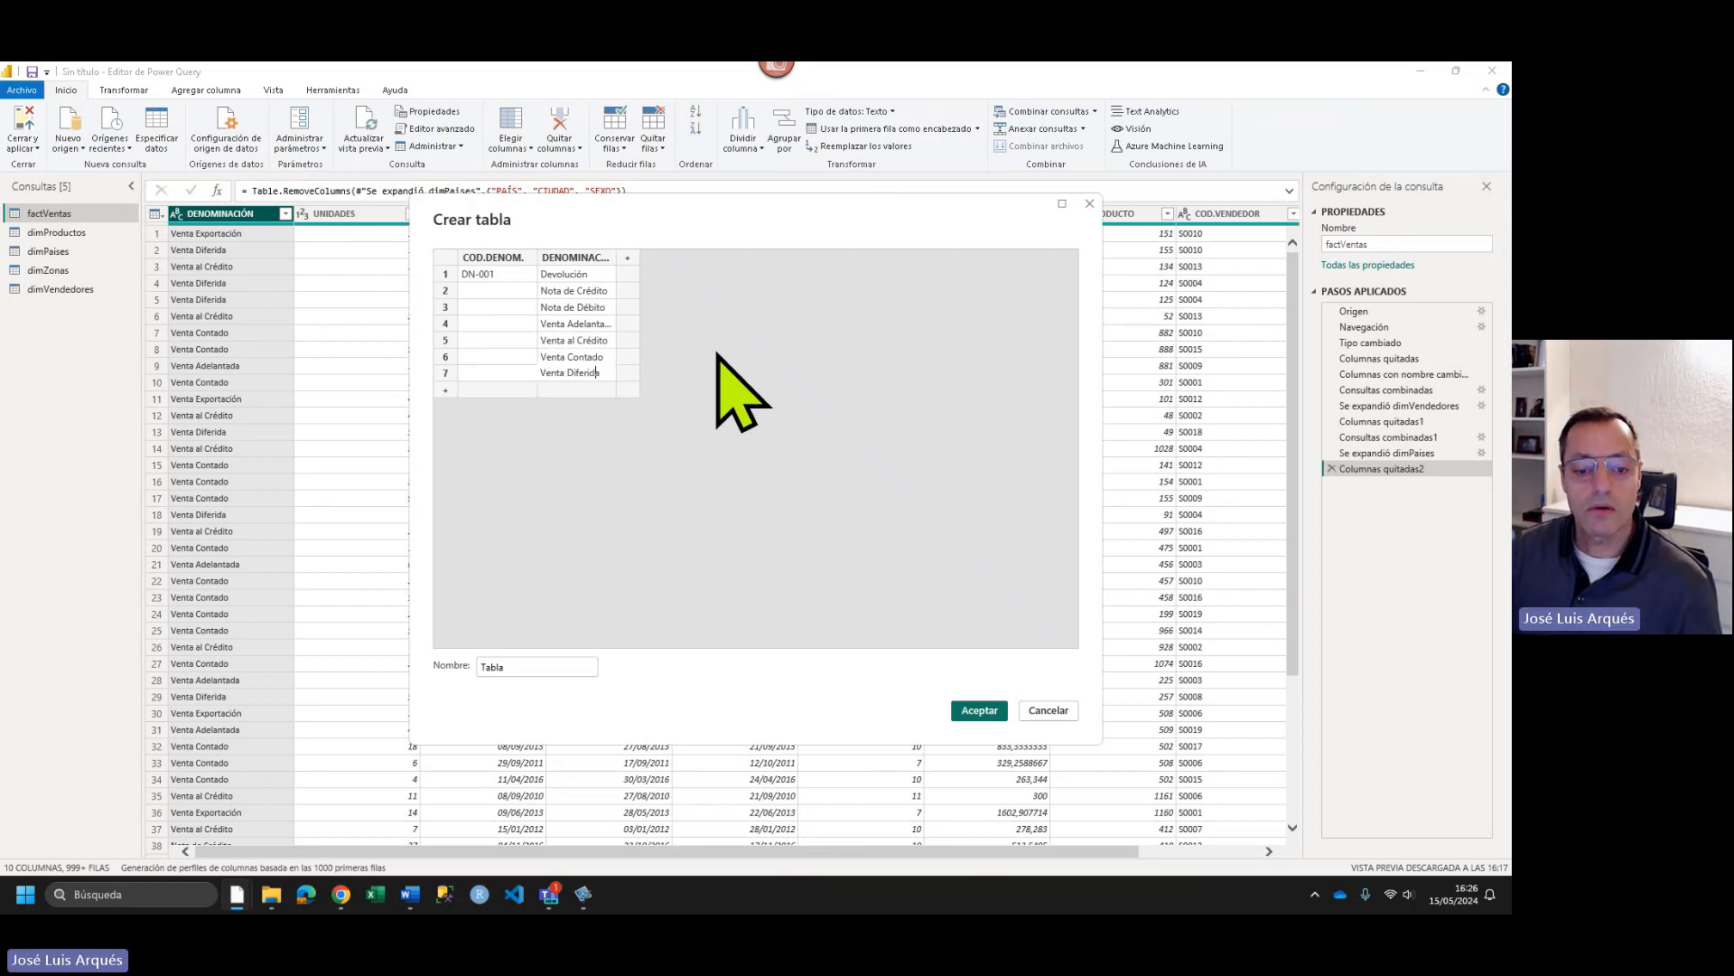
type("Diferida")
key("Return")
type("V")
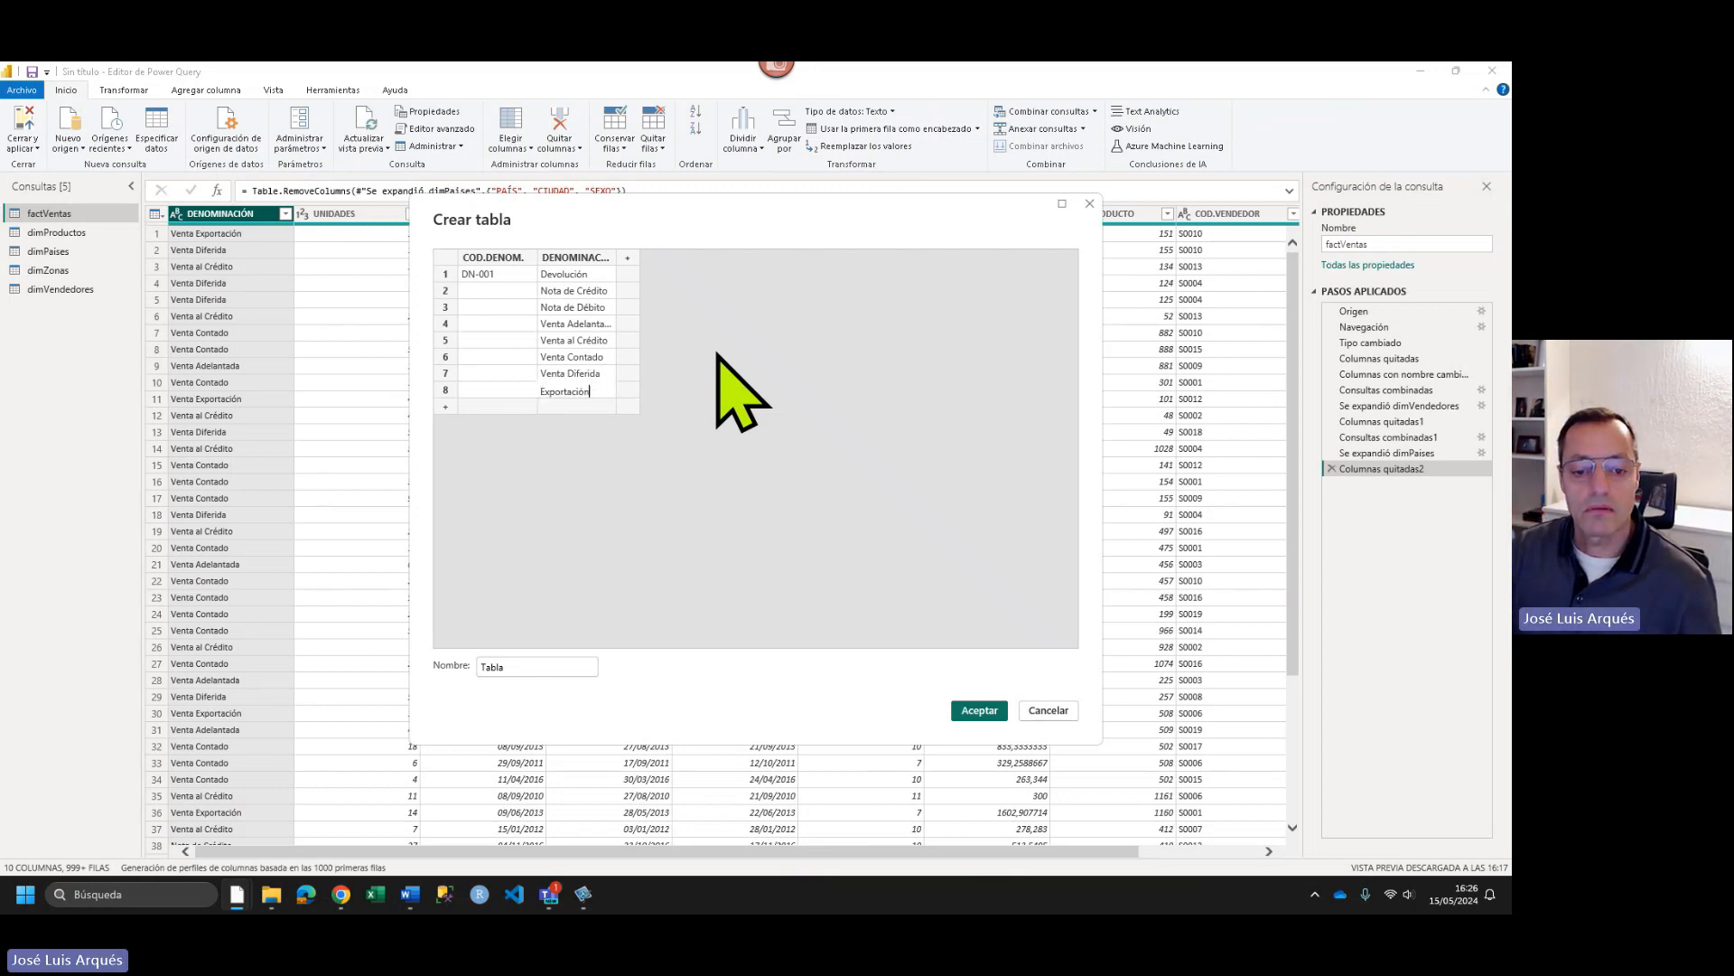
type("enta Exportación")
- Fill the COD.DENOM. column for rows 2 to 8 with the consecutive codes DN-002 to DN-008
key("Up")
key("Up")
key("Up")
key("Up")
key("Up")
key("Up")
key("Left")
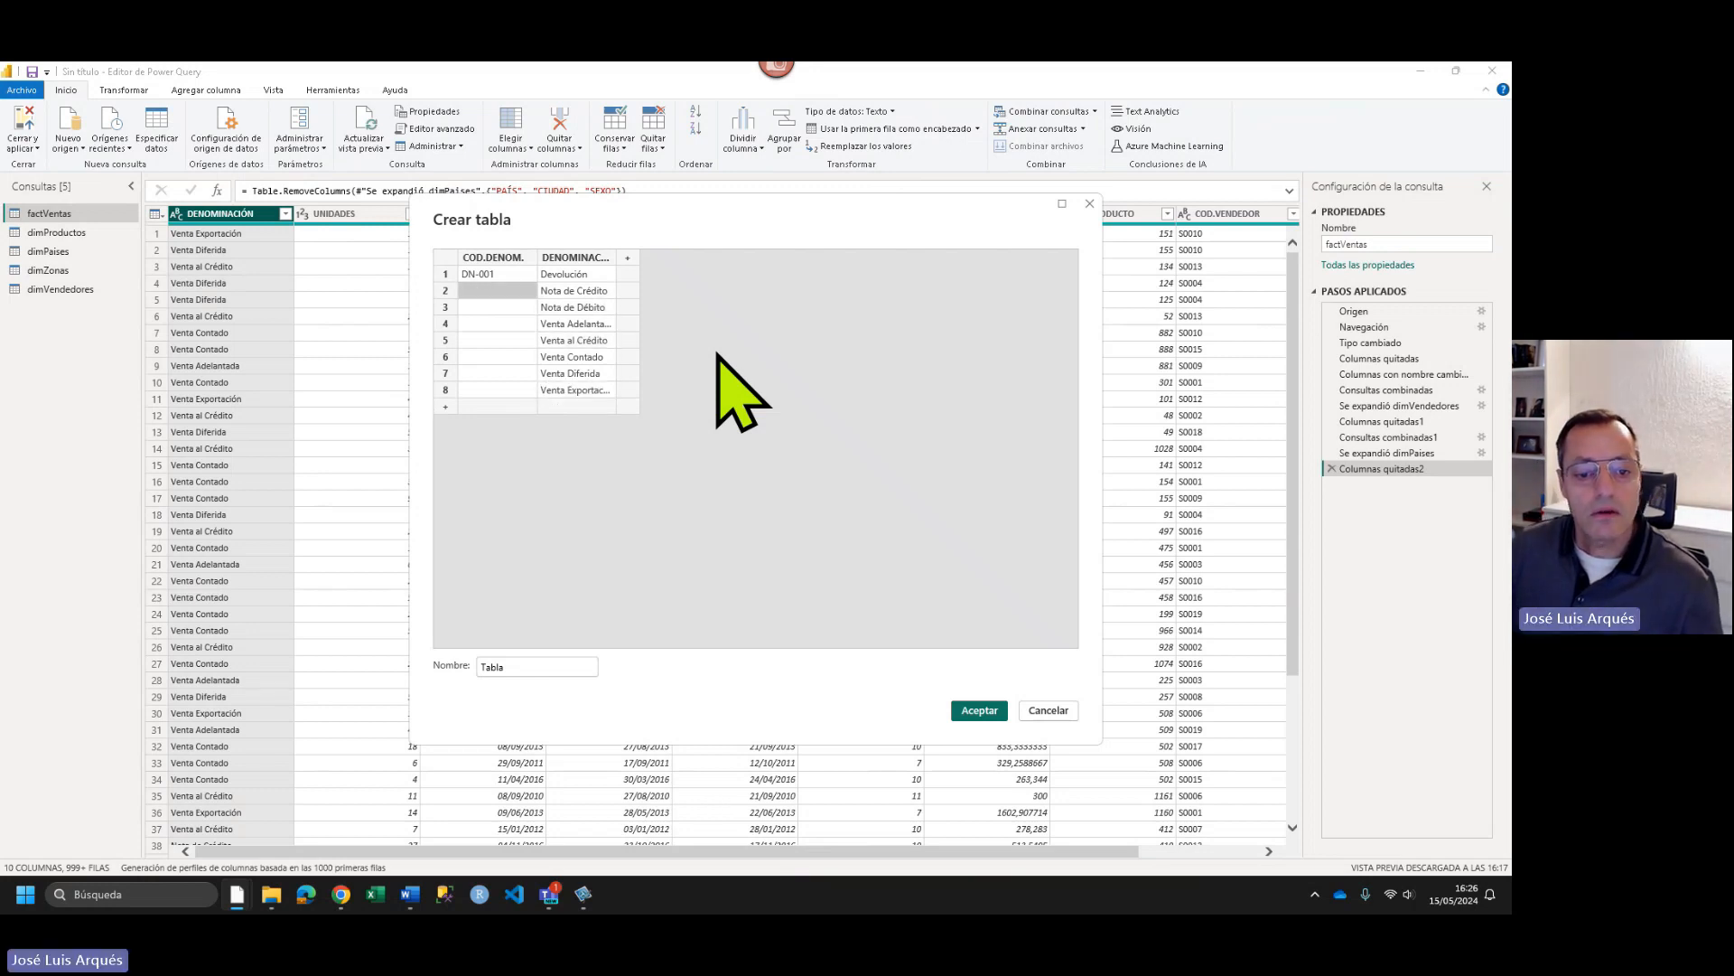
type("DN-003")
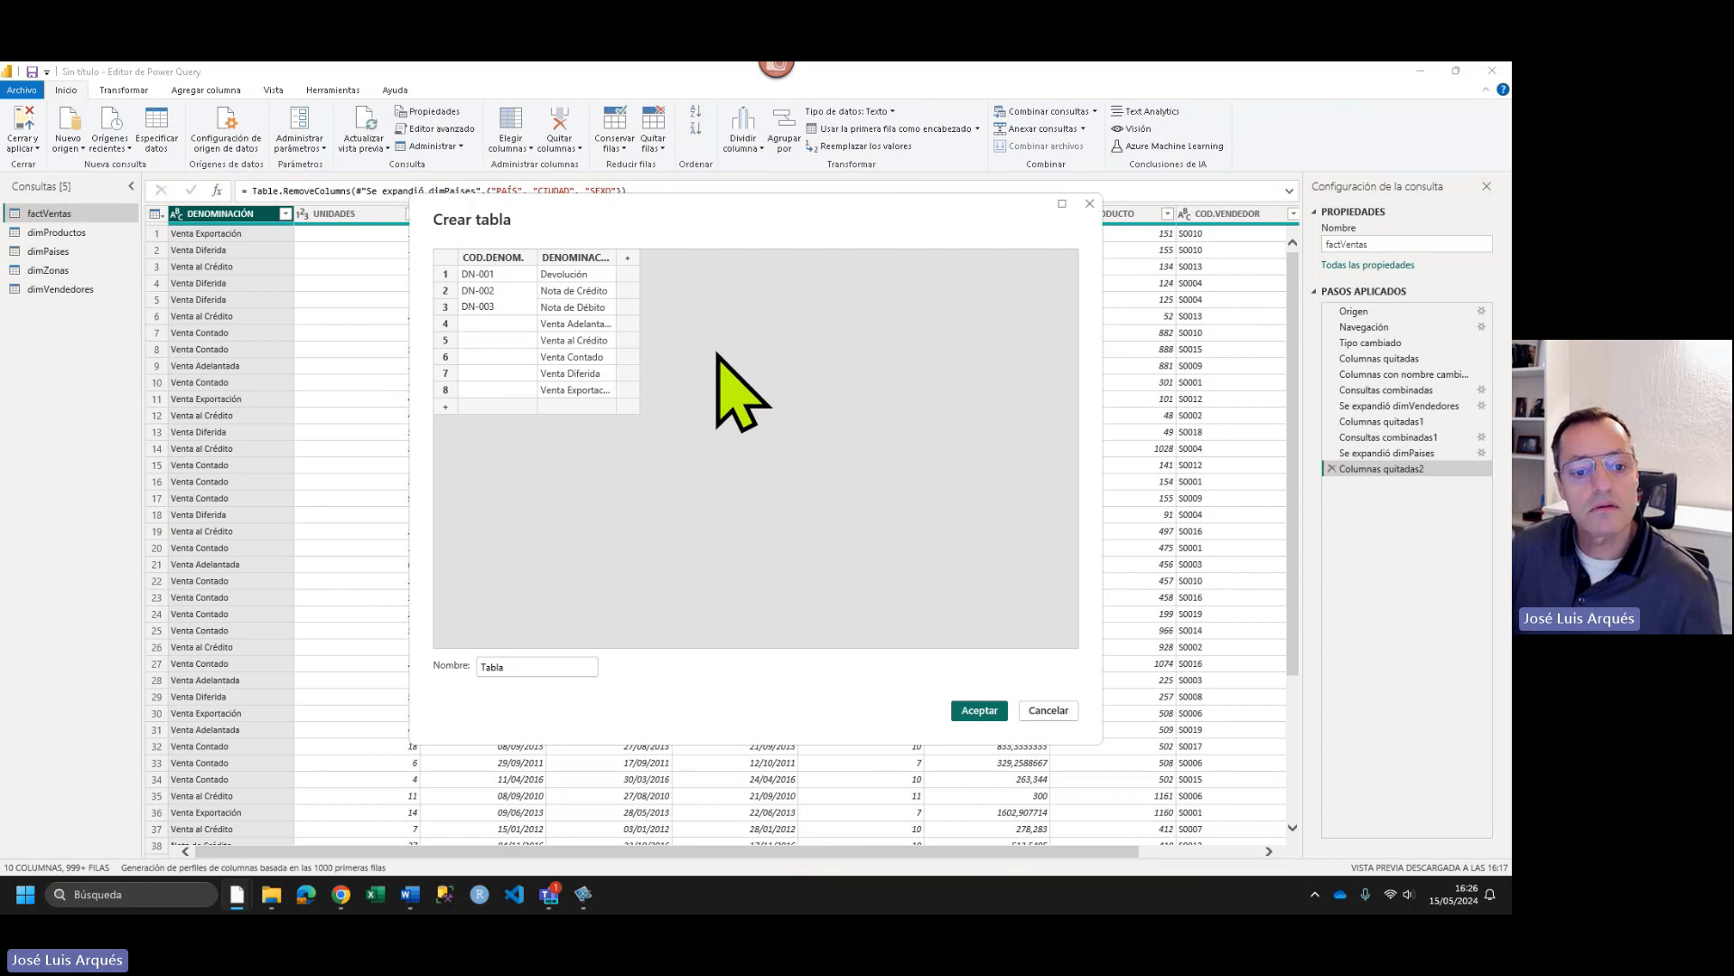
key("Return")
type("DN-004")
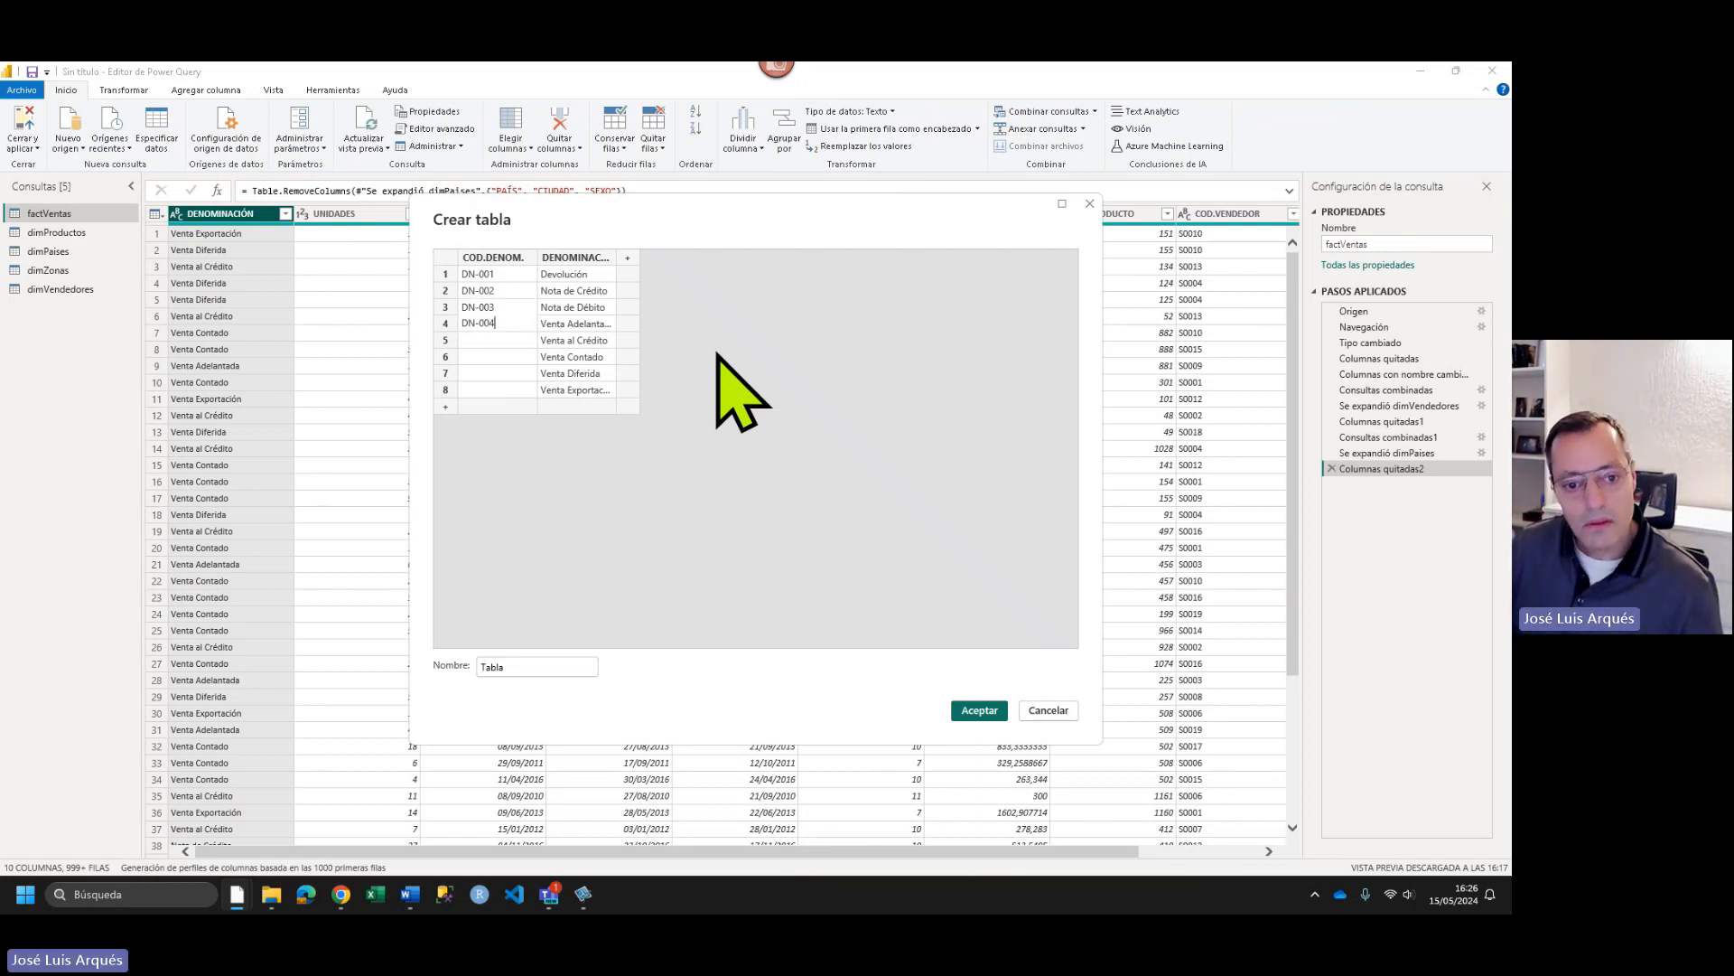
key("Return")
type("DN-005")
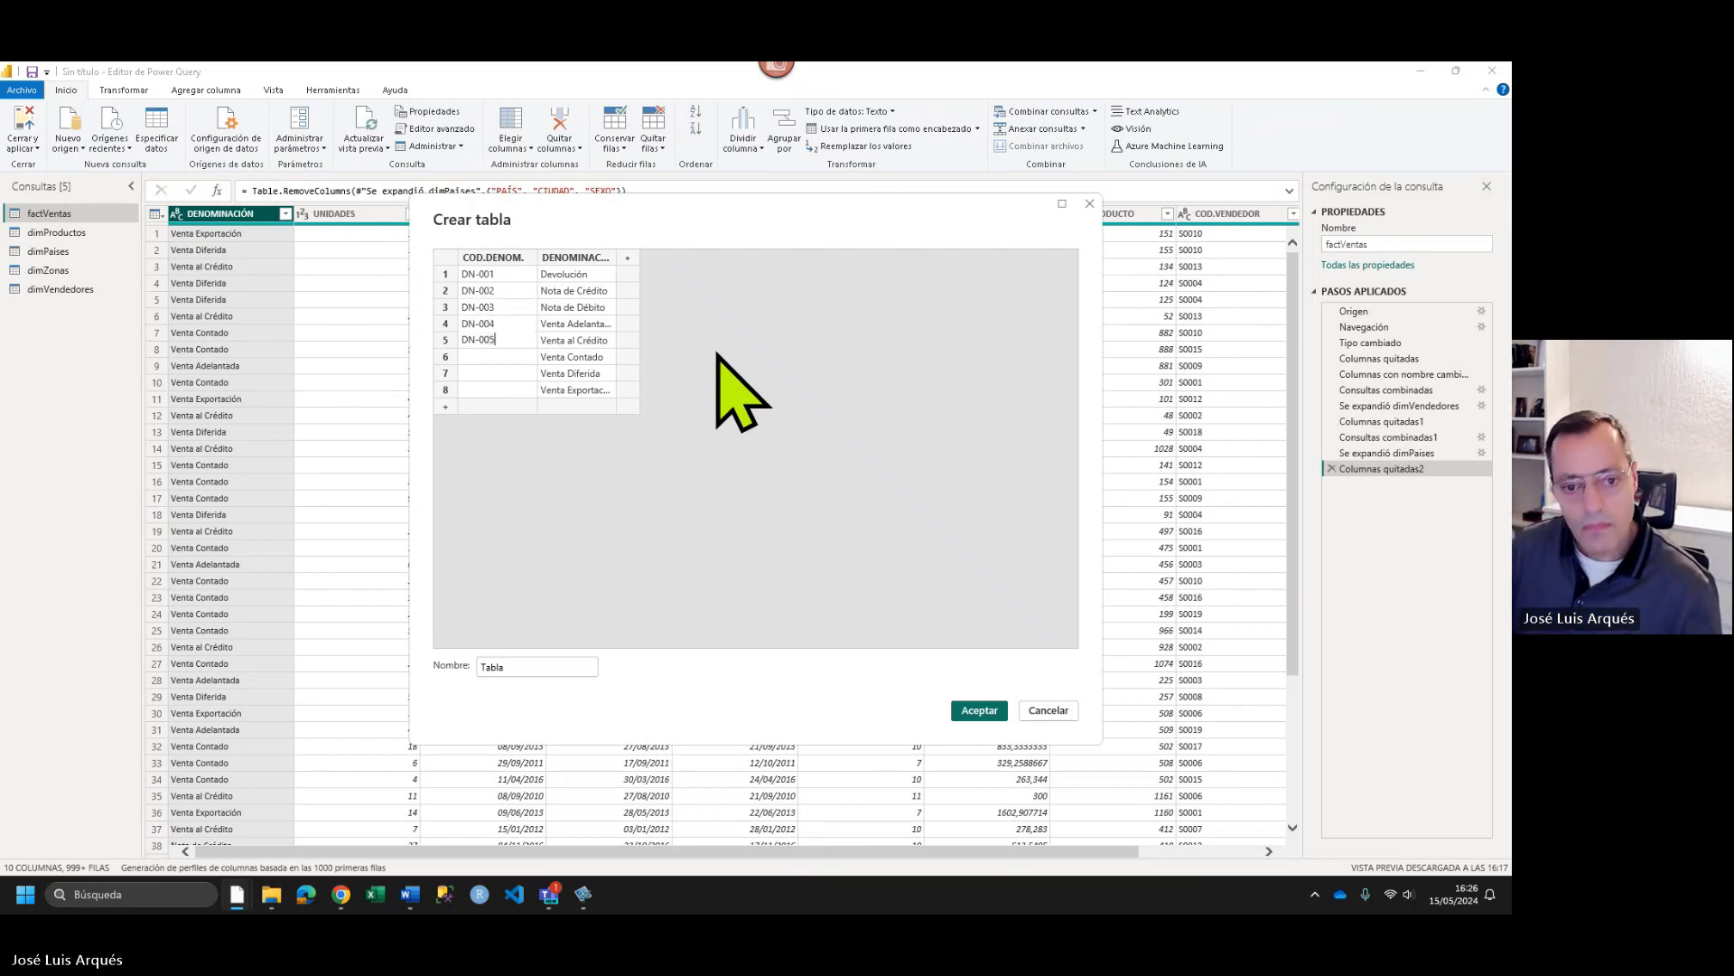
key("Return")
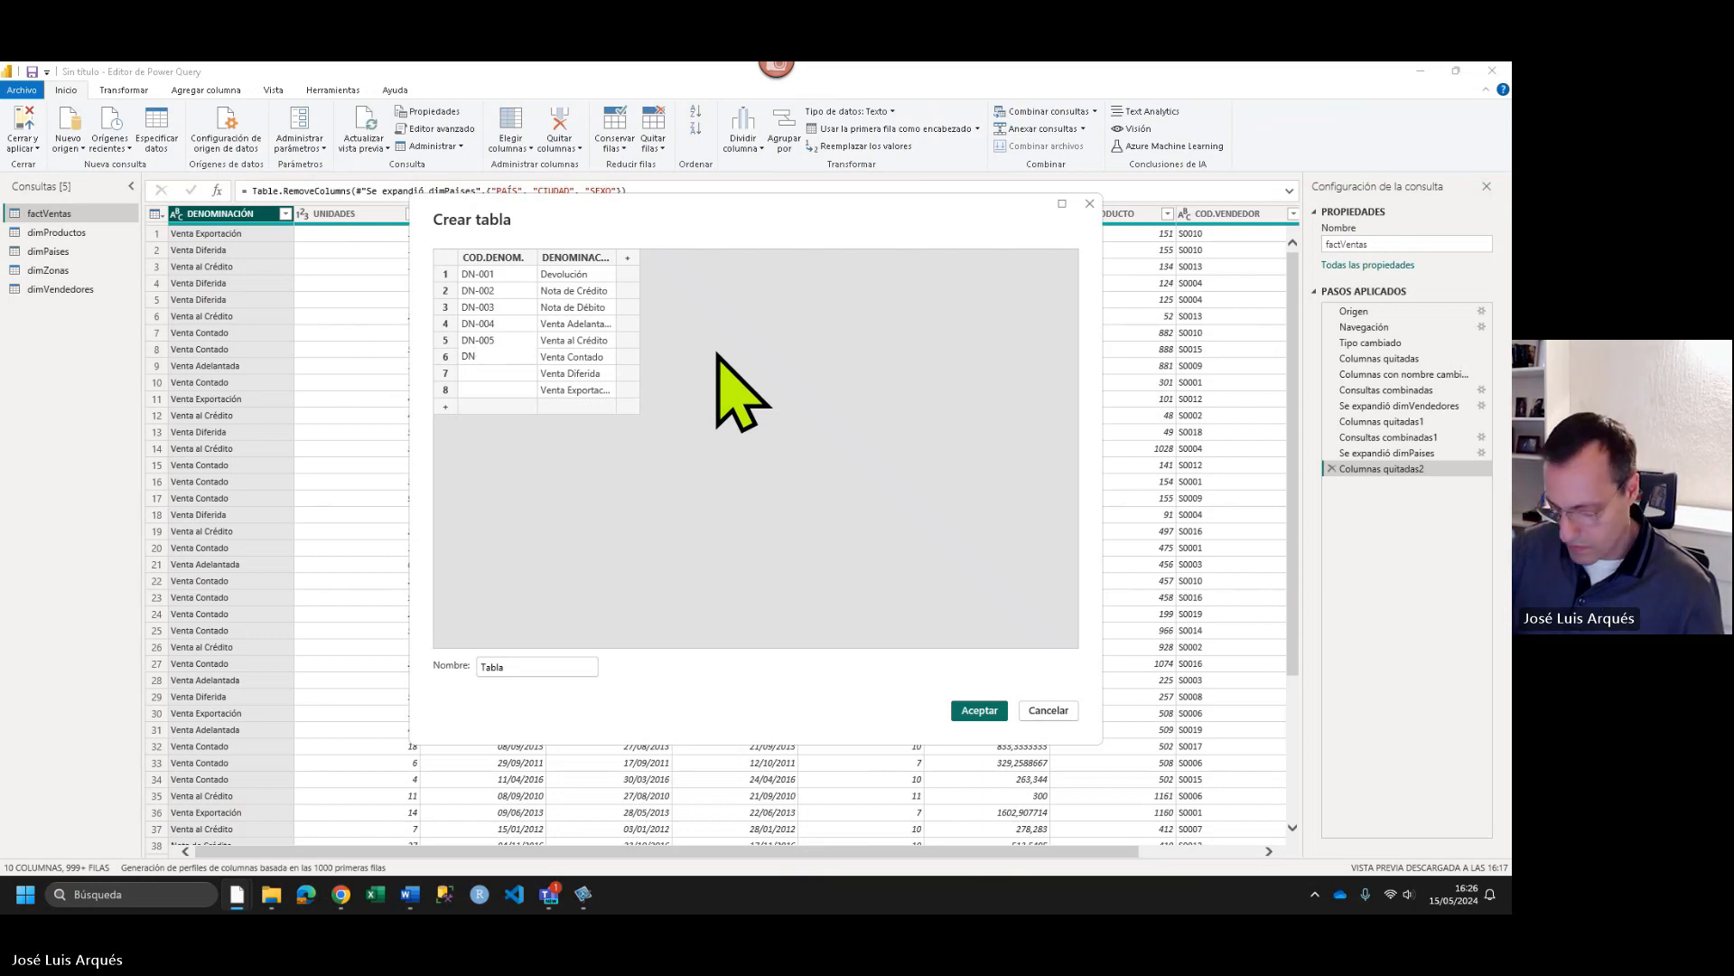
type("DN-006")
key("Return")
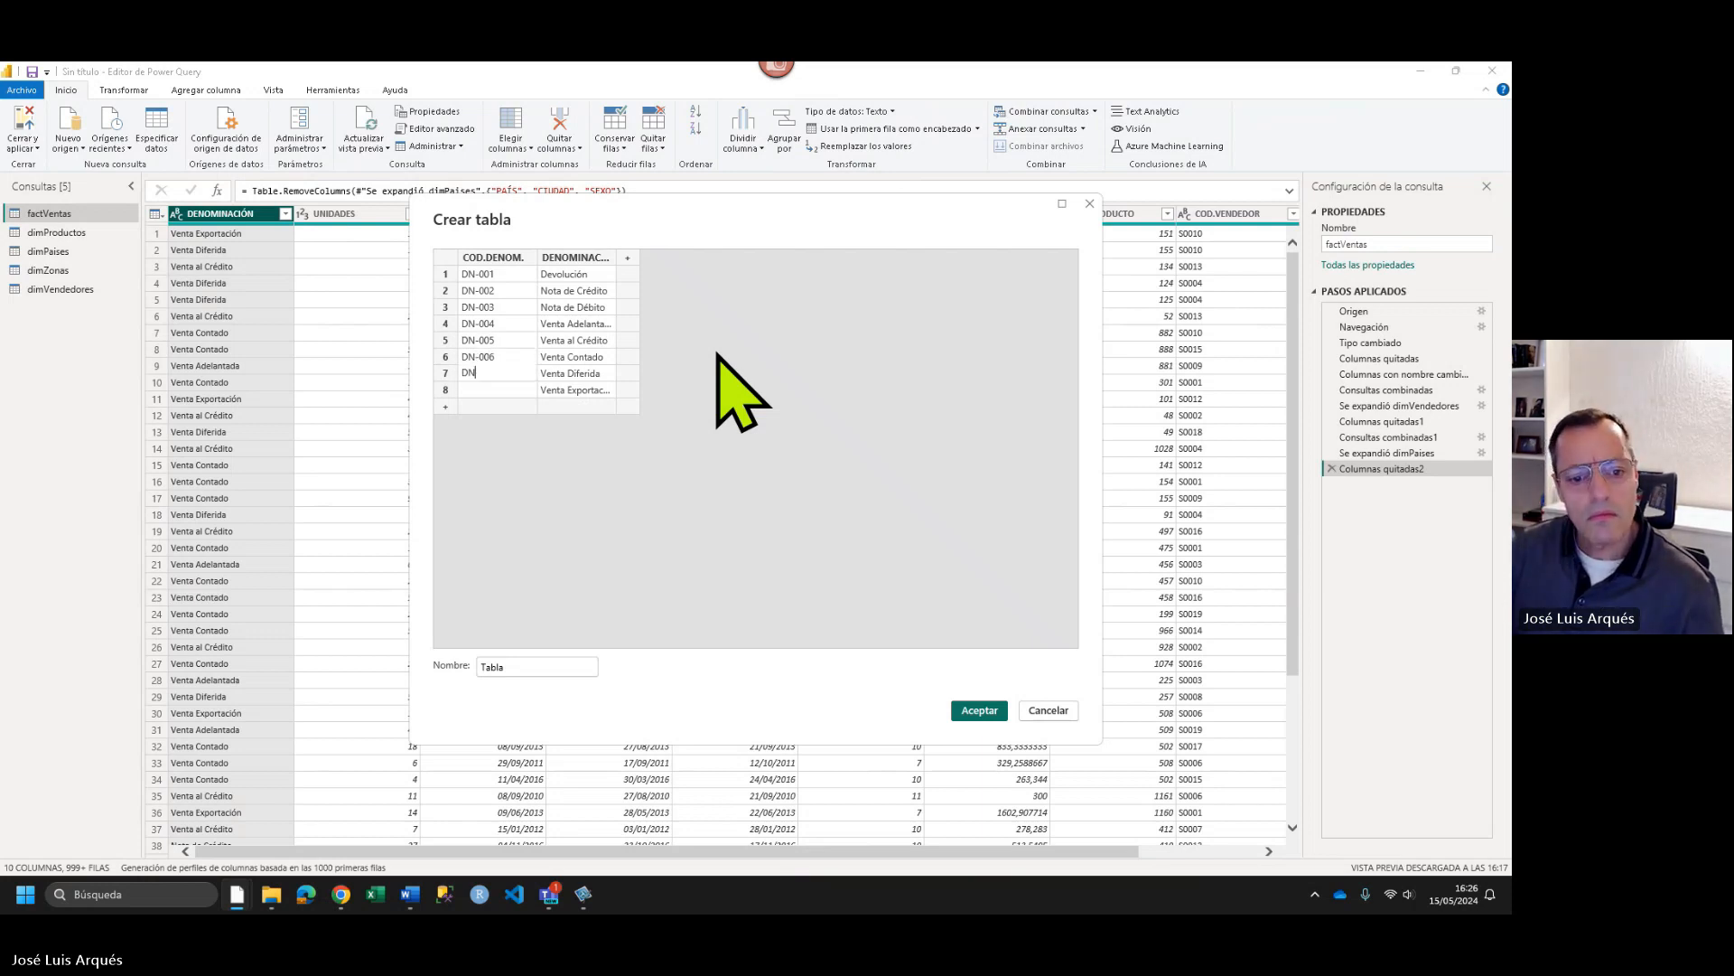
type("DN-007")
key("Return")
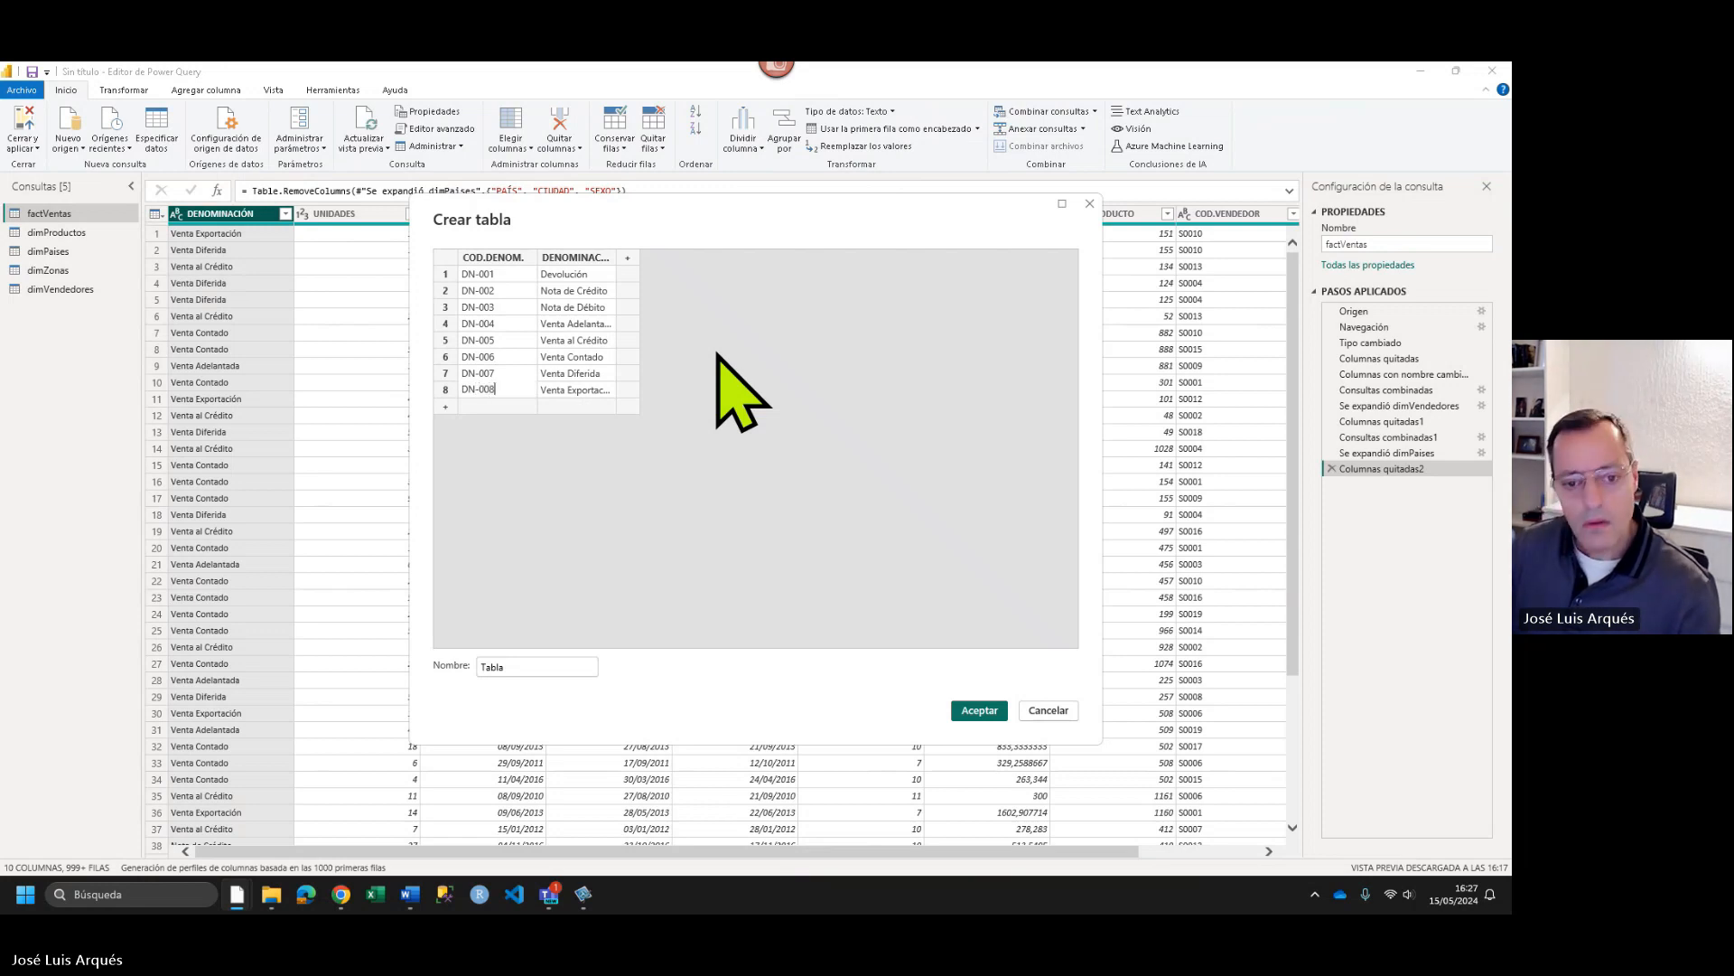
- Name the manually entered table dimDenominaciones and create it
double_click(519, 665)
type("dimDenominac")
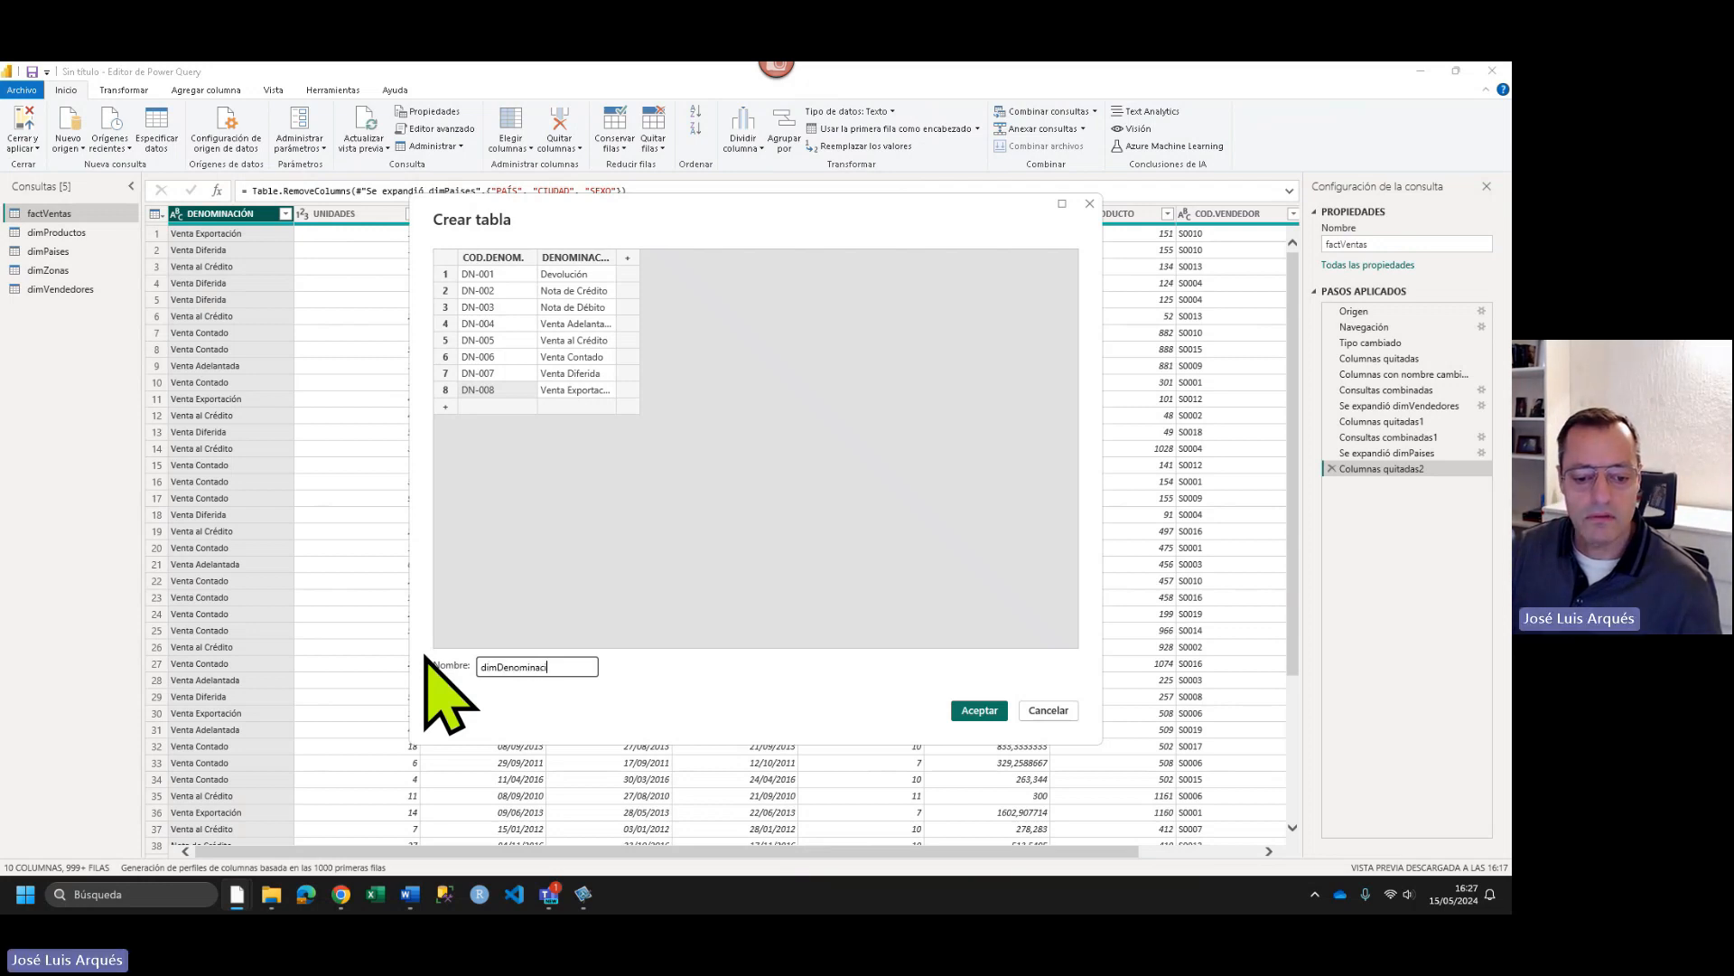
type("iones")
left_click(981, 711)
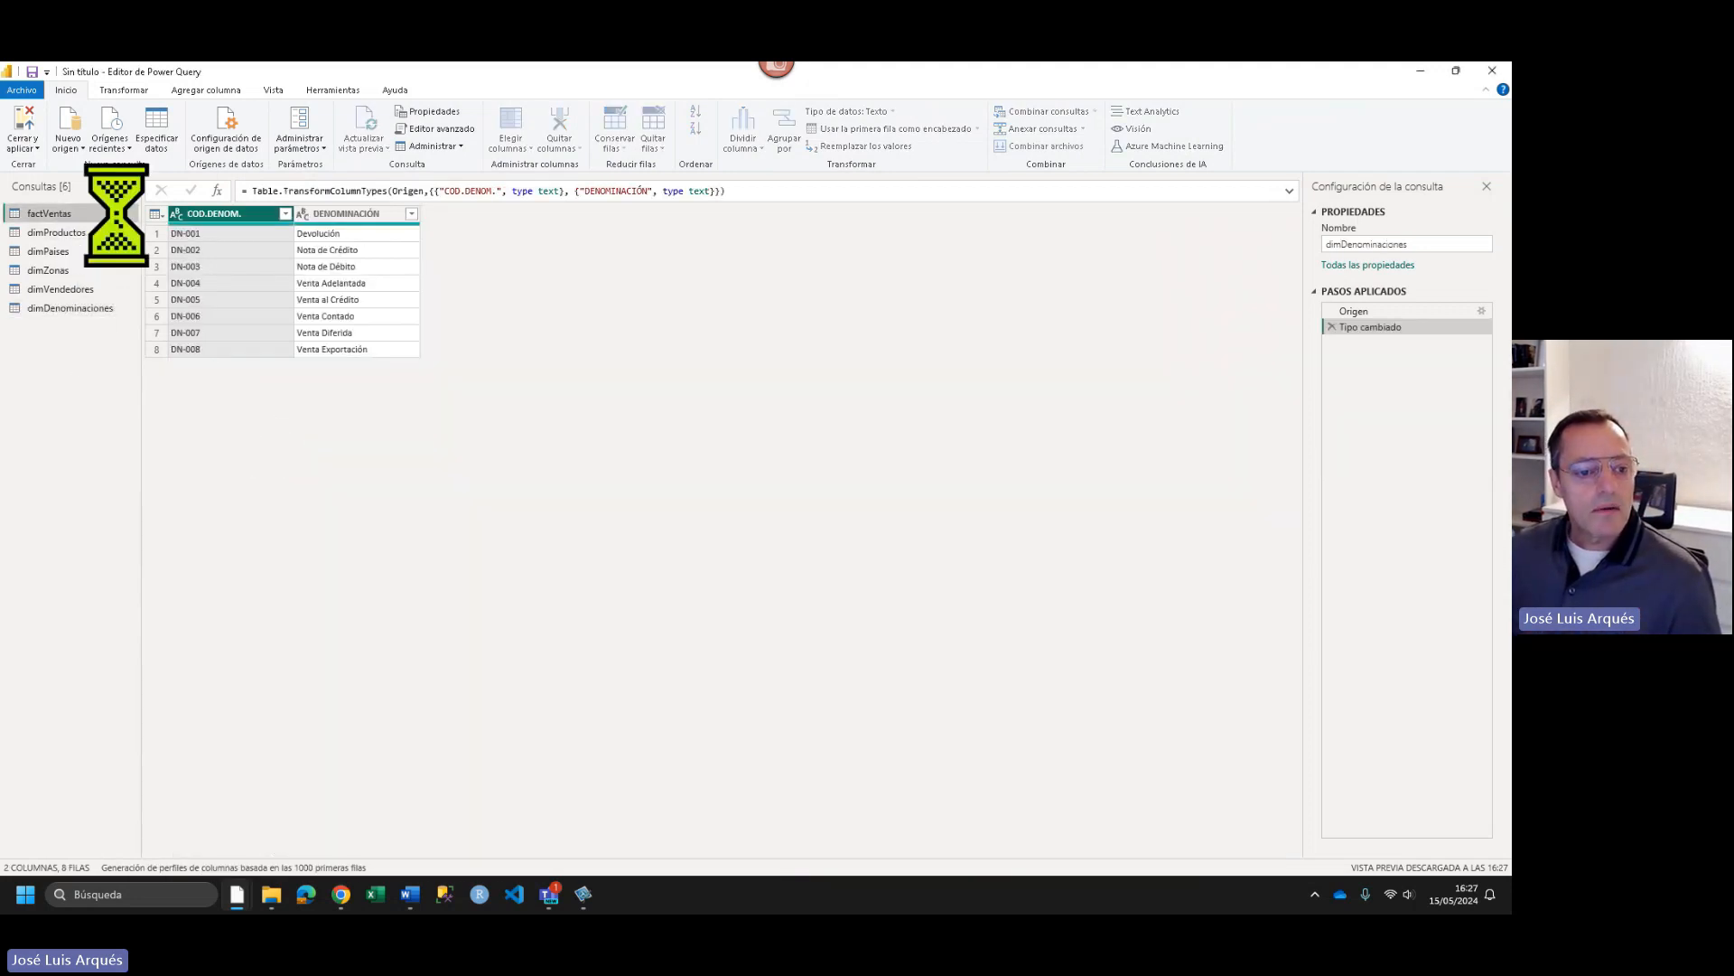
- Merge factVentas with dimDenominaciones on the DENOMINACIÓN column using a left outer join
left_click(116, 214)
left_click(1048, 111)
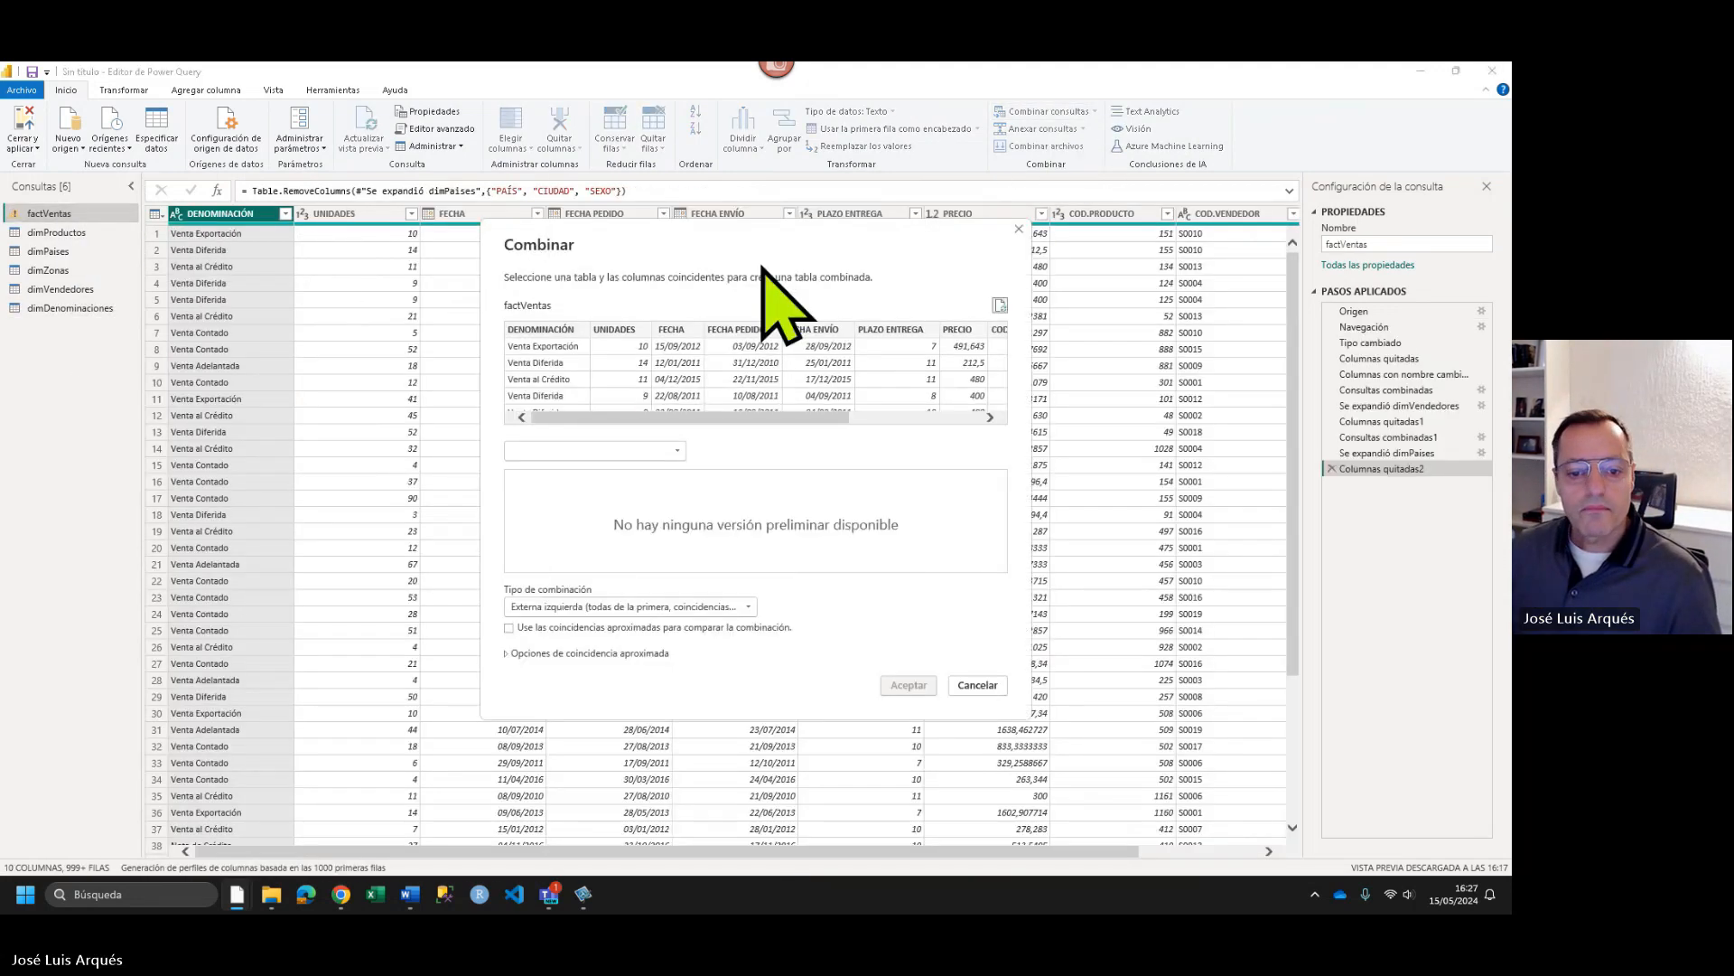
left_click(578, 450)
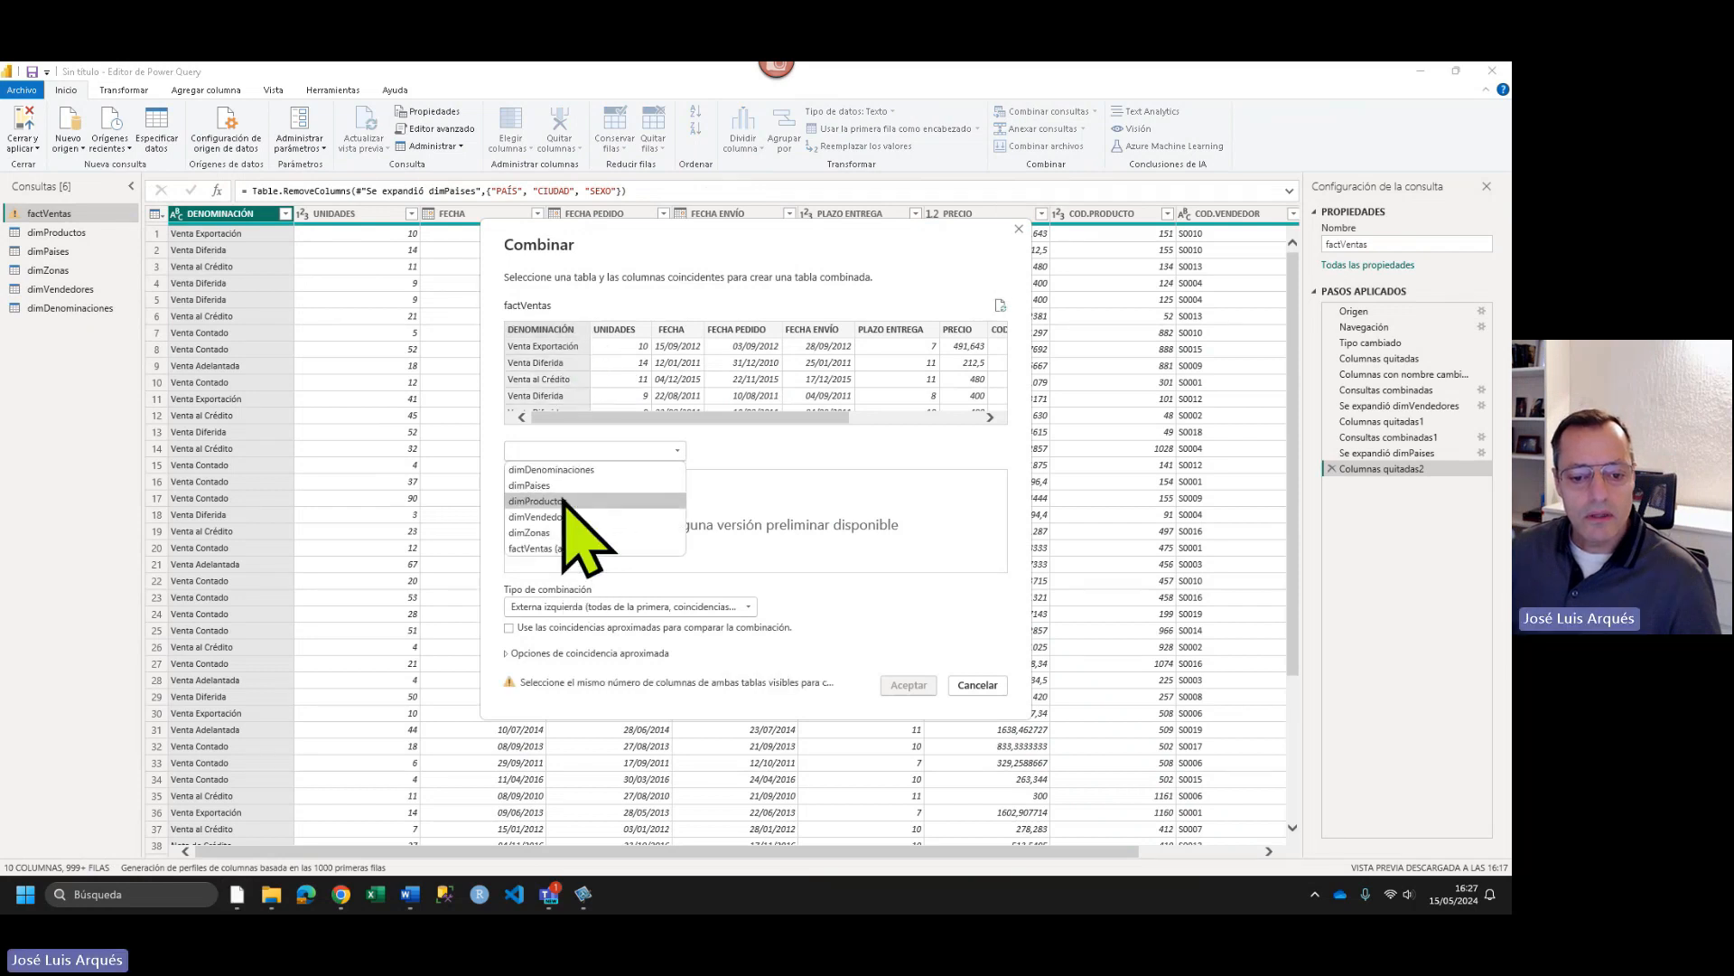
left_click(565, 469)
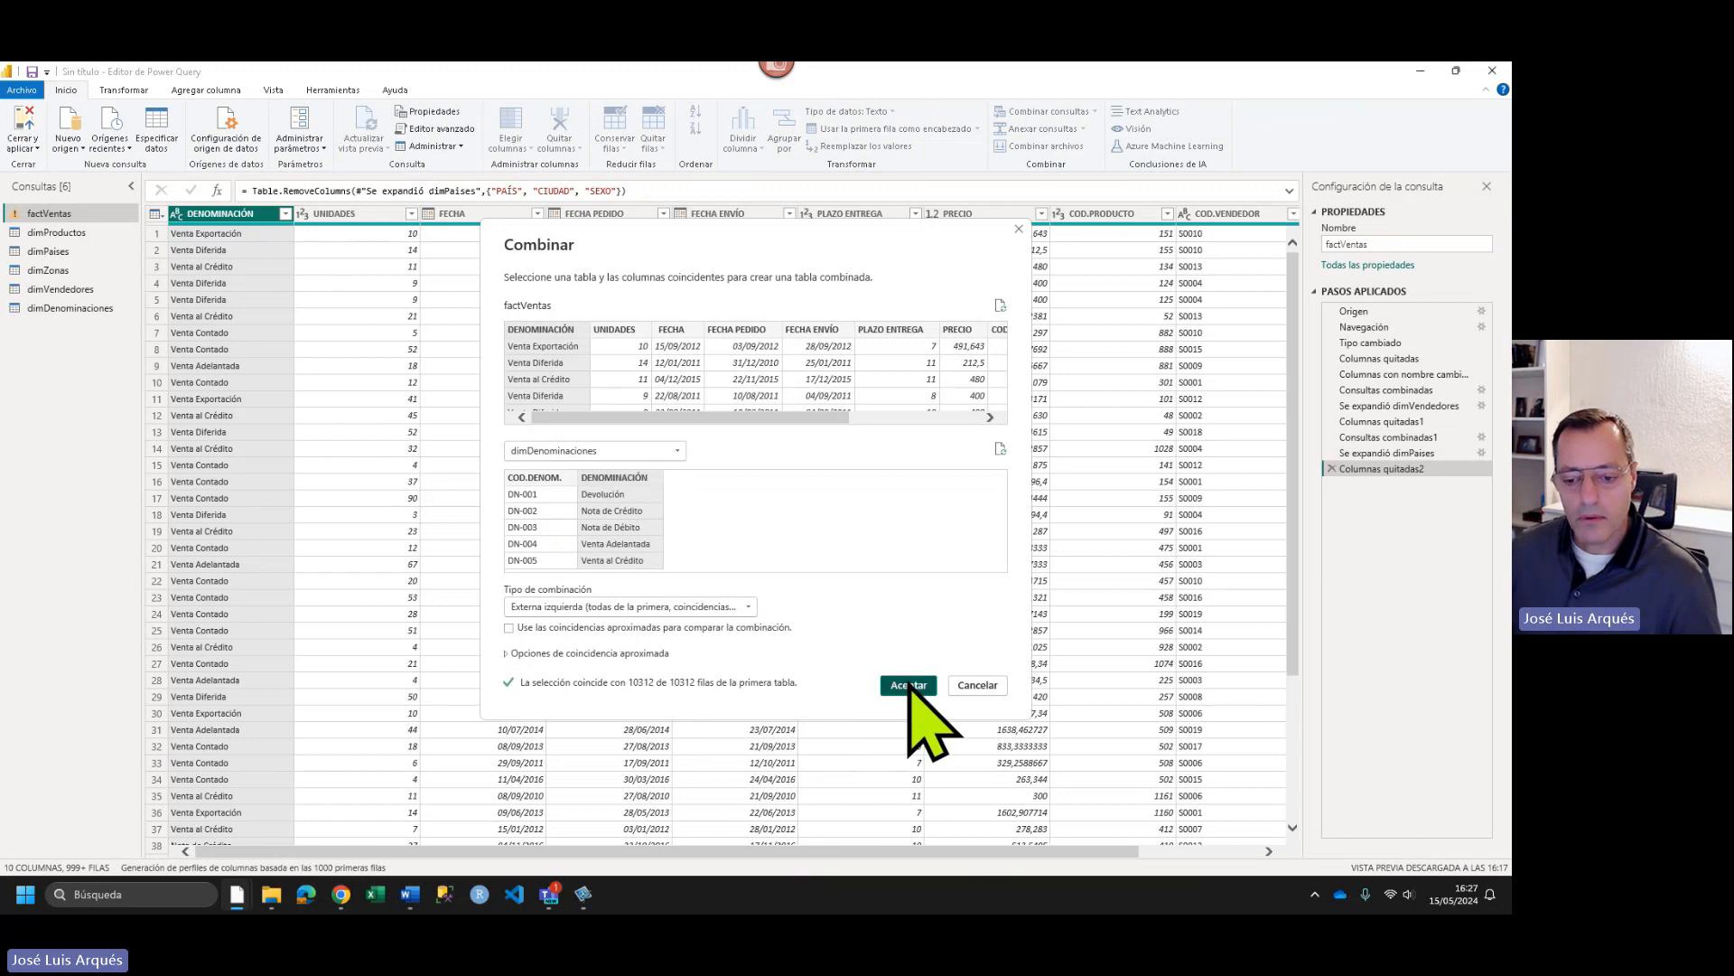
left_click(909, 685)
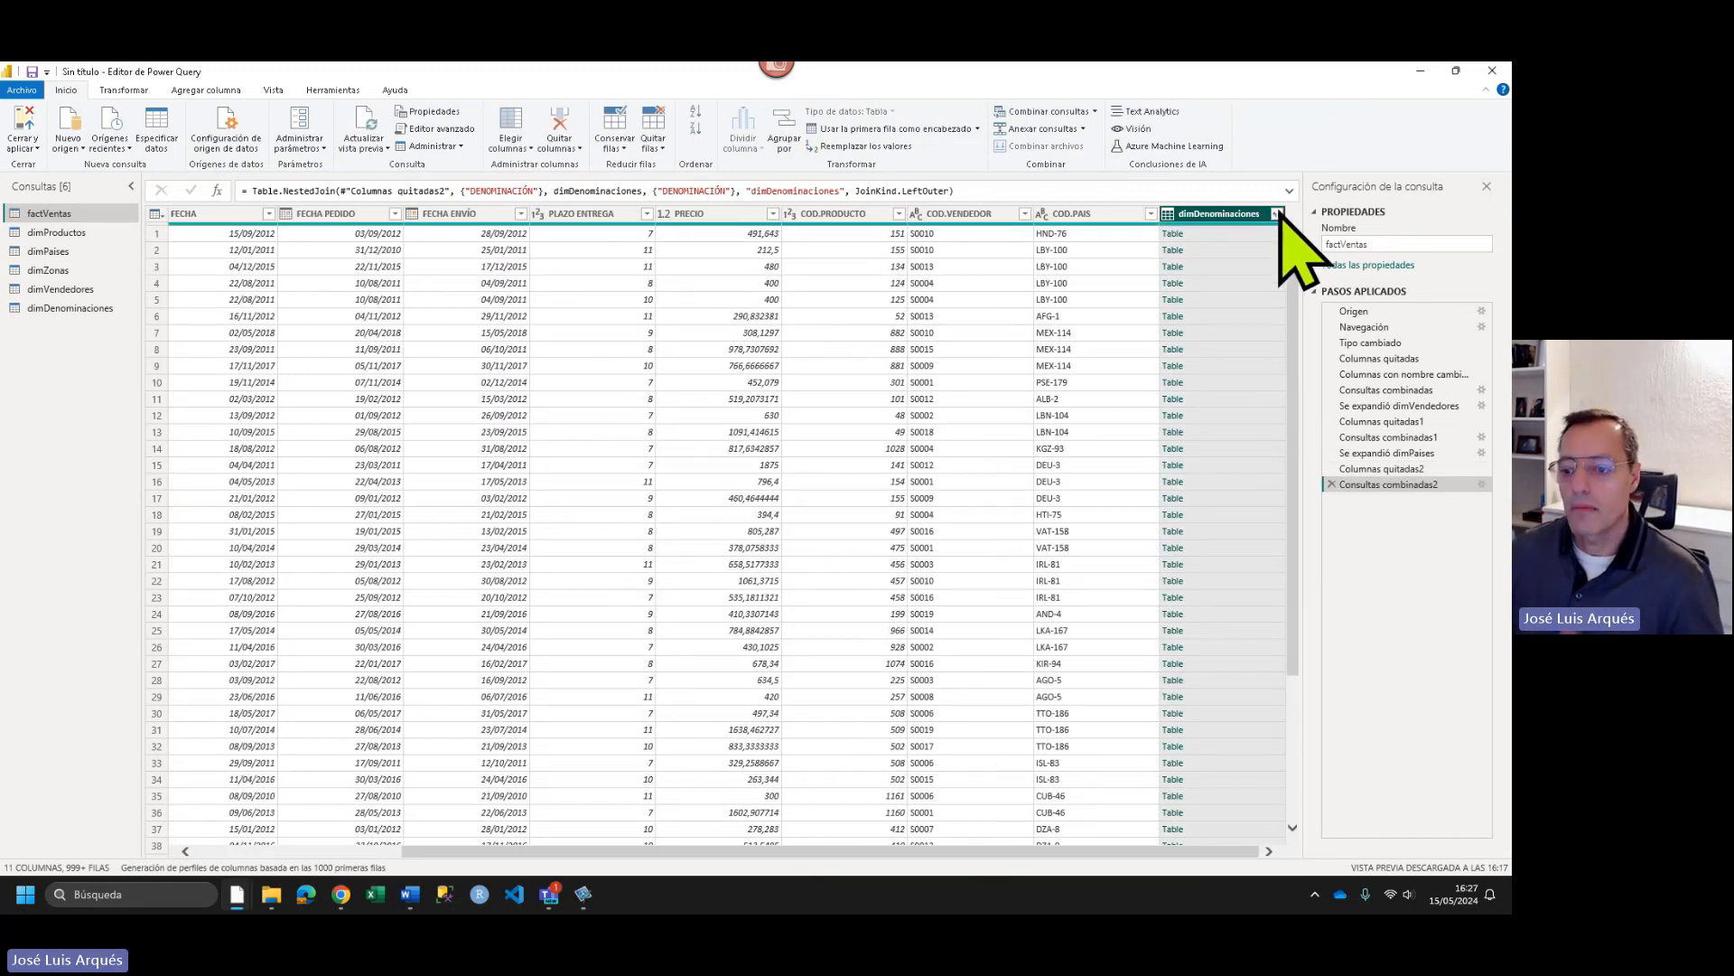
- Expand the merged dimDenominaciones column to bring only COD.DENOM. into factVentas, without the original name as prefix
left_click(1279, 215)
left_click(1107, 309)
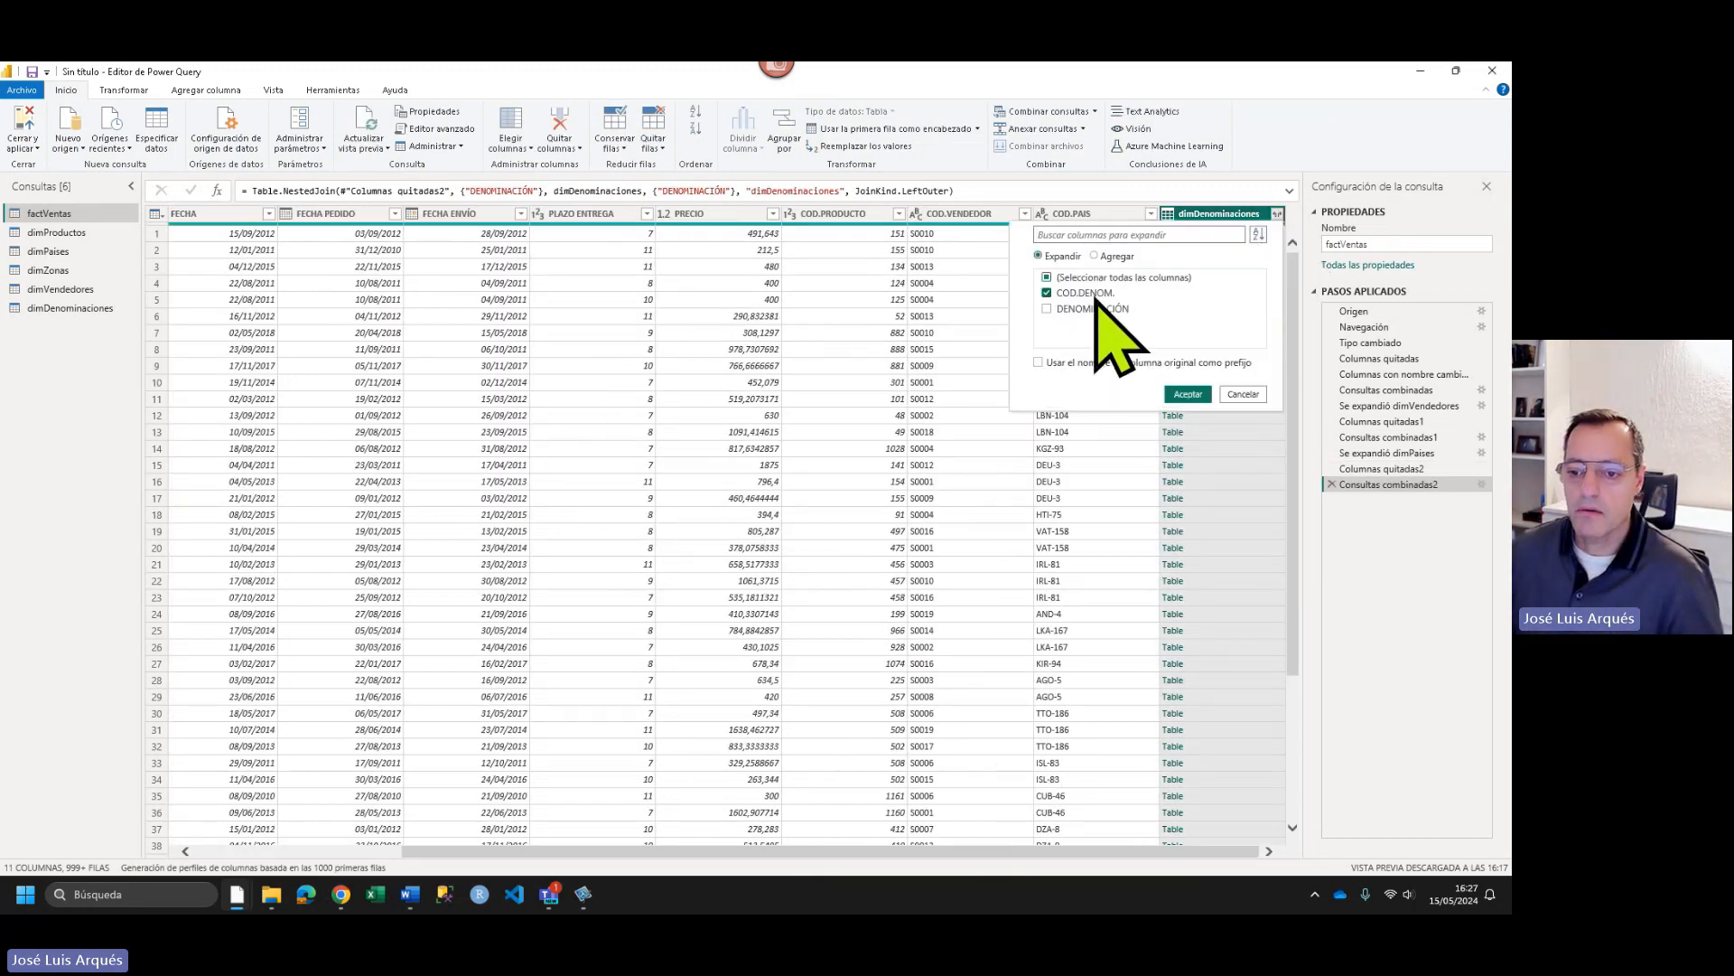
left_click(1187, 393)
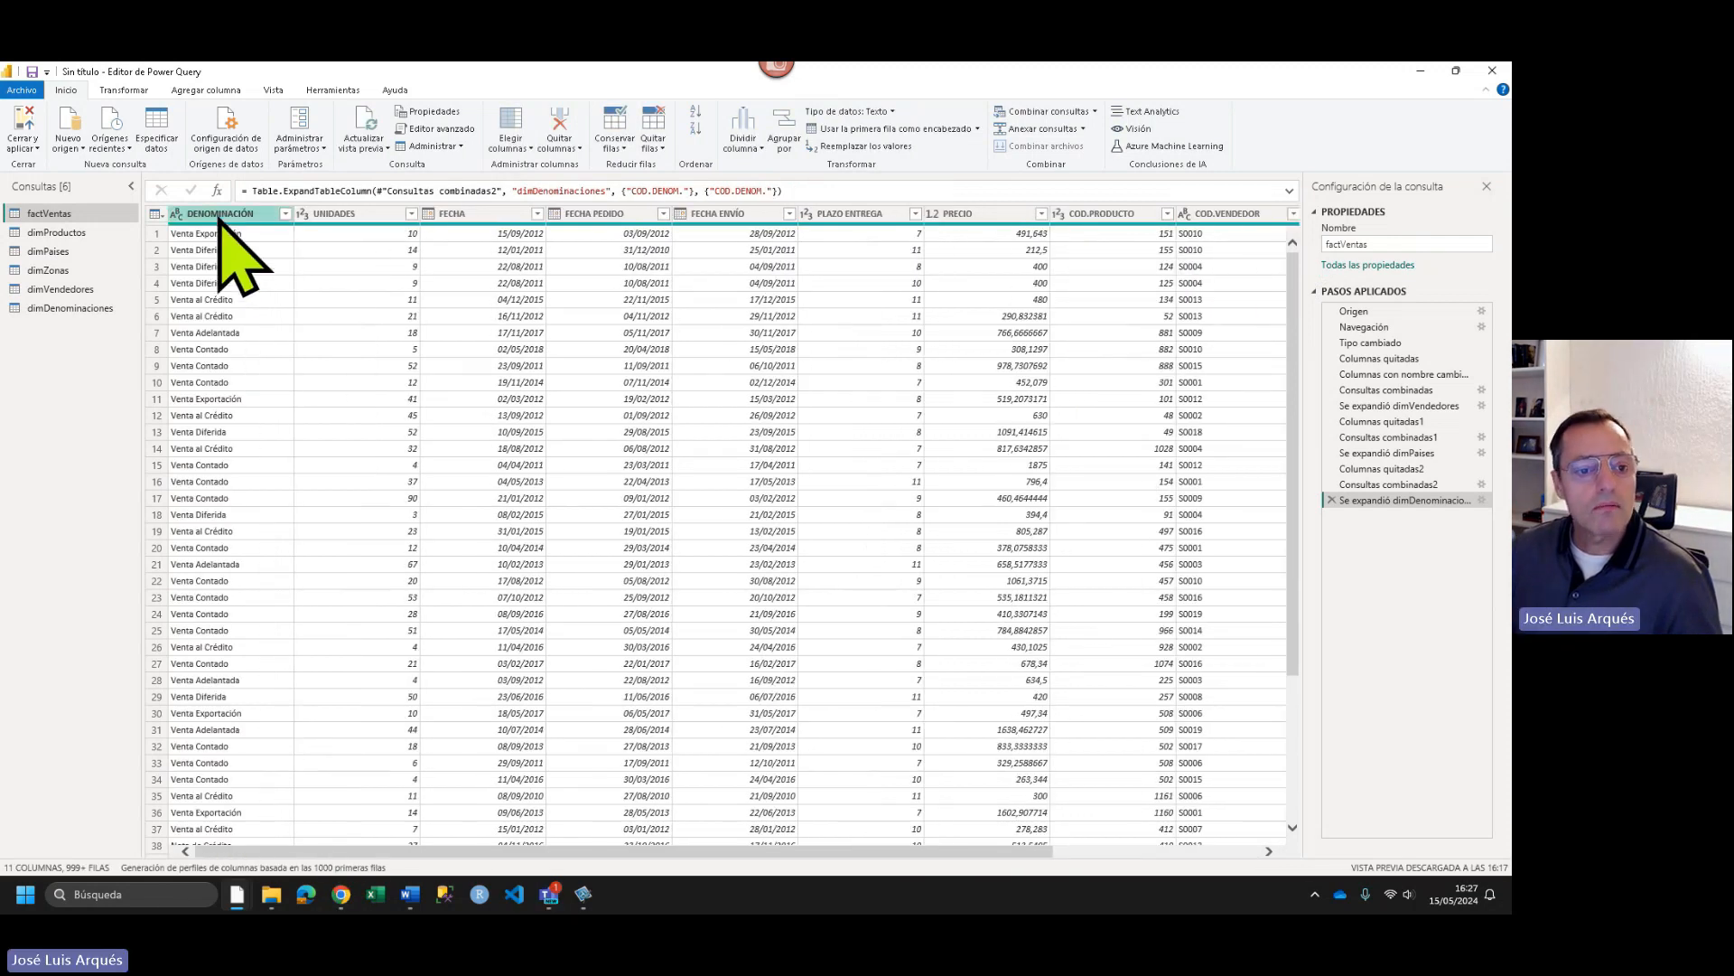
- Remove the DENOMINACIÓN column from factVentas and check the remaining columns
right_click(220, 217)
left_click(260, 253)
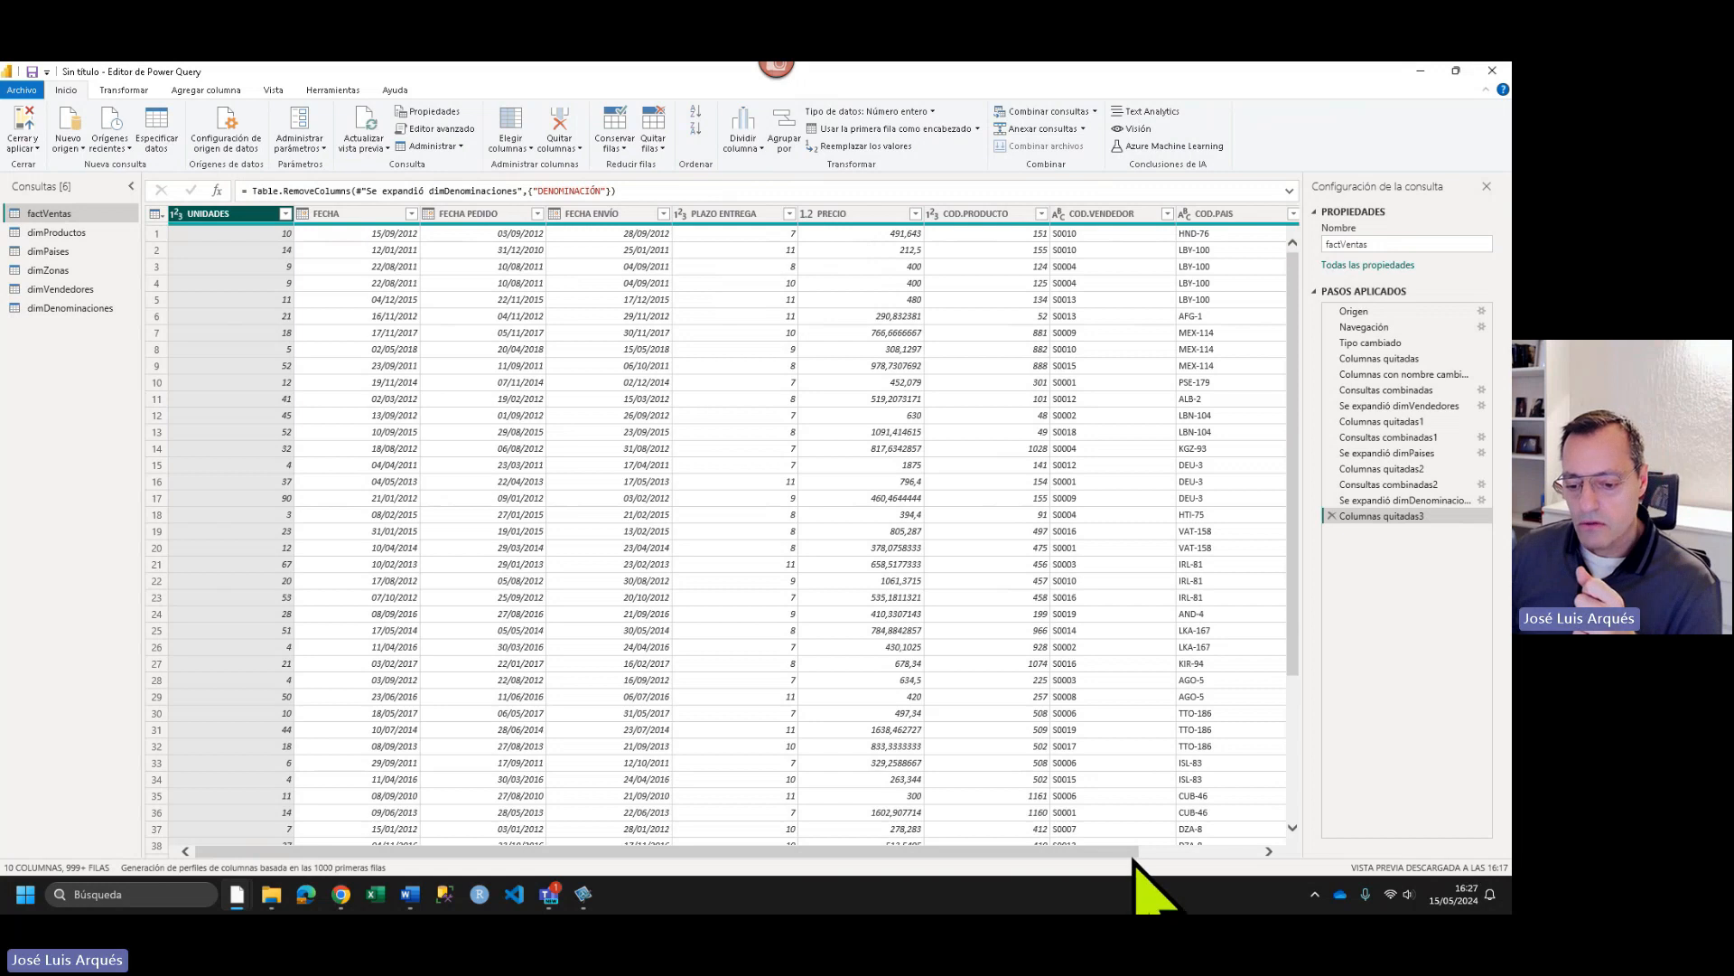
left_click(1171, 852)
left_click_drag(1170, 851, 1038, 852)
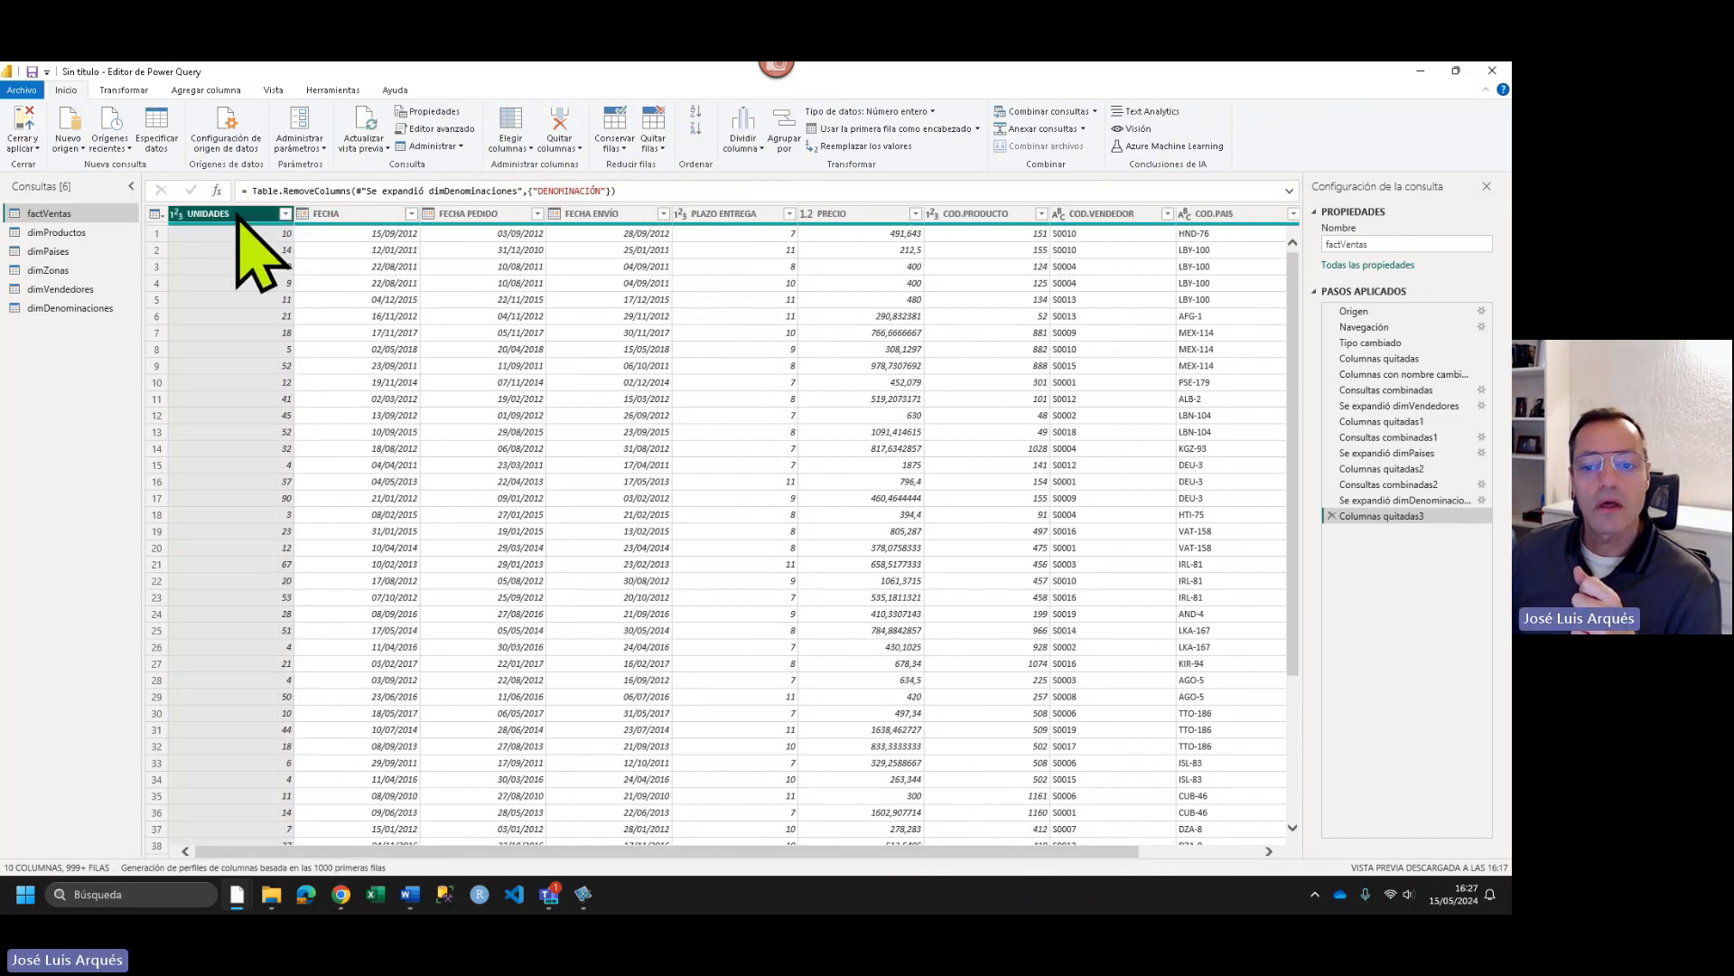
- Add a custom column named TOTAL to factVentas with the formula [UNIDADES]*[PRECIO]
left_click(124, 90)
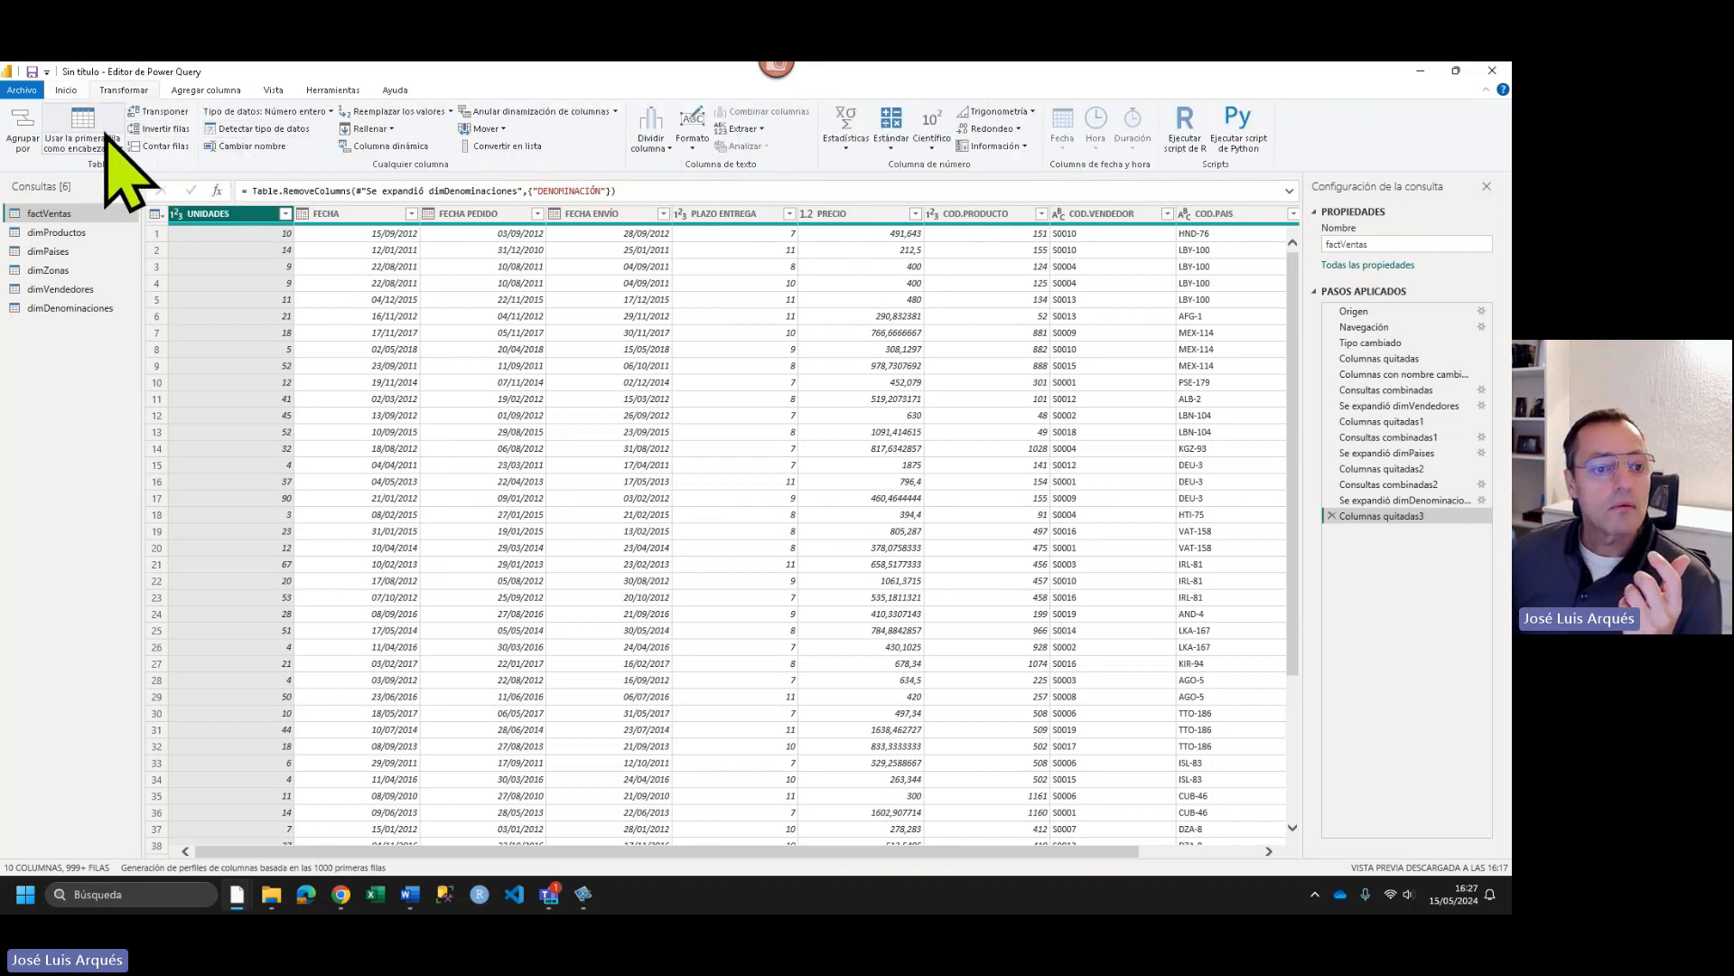
left_click(187, 90)
left_click(108, 124)
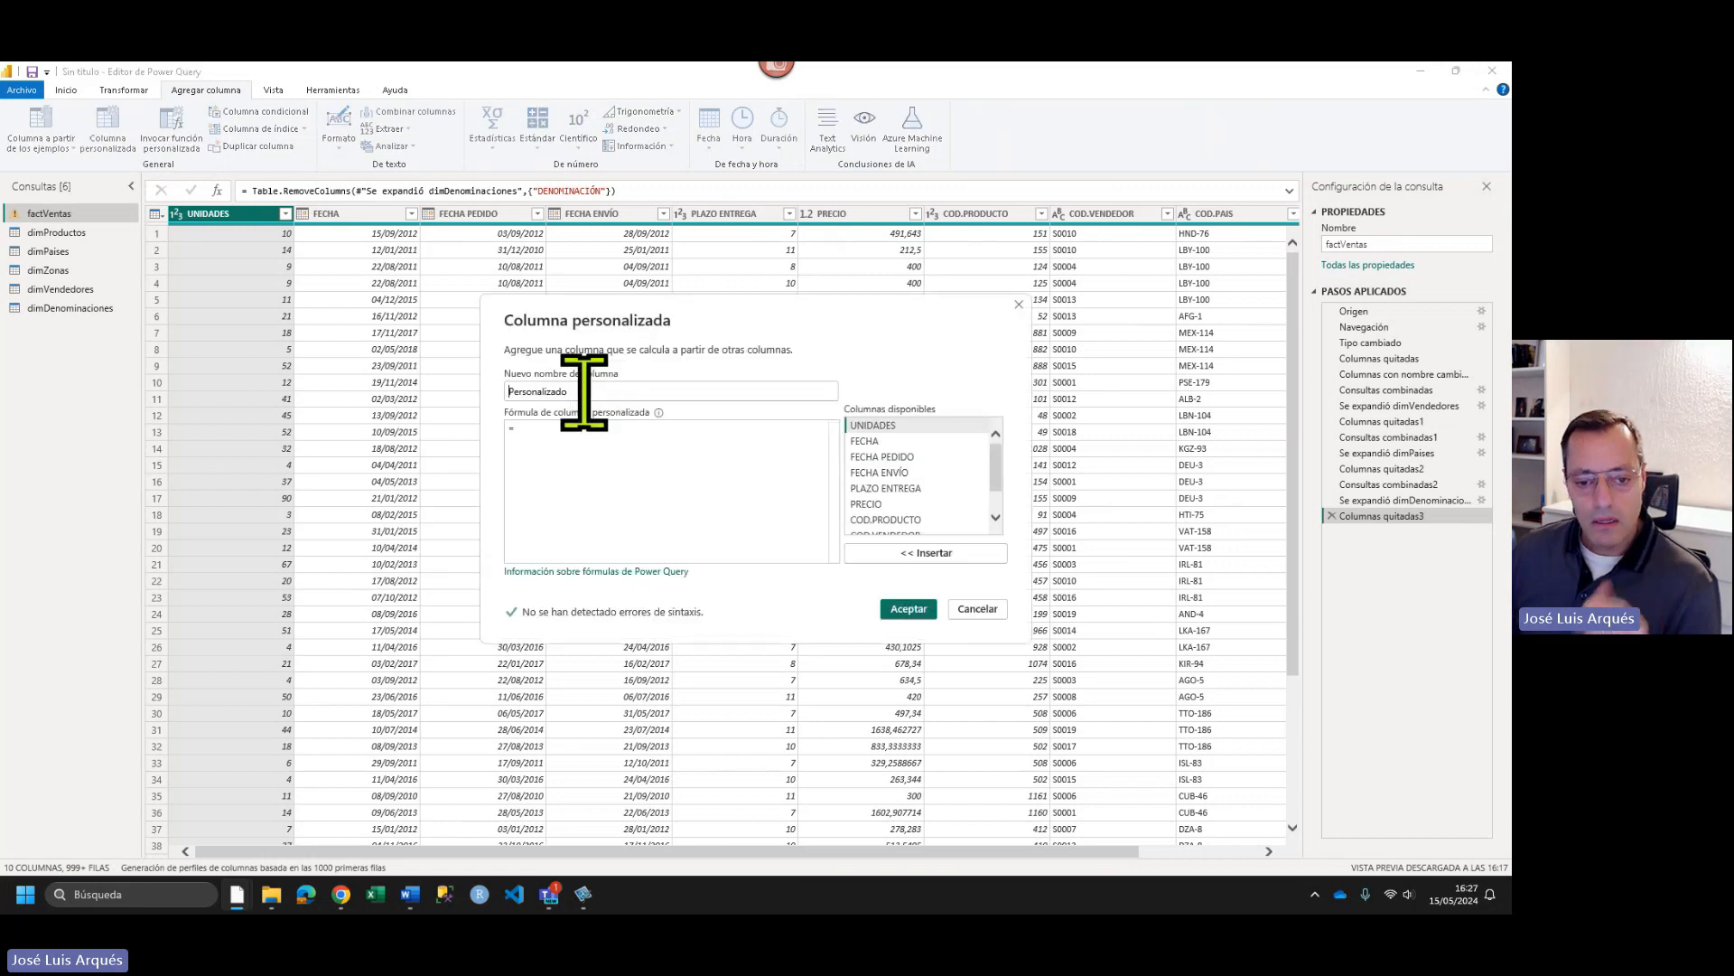
double_click(581, 390)
type("TOTAL")
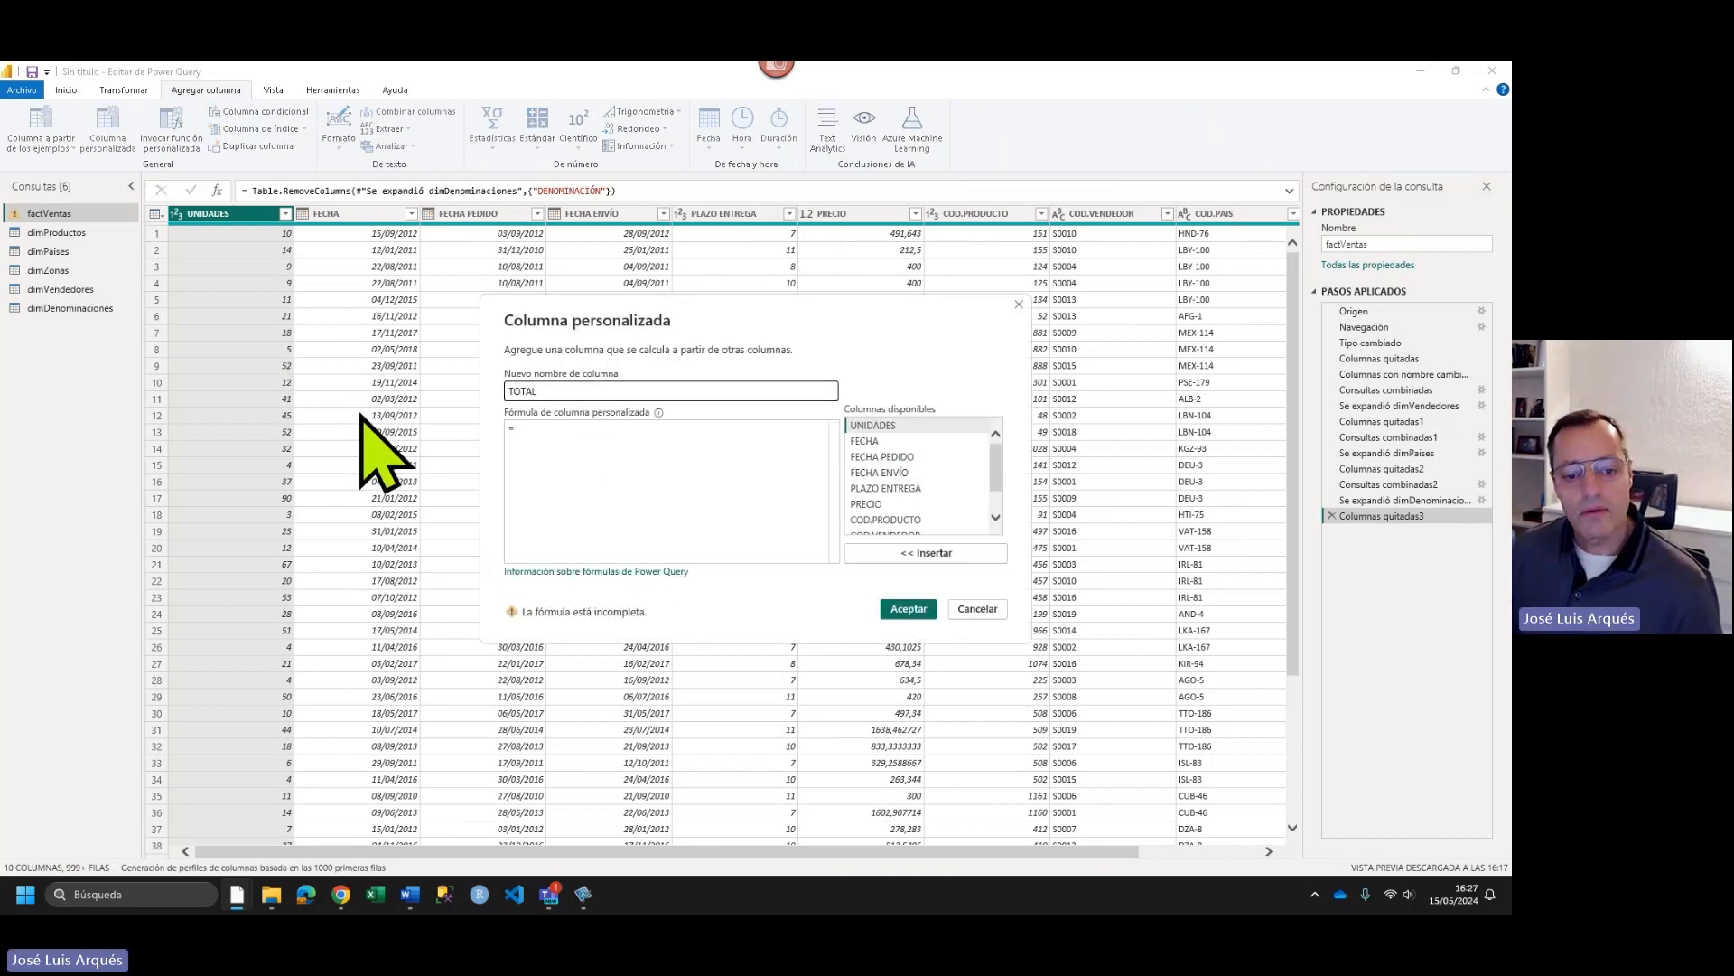
left_click(572, 429)
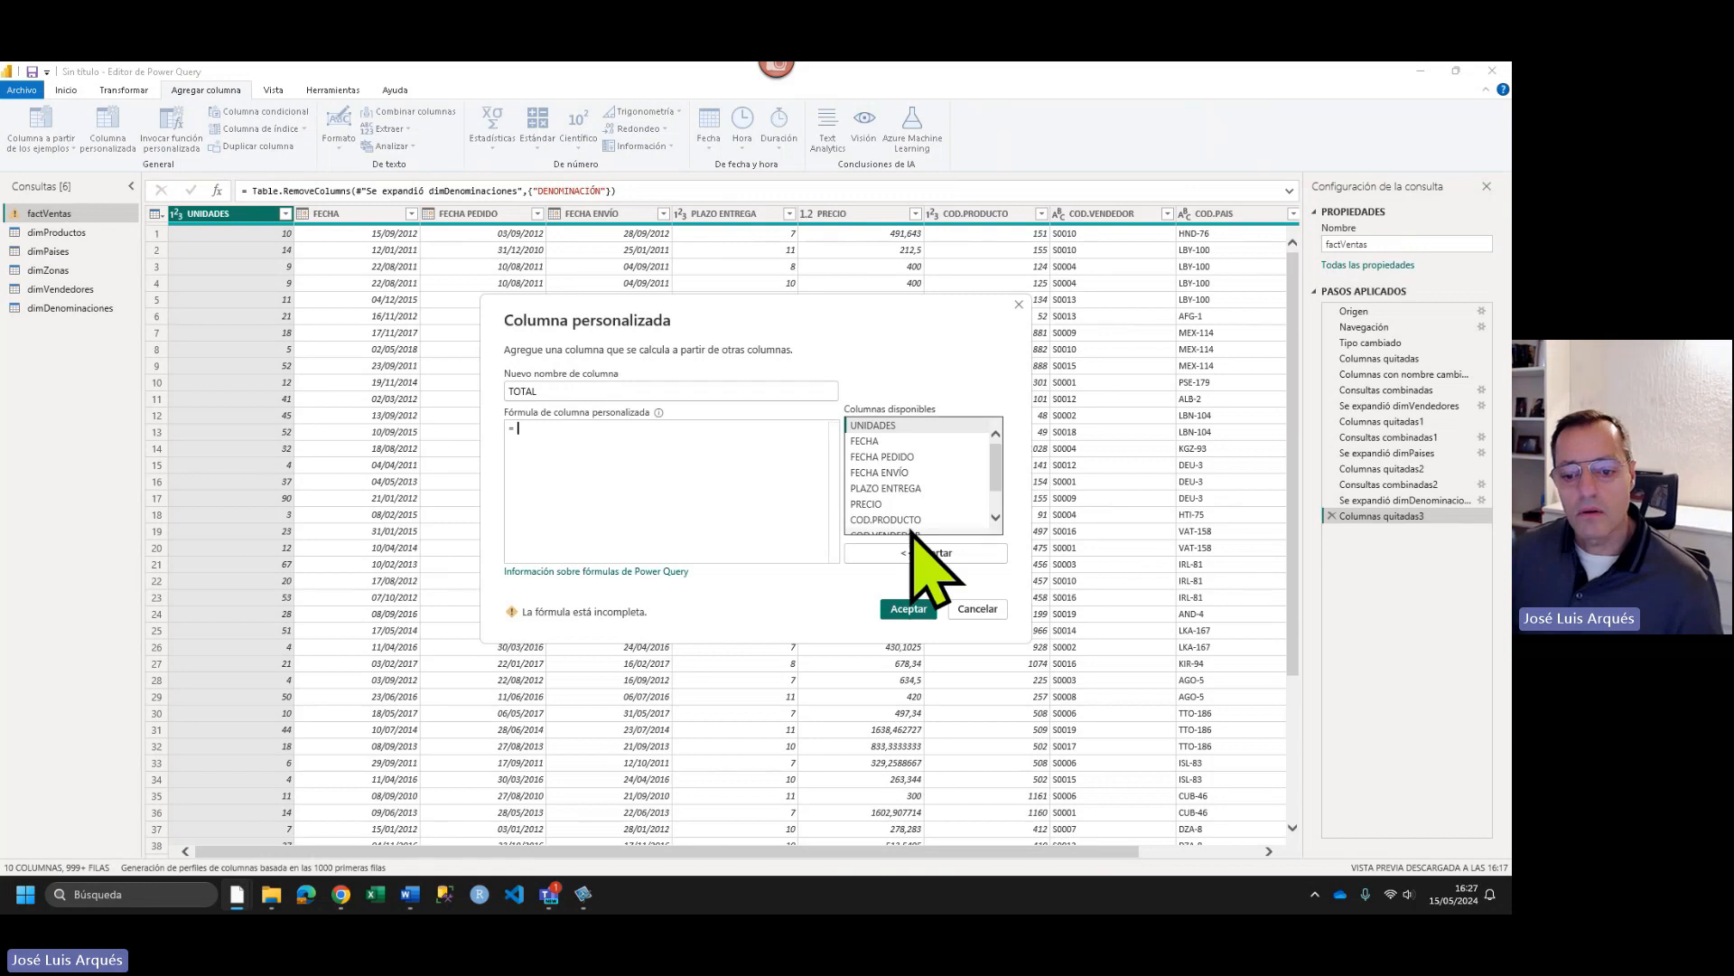
double_click(891, 424)
scroll(867, 470, "down", 1)
type("*")
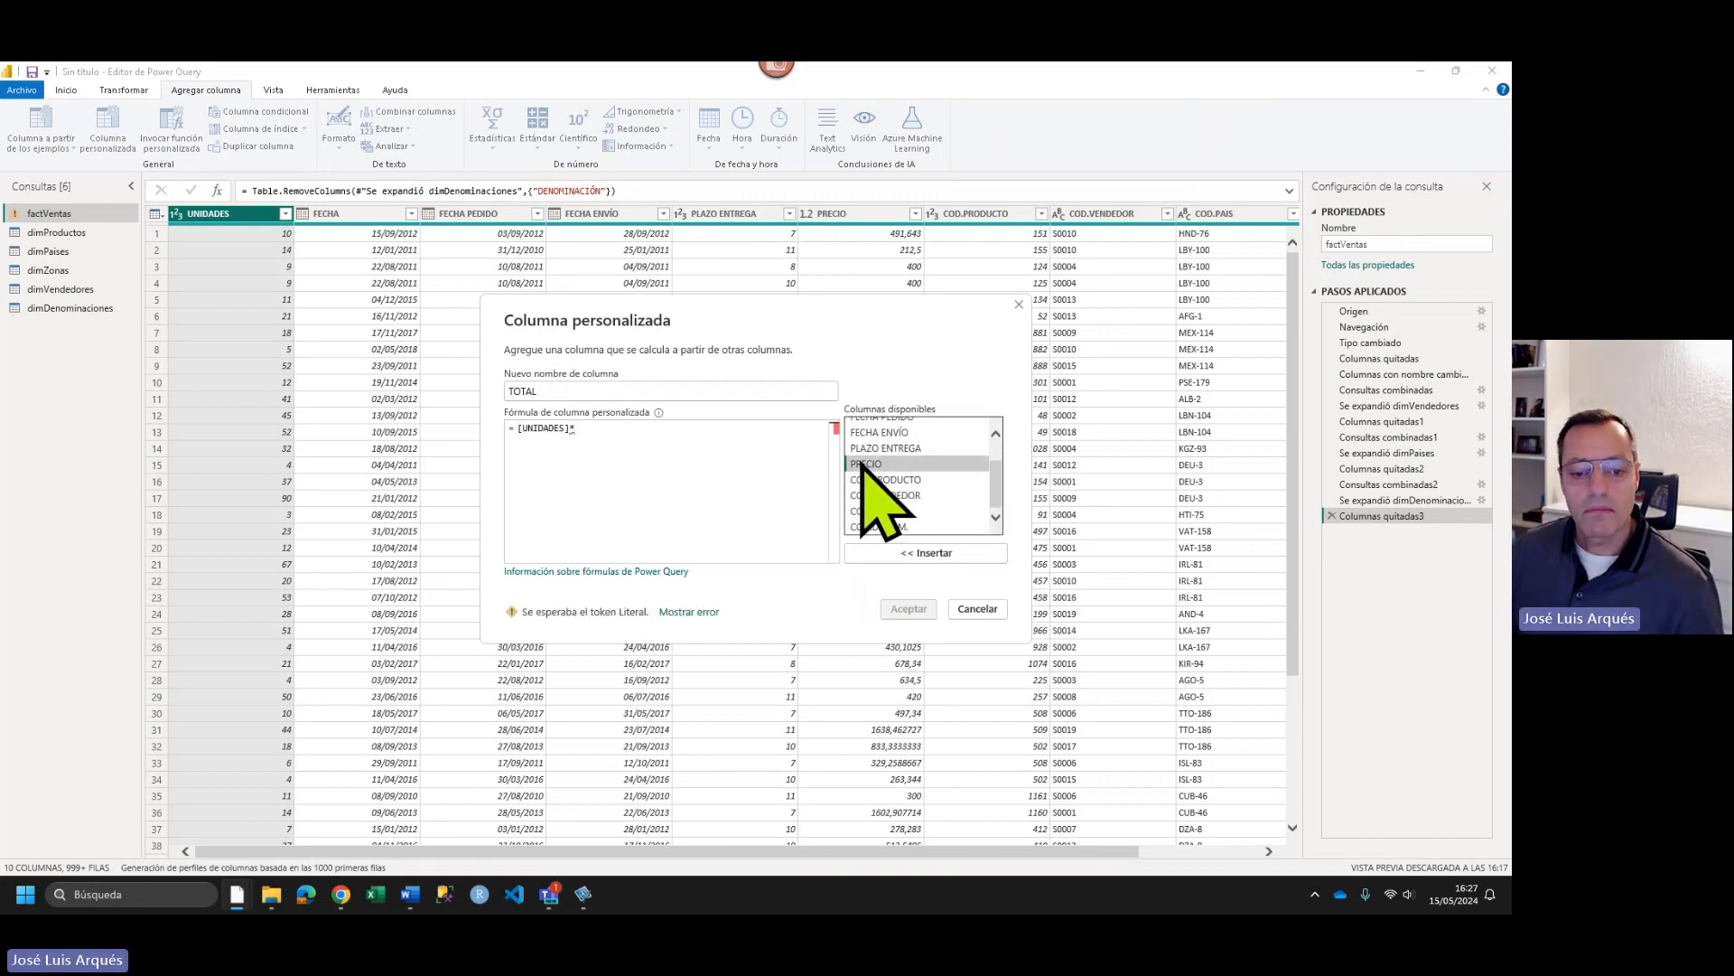
double_click(864, 463)
left_click(908, 609)
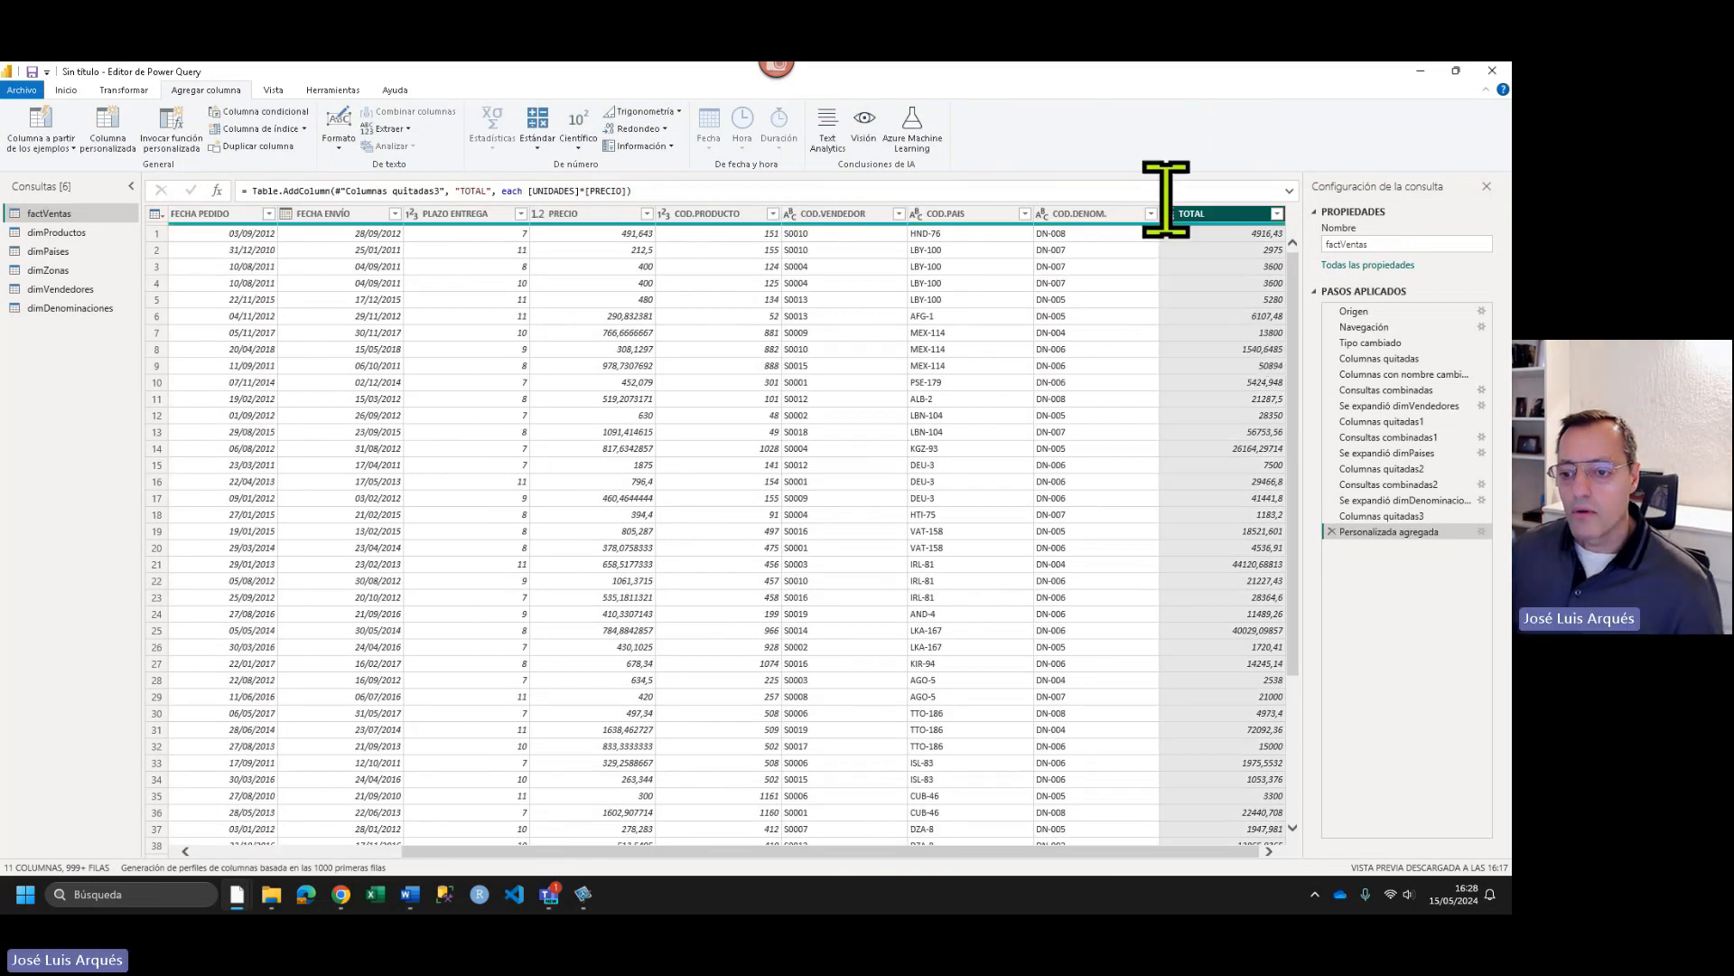
- Change the data type of the TOTAL column to fixed decimal number (Número decimal fijo)
left_click(1167, 214)
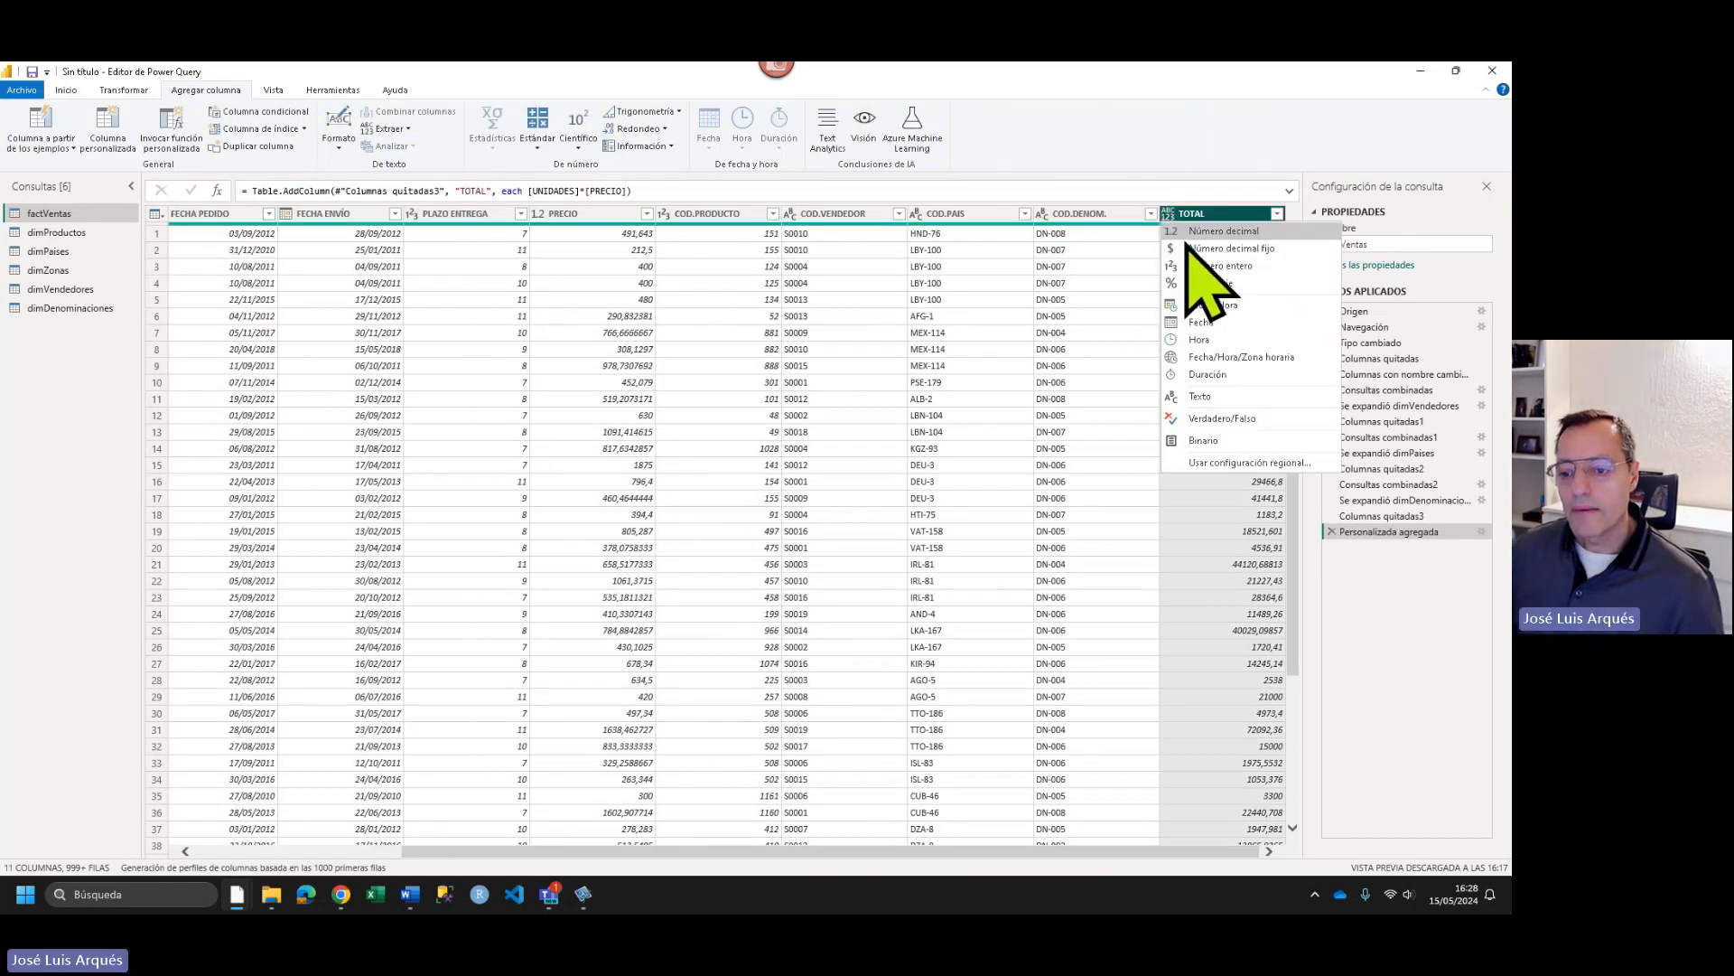
left_click(1198, 251)
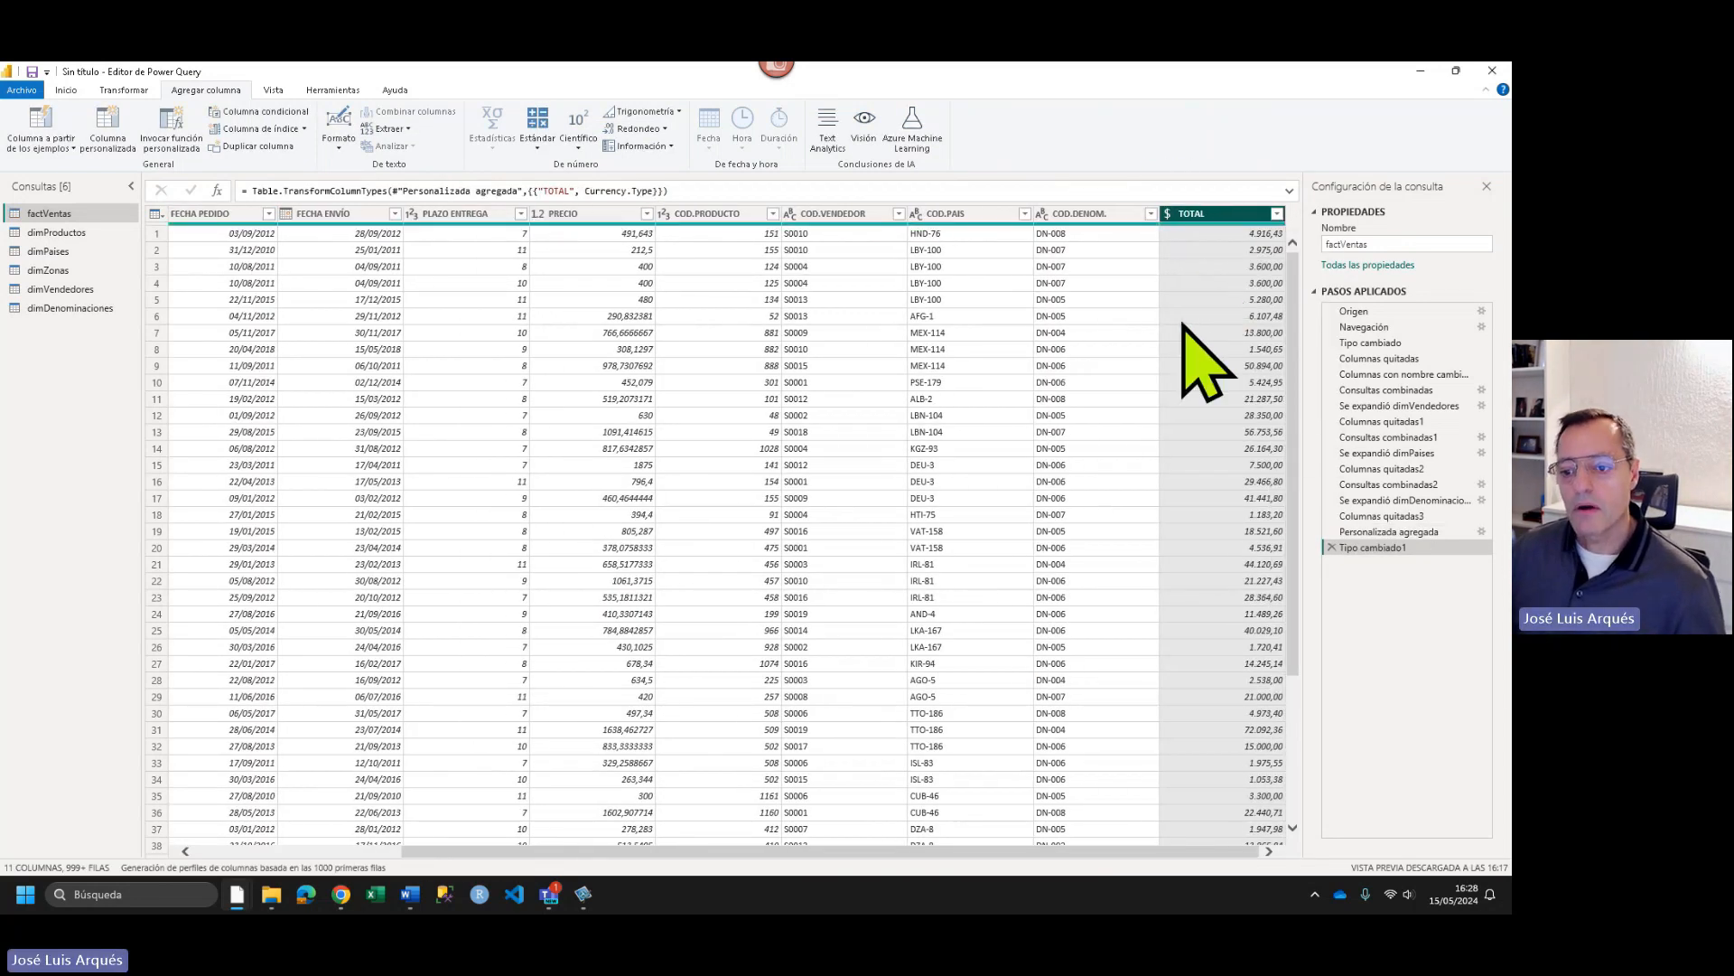
left_click_drag(694, 852, 476, 831)
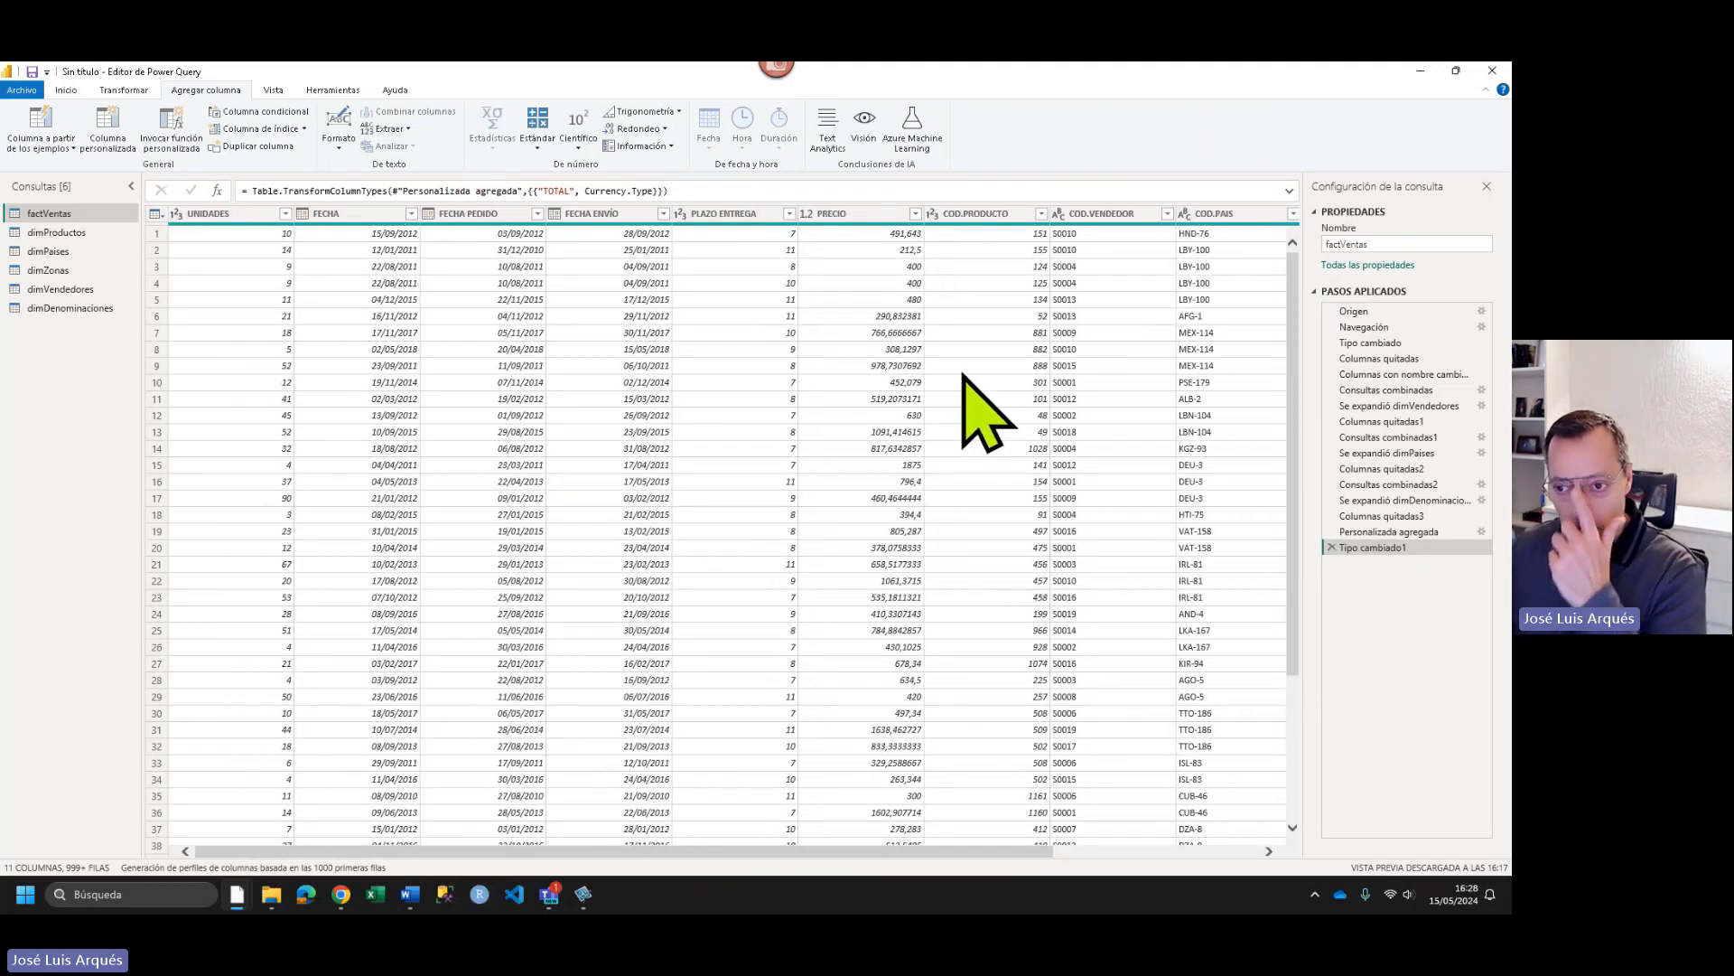
- Remove the PRECIO column from factVentas
left_click(835, 214)
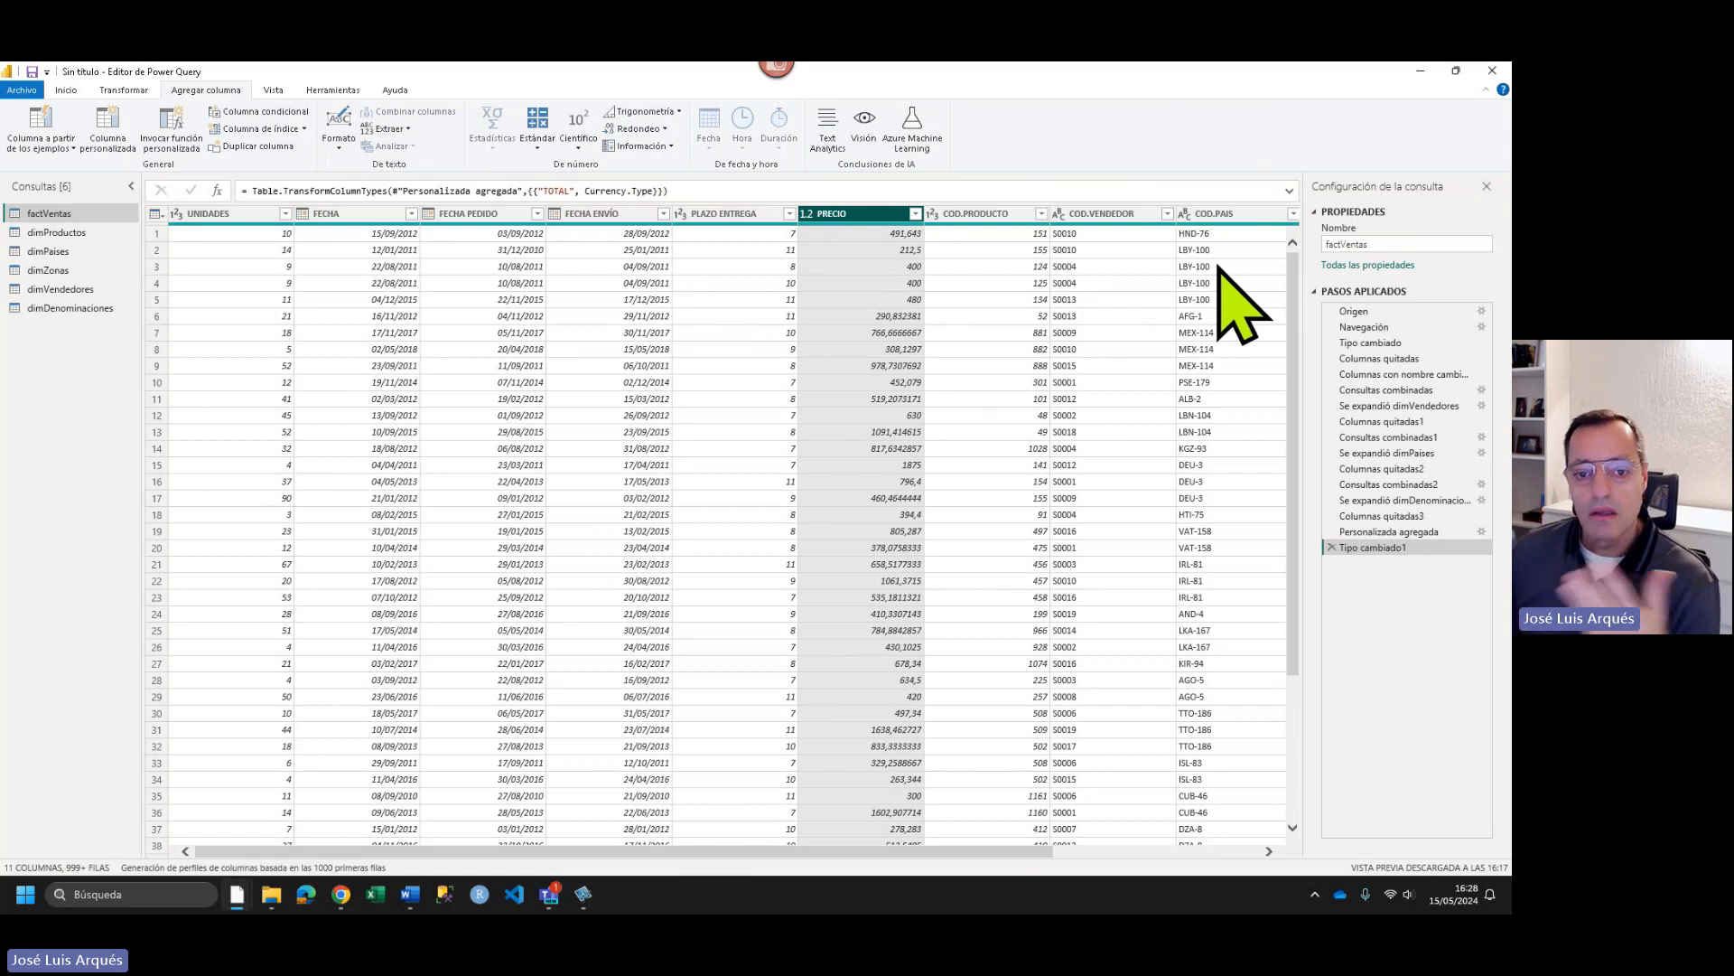
right_click(869, 229)
left_click(894, 249)
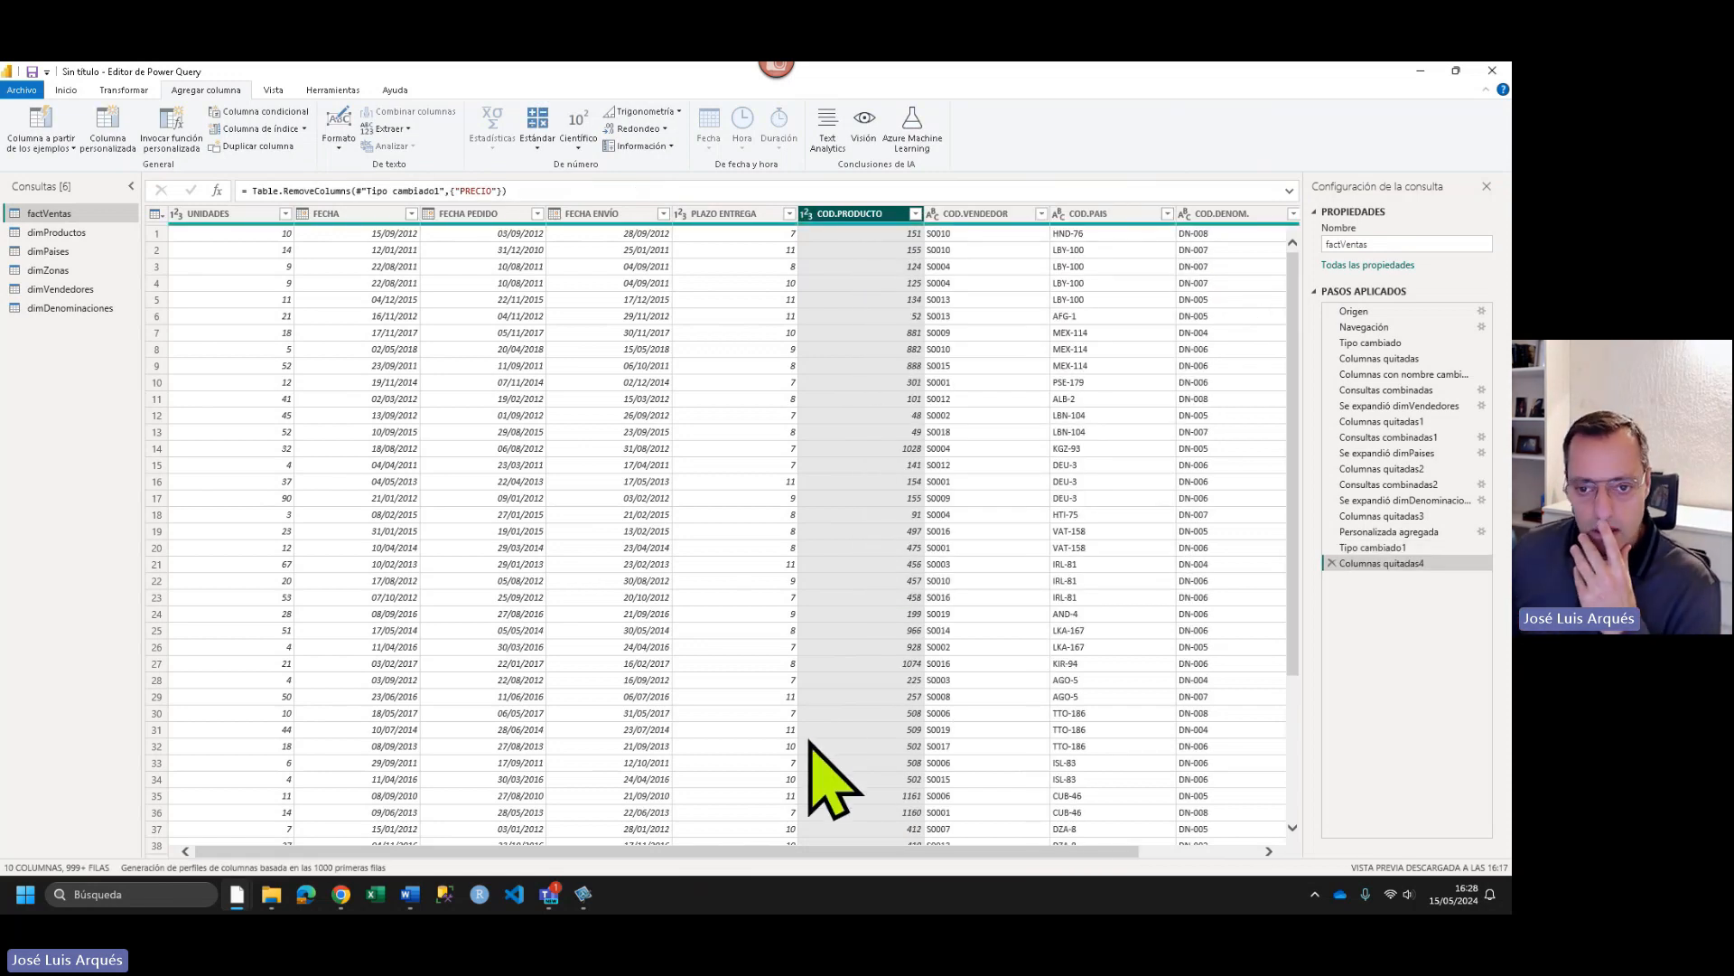
left_click(679, 844)
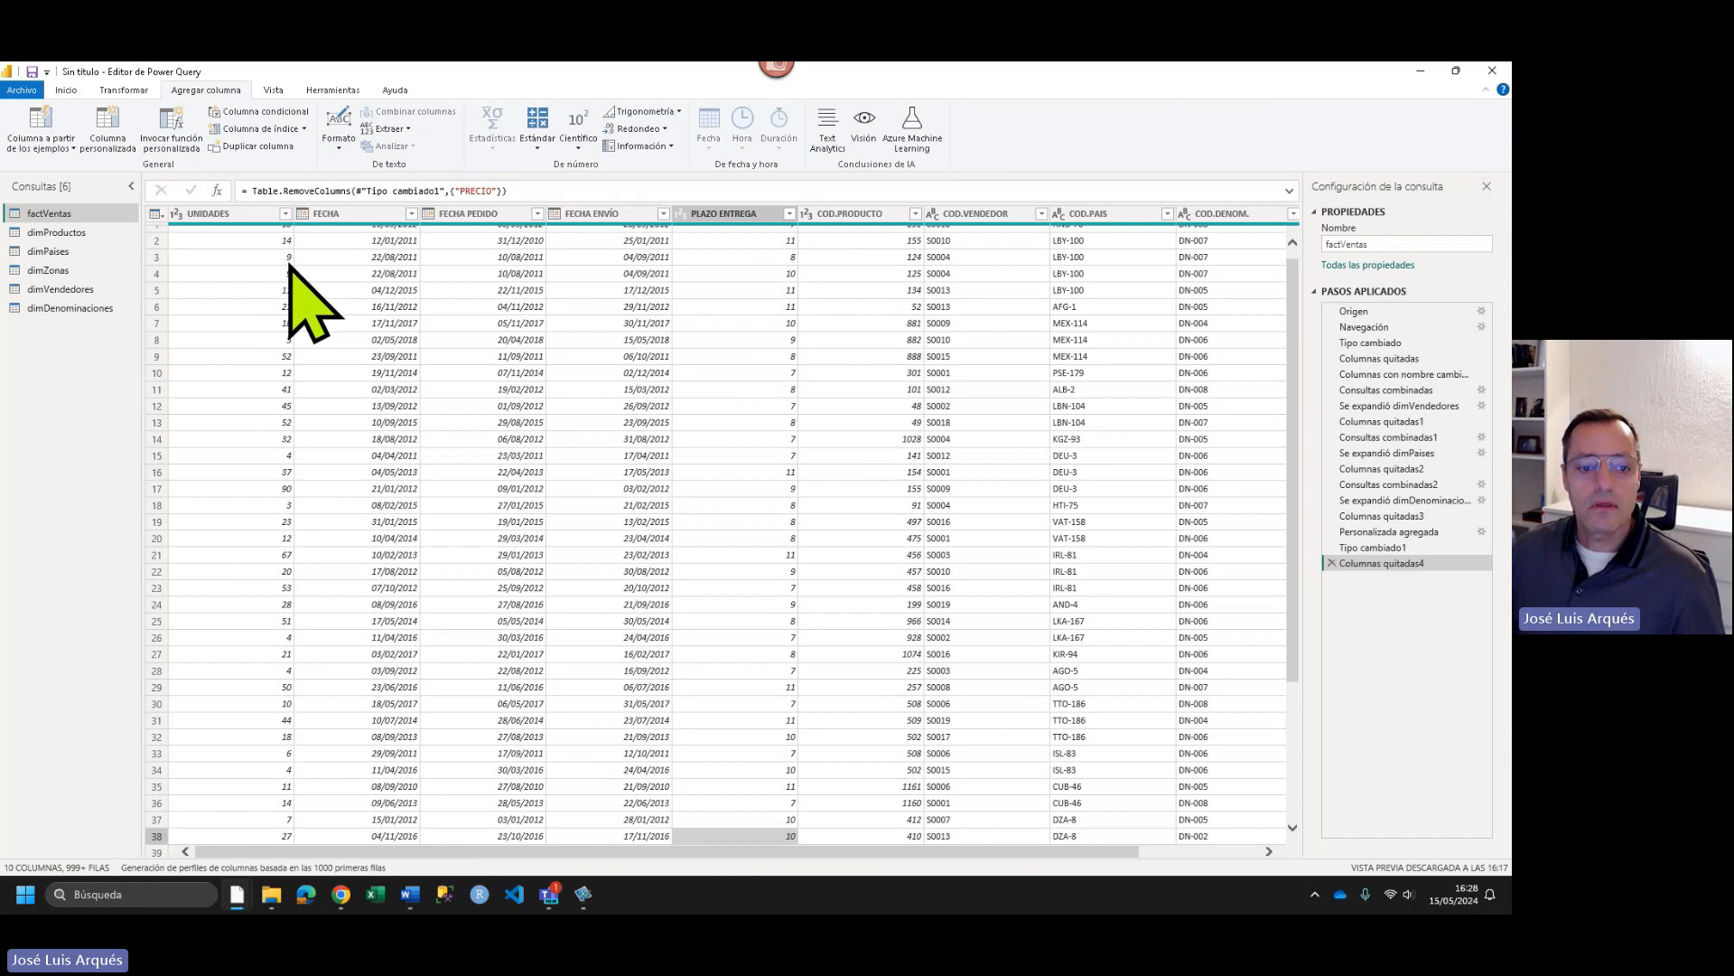
- Review the numeric measure columns of factVentas: UNIDADES, PLAZO ENTREGA and TOTAL
left_click(237, 215)
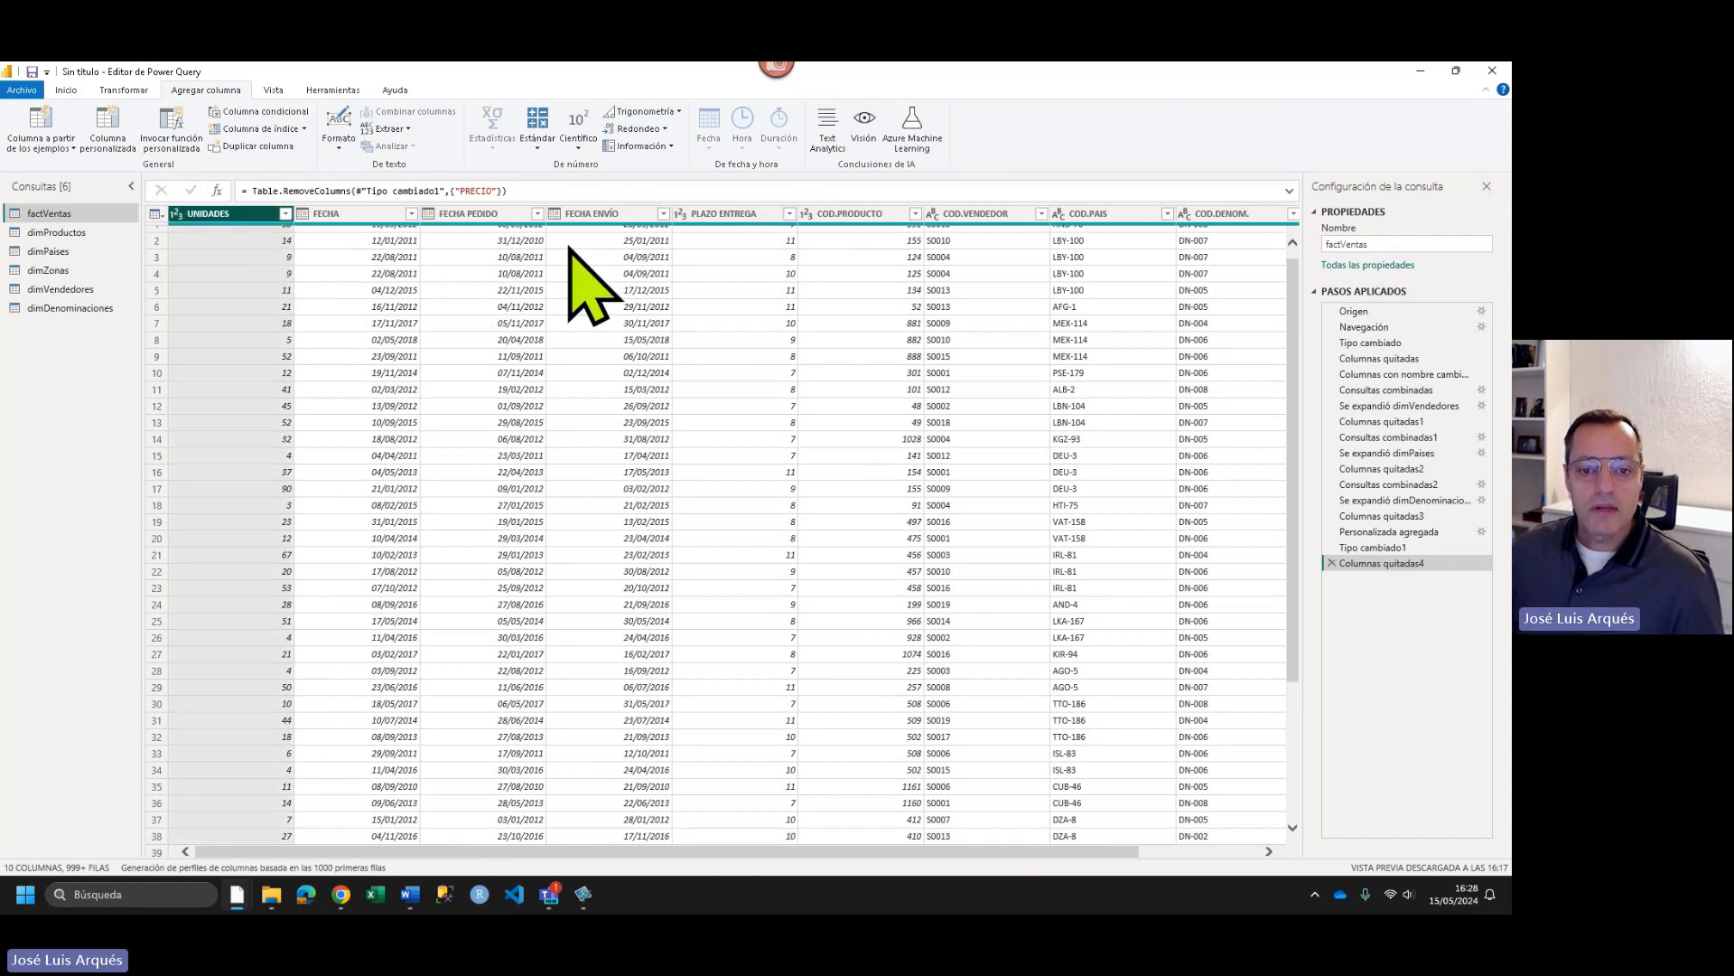
left_click(716, 214)
left_click(1193, 836)
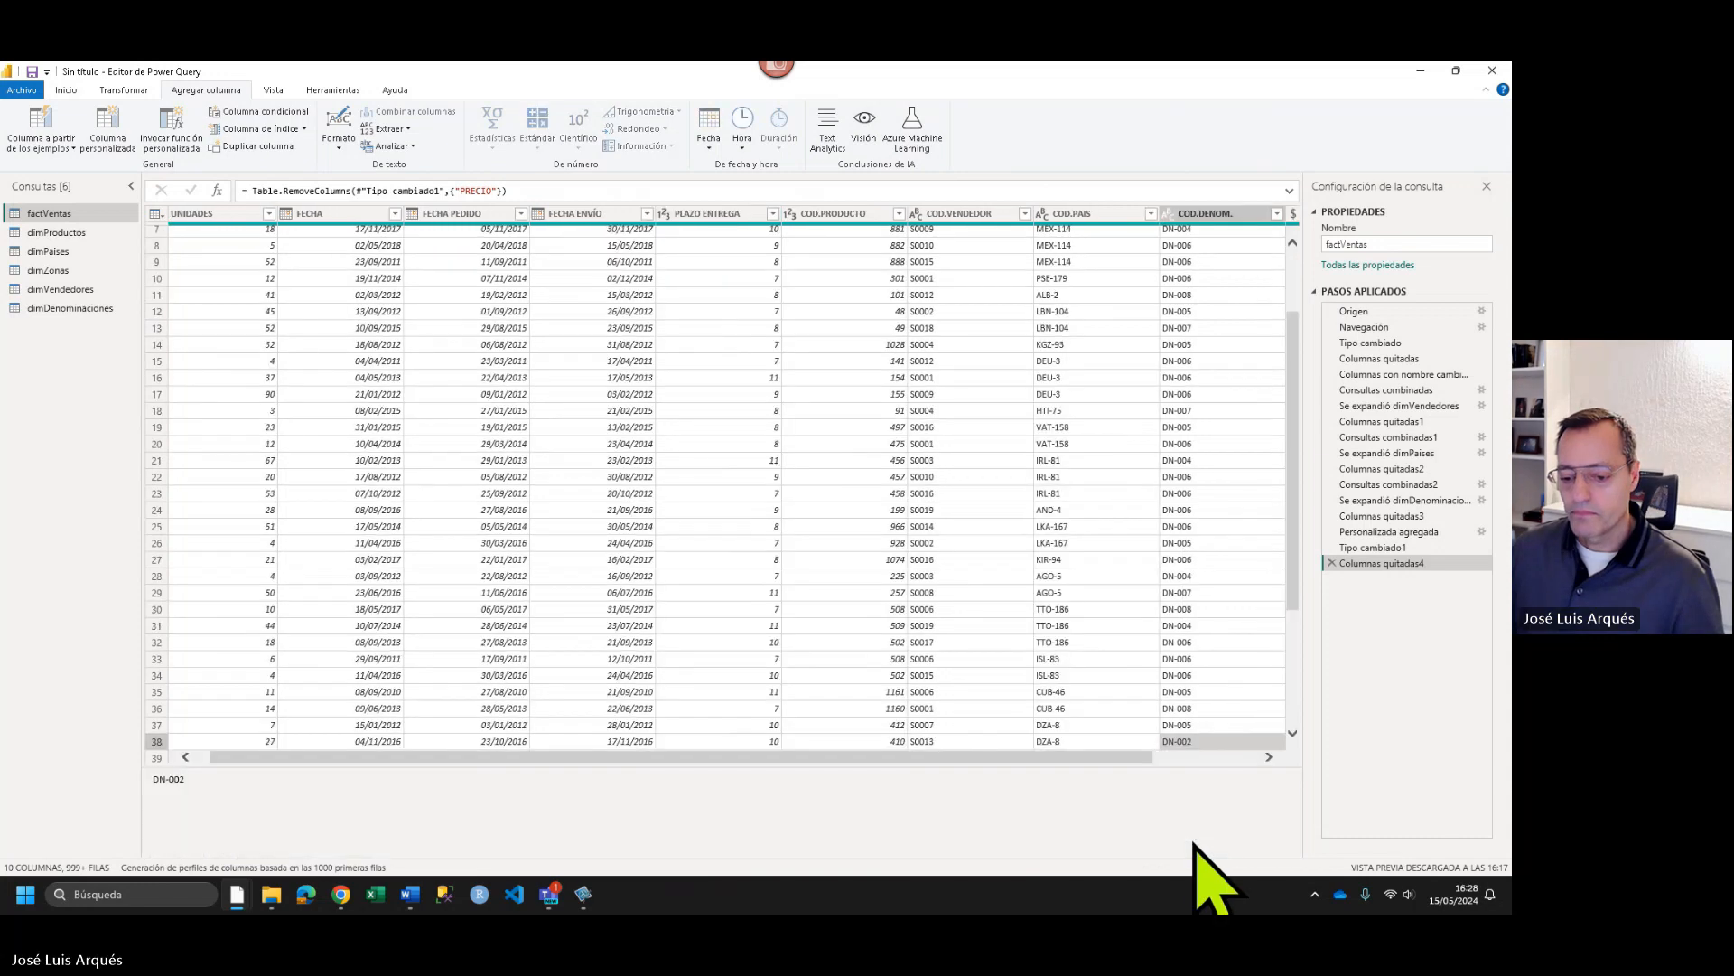
left_click(1223, 756)
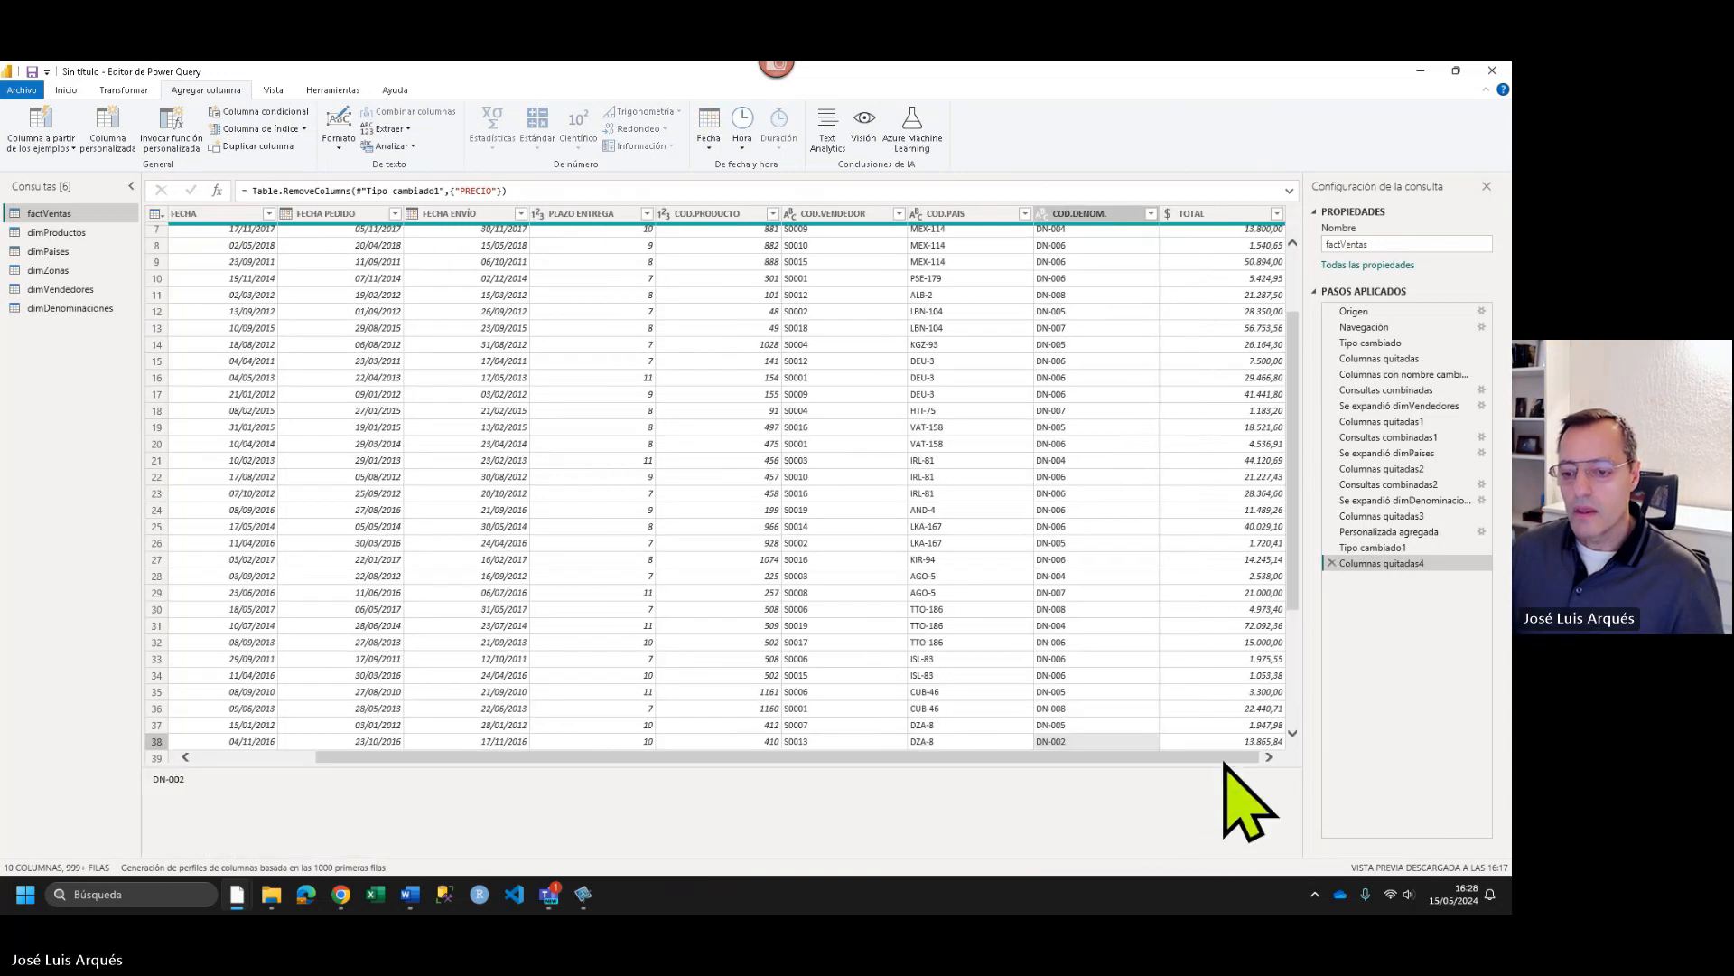
left_click(1206, 214)
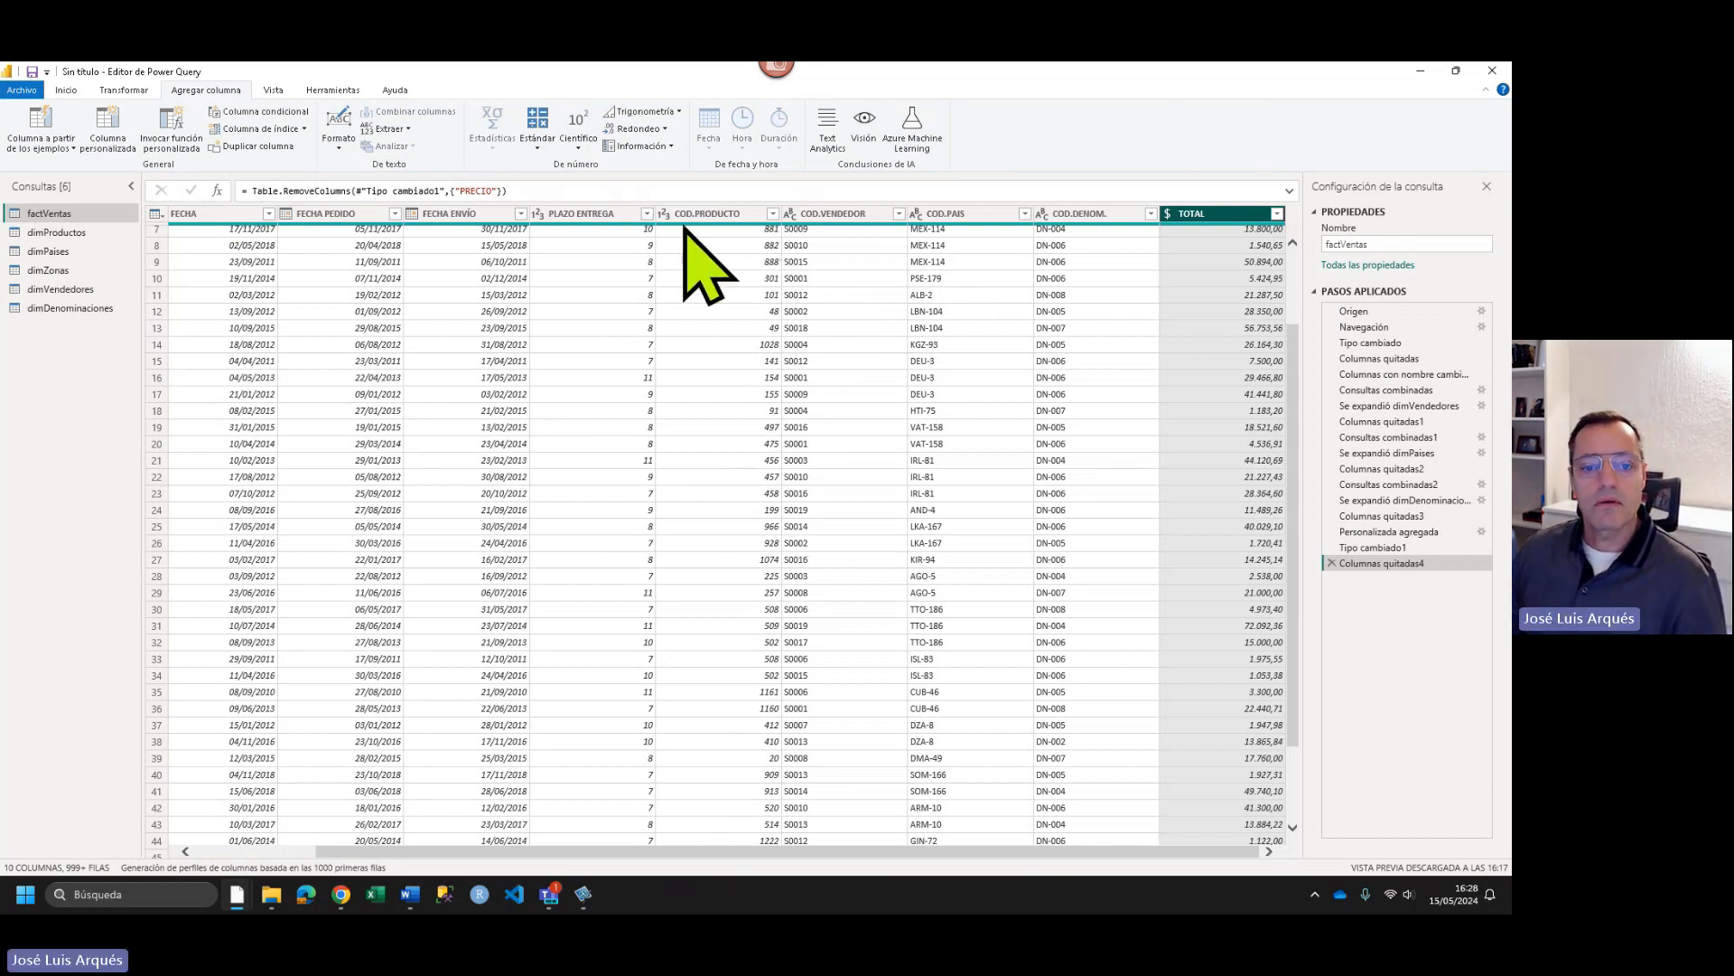
left_click(569, 214)
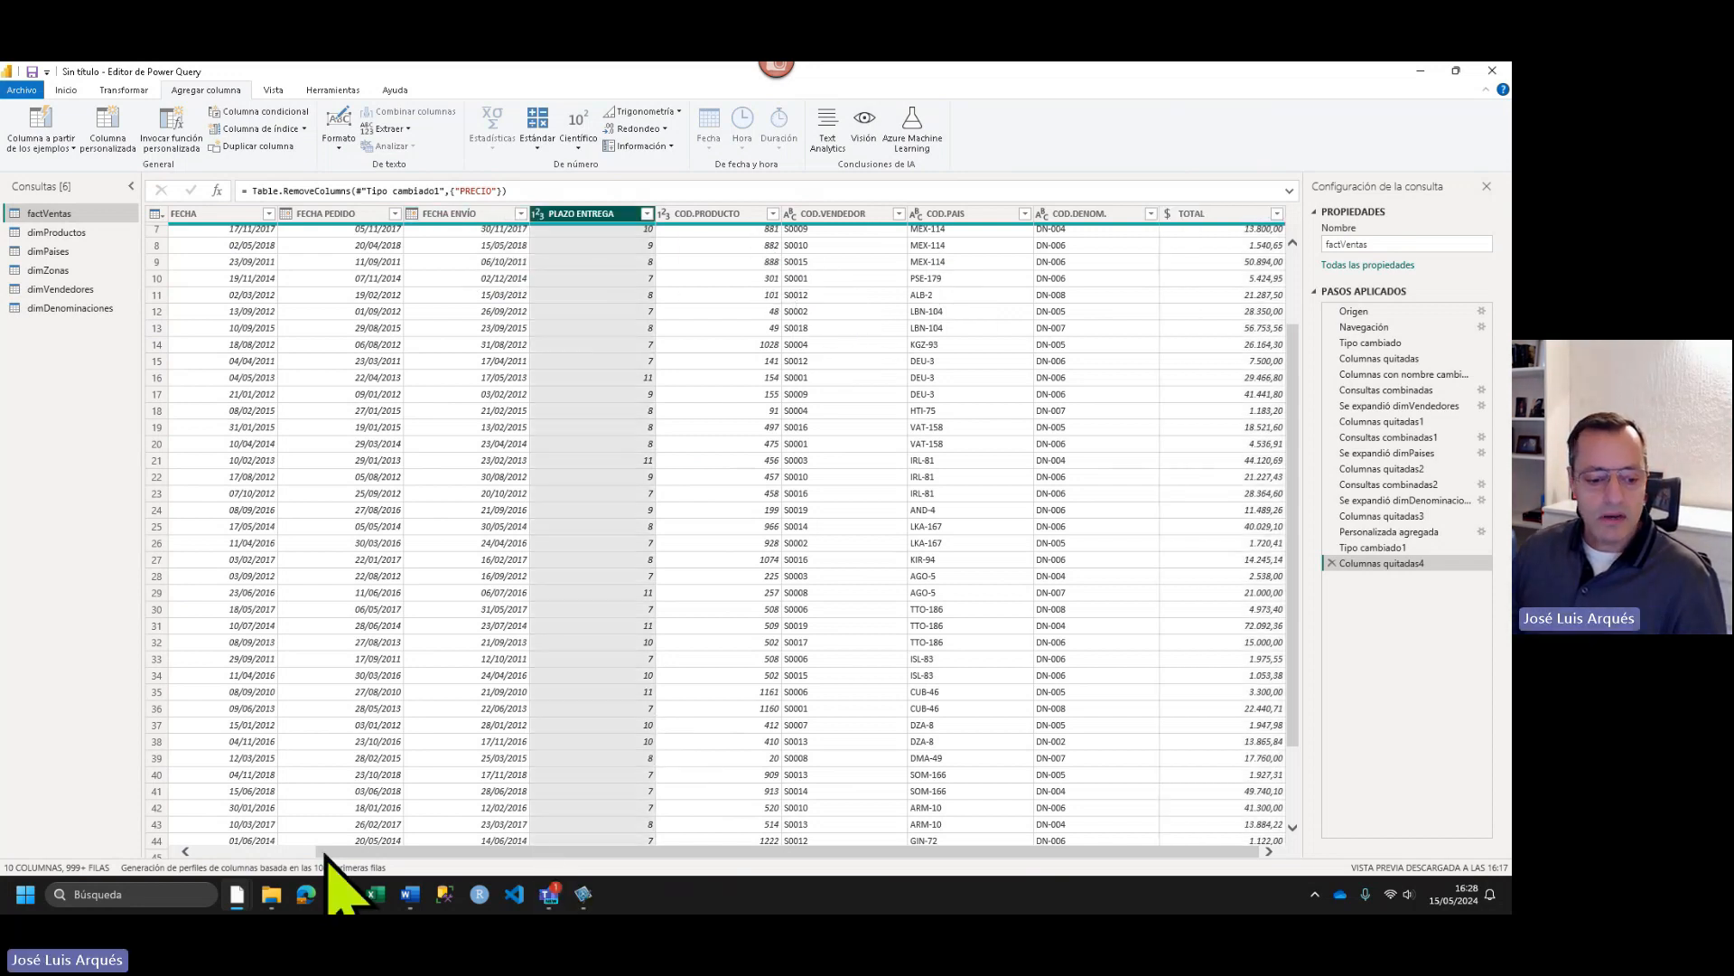
scroll(304, 854, "left", 1)
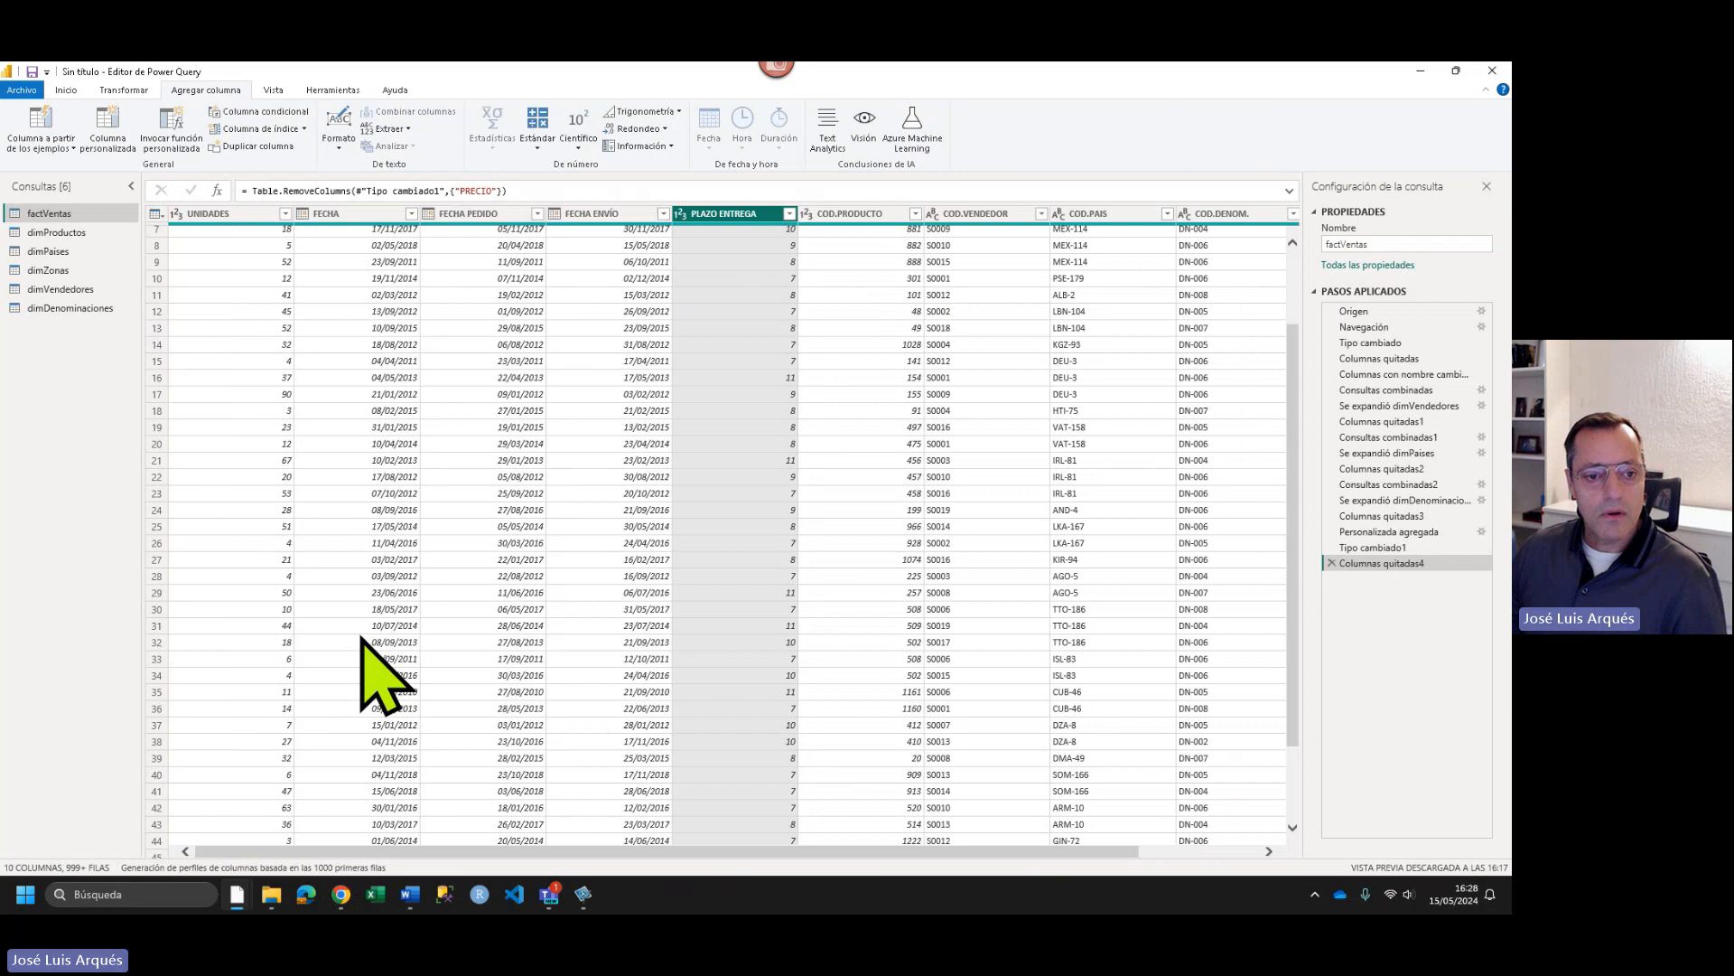
left_click(240, 215)
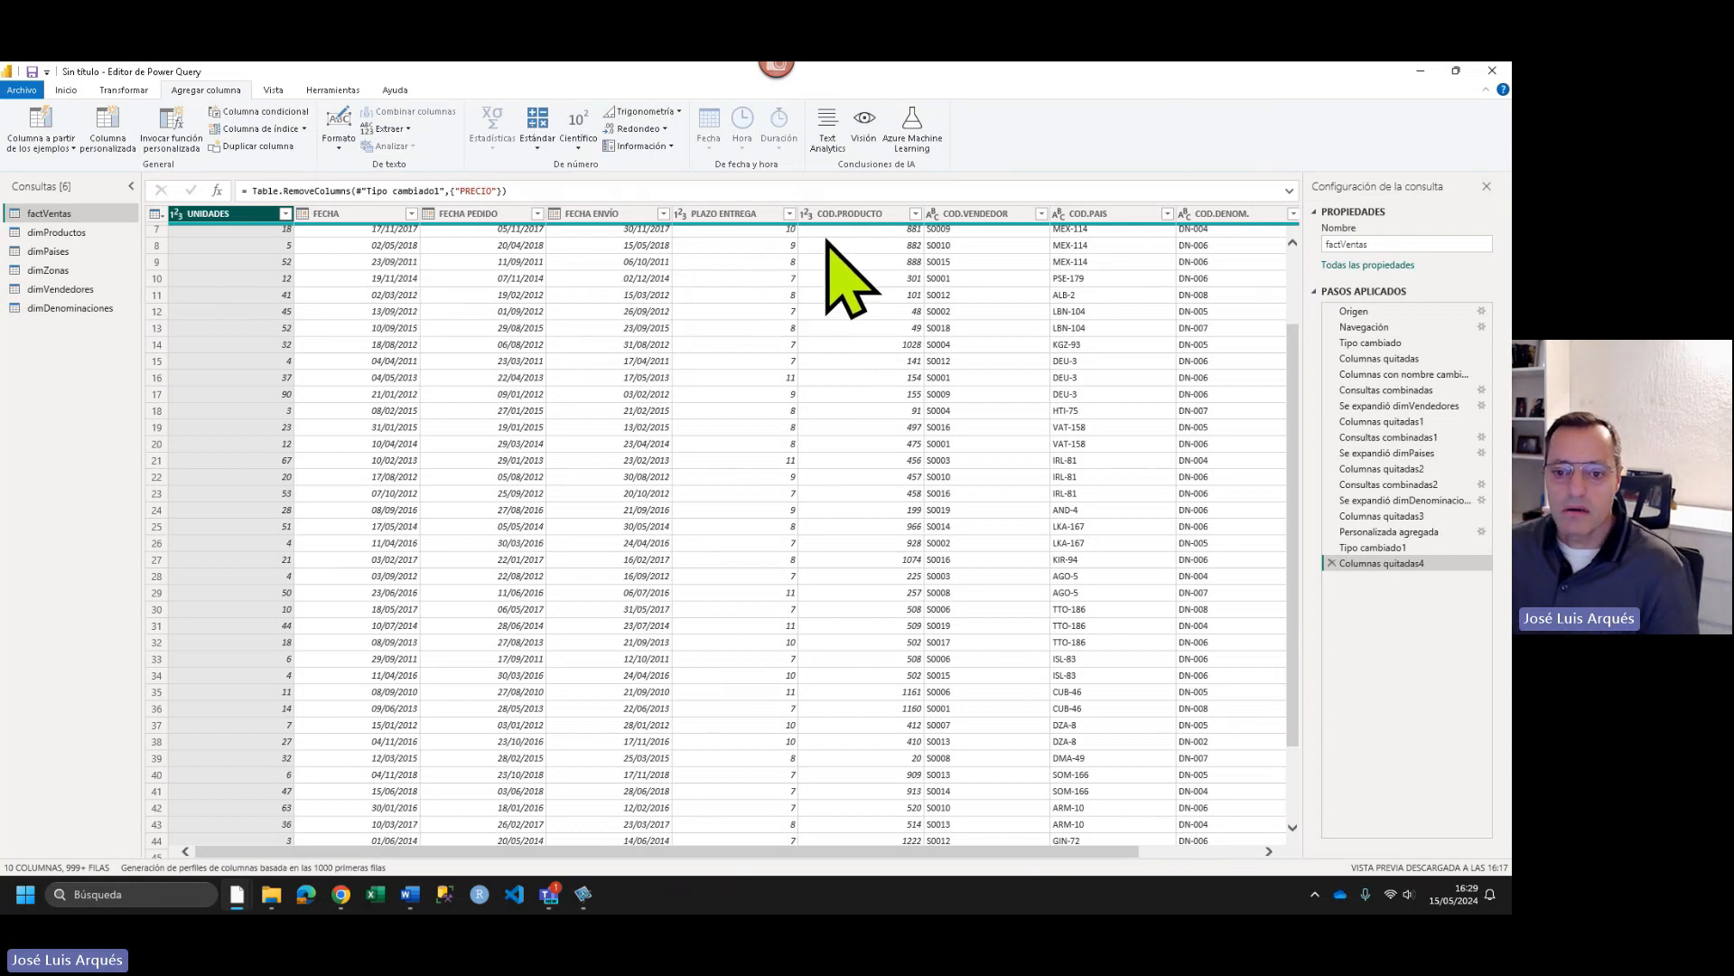
left_click(730, 214)
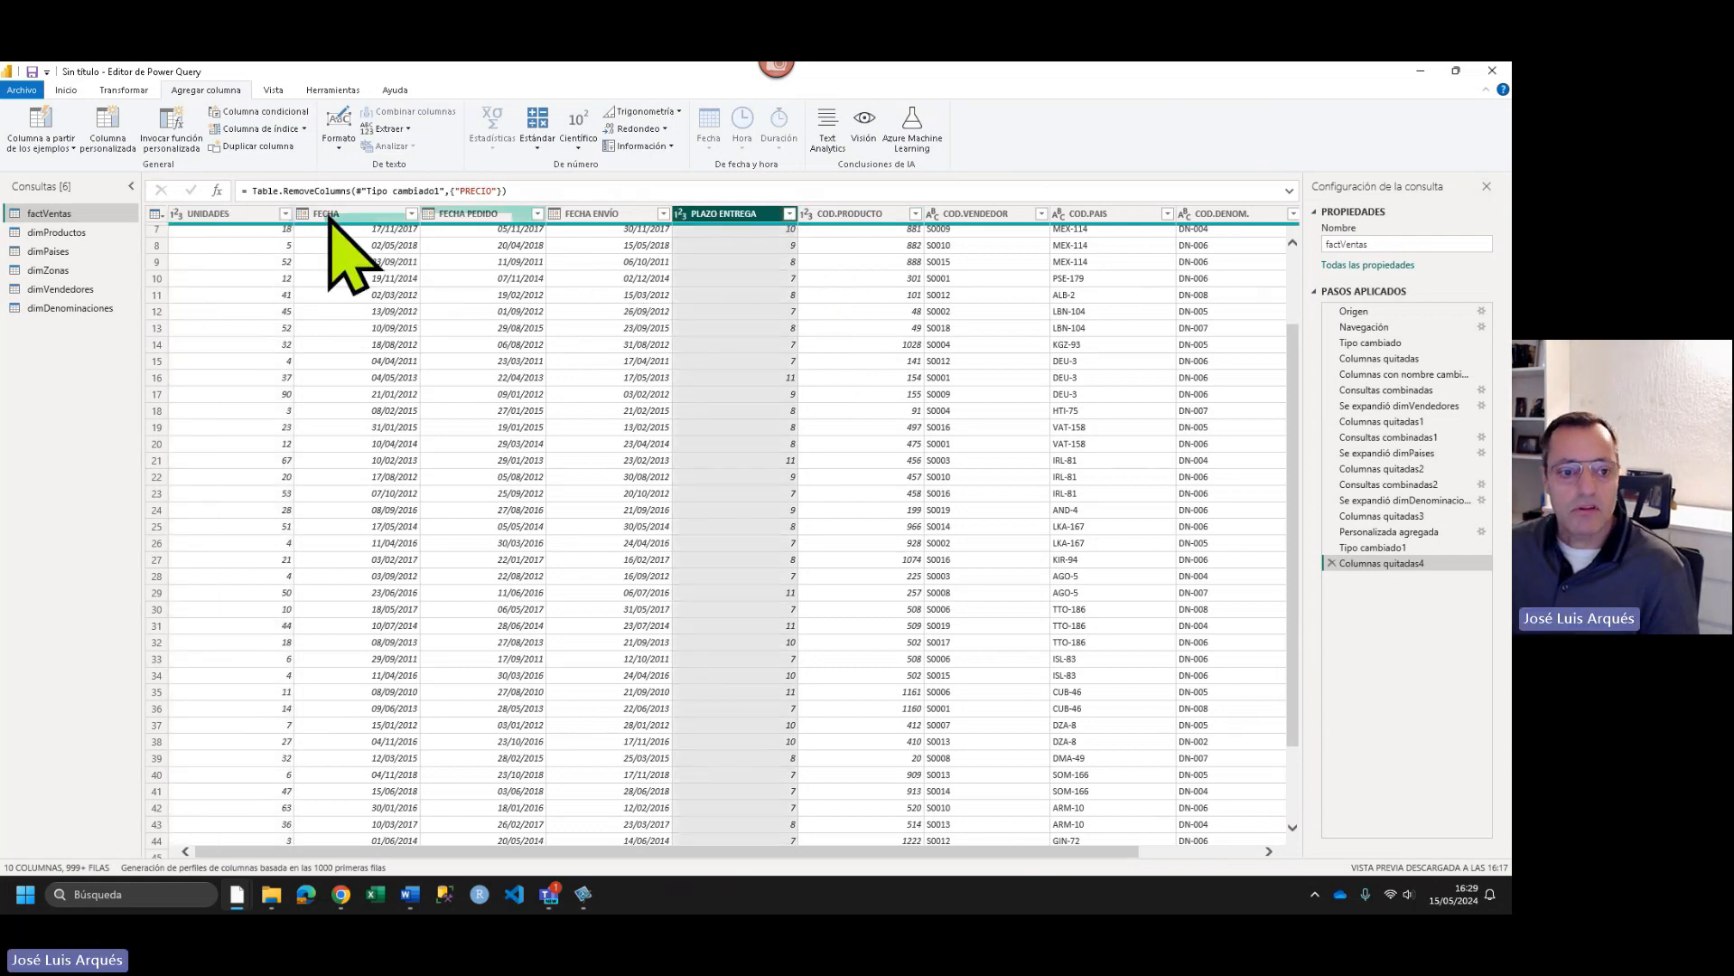
left_click(240, 216)
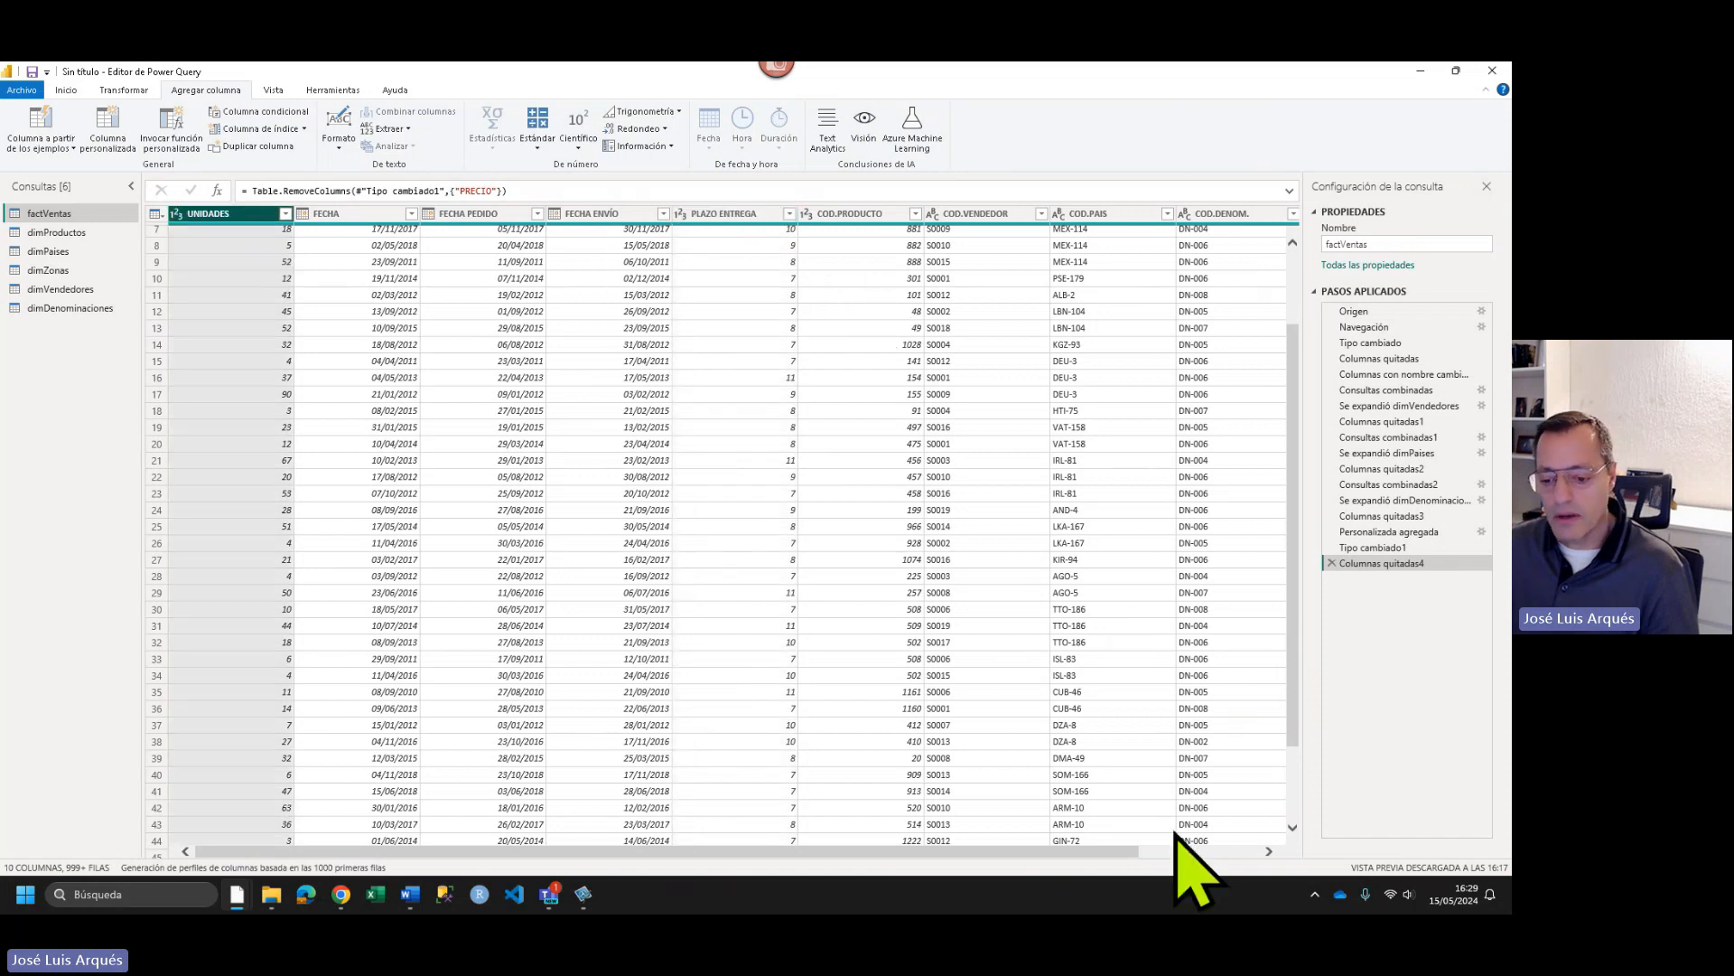
scroll(1177, 831, "right", 3)
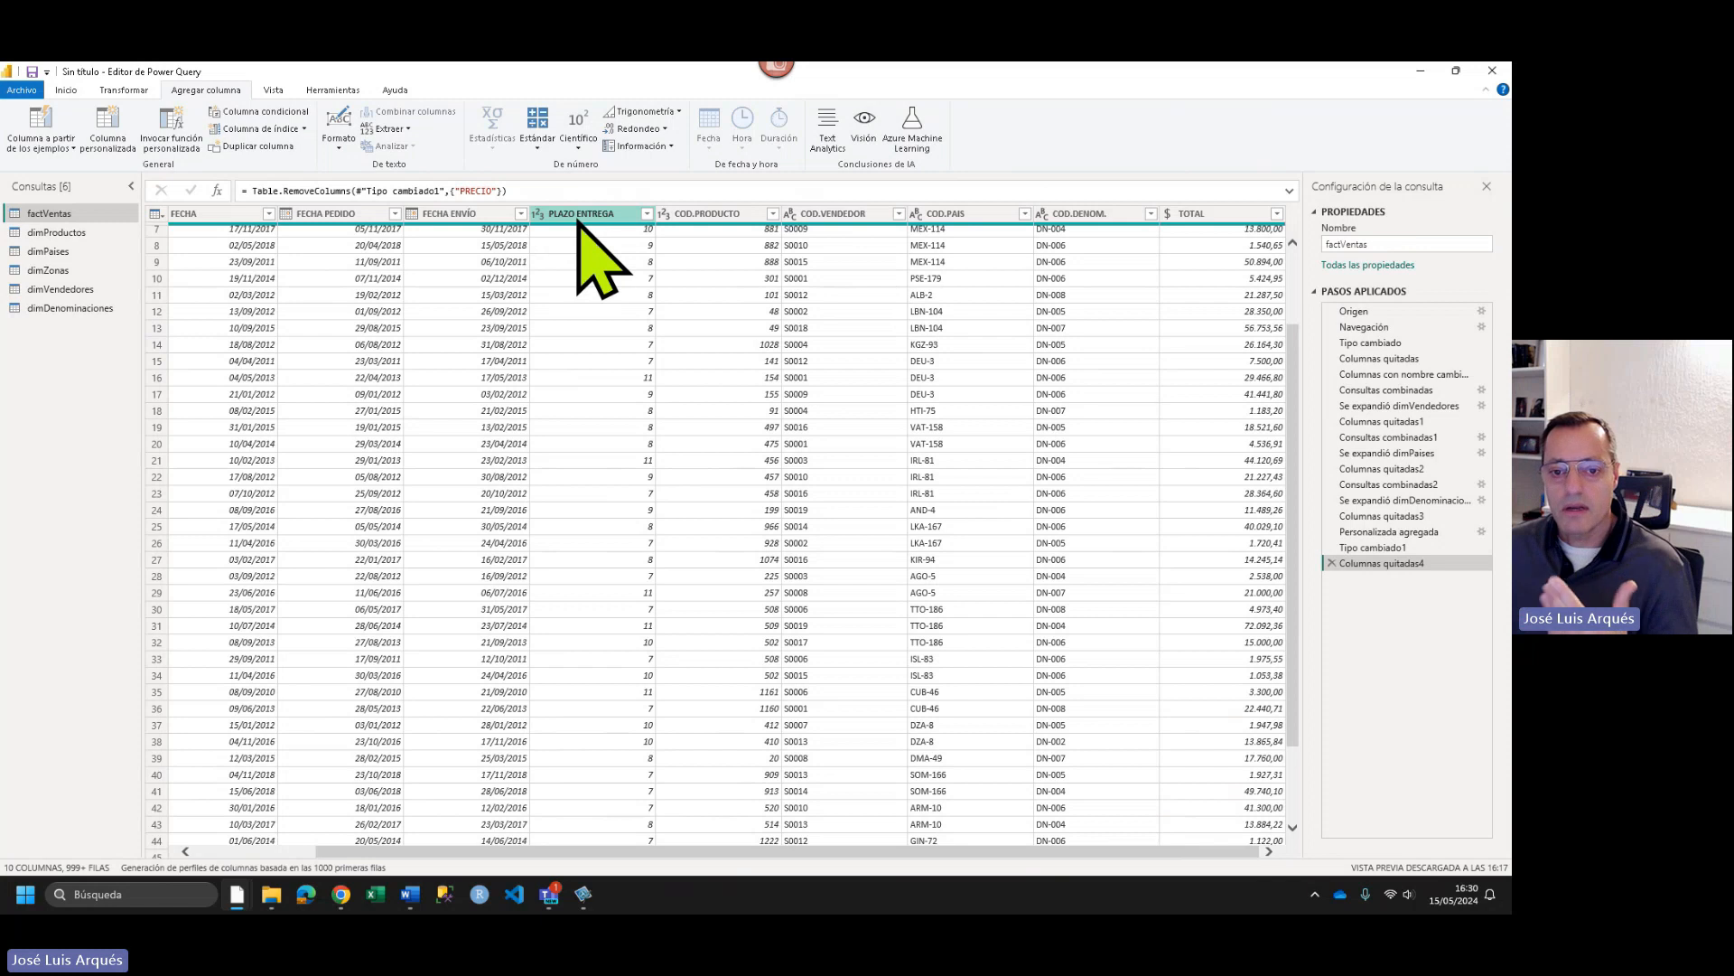
left_click(1211, 215)
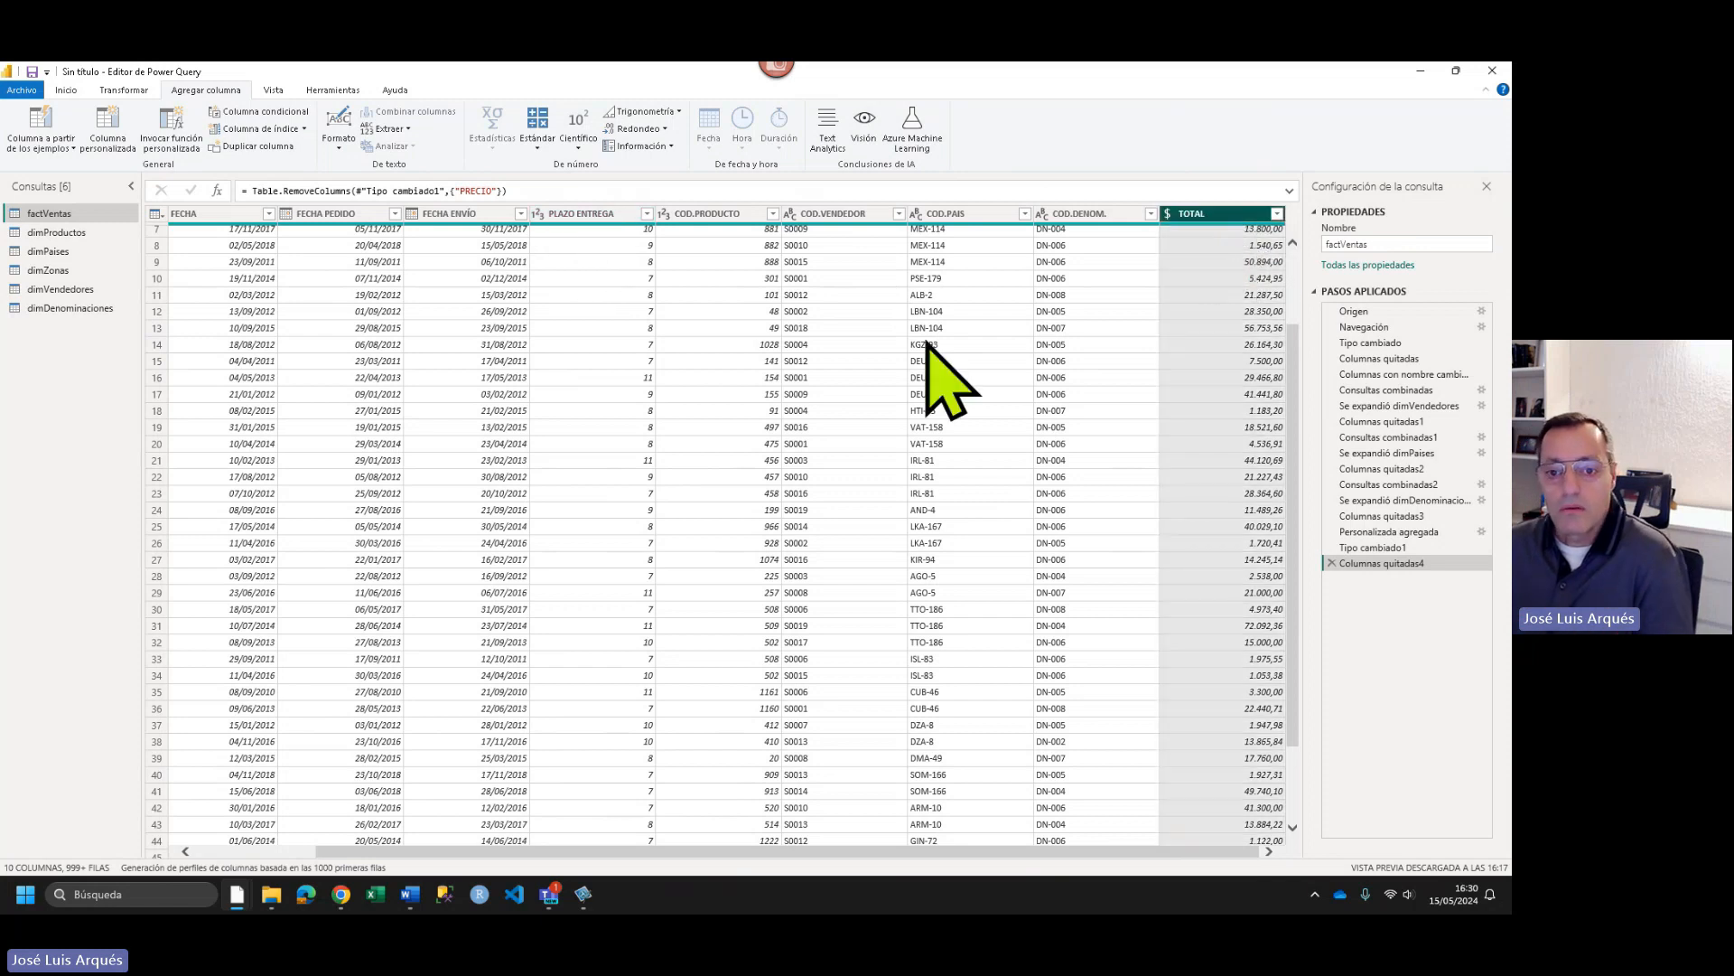
- Examine the FECHA column and the key columns COD.PRODUCTO, COD.VENDEDOR, COD.PAIS and COD.DENOM. in factVentas, returning to UNIDADES
left_click(348, 360)
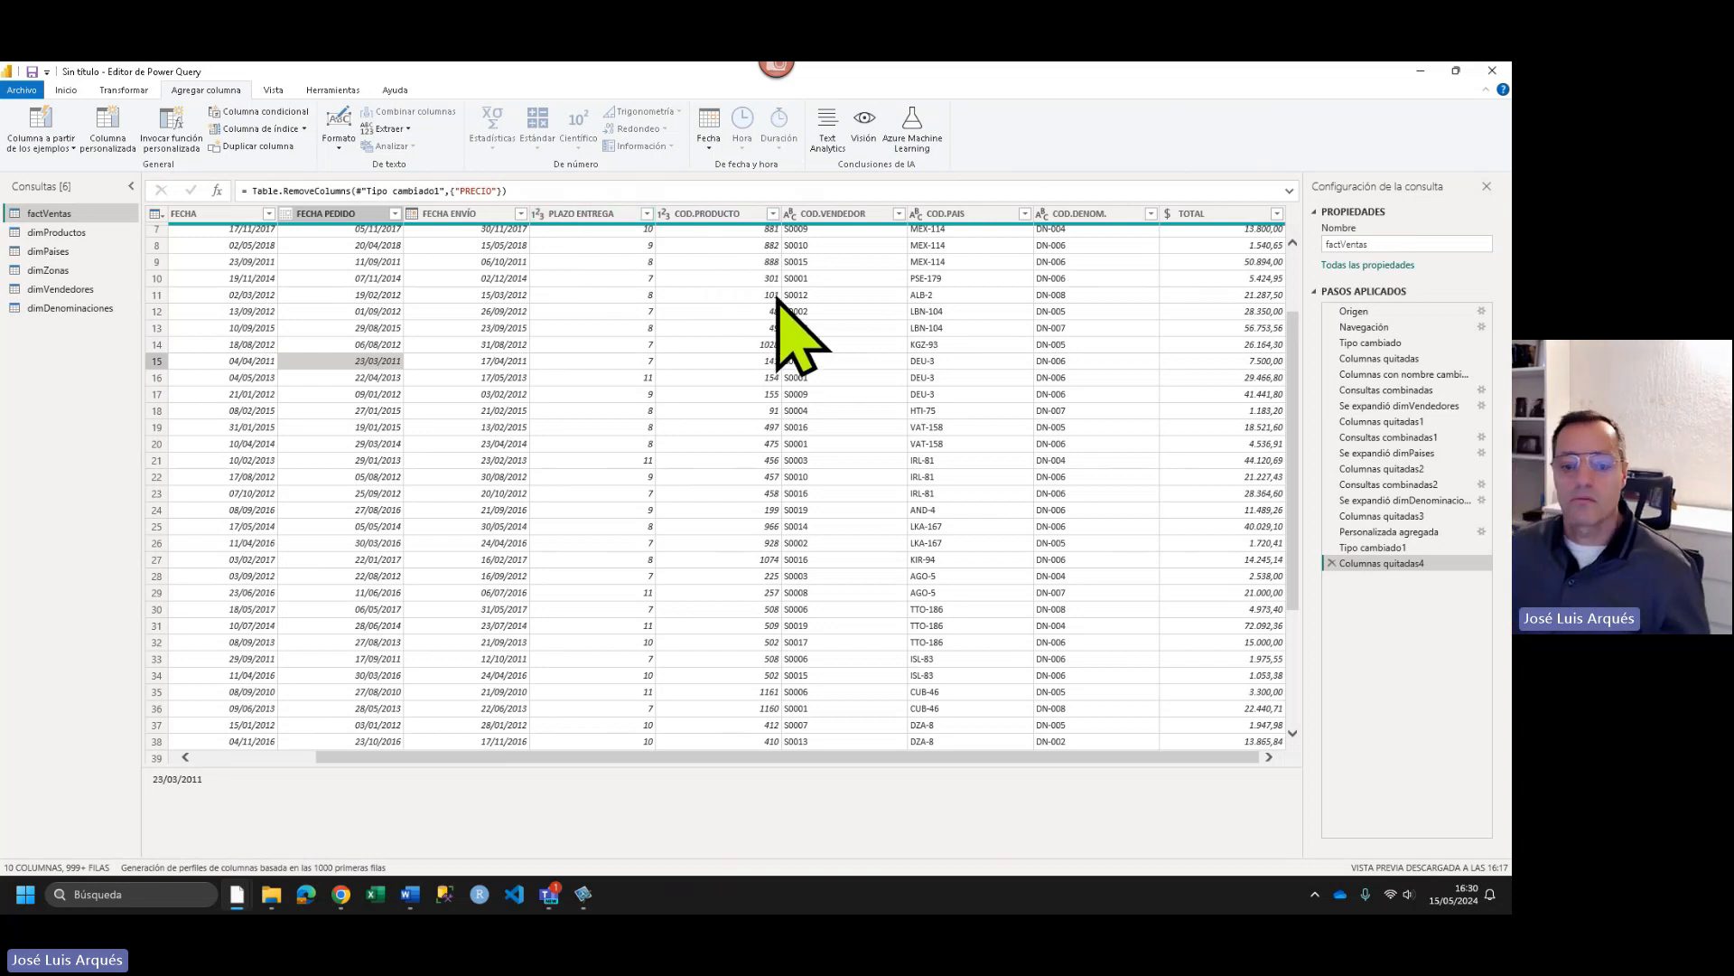
left_click(236, 757)
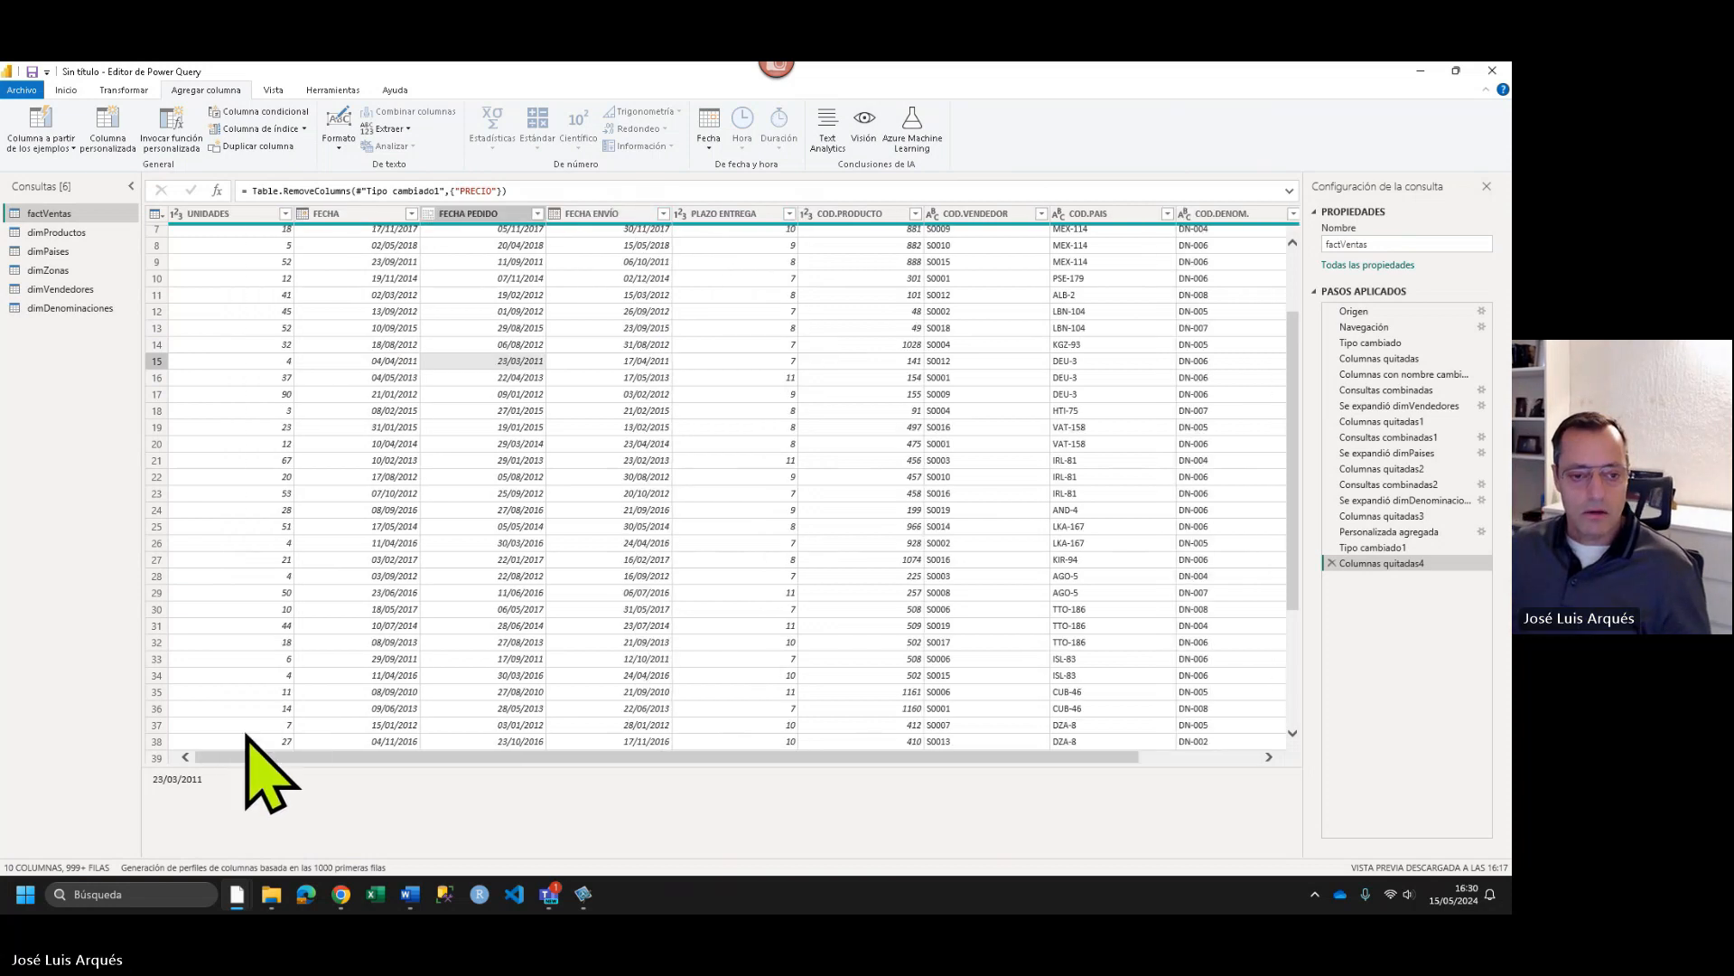
left_click(242, 217)
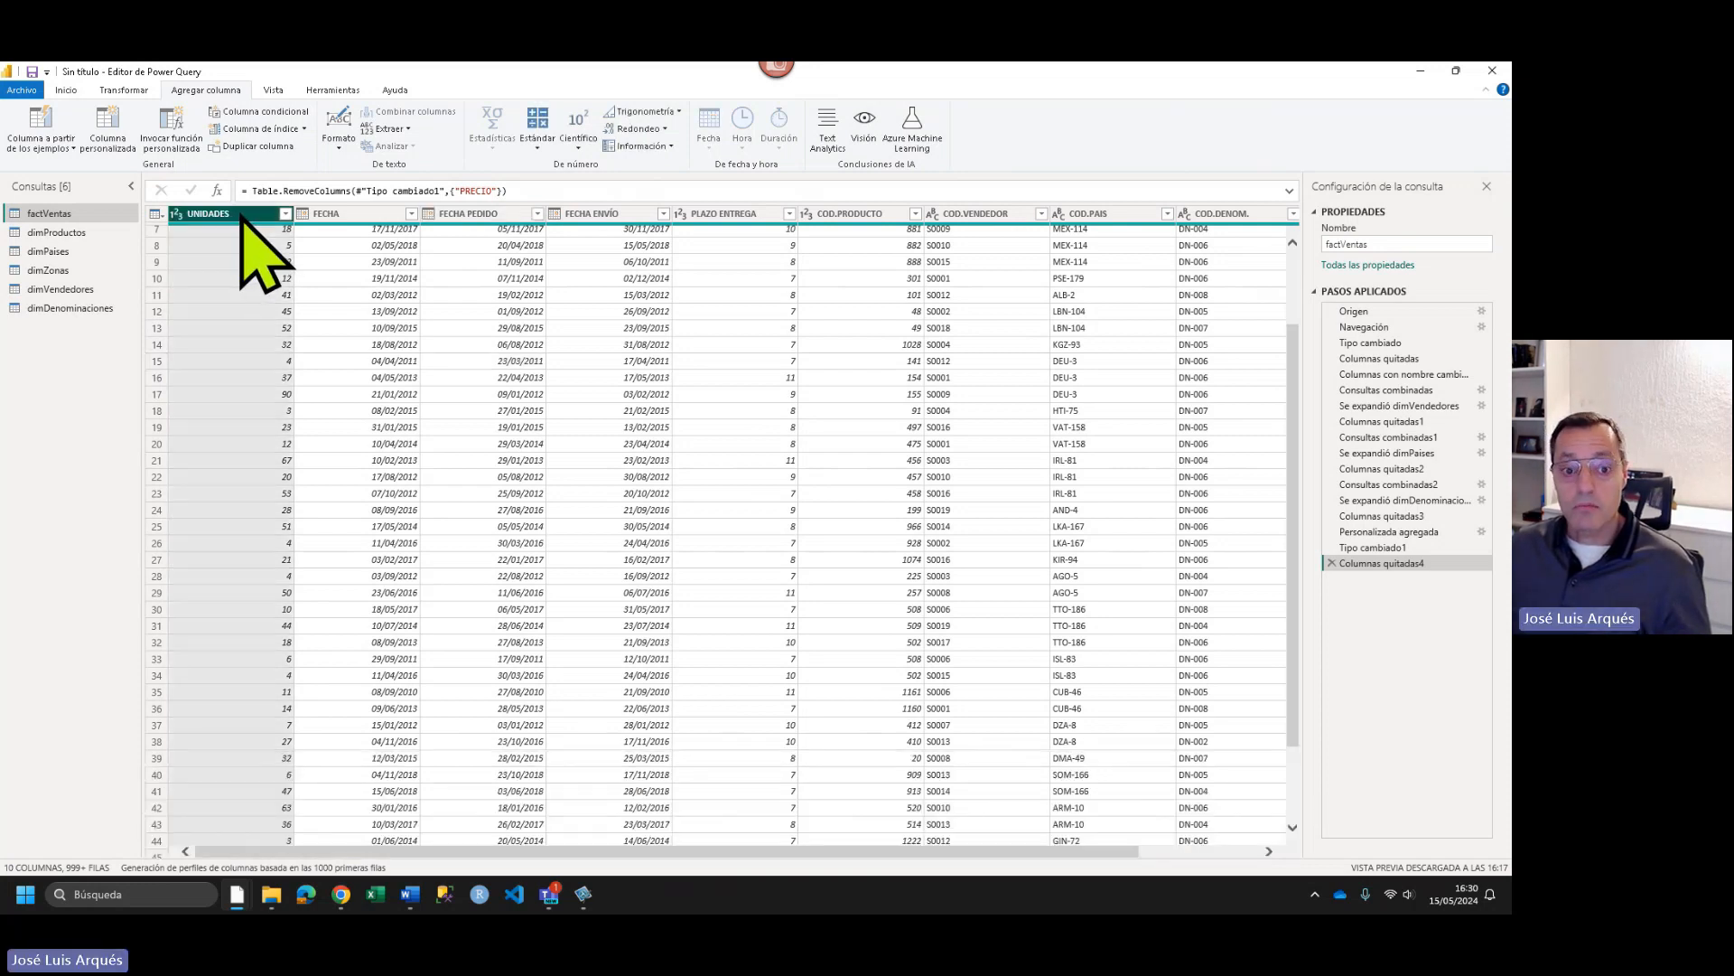
left_click(359, 215)
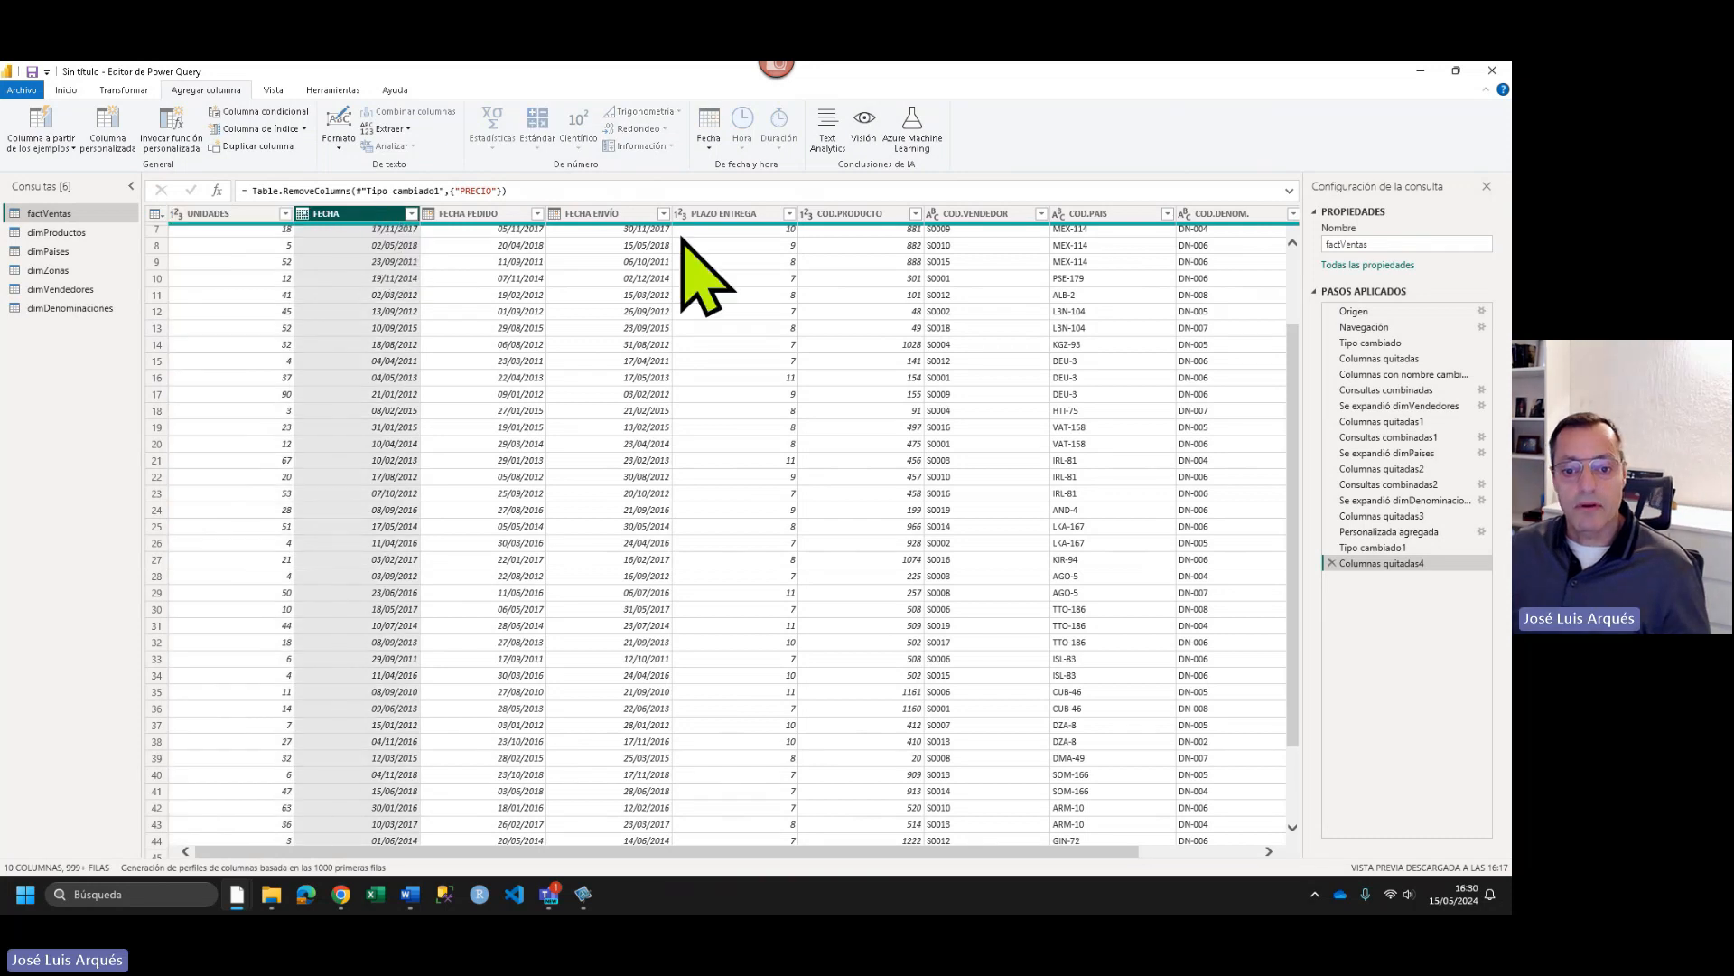
left_click(846, 215)
left_click(969, 215)
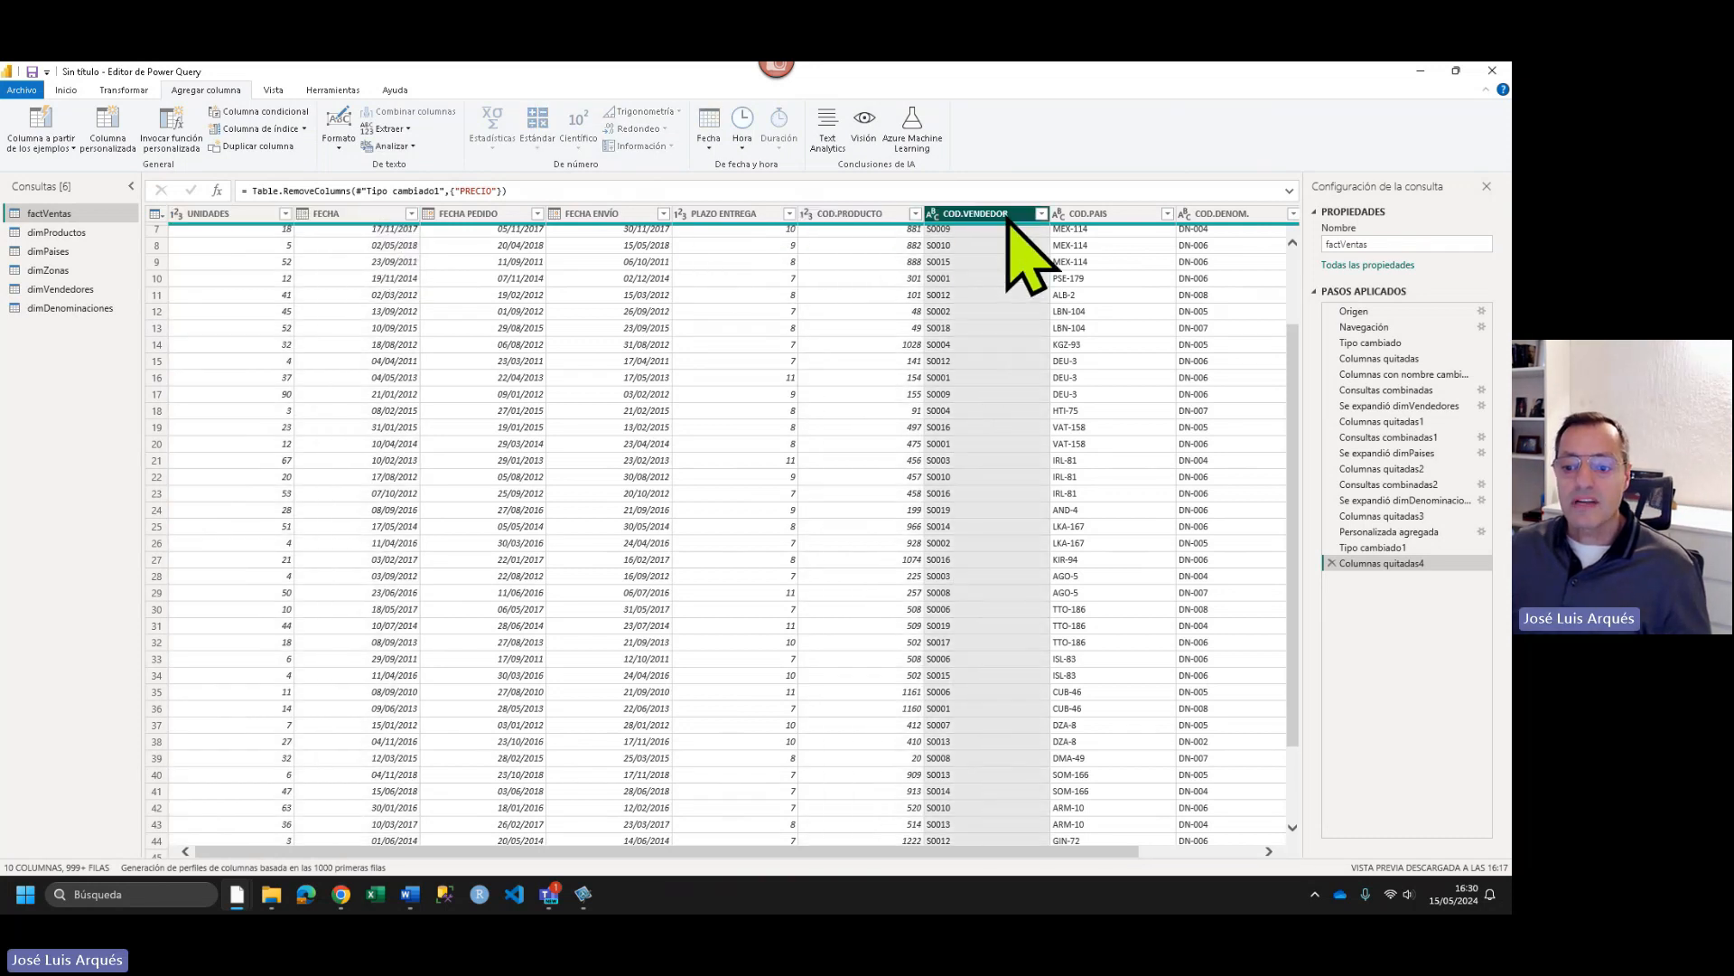
left_click(1080, 215)
left_click_drag(1102, 852, 1211, 856)
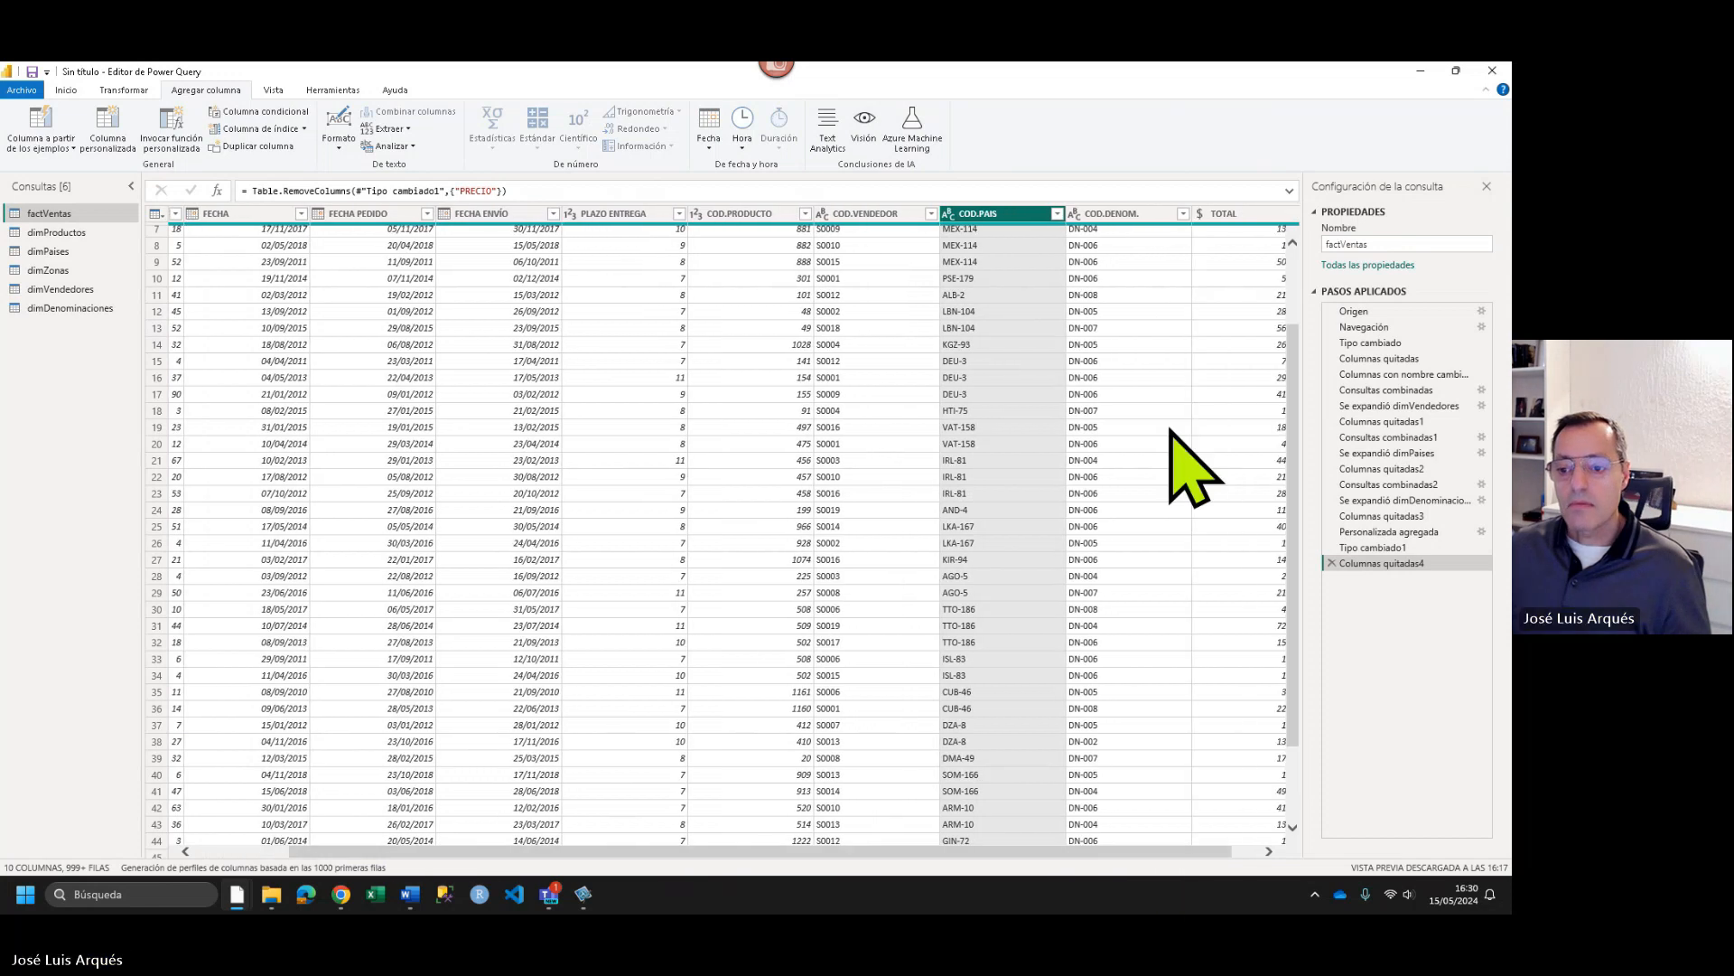
left_click(1106, 215)
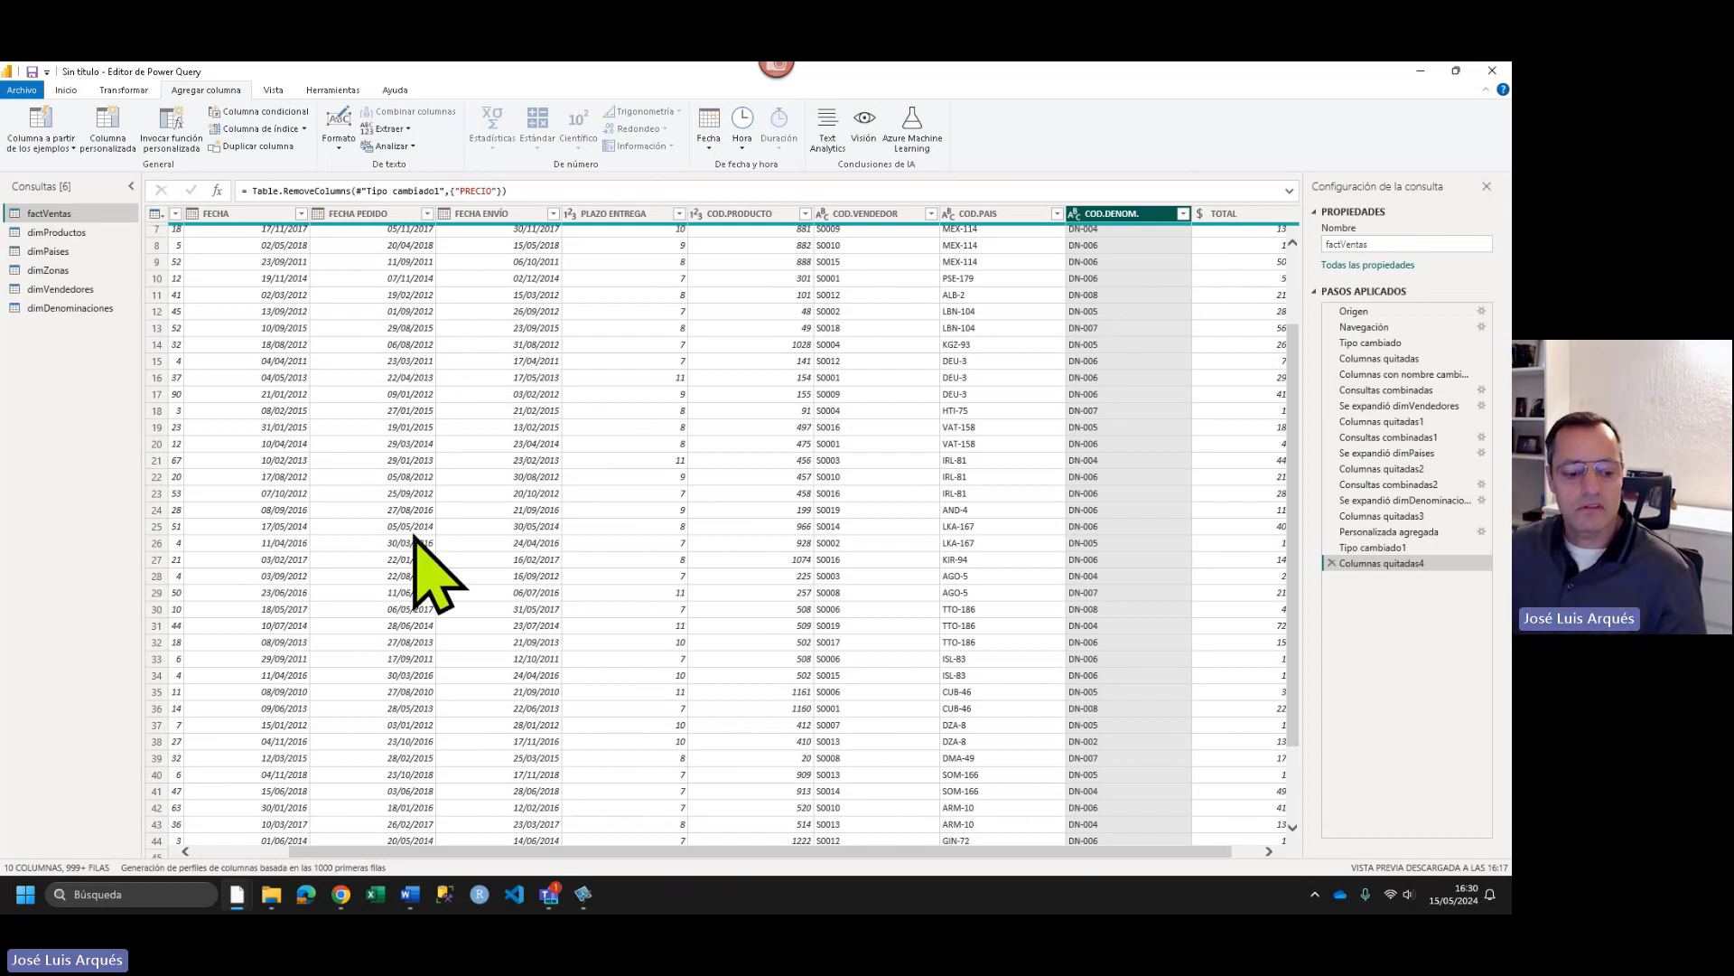
left_click(235, 851)
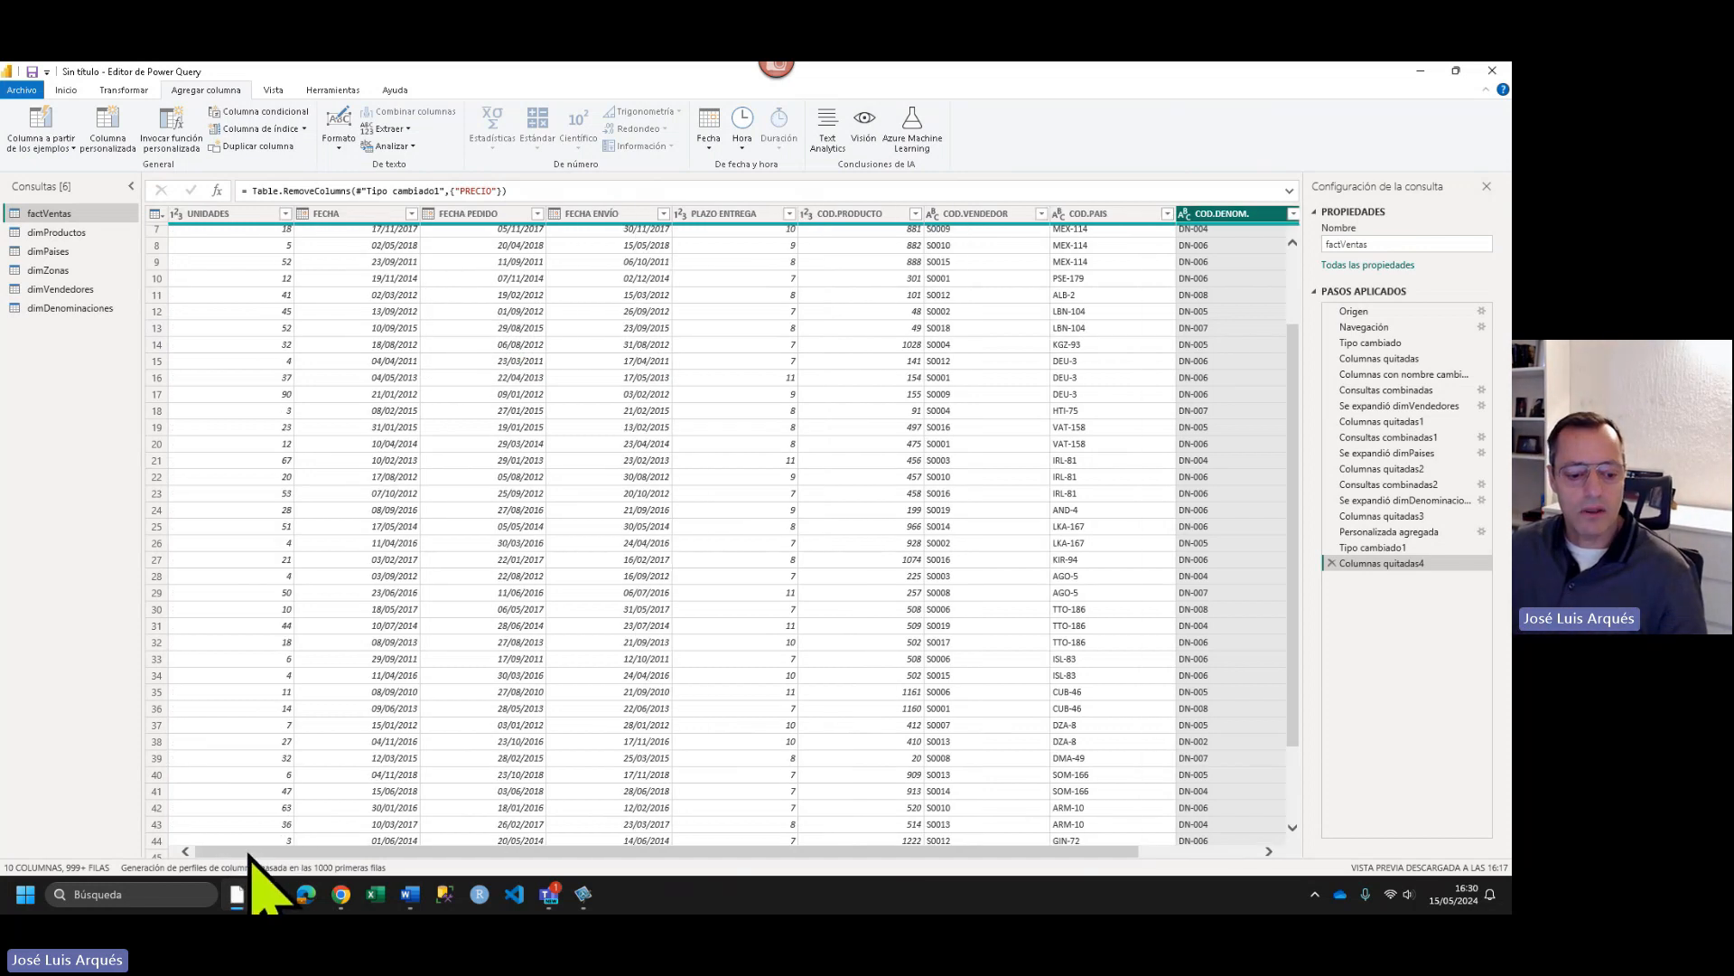
left_click(220, 213)
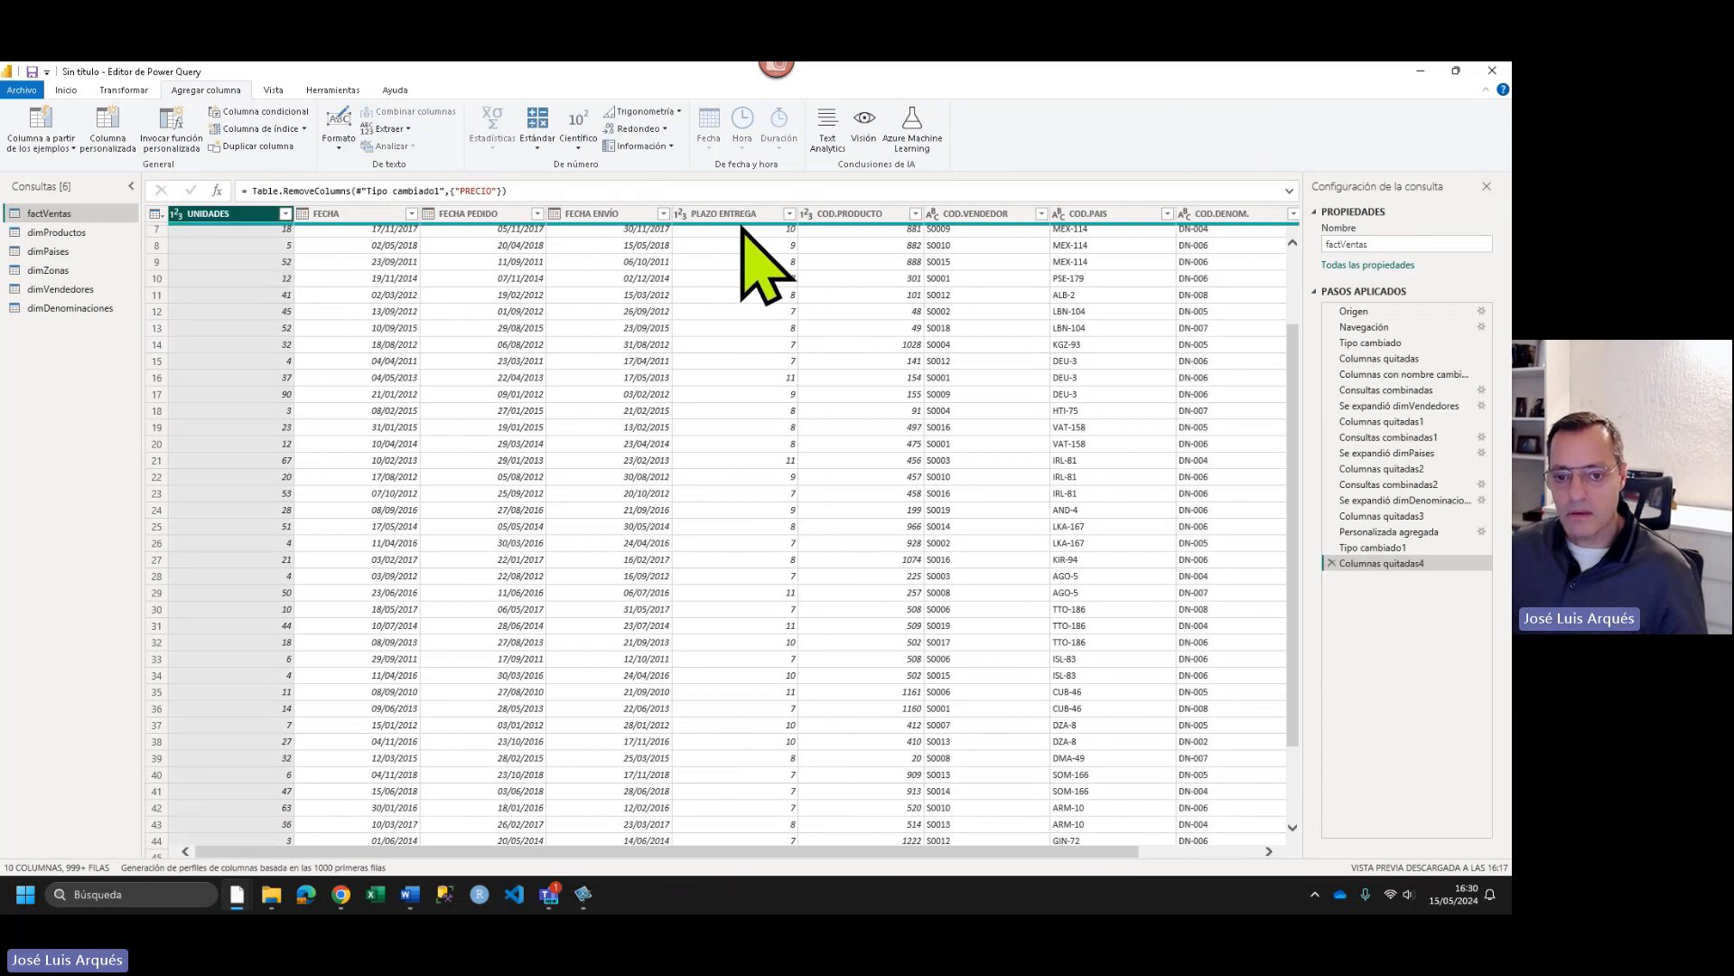